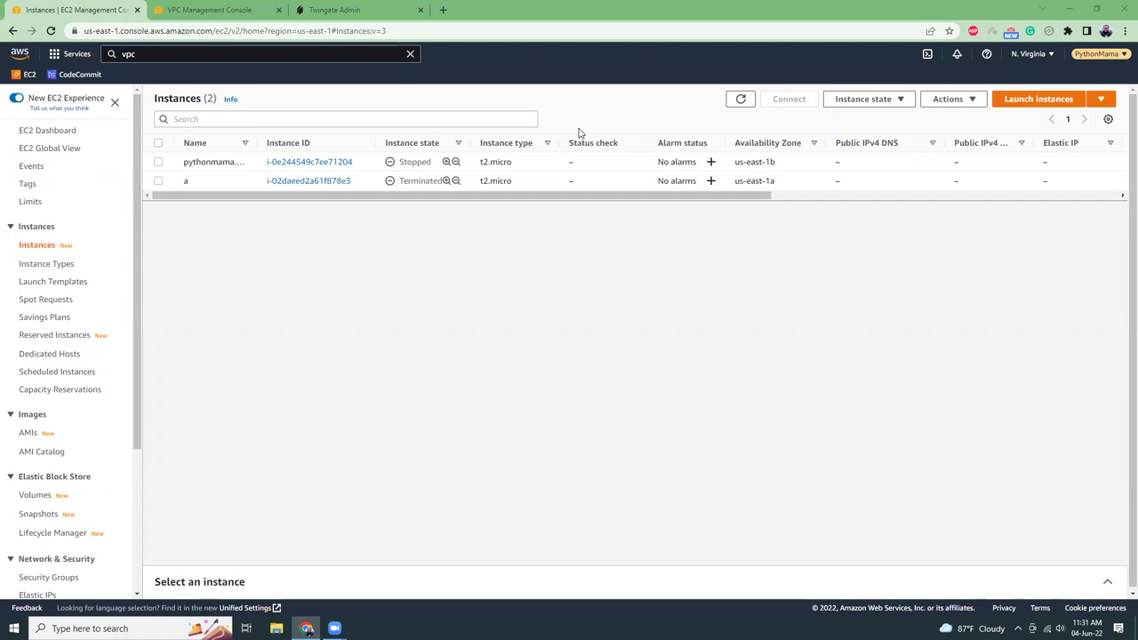
- Switch to the Twingate Admin tab showing the empty 33Tech network page
left_click(300, 9)
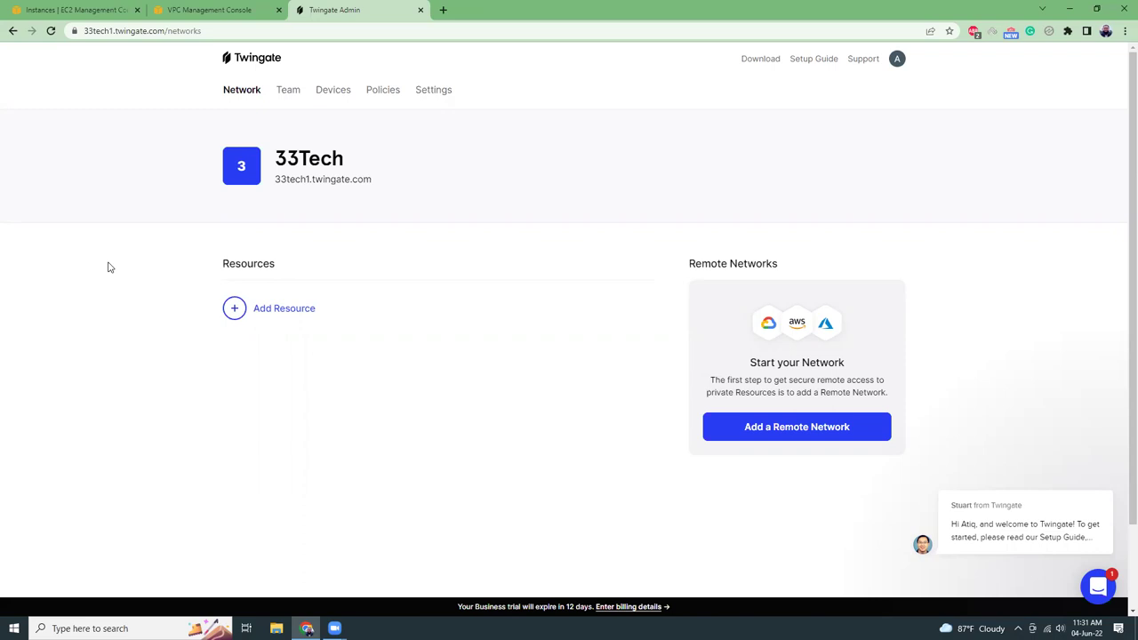
- Move between the Twingate network page and EC2 Instances, ending on the EC2 instances list
left_click(70, 7)
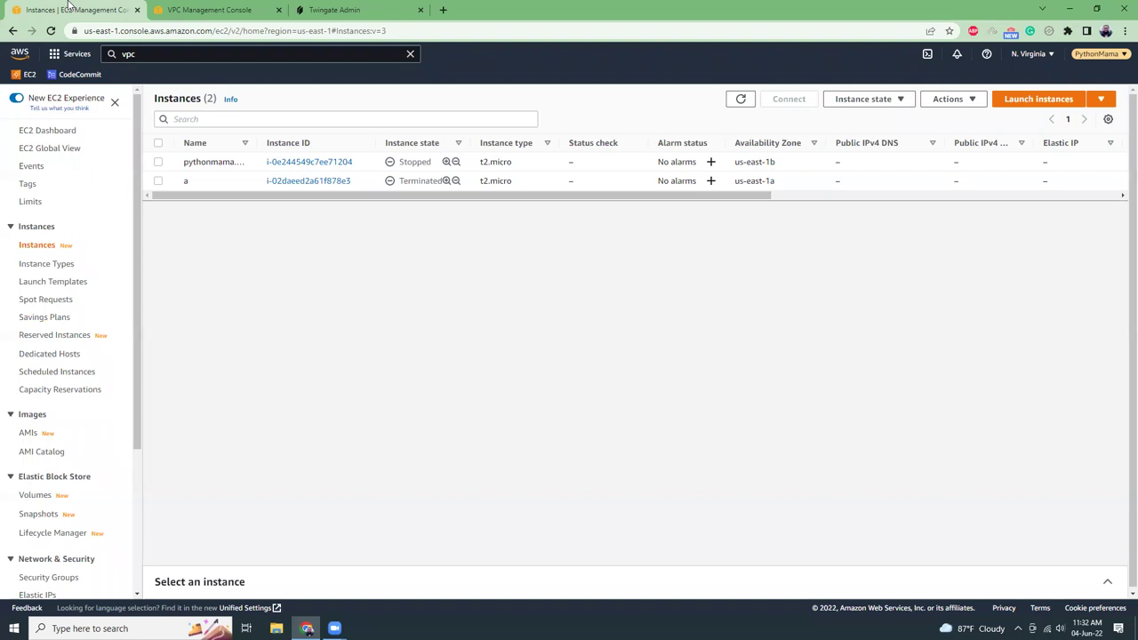
left_click(298, 11)
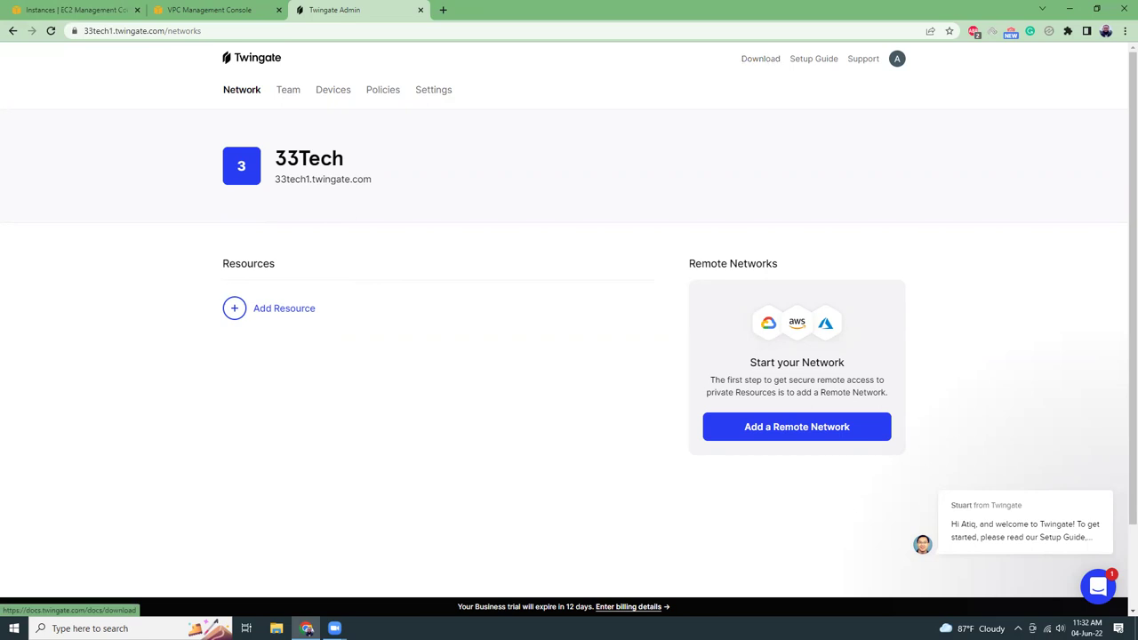
left_click(1018, 628)
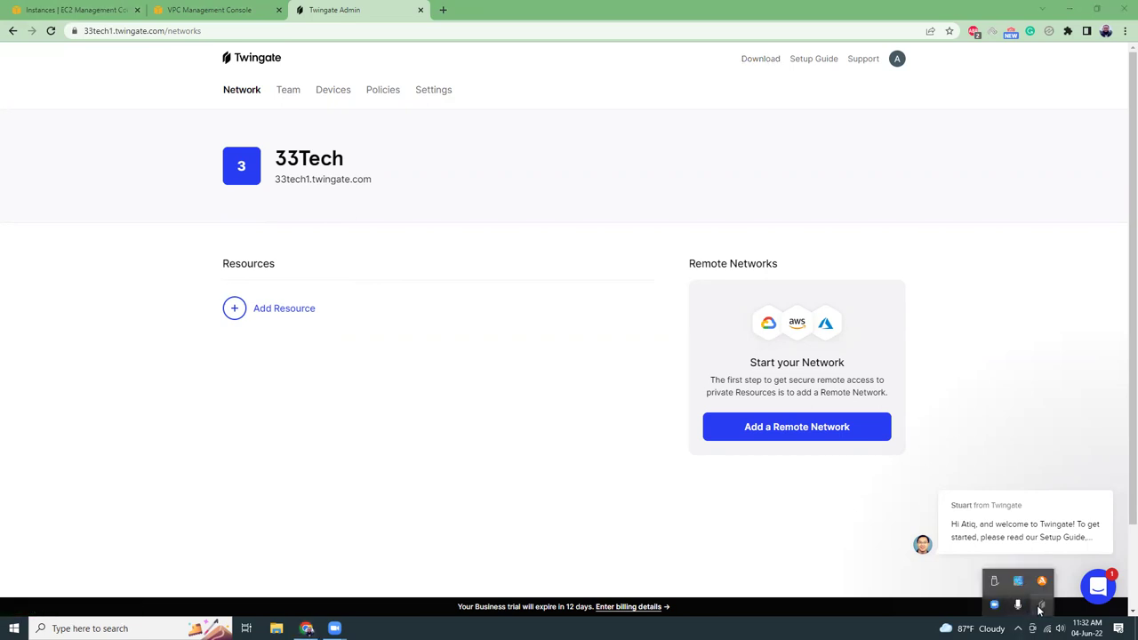
left_click(86, 7)
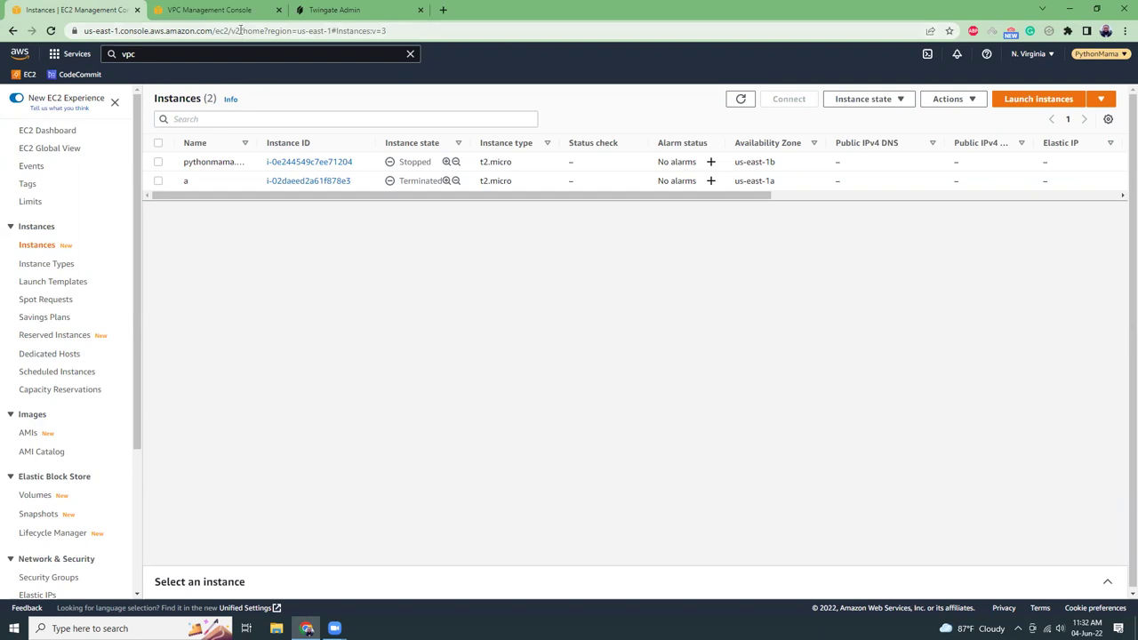
- Switch to the VPC Management Console dashboard listing US East resources
left_click(240, 15)
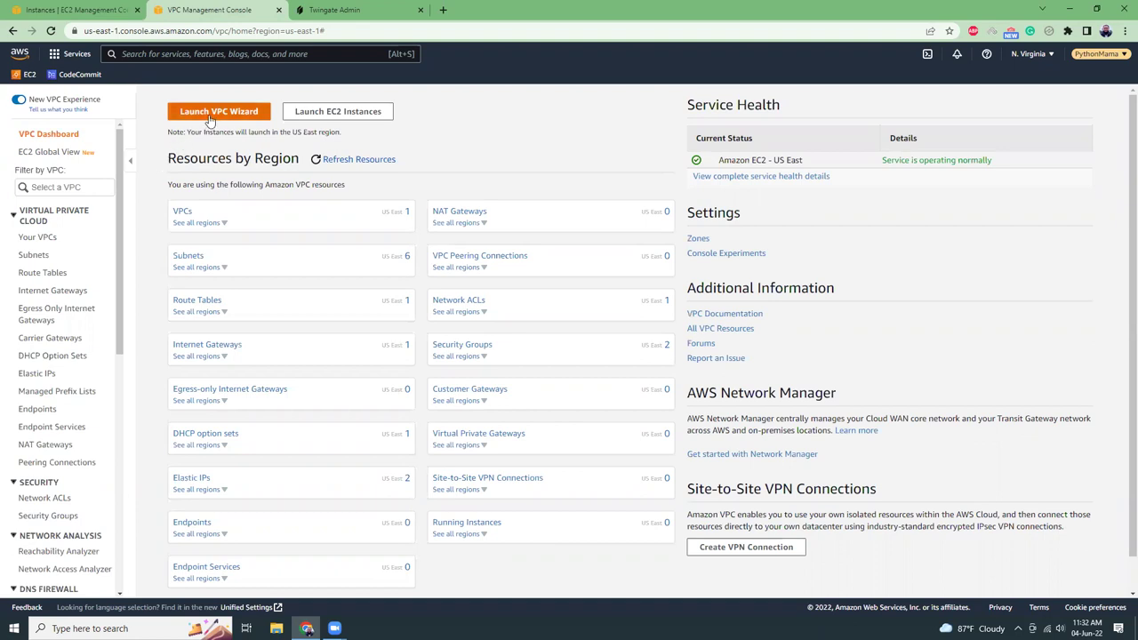
- Start a VPC-only creation with name tag twingatevpc and IPv4 CIDR 10.0.0.0/16
left_click(209, 116)
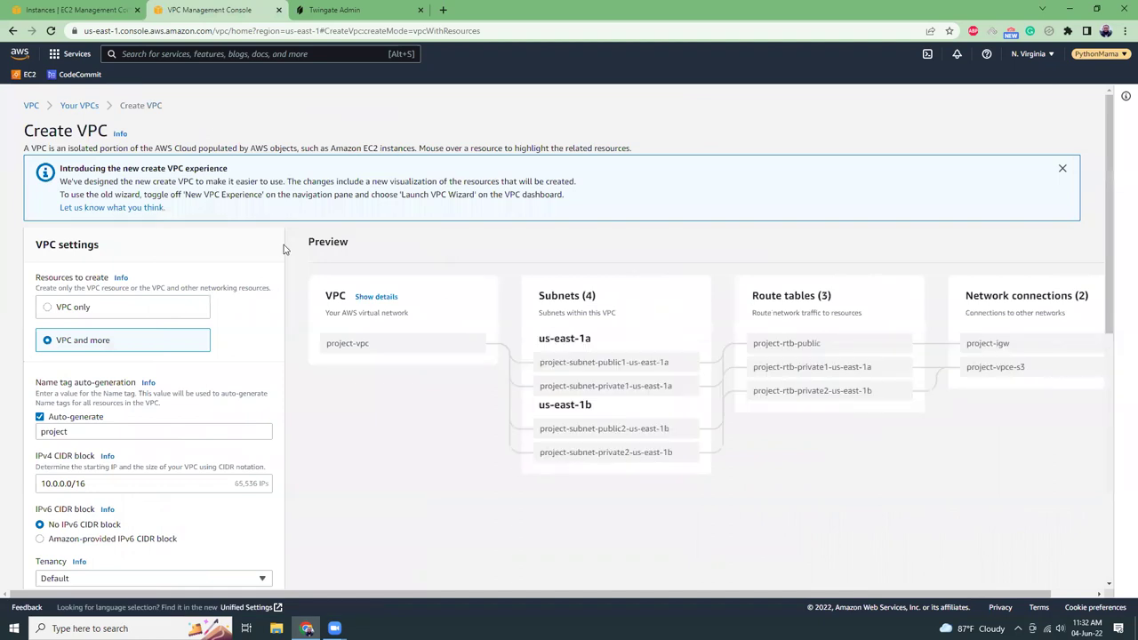
left_click(88, 308)
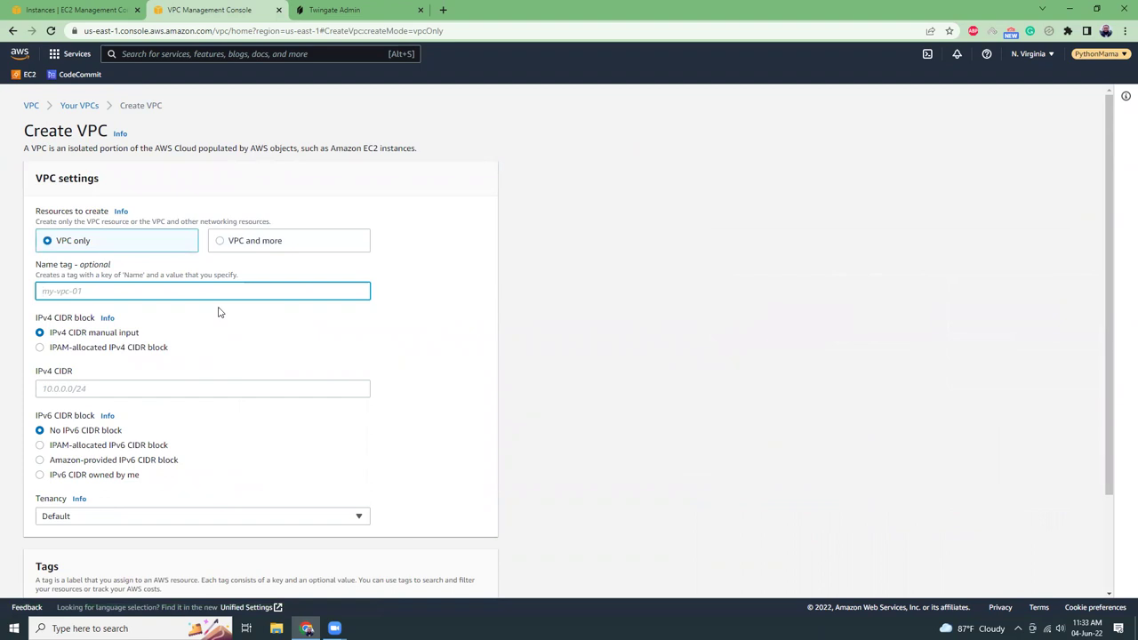
type("twingatevpc")
left_click(596, 380)
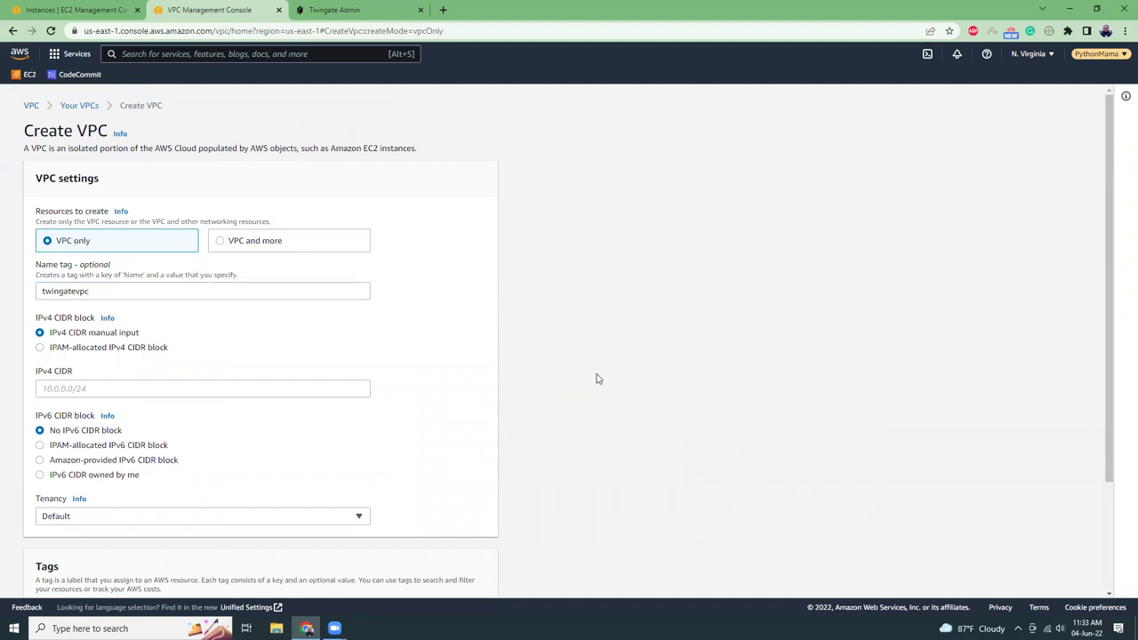
scroll(522, 418, "down", 1)
left_click(181, 328)
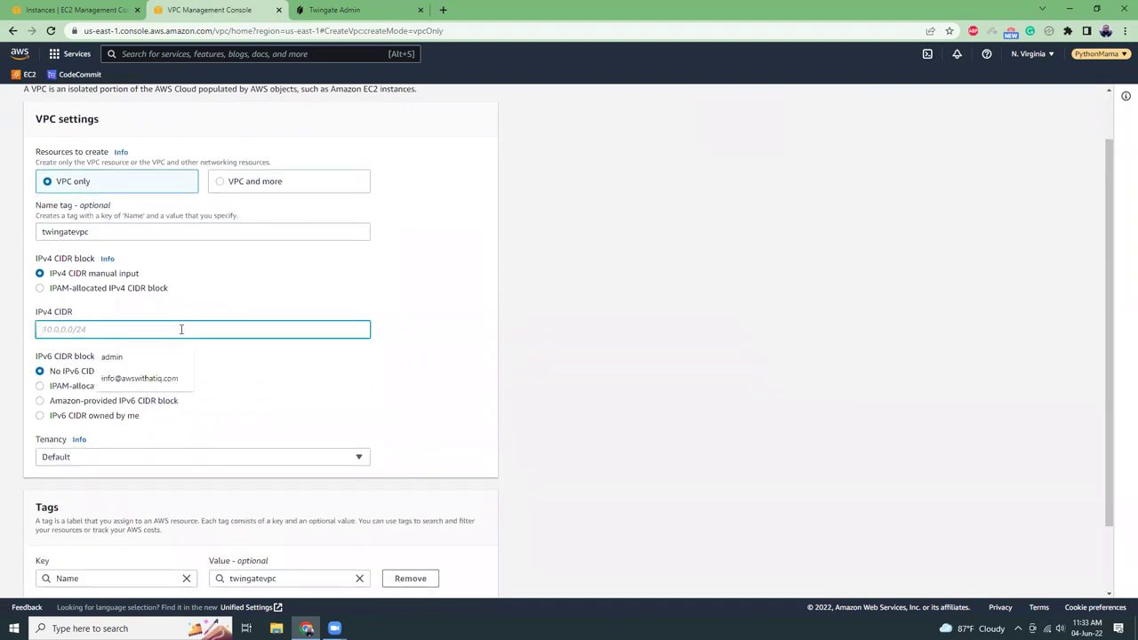
type("10.0")
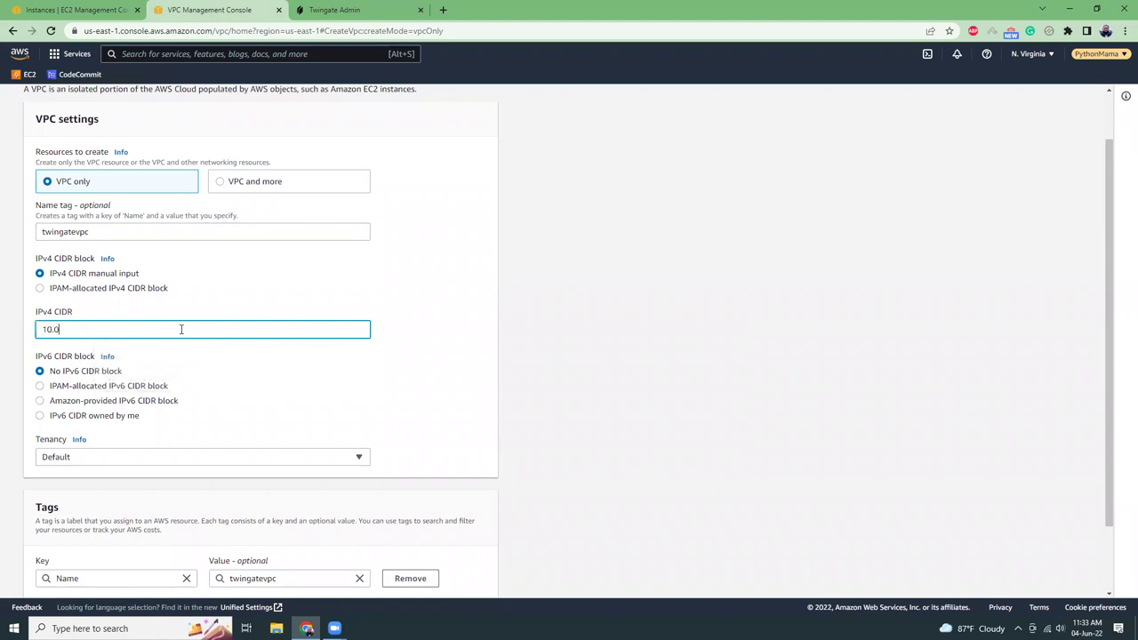
type(".0.0/16")
left_click(661, 393)
scroll(609, 414, "down", 2)
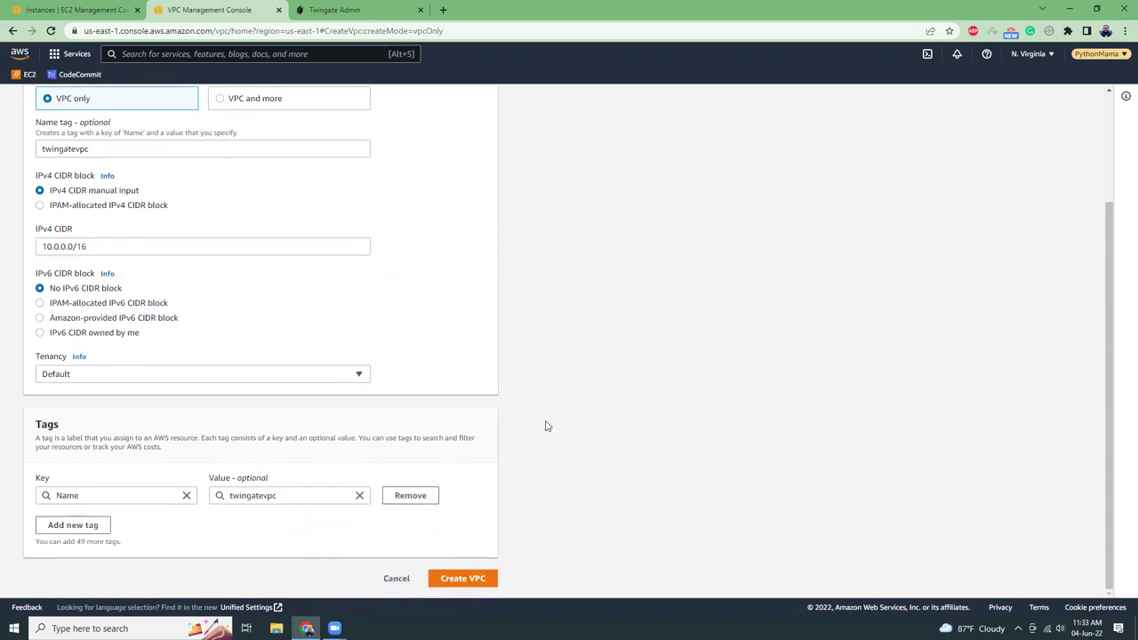
- Create the twingatevpc VPC and begin a new subnet from the Subnets list
left_click(469, 579)
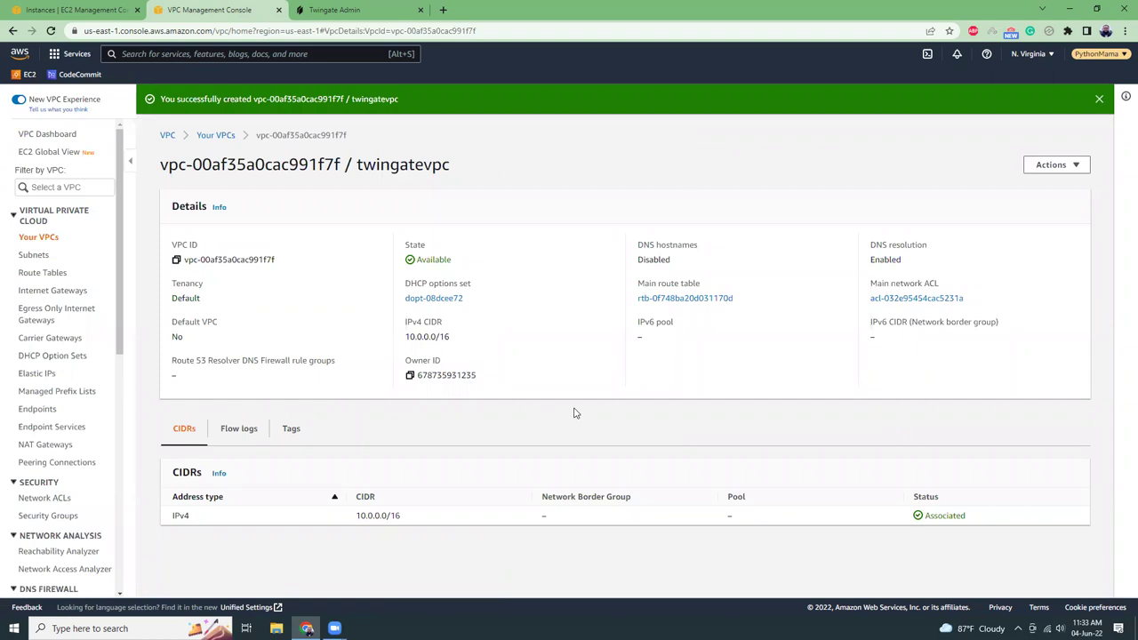
left_click(37, 257)
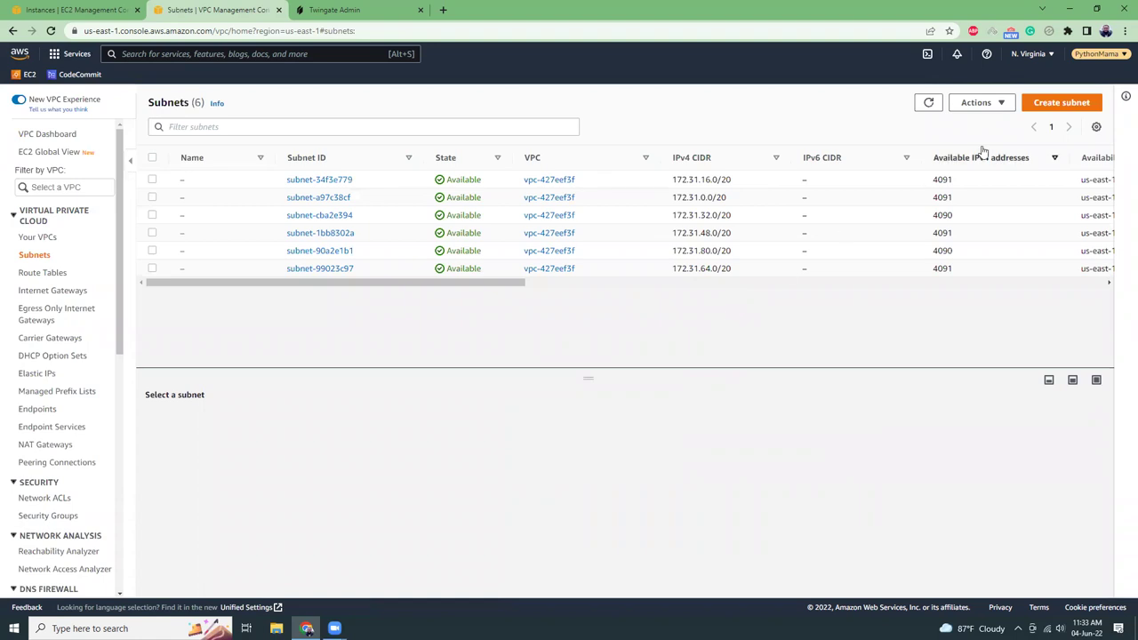
left_click(1063, 105)
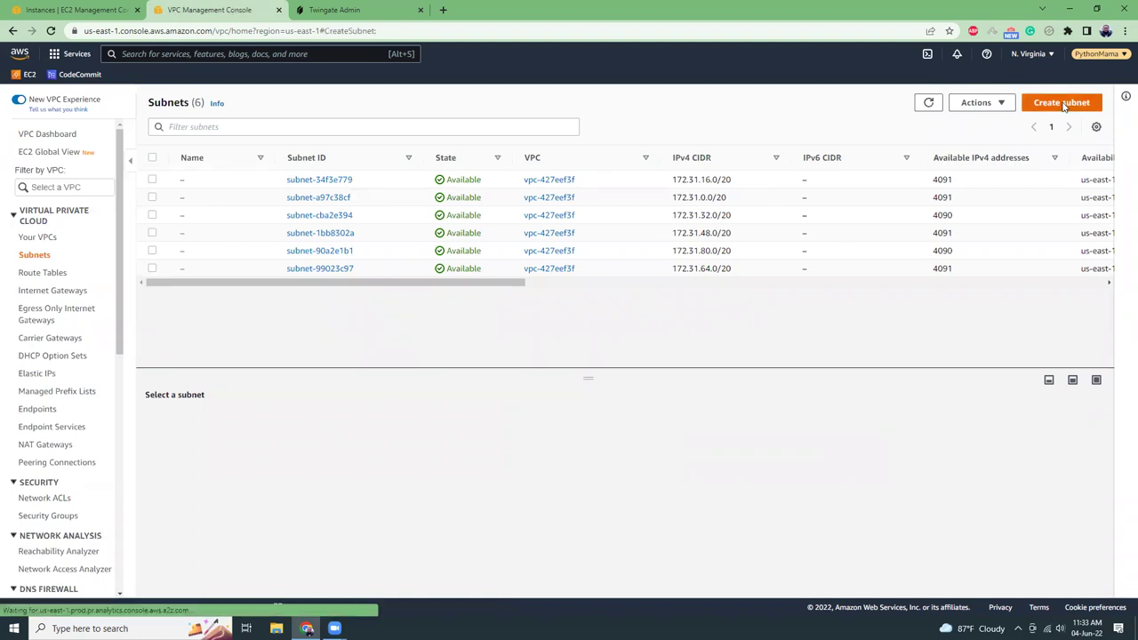
- Place the new subnet in twingatevpc, name it public-1a, and choose us-east-1a
left_click(189, 236)
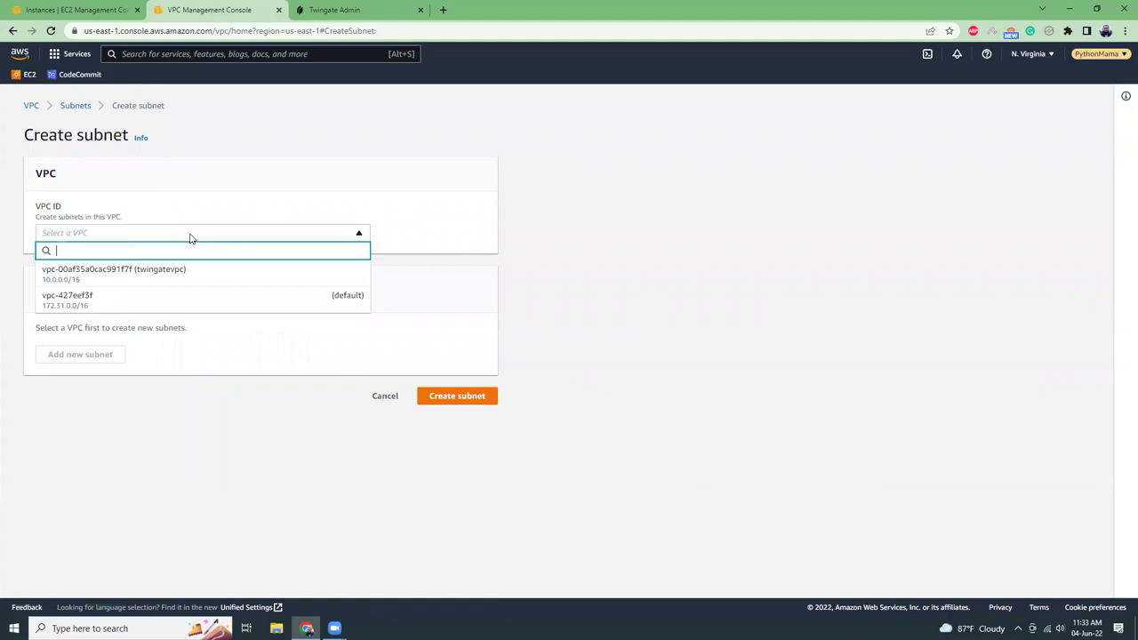
left_click(189, 269)
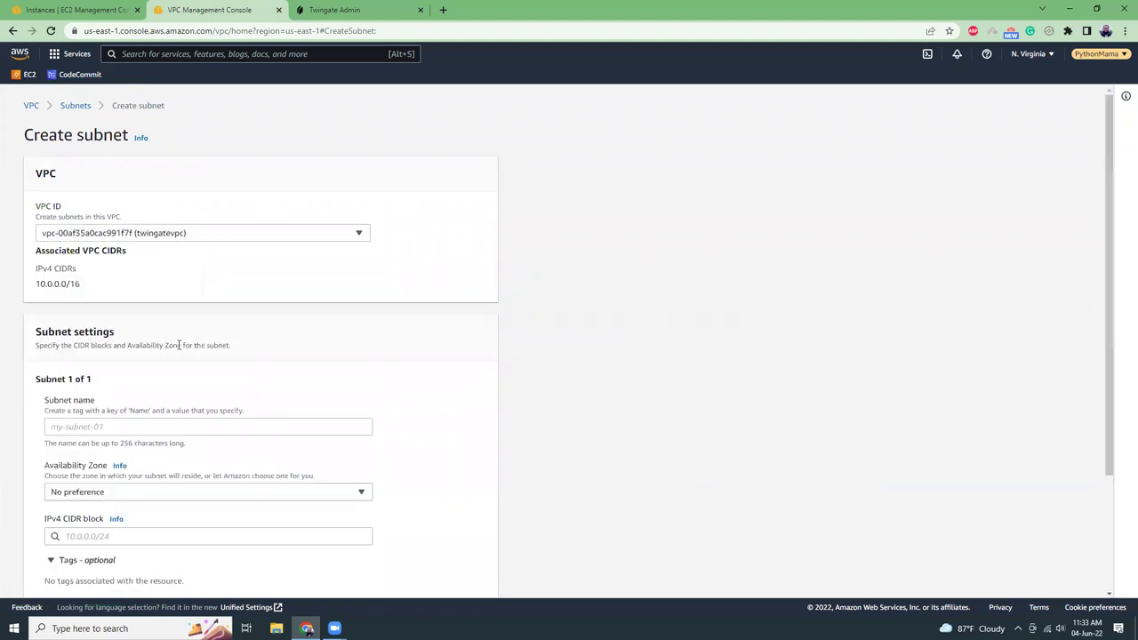
scroll(167, 382, "down", 2)
left_click(208, 273)
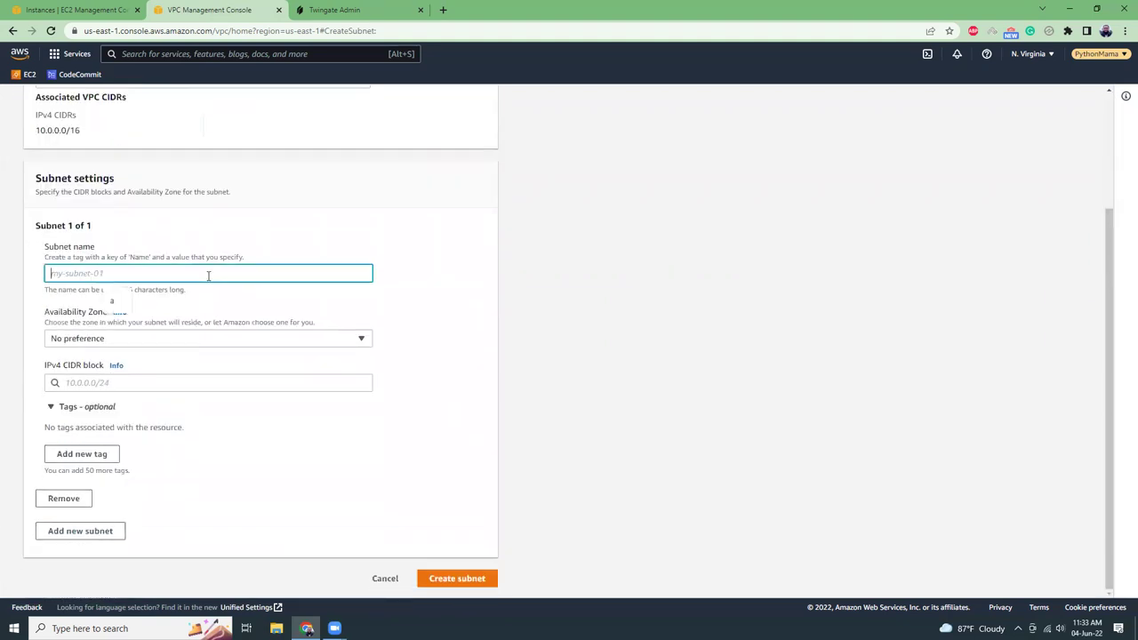
type("public-")
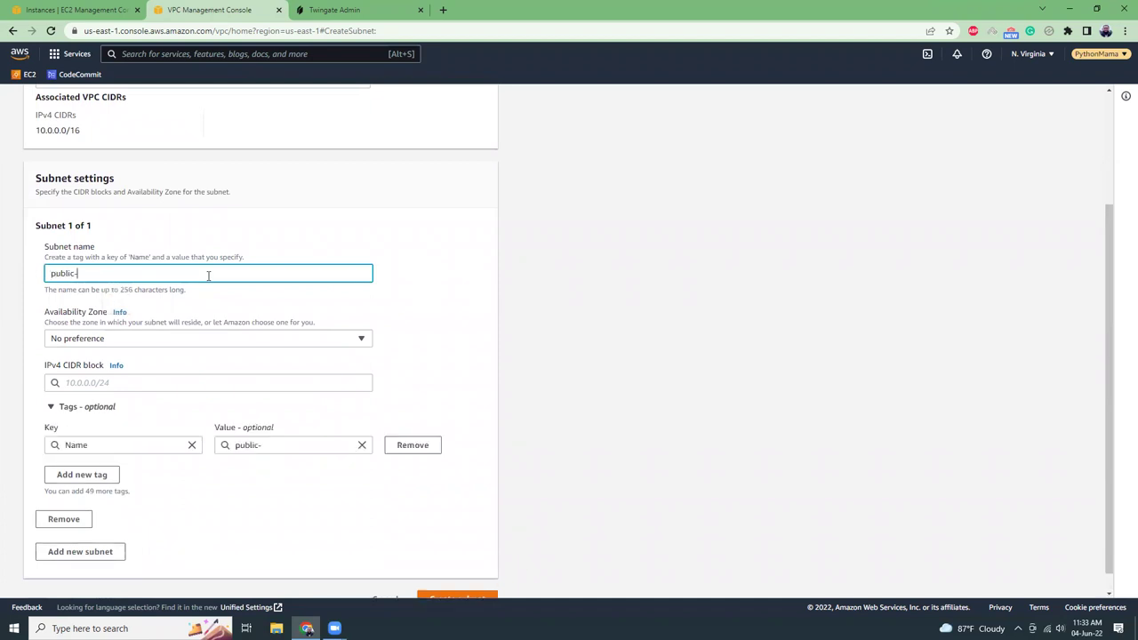
left_click(188, 340)
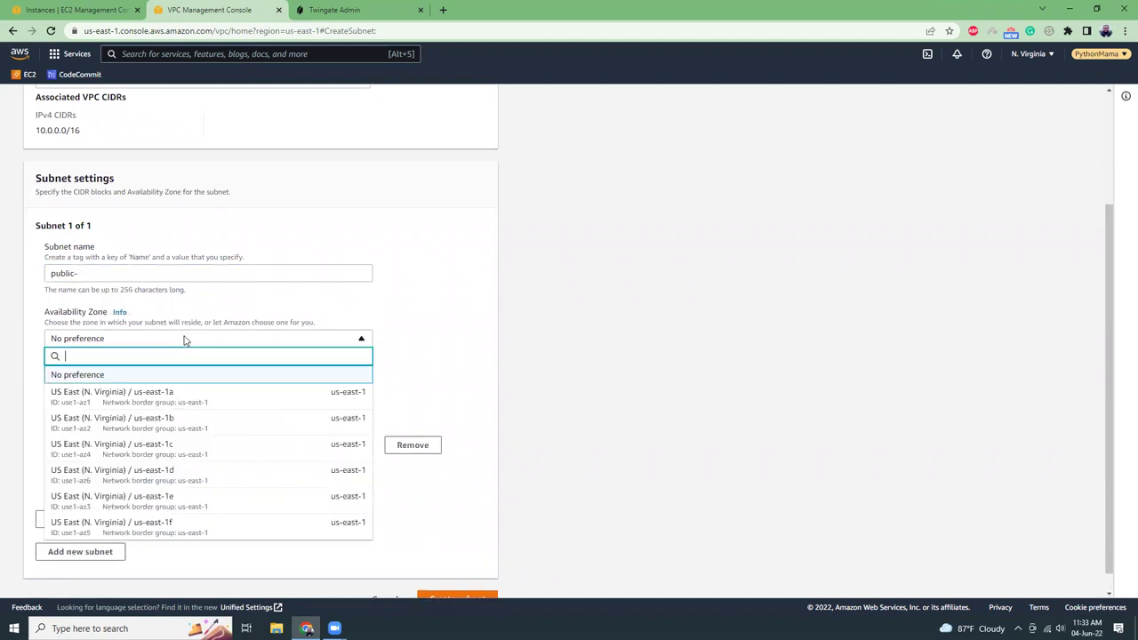
left_click(183, 402)
left_click(193, 277)
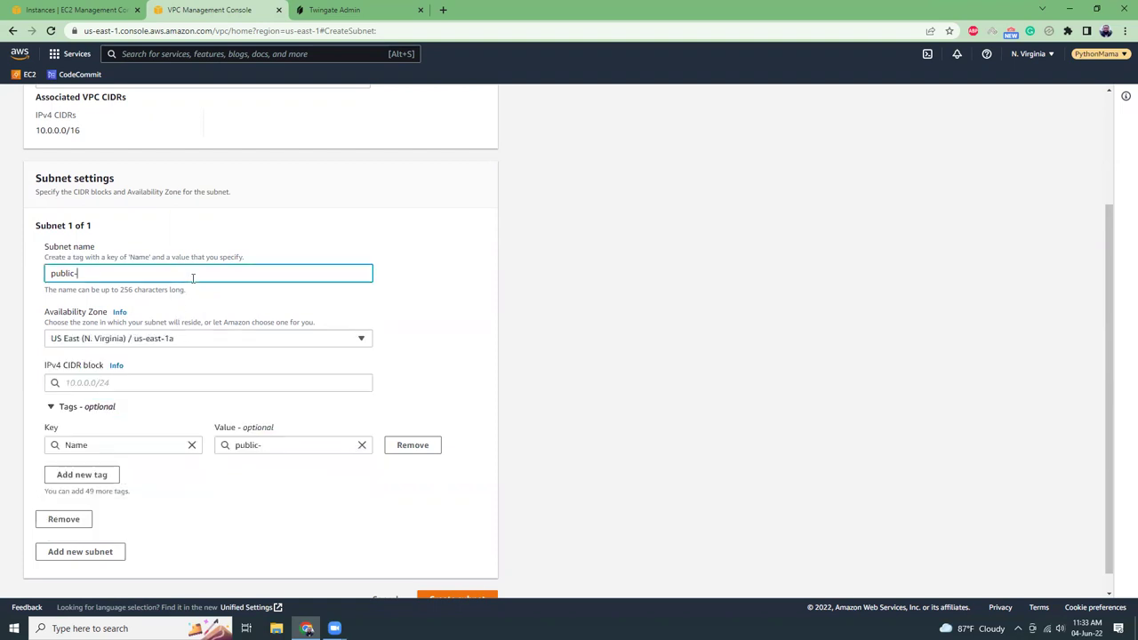
type("1a")
- Give public-1a the CIDR block 10.0.0.0/24 and create the subnet
left_click(752, 399)
scroll(212, 443, "down", 1)
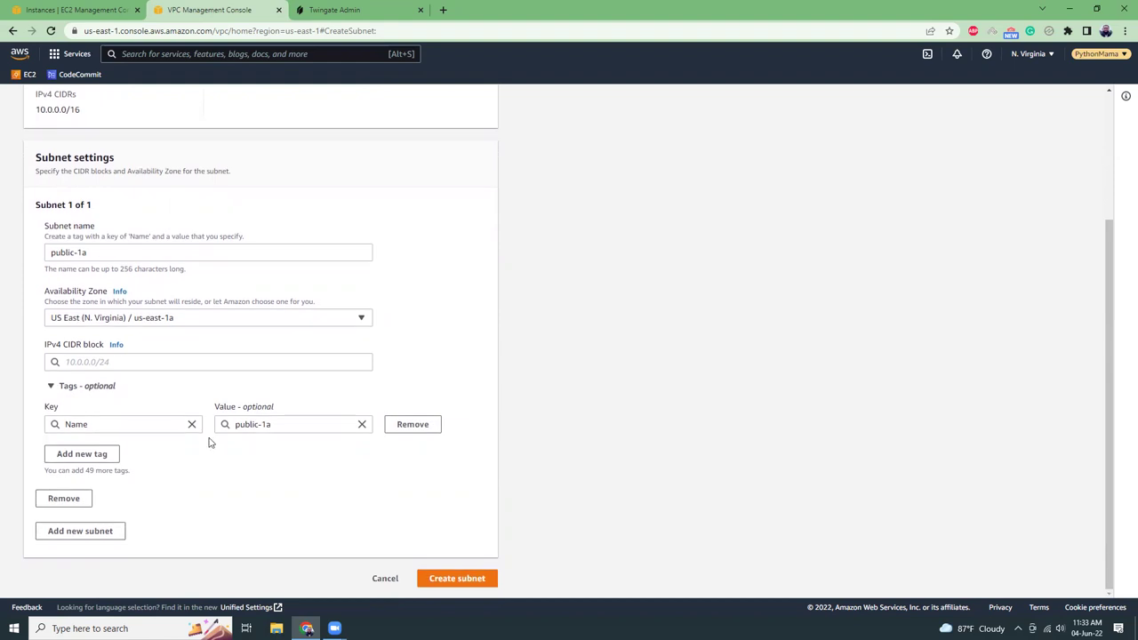
left_click(179, 363)
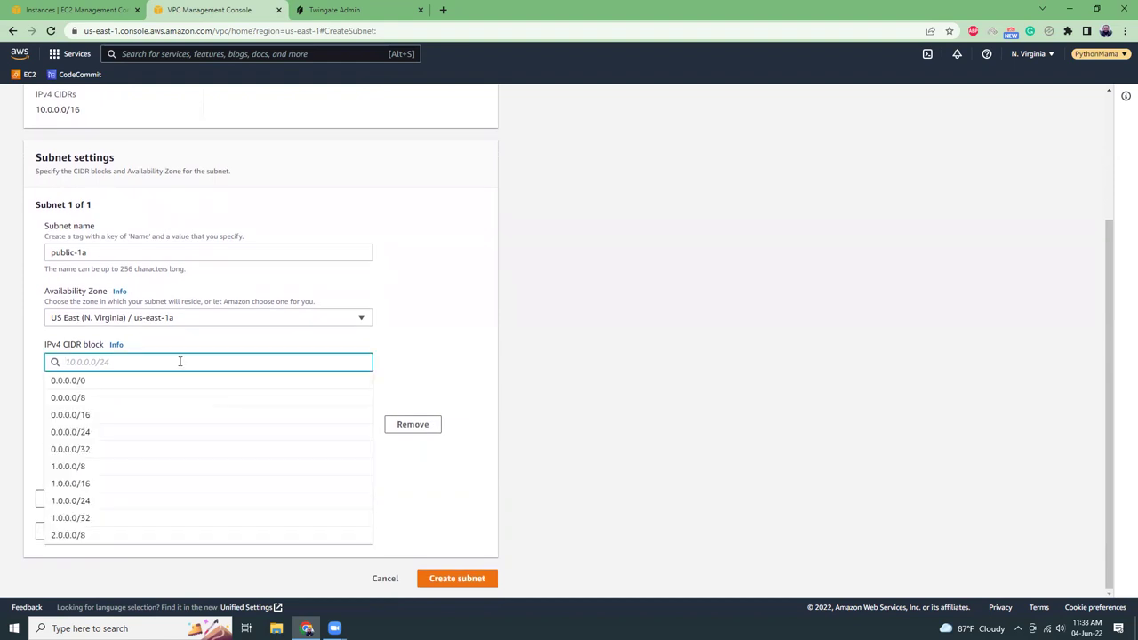
type("10.0.")
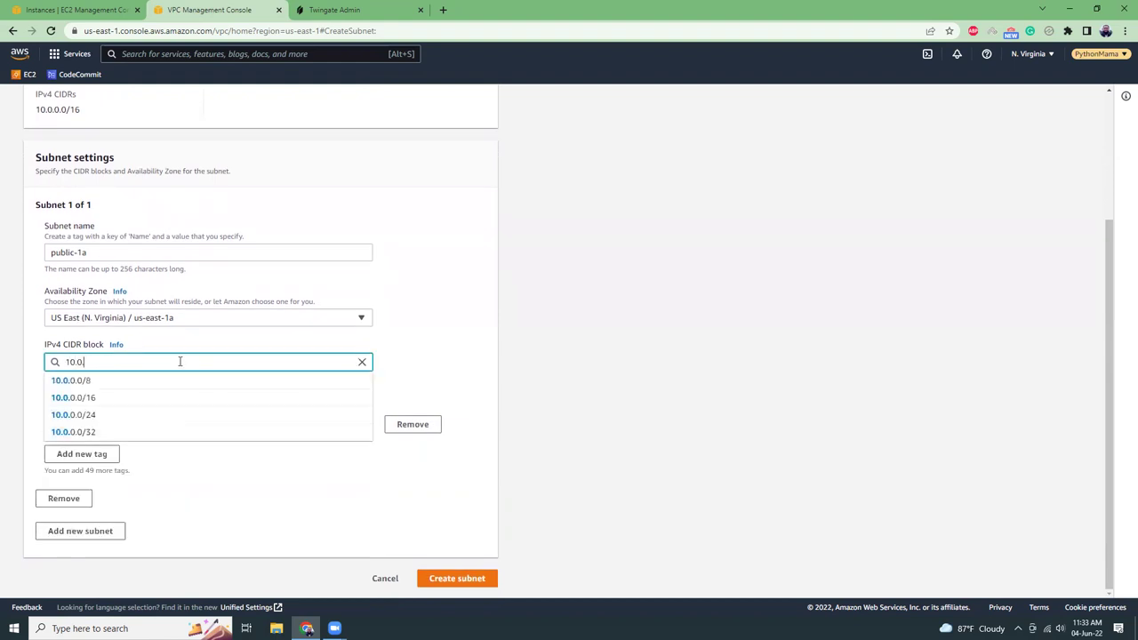
type("0.0/24")
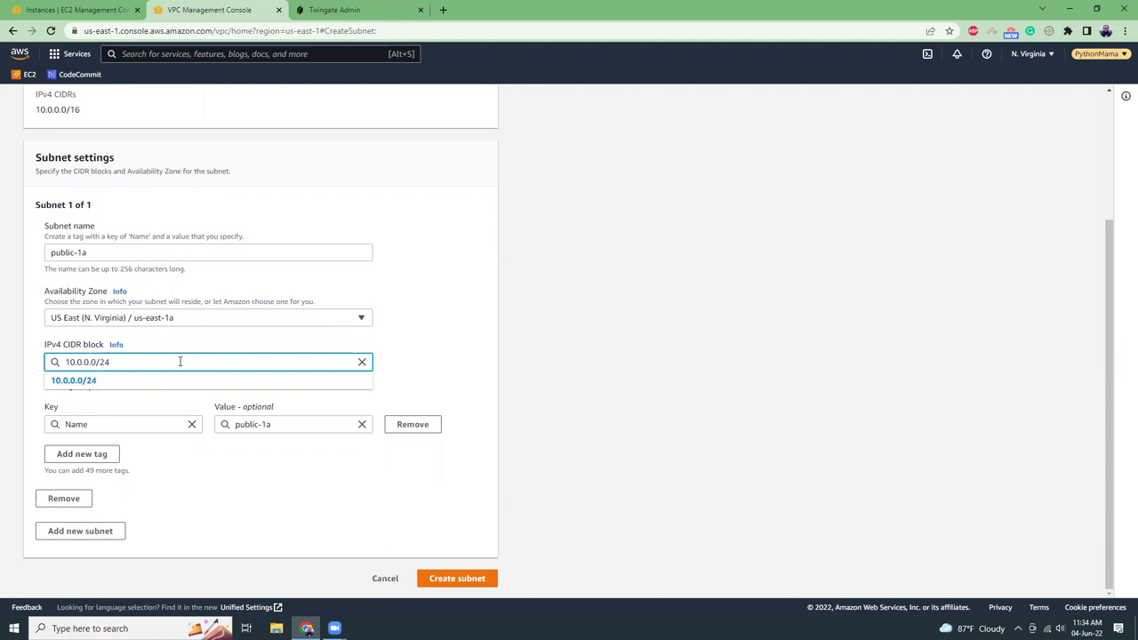
left_click(140, 382)
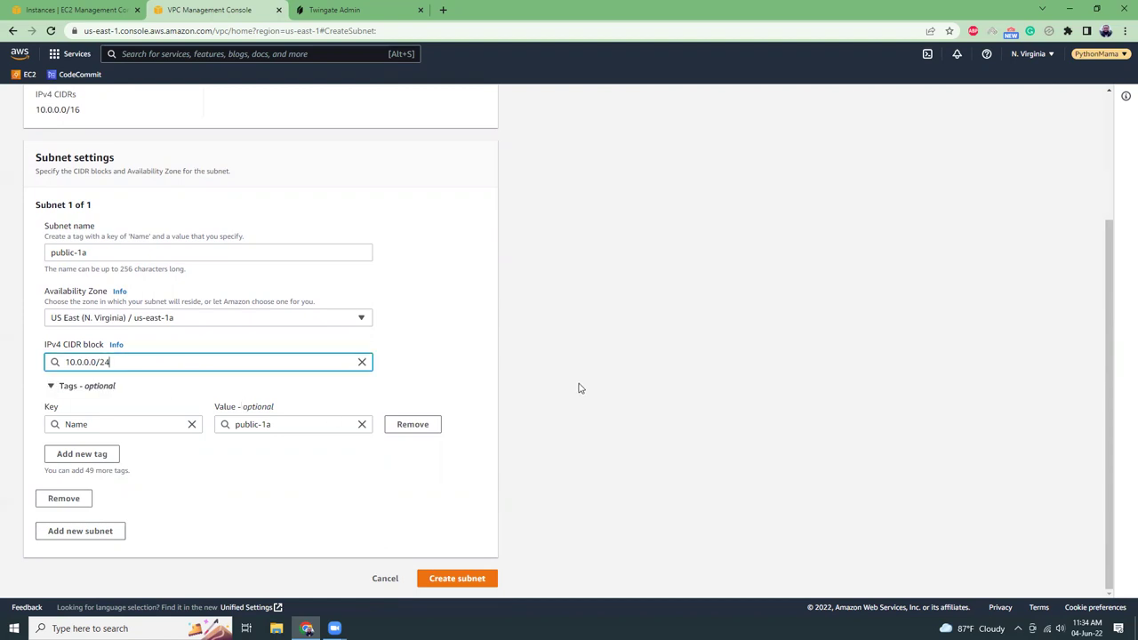
left_click(488, 574)
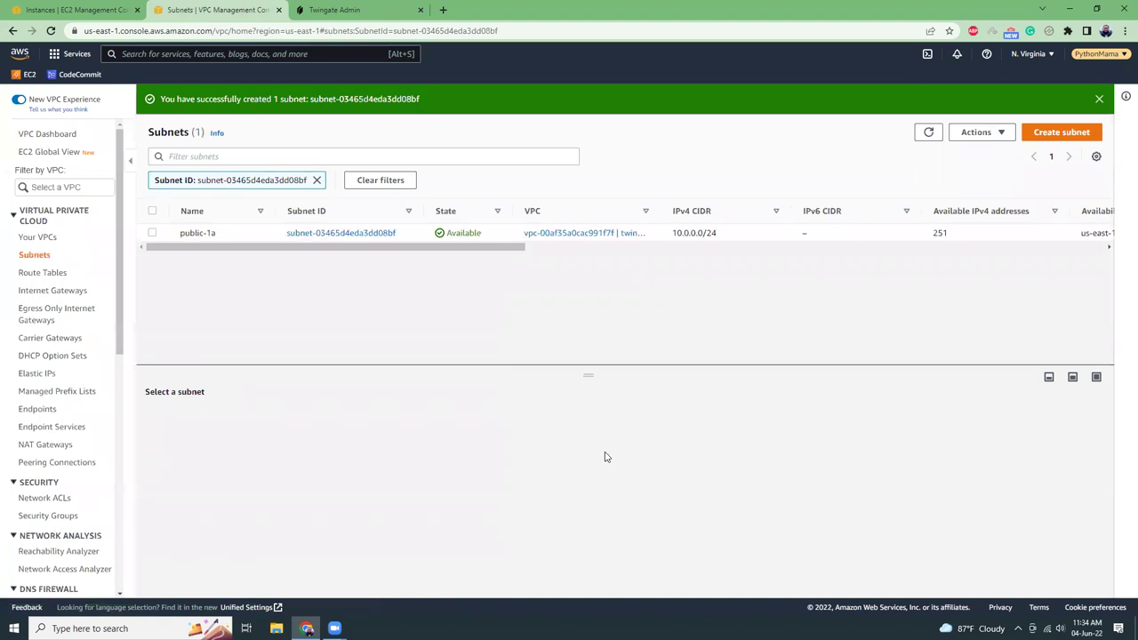
- Start a second subnet in twingatevpc named private-1b in us-east-1b
left_click(1050, 133)
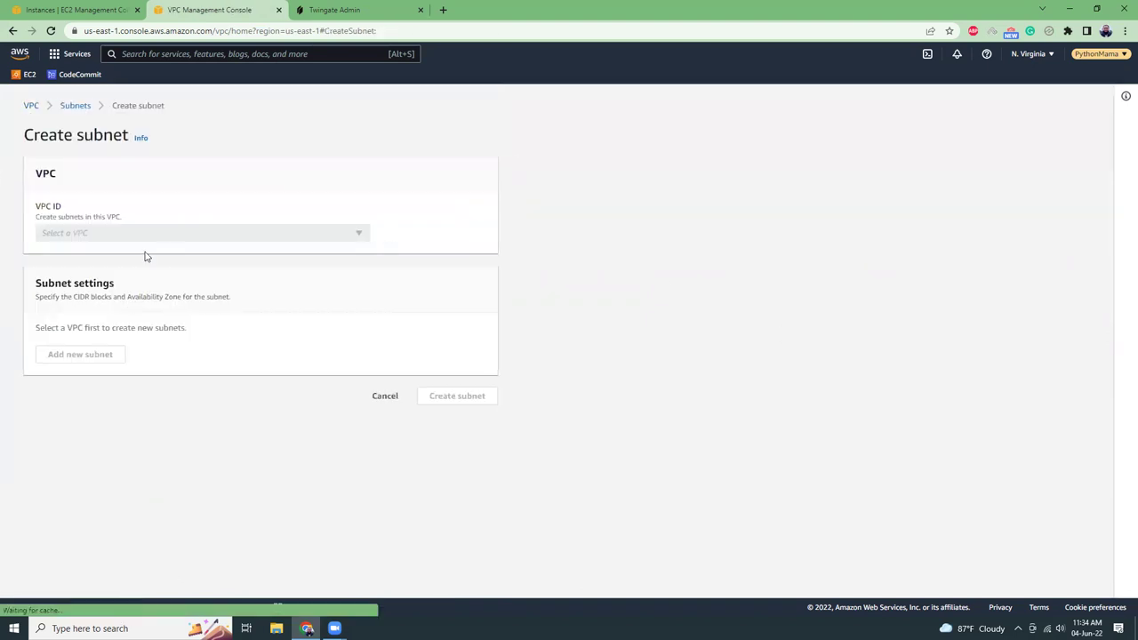
left_click(146, 234)
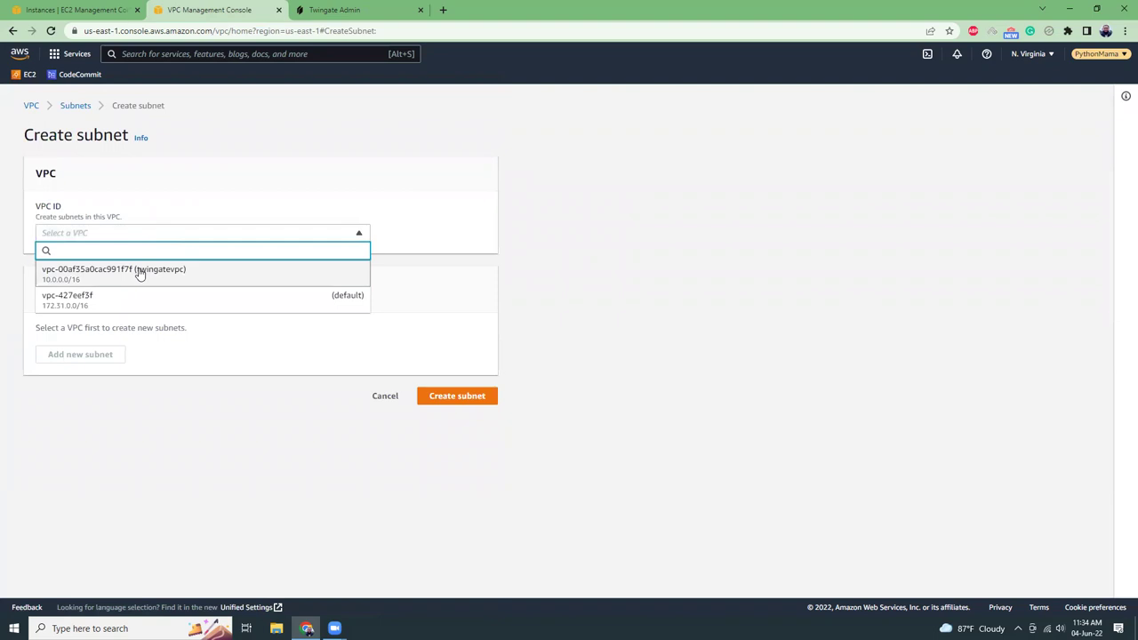
left_click(138, 271)
left_click(130, 424)
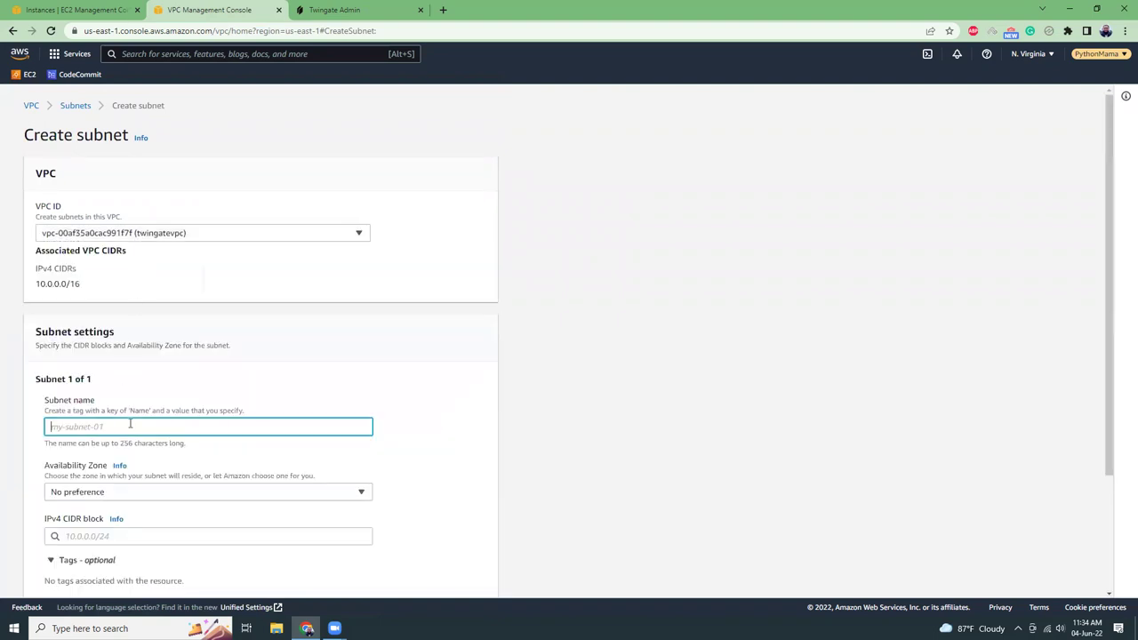
type("private")
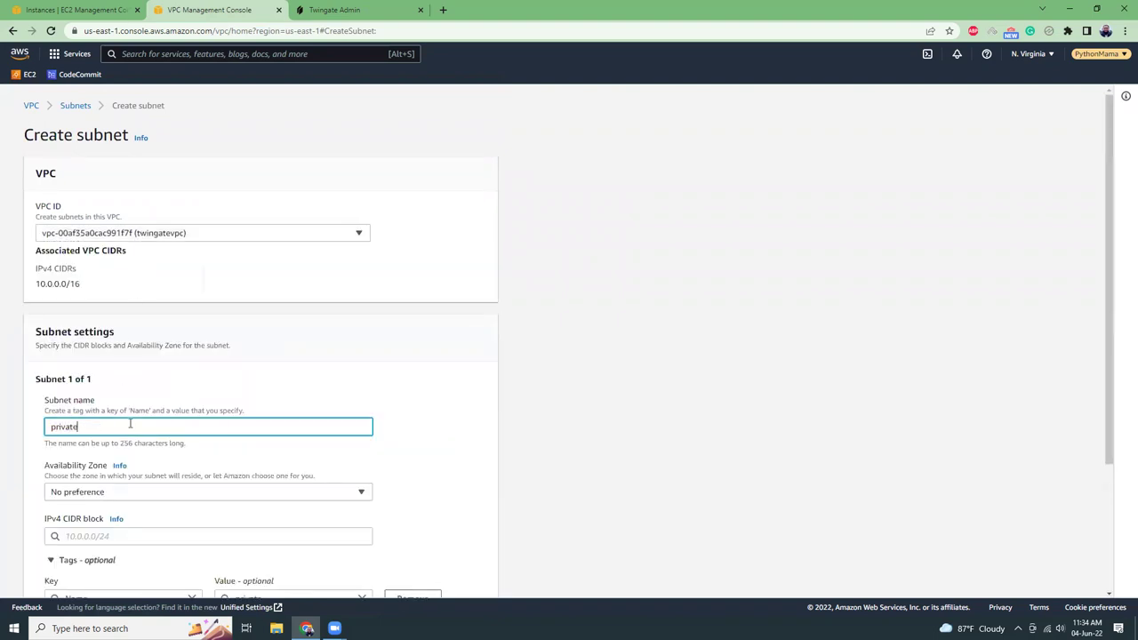
type("-1b")
left_click(682, 415)
scroll(605, 445, "down", 2)
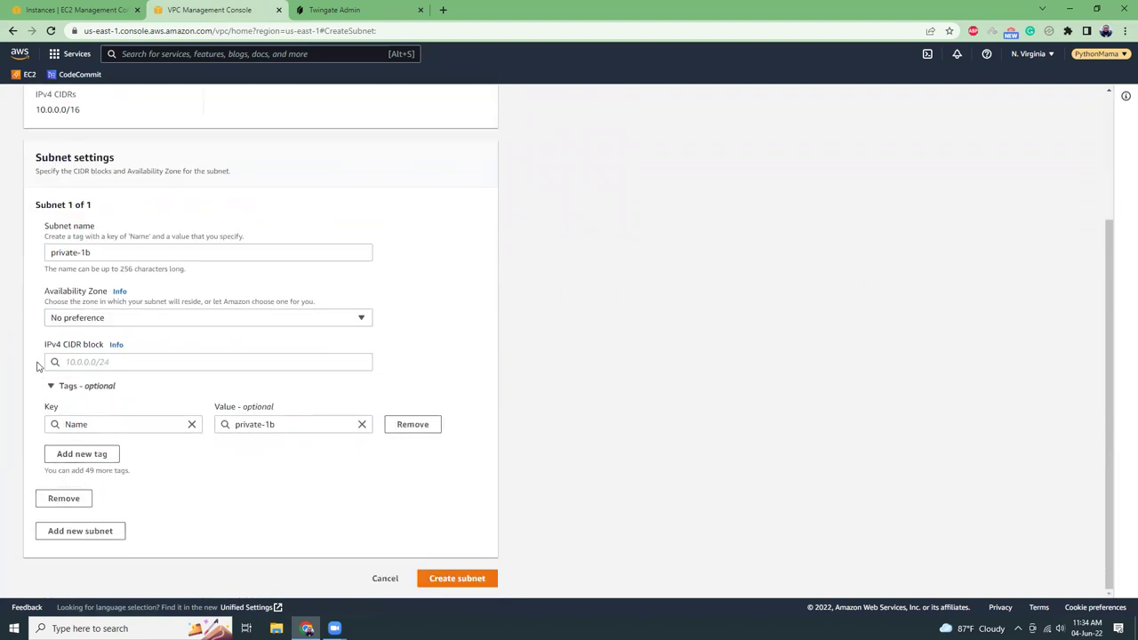
left_click(99, 322)
left_click(115, 401)
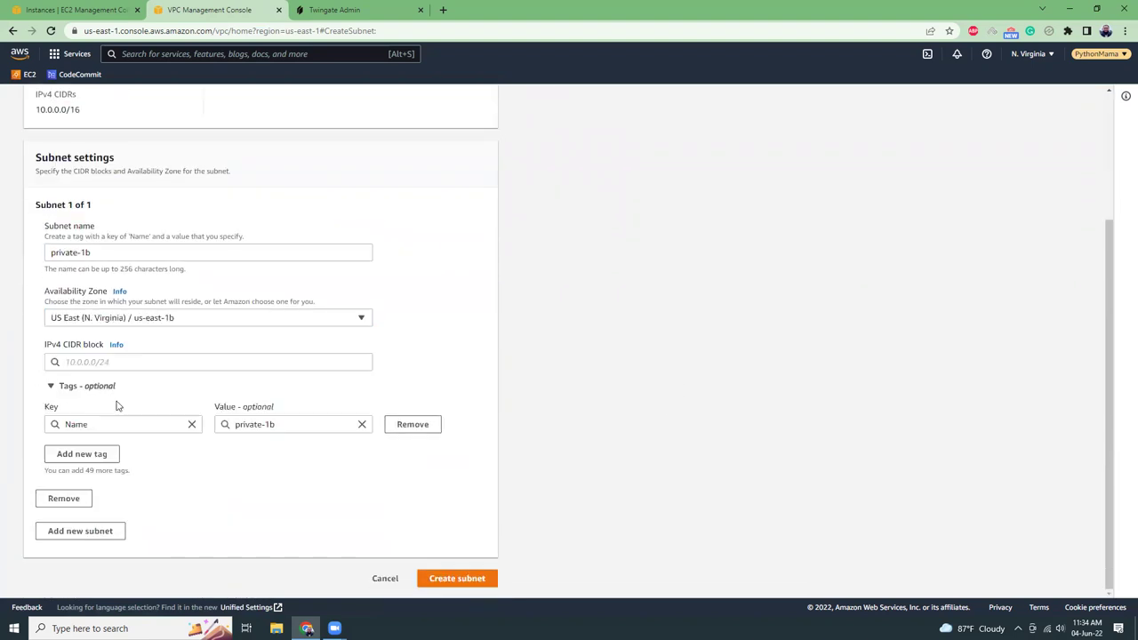
- Give private-1b the CIDR block 10.0.1.0/24 and create the subnet
left_click(147, 362)
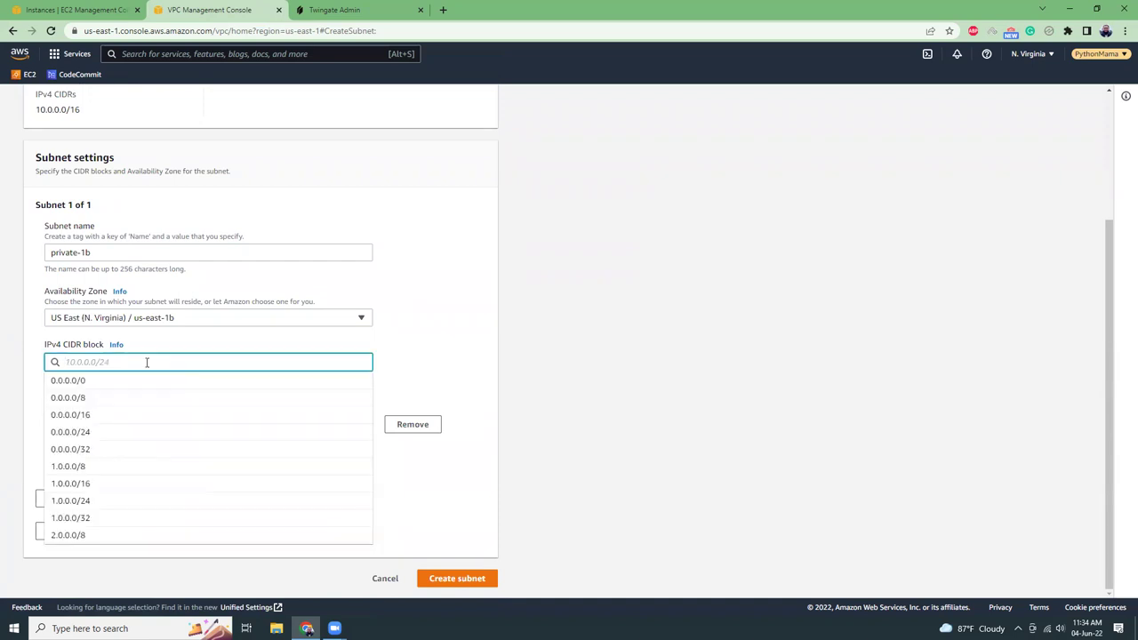
type("10")
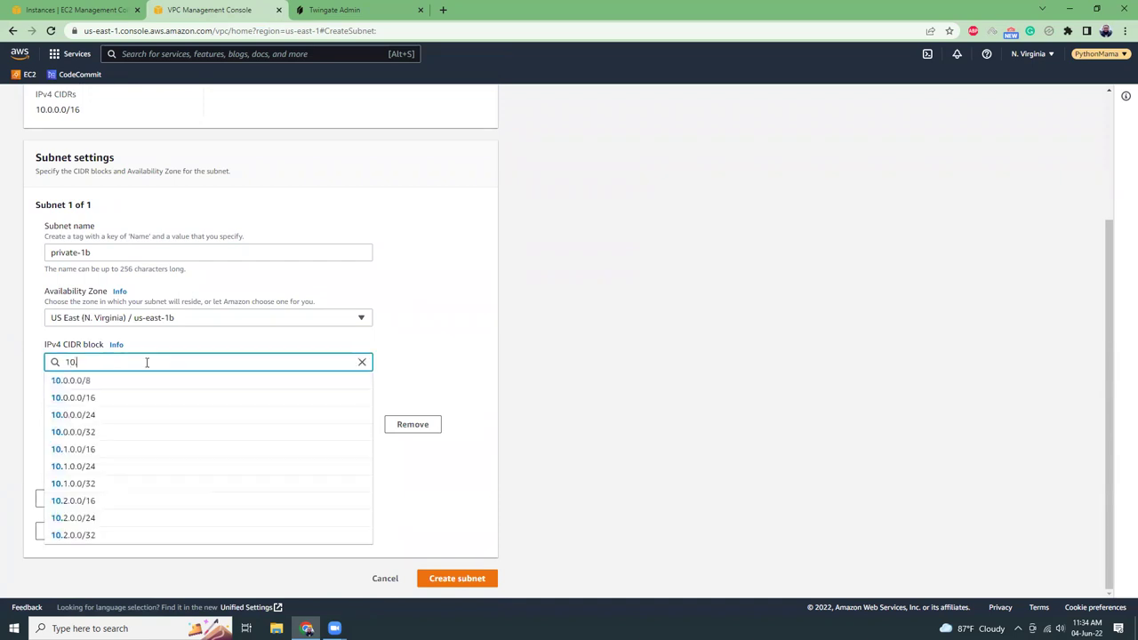
type("0")
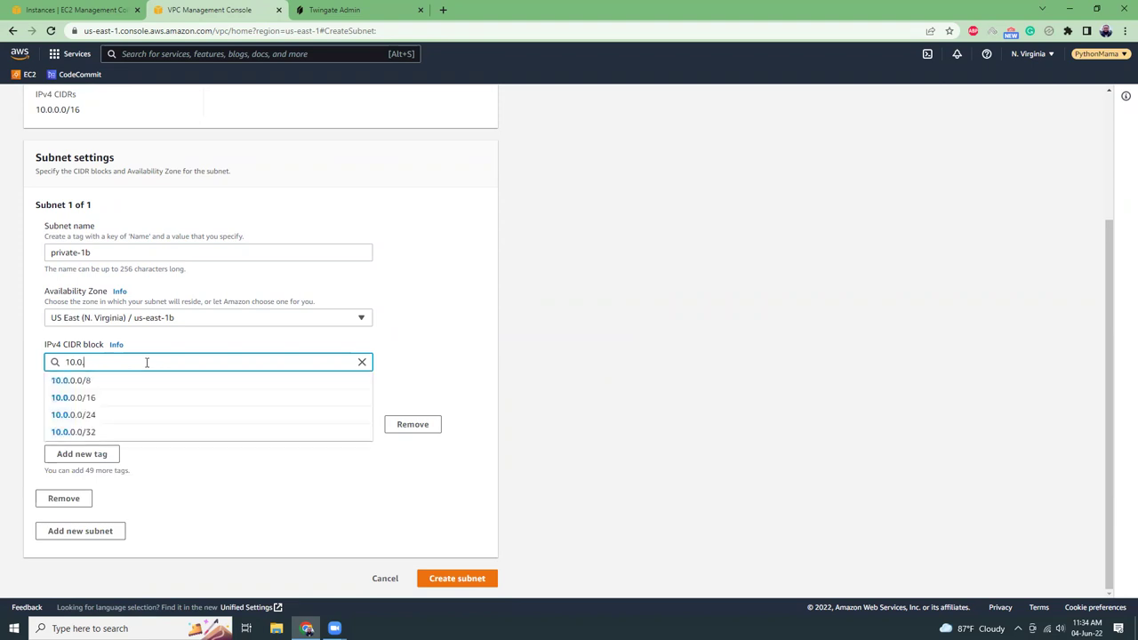
type(".1")
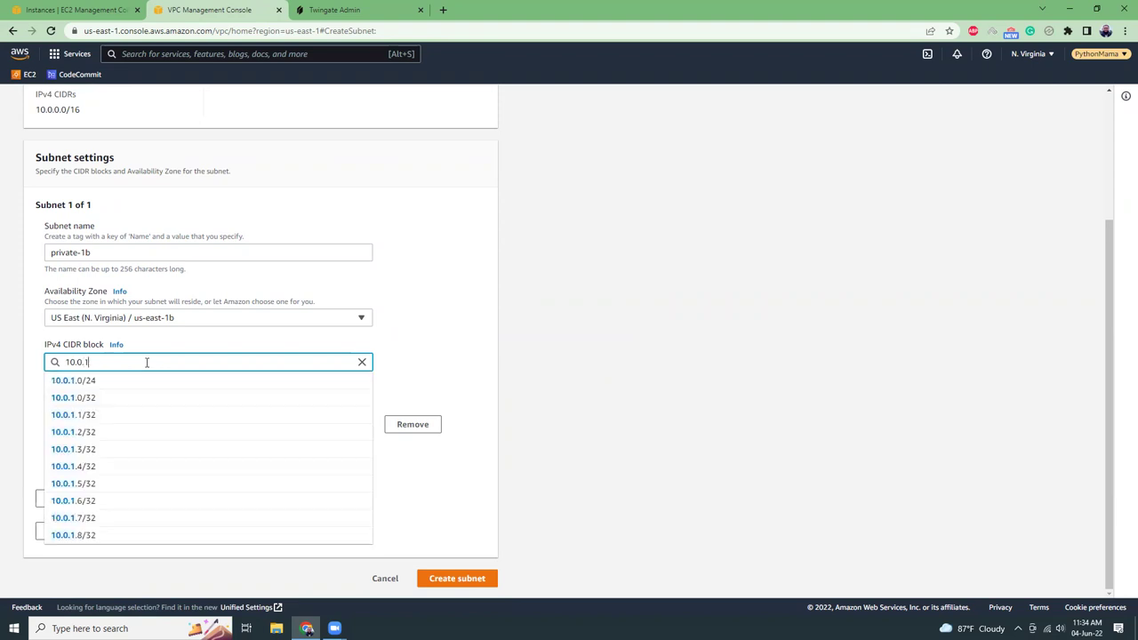
type(".0/24")
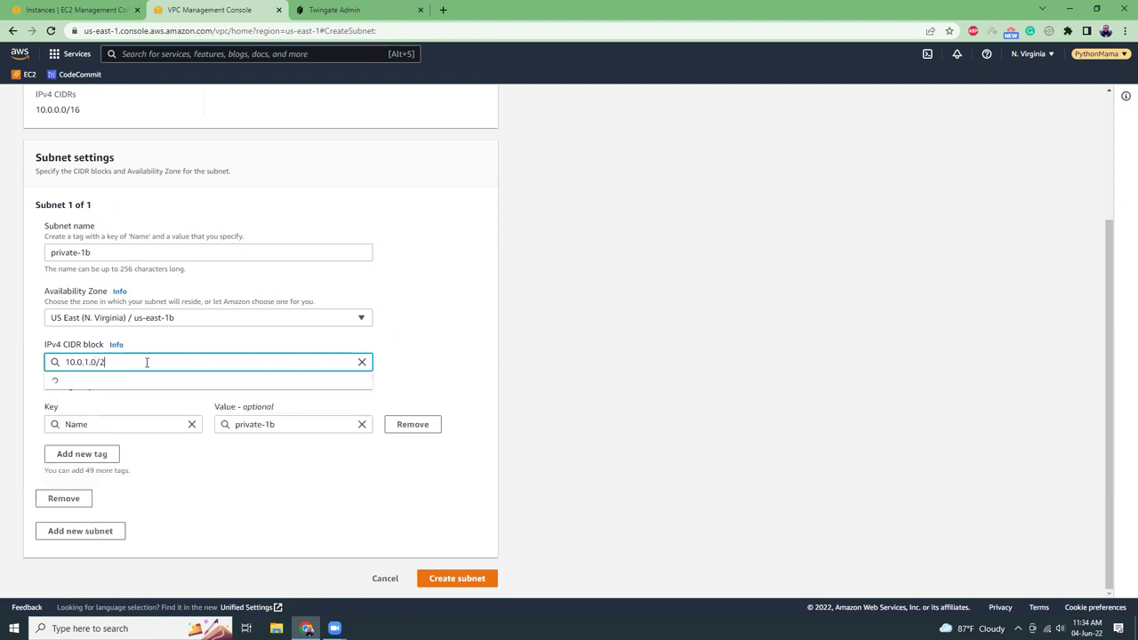
left_click(134, 381)
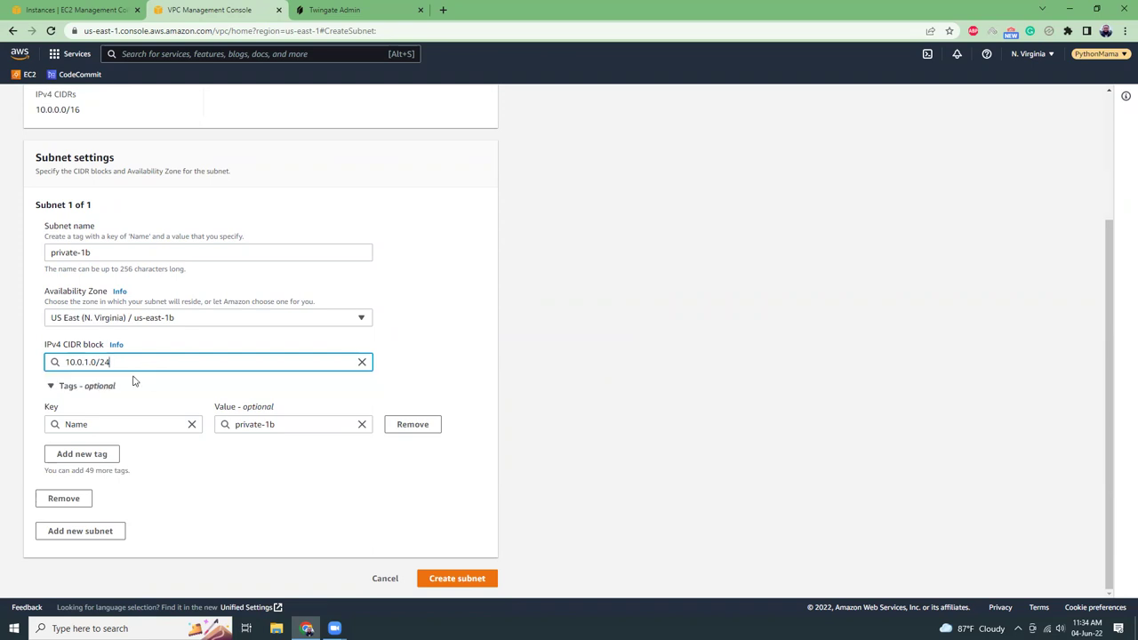
left_click(548, 423)
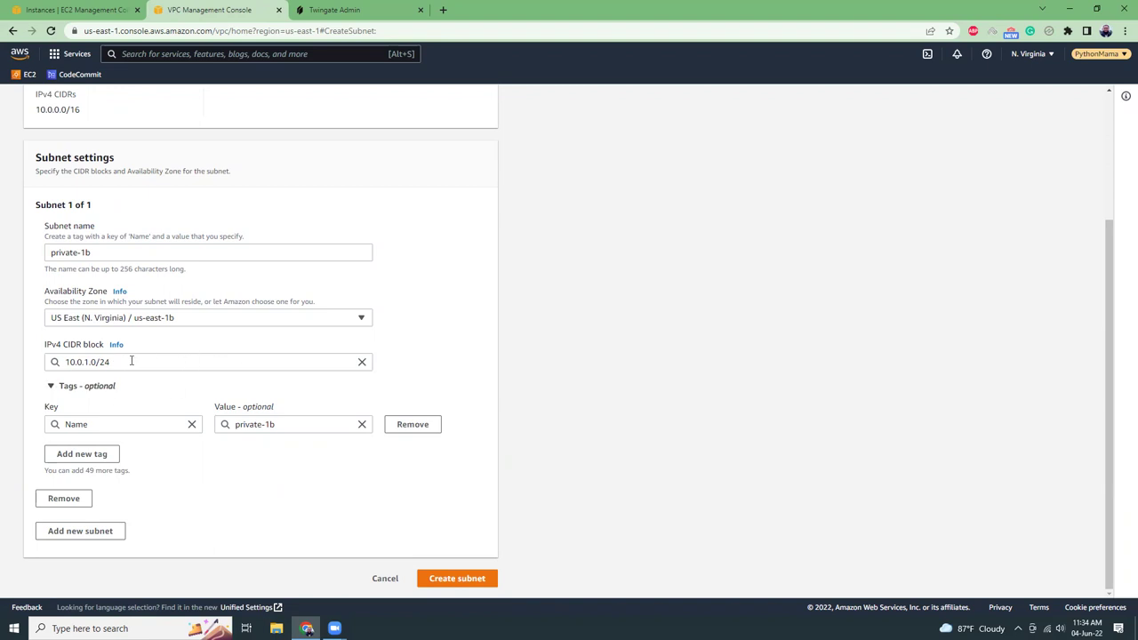
left_click(476, 574)
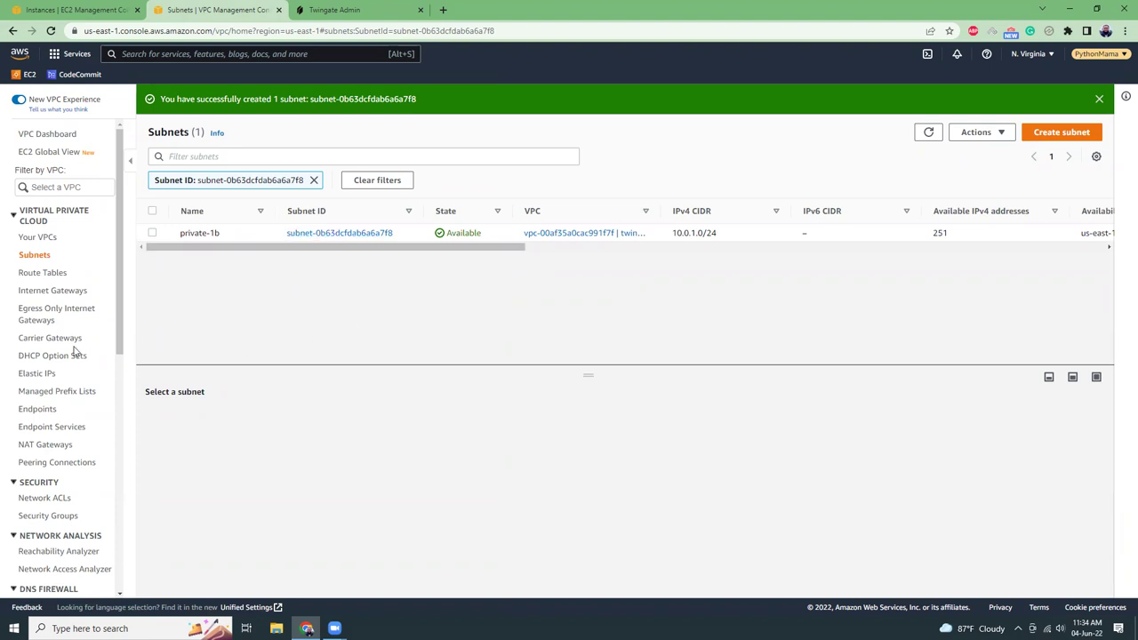
- Create an internet gateway with name tag twingageiwg
left_click(63, 295)
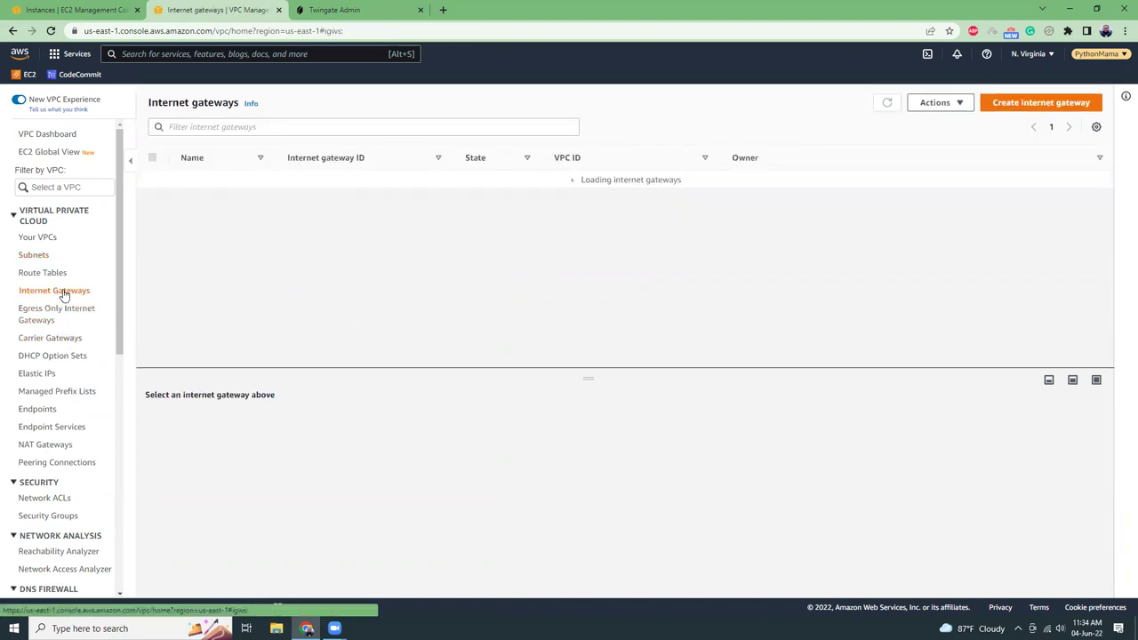
left_click(1027, 106)
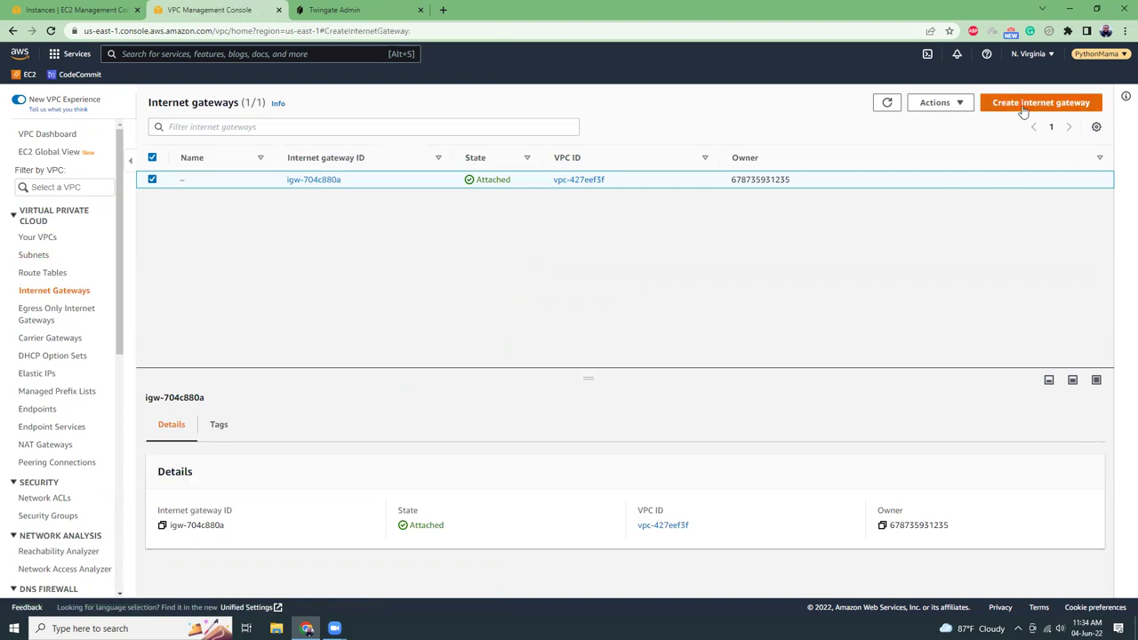
left_click(169, 263)
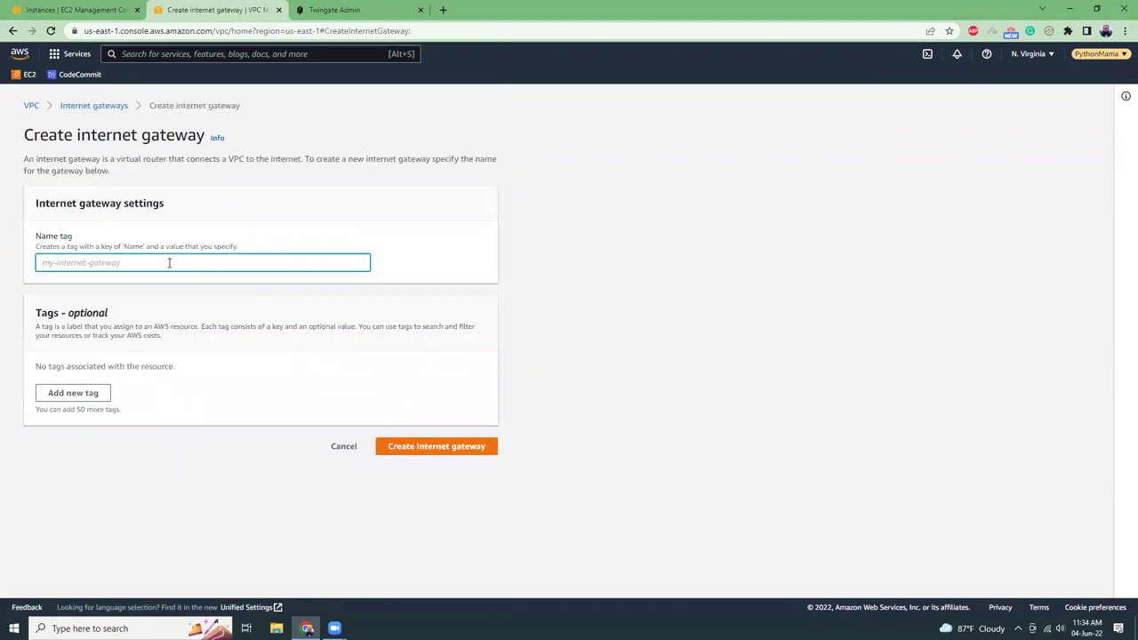
type("twingag")
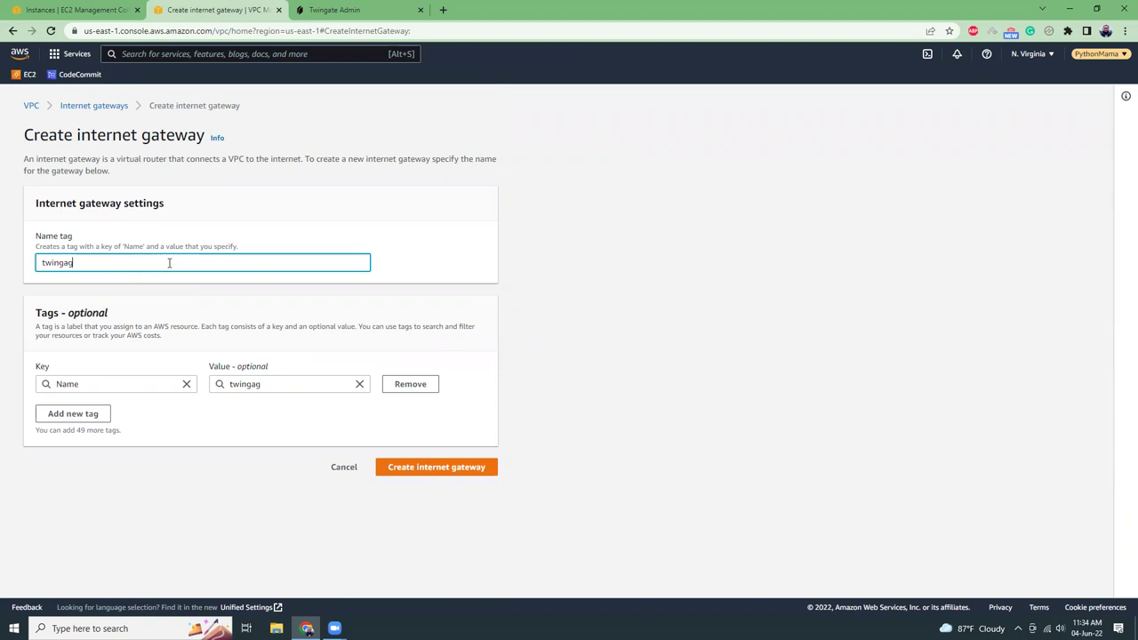
type("eiwg")
left_click(439, 475)
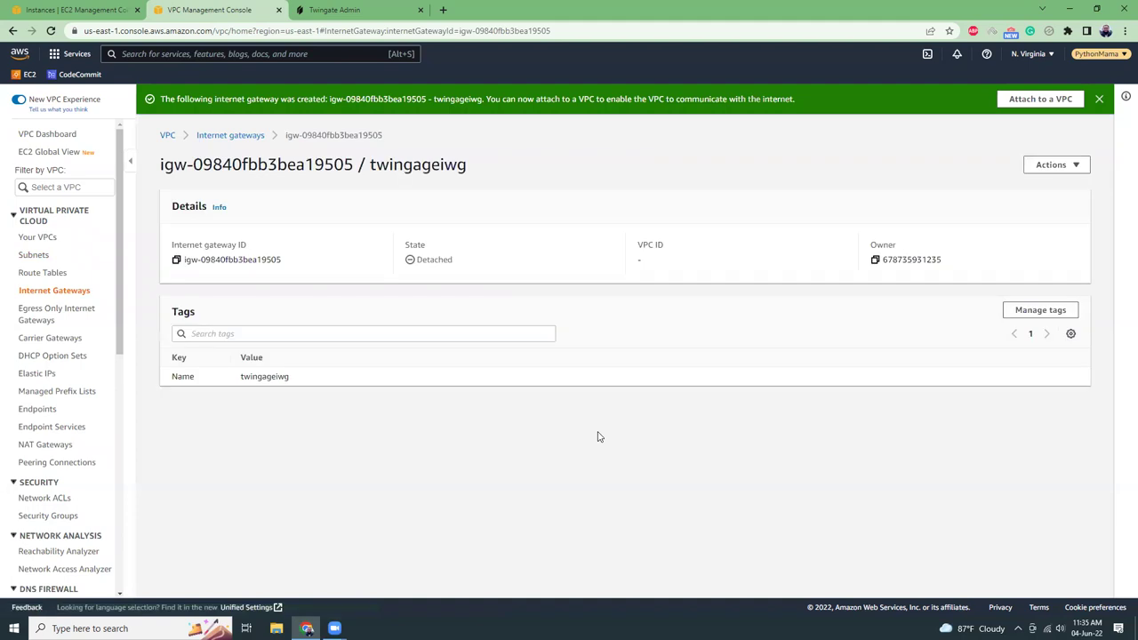
- Attach the twingageiwg gateway to the twingatevpc VPC
left_click(1051, 102)
left_click(140, 245)
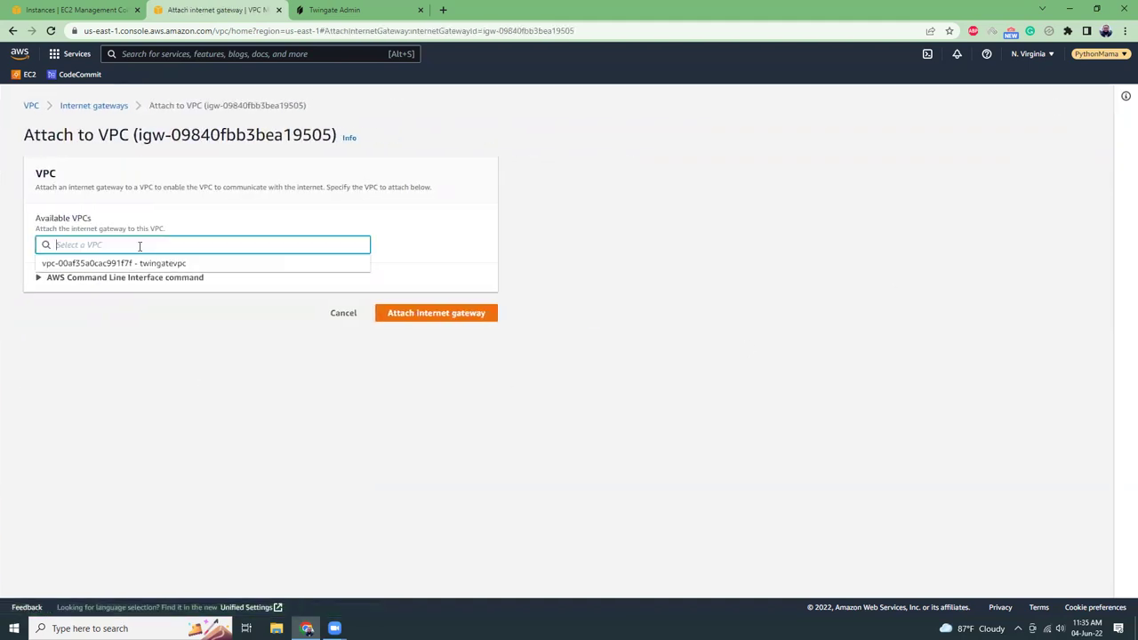
left_click(139, 264)
left_click(440, 320)
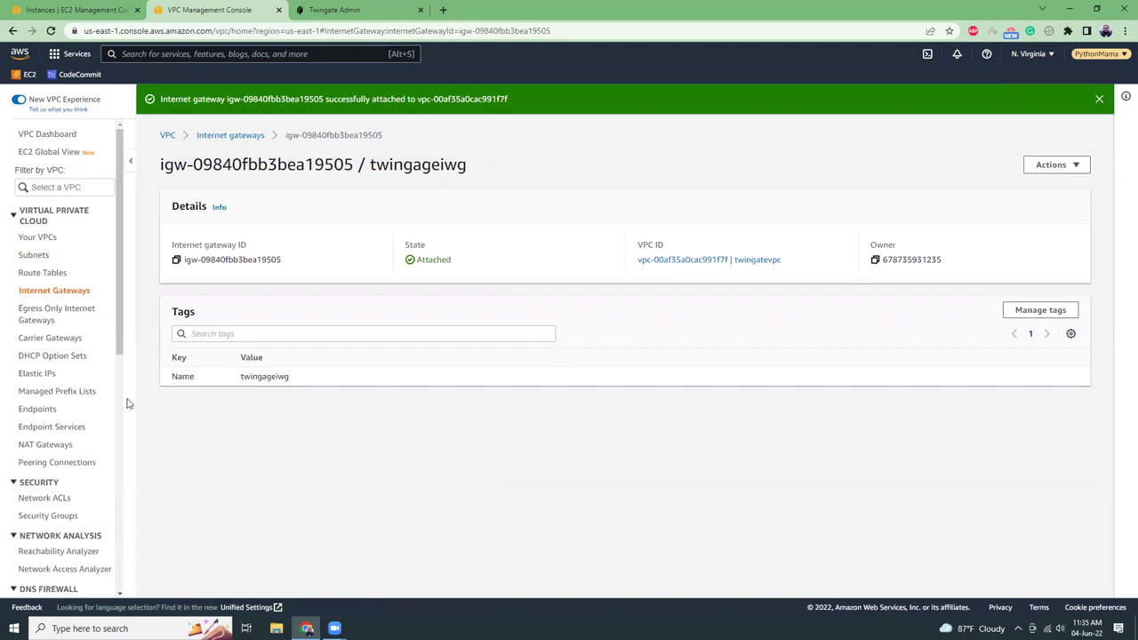
- Open the Route tables list from the VPC navigation pane
left_click(51, 275)
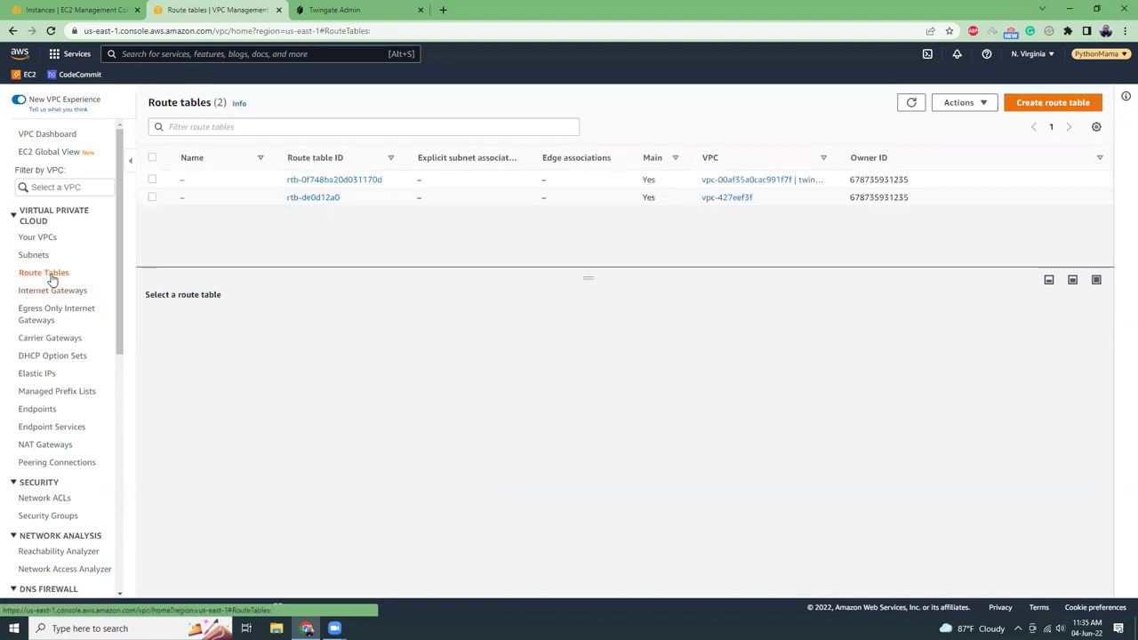
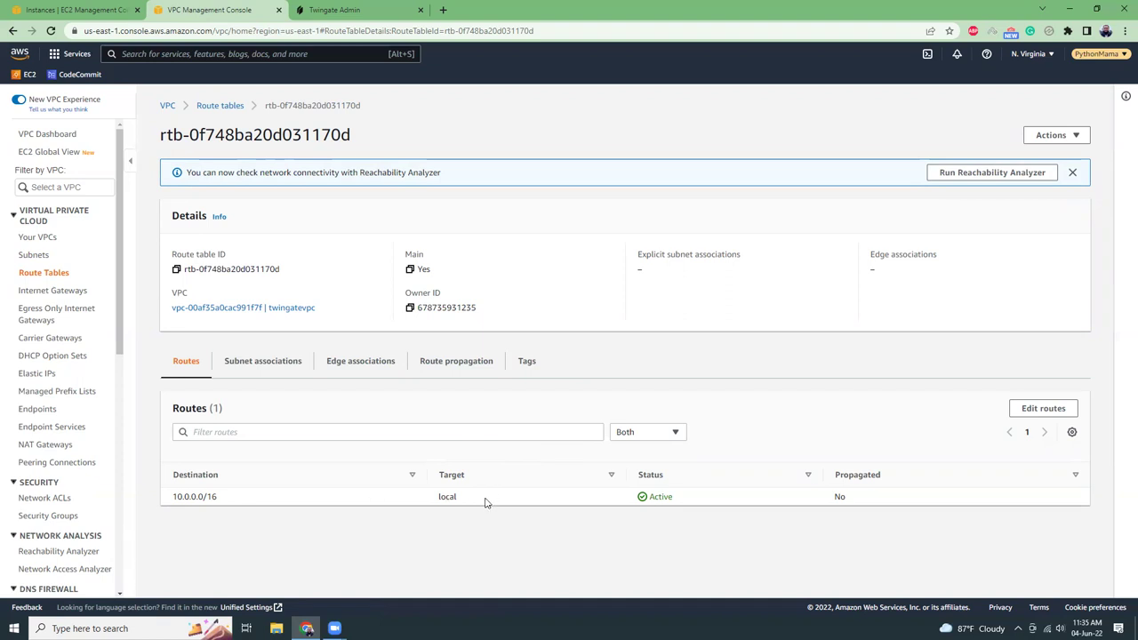
- Associate subnet private-1b with route table rtb-0f748ba20d031170d, then go back to the Route tables list
left_click(246, 362)
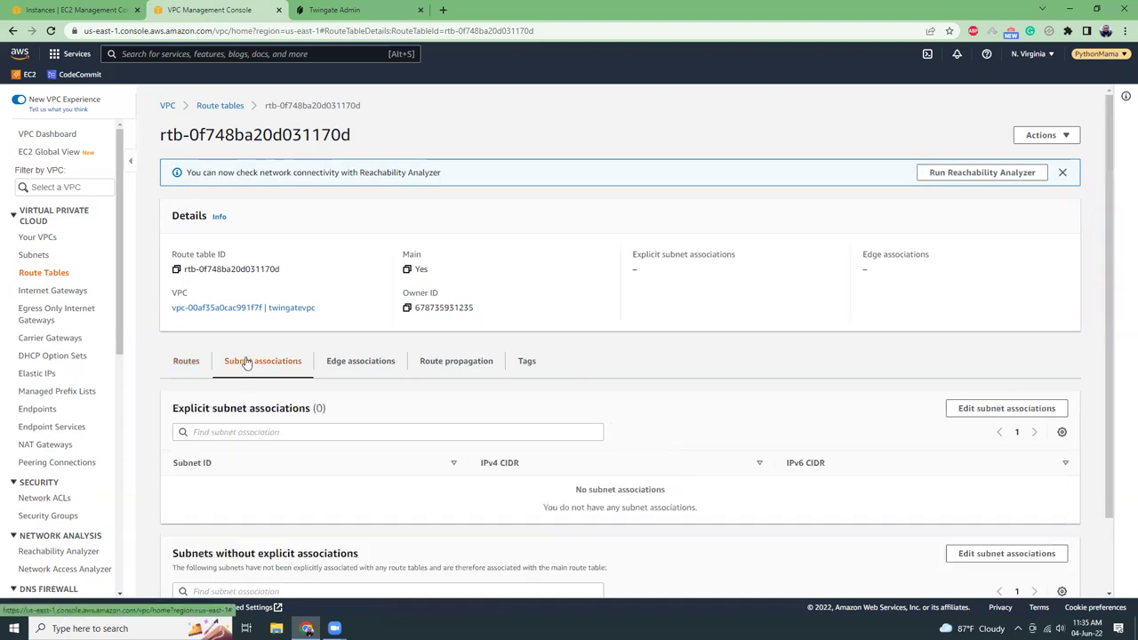
left_click(1021, 409)
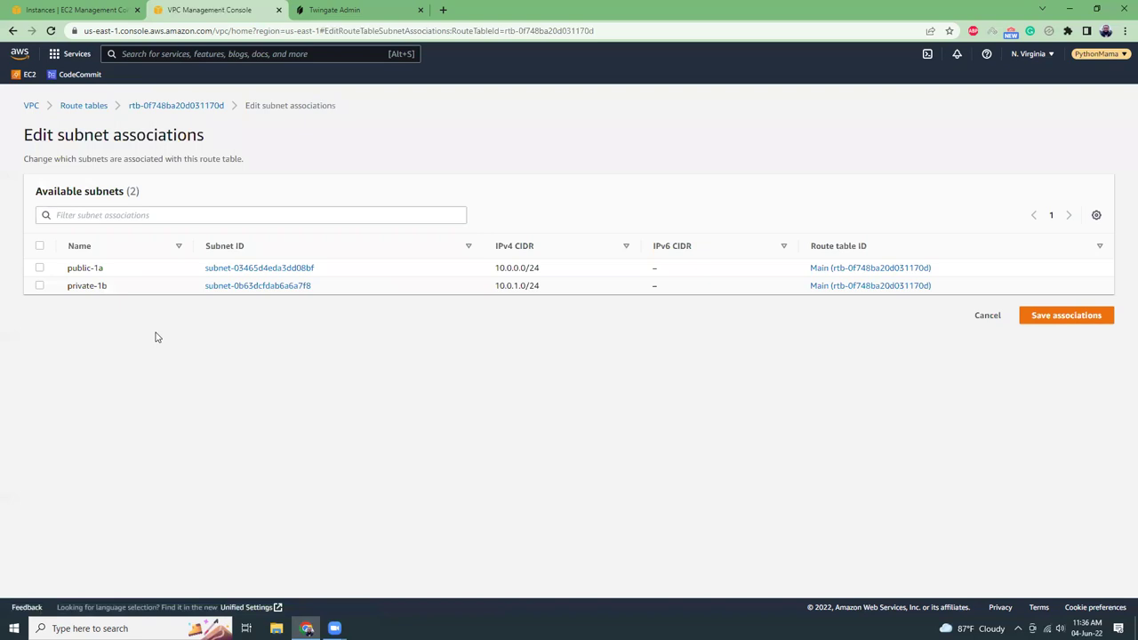
left_click(39, 287)
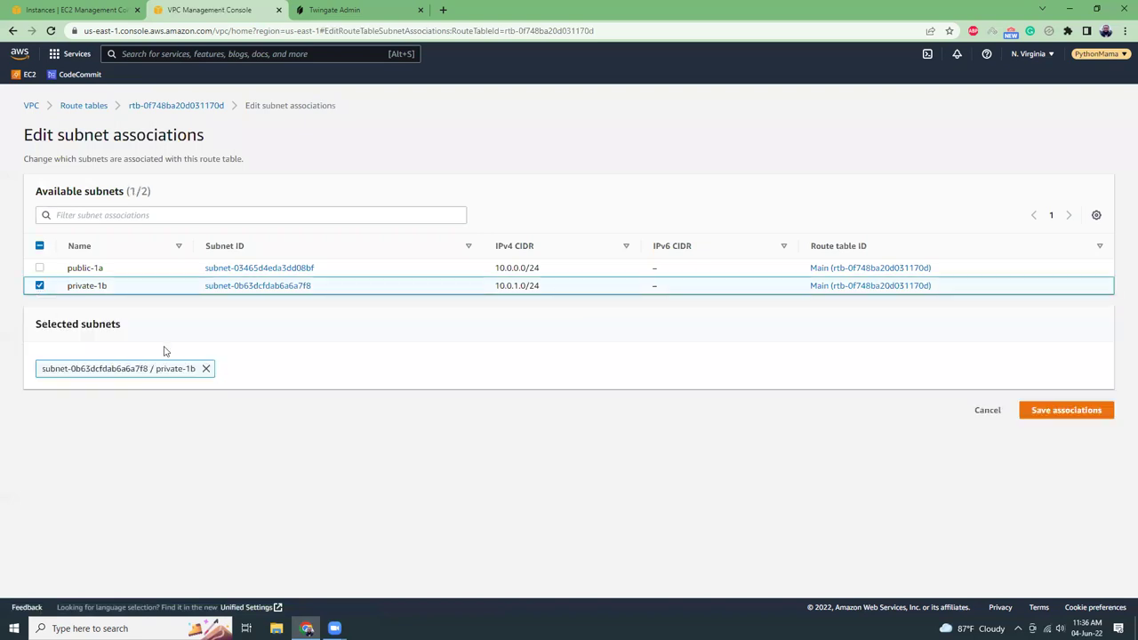
left_click(1097, 415)
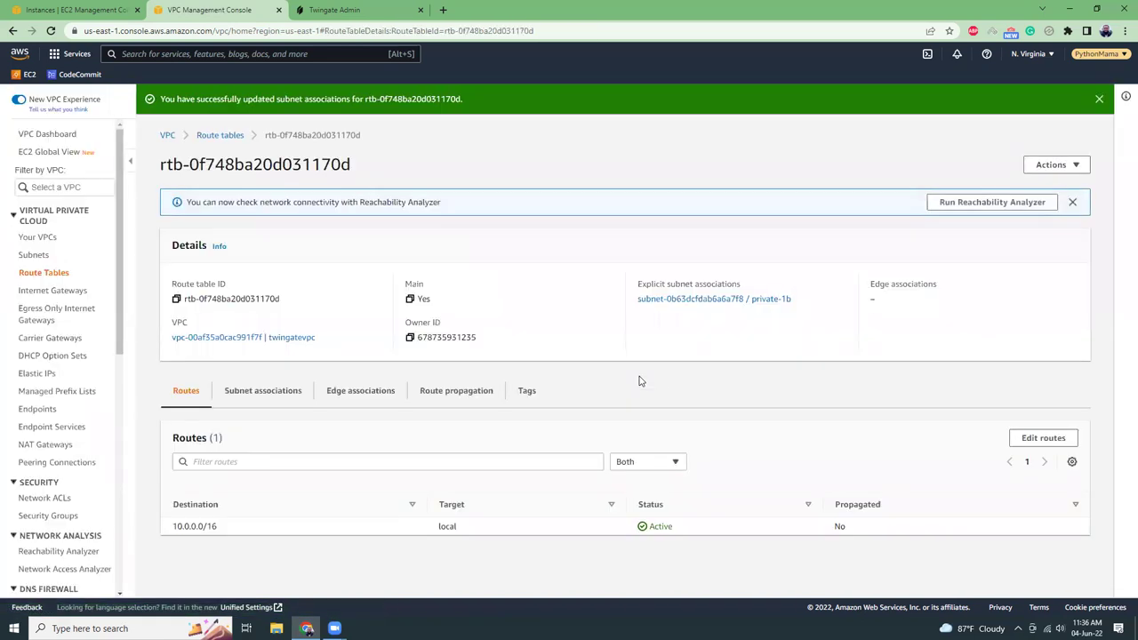
left_click(222, 135)
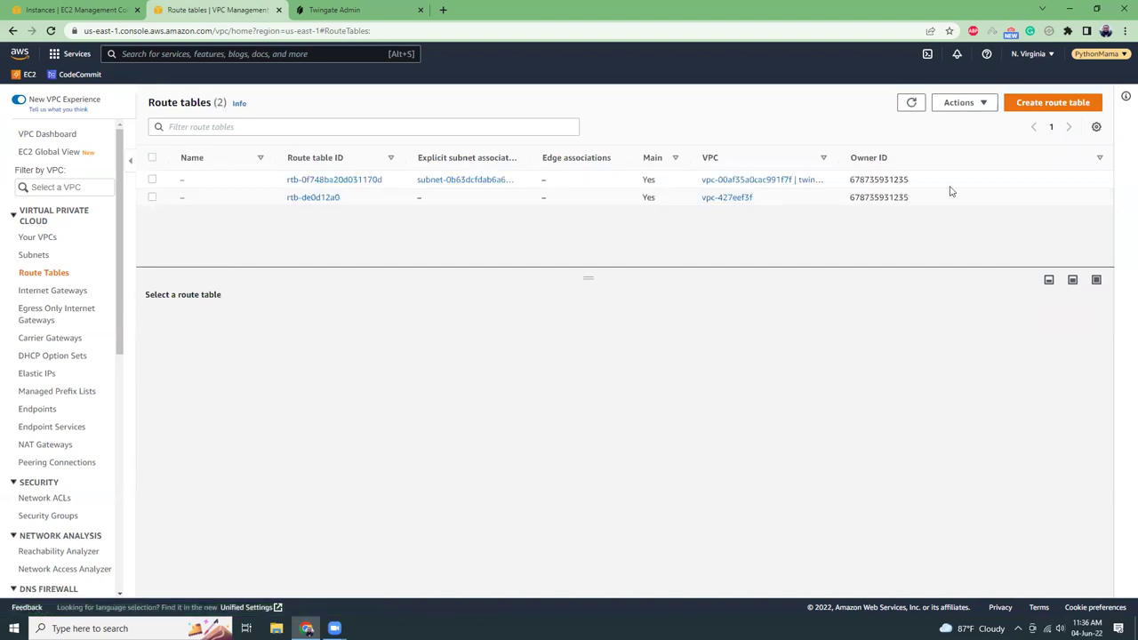
- Create a route table named public-route-twingate in twingatevpc
left_click(1038, 107)
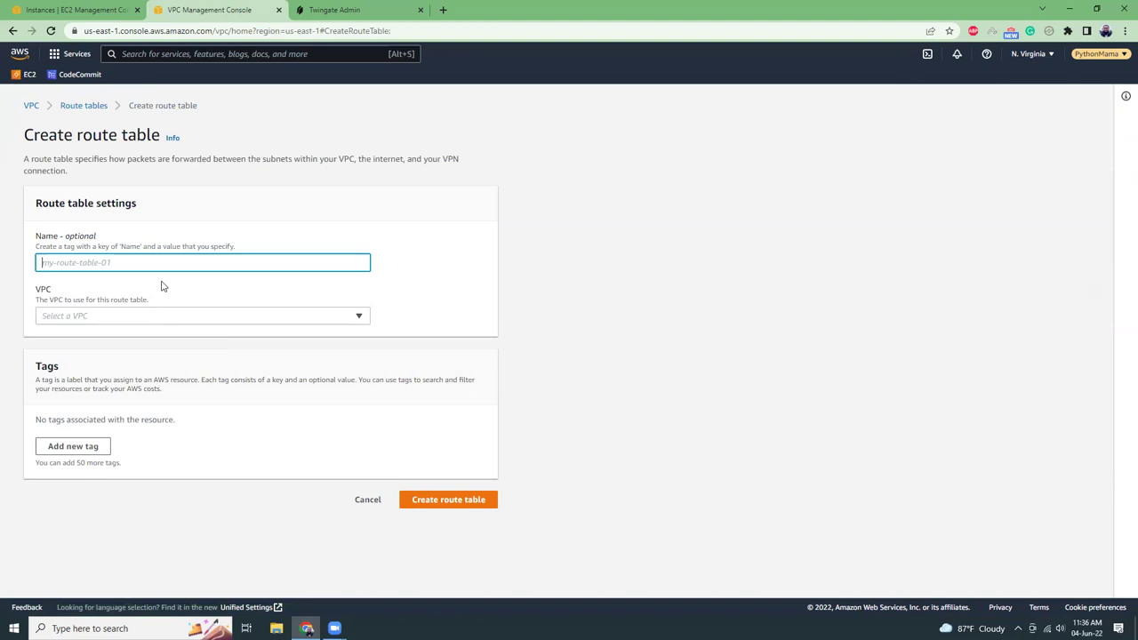
type("public-route-twingate")
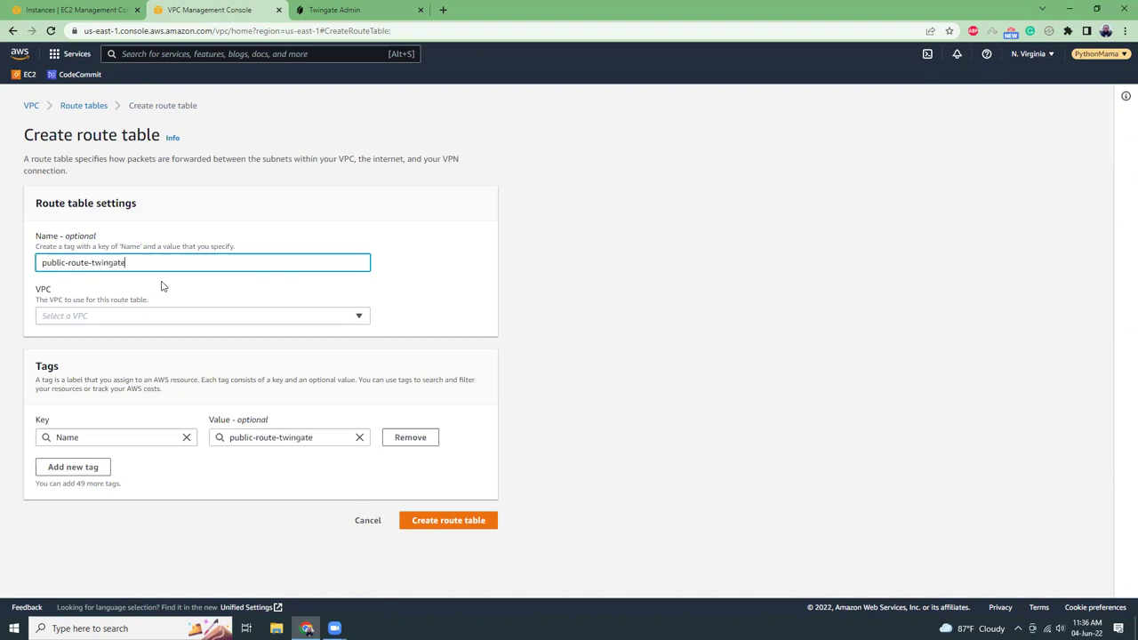
left_click(145, 317)
left_click(140, 353)
left_click(446, 521)
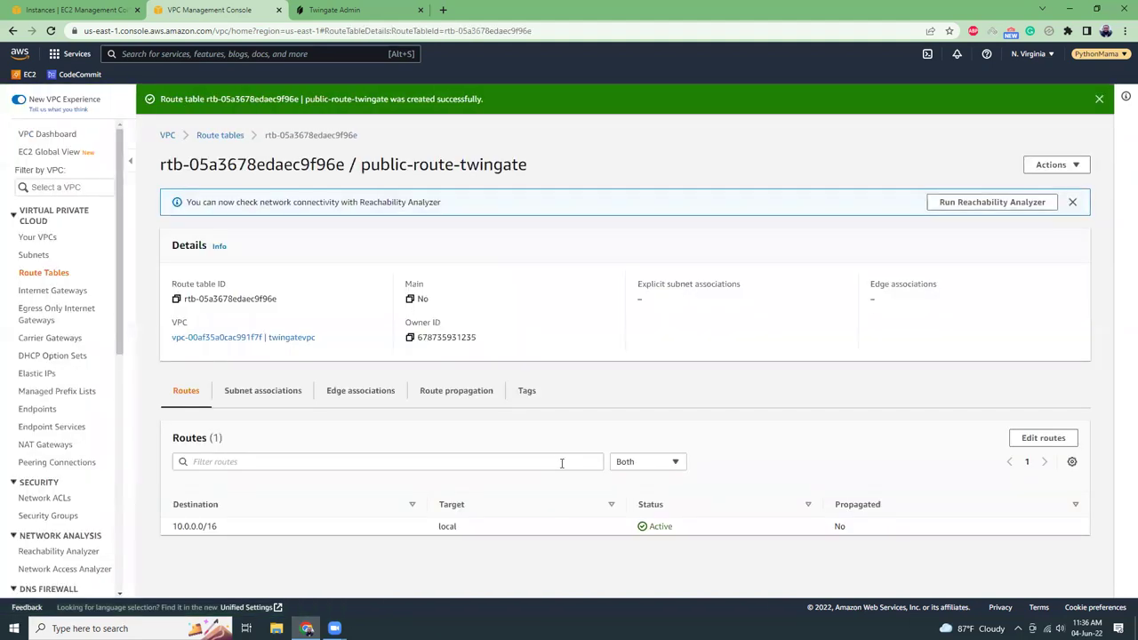
- Add a 0.0.0.0/0 route targeting internet gateway igw-09840fbb3bea19505 and save it
left_click(1034, 437)
left_click(87, 251)
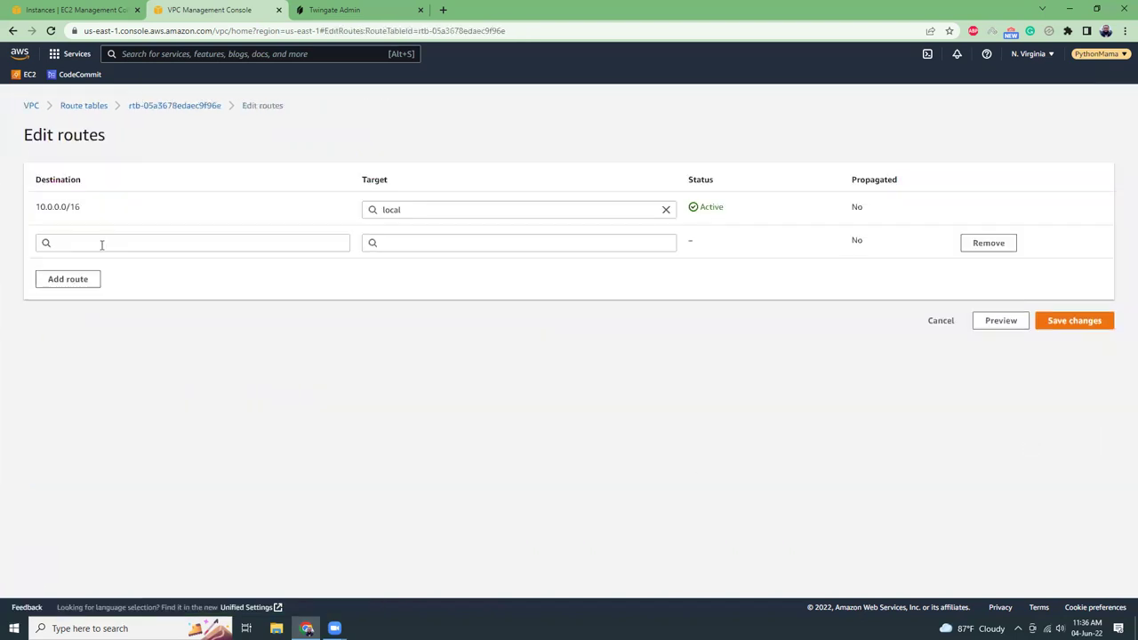
left_click(105, 243)
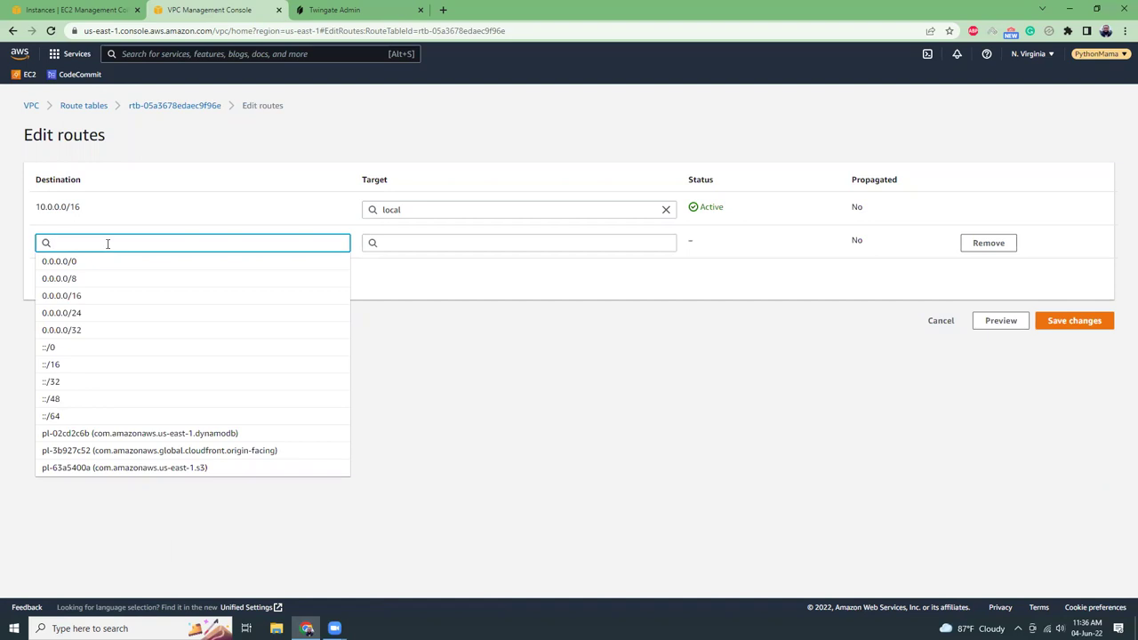
left_click(107, 262)
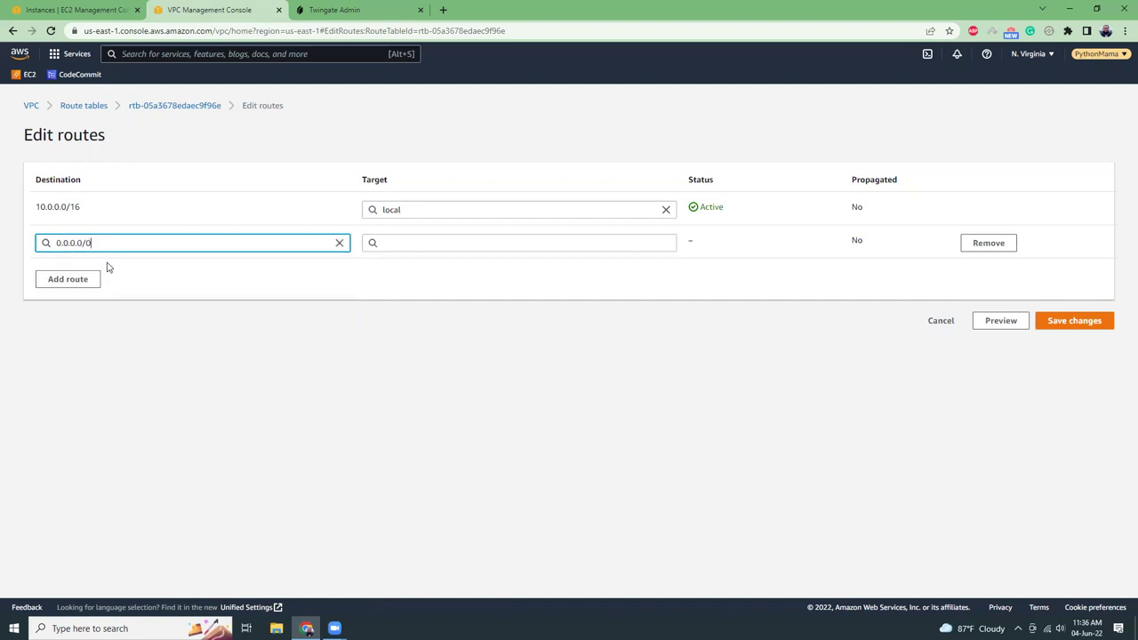
left_click(452, 241)
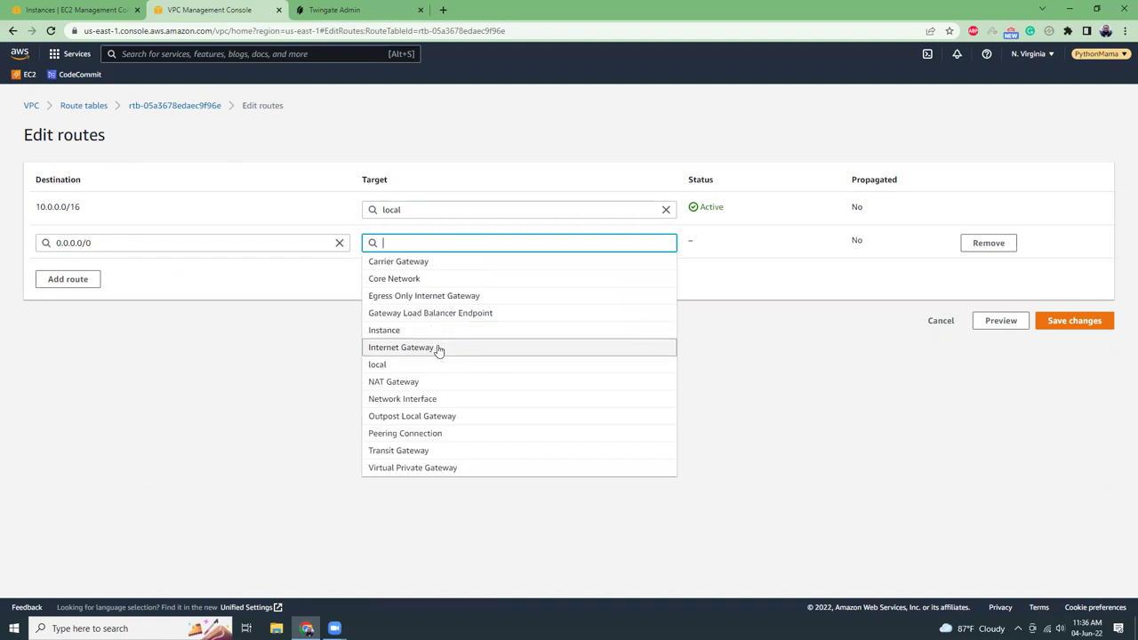
left_click(437, 348)
left_click(436, 262)
left_click(1073, 326)
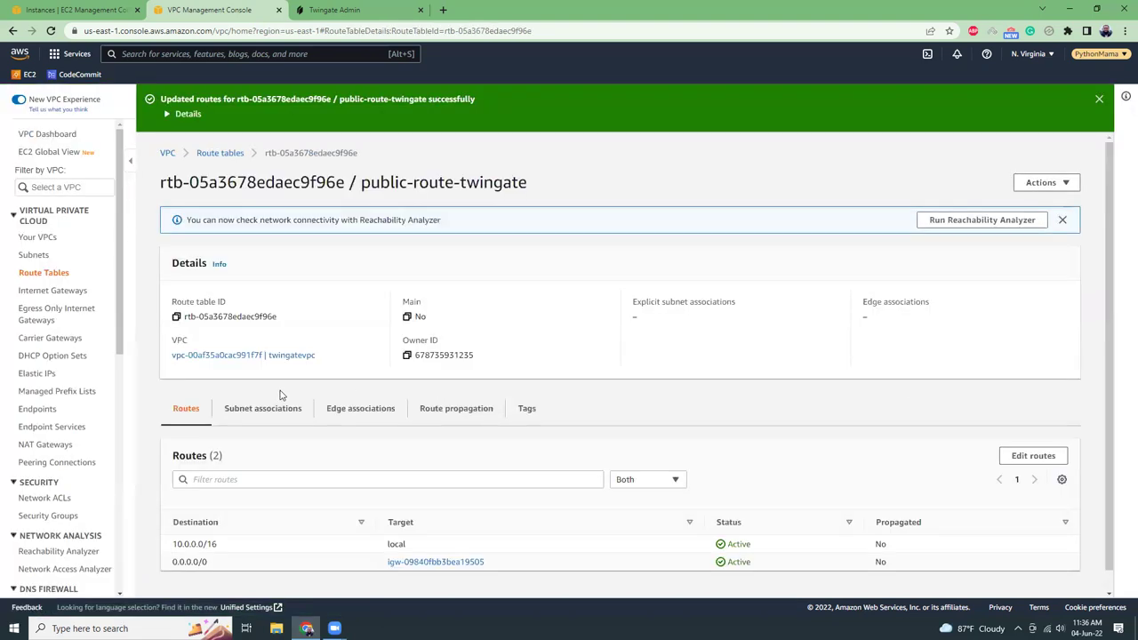
- Associate subnet public-1a with public-route-twingate, then go to the NAT gateways page
left_click(272, 413)
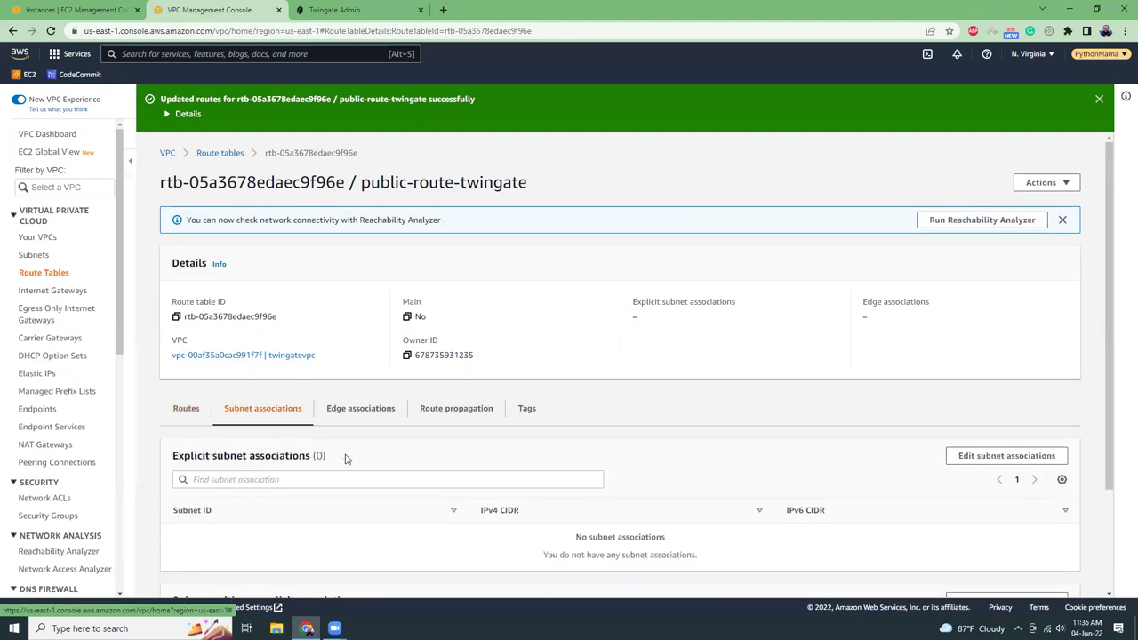
left_click(982, 457)
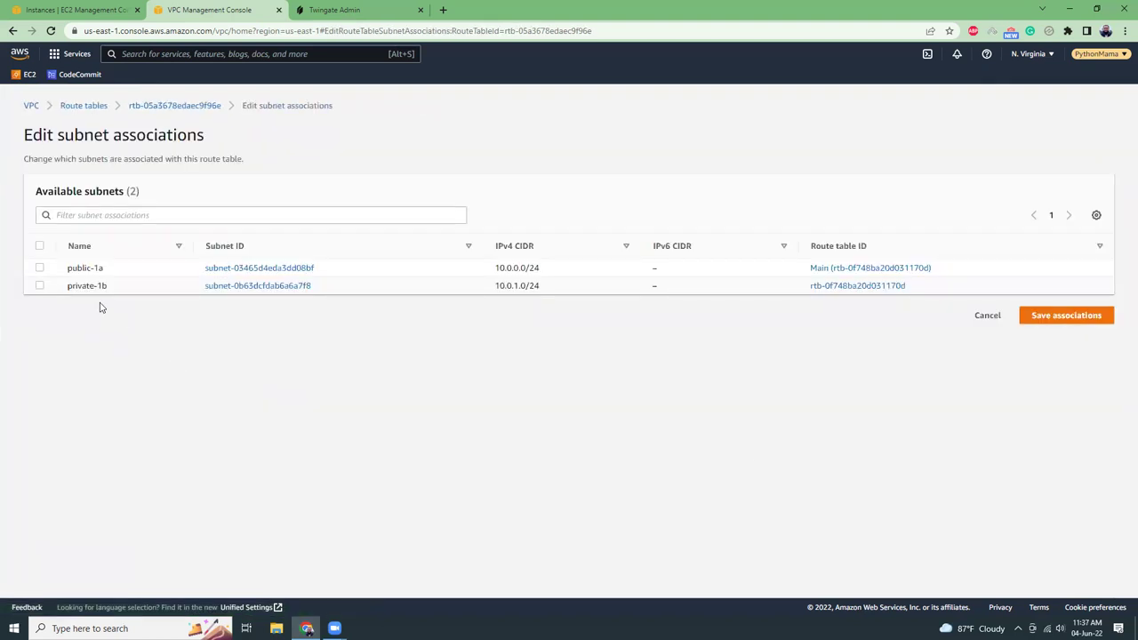
left_click(39, 267)
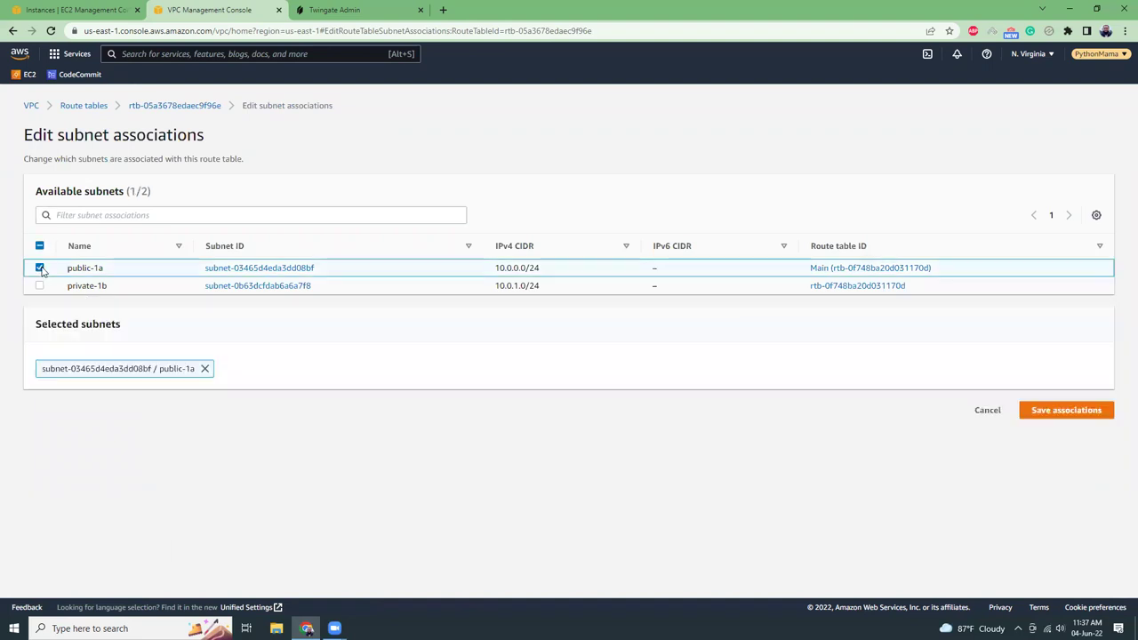
left_click(1060, 415)
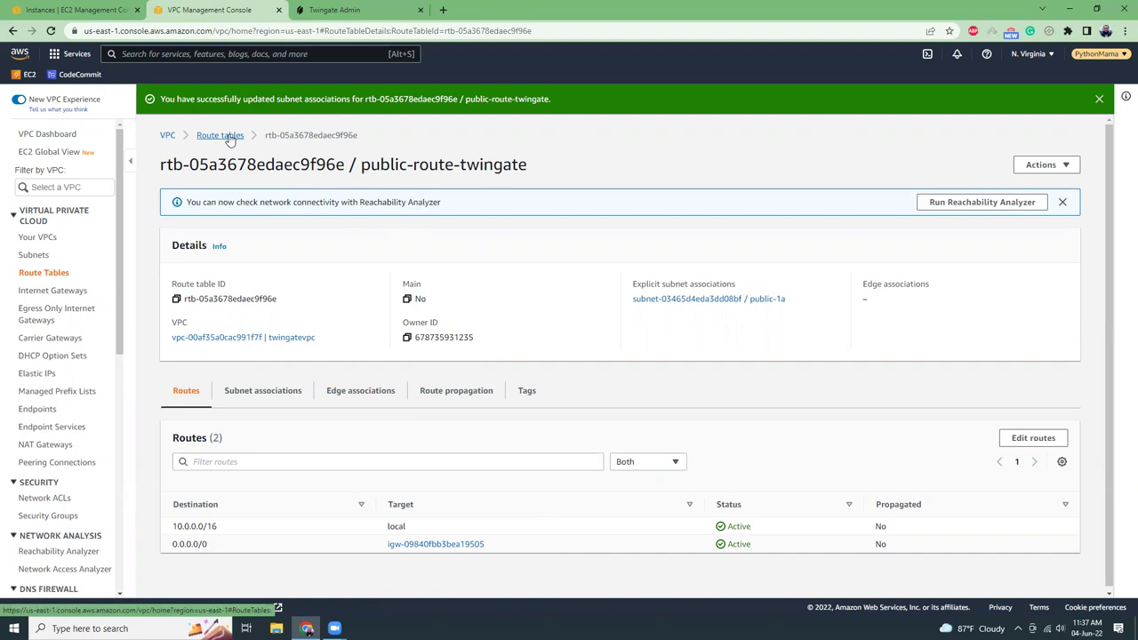
left_click(45, 444)
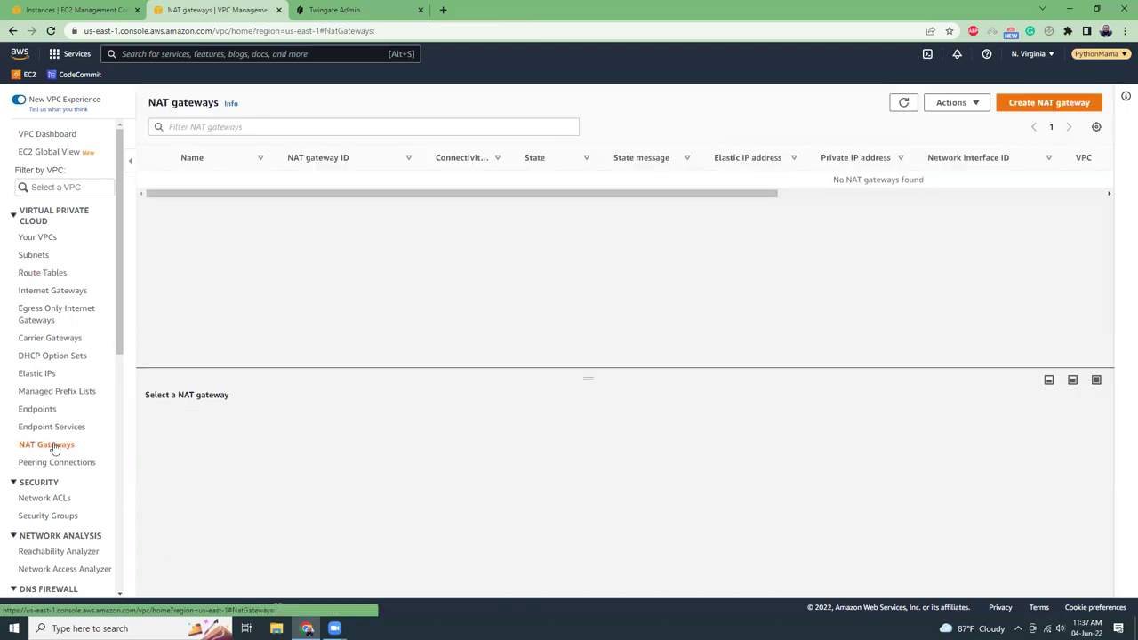
- Create NAT gateway twingageNG in subnet public-1a with a newly allocated Elastic IP, then go to Route tables
left_click(1027, 105)
left_click(161, 264)
type("twin")
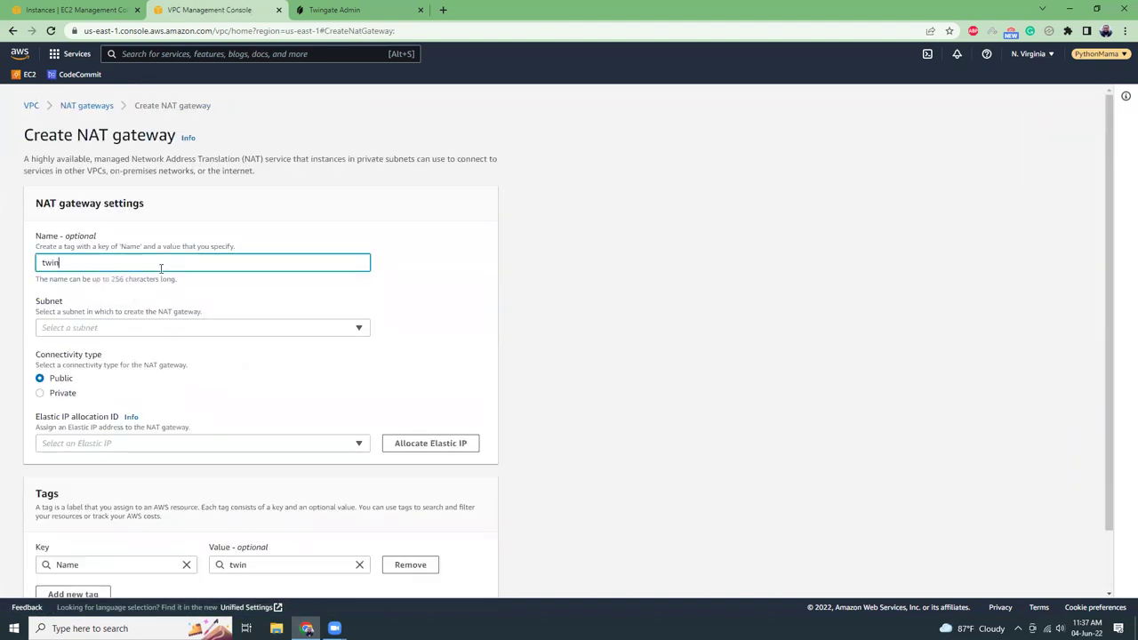
type("gageNG")
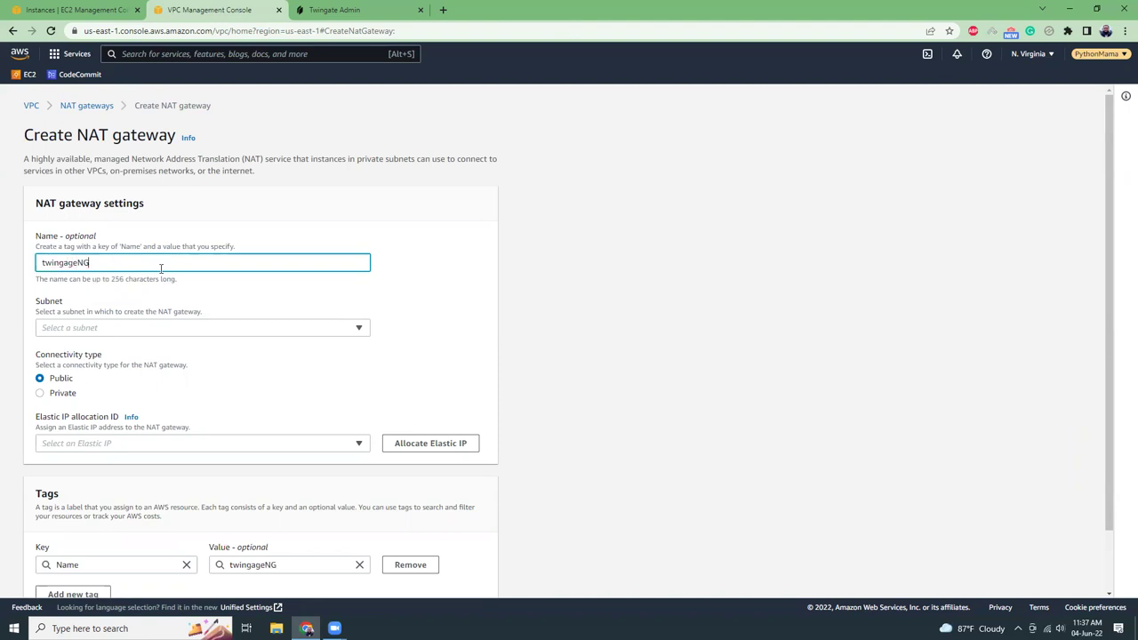
left_click(149, 329)
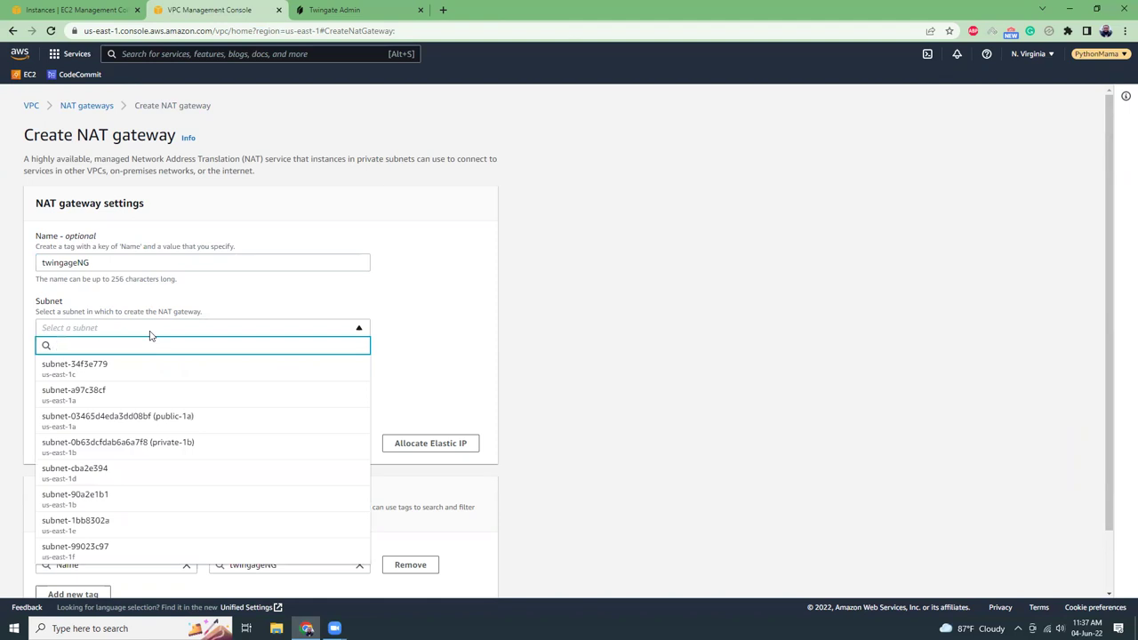
left_click(185, 417)
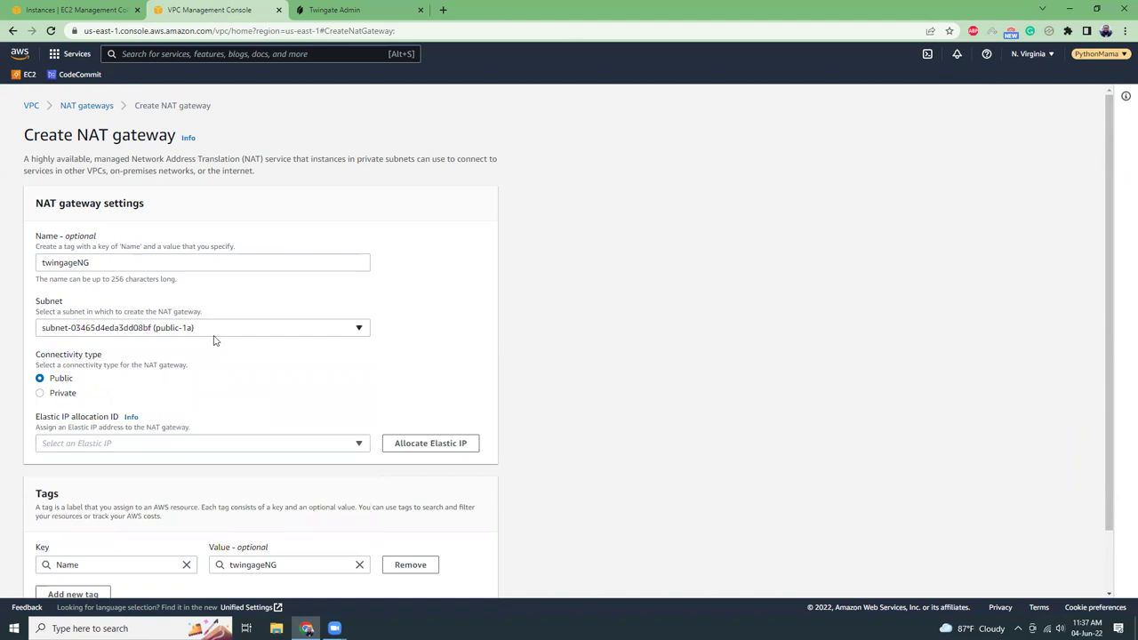
scroll(649, 397, "down", 2)
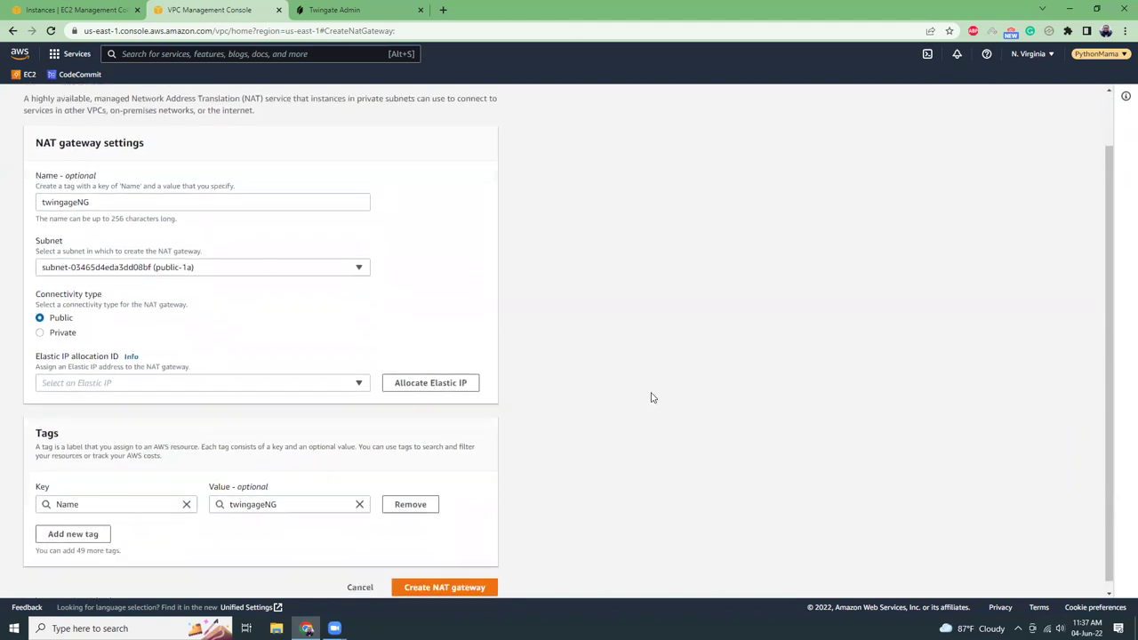
left_click(438, 378)
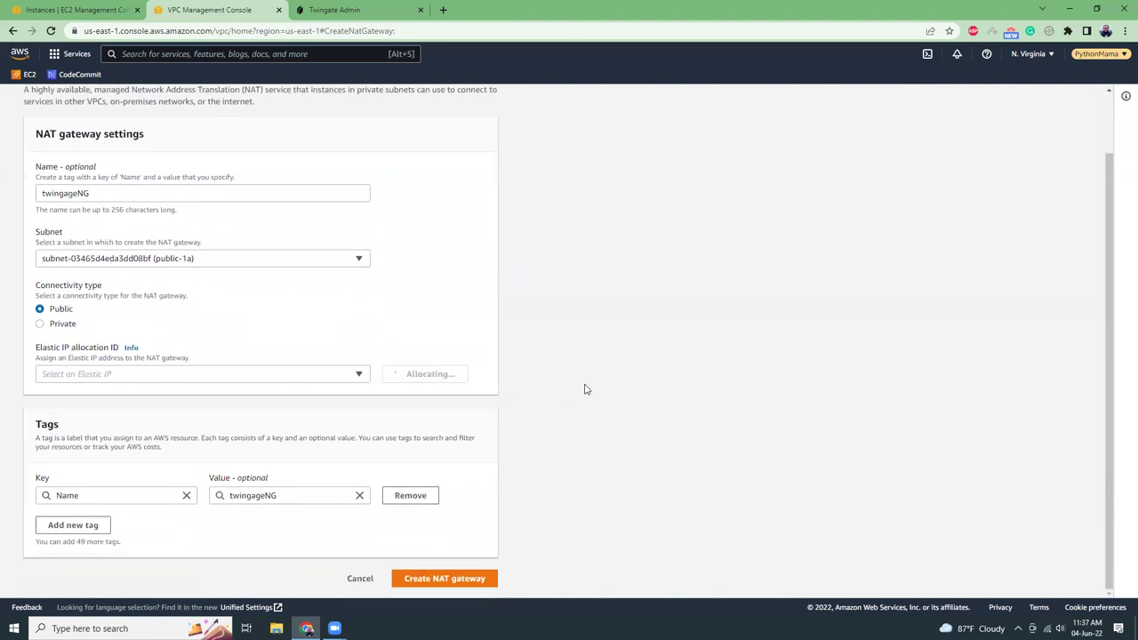
scroll(584, 388, "down", 2)
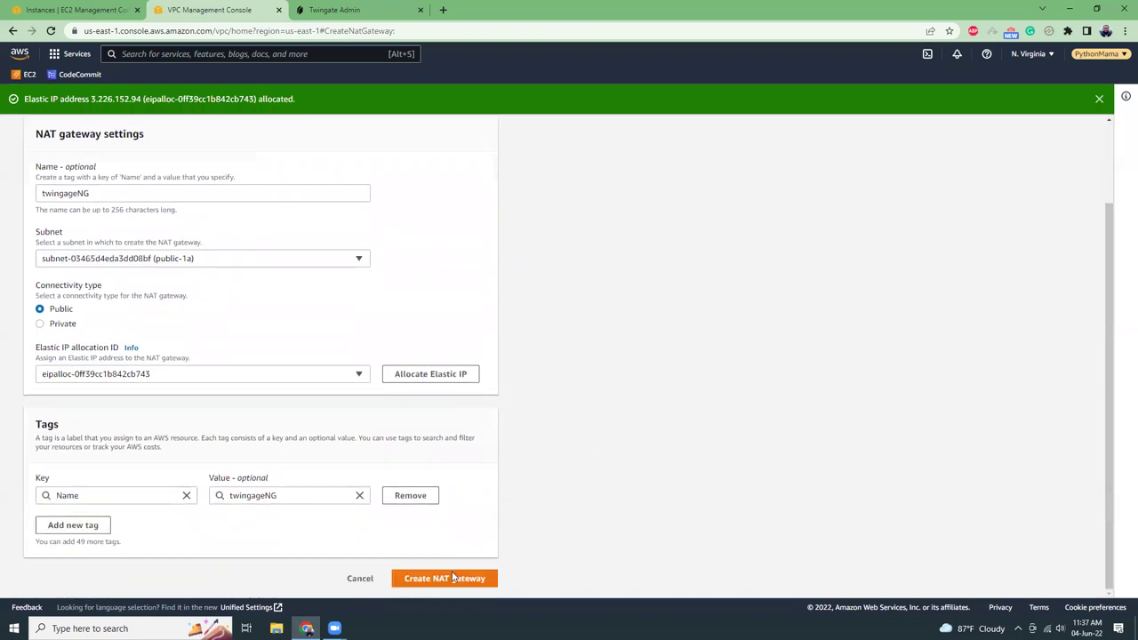
left_click(462, 576)
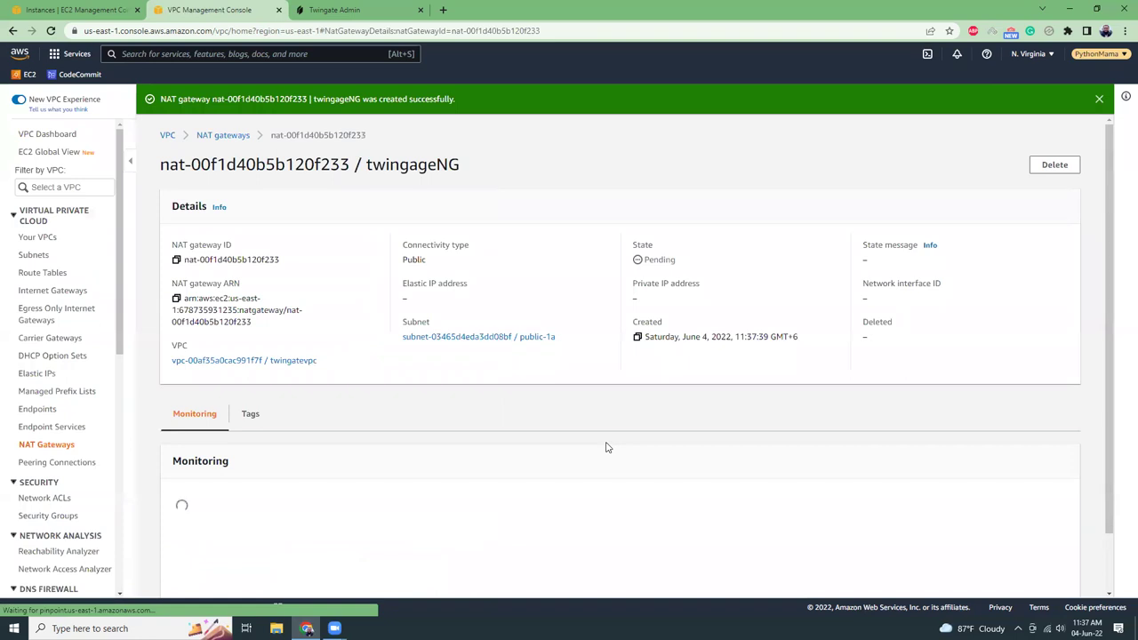
left_click(228, 138)
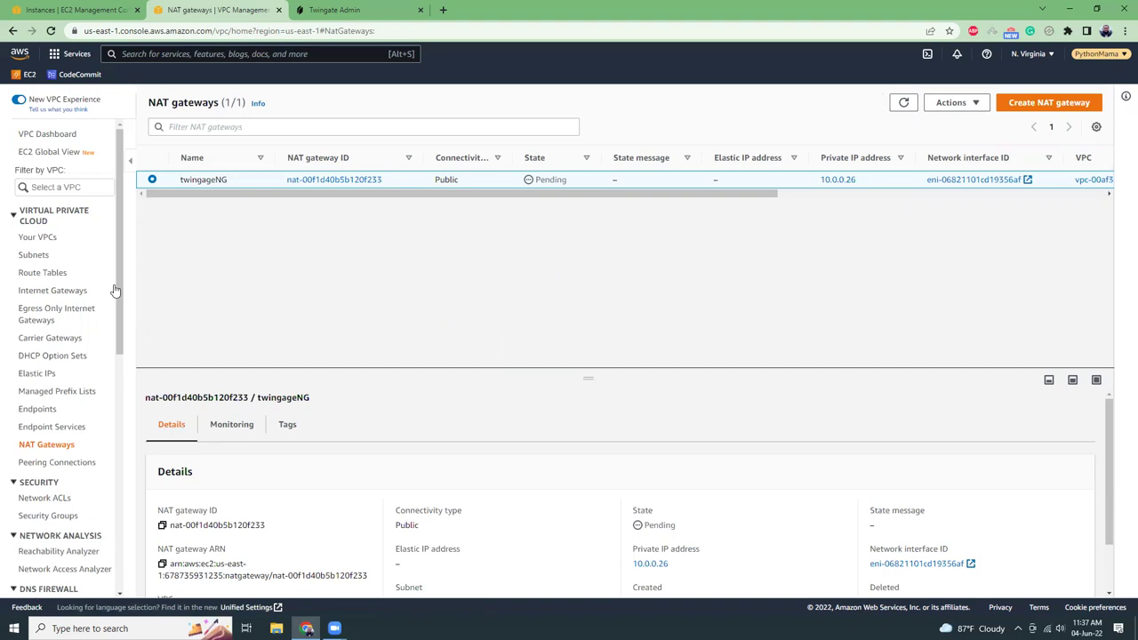
left_click(29, 279)
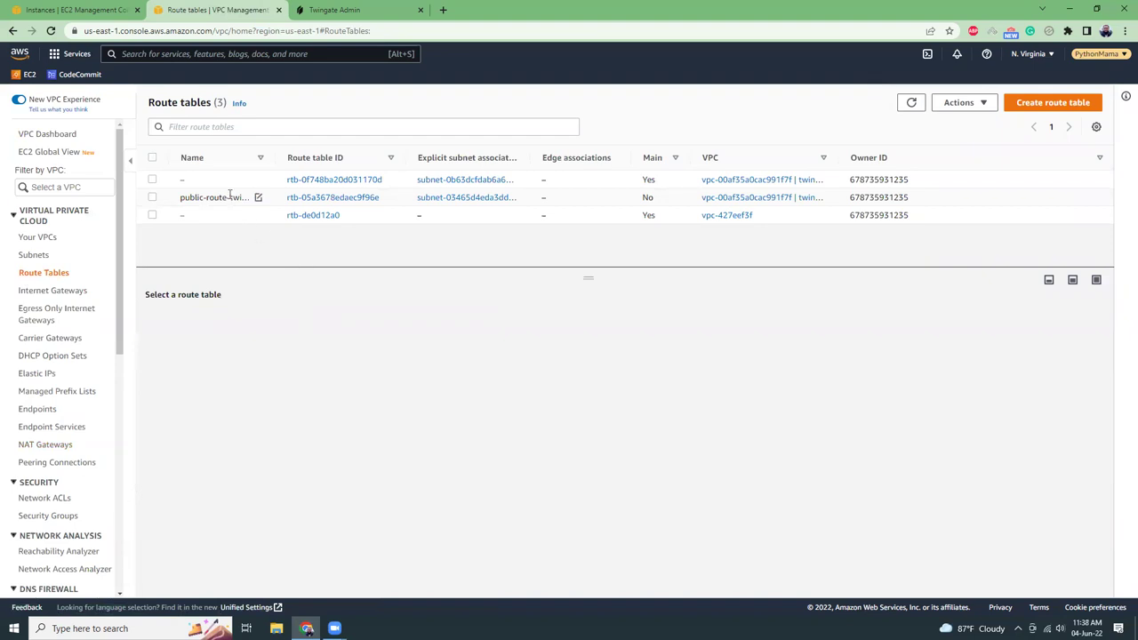
- Add a 0.0.0.0/0 route to rtb-0f748ba20d031170d targeting the NAT gateway and save it
left_click(309, 181)
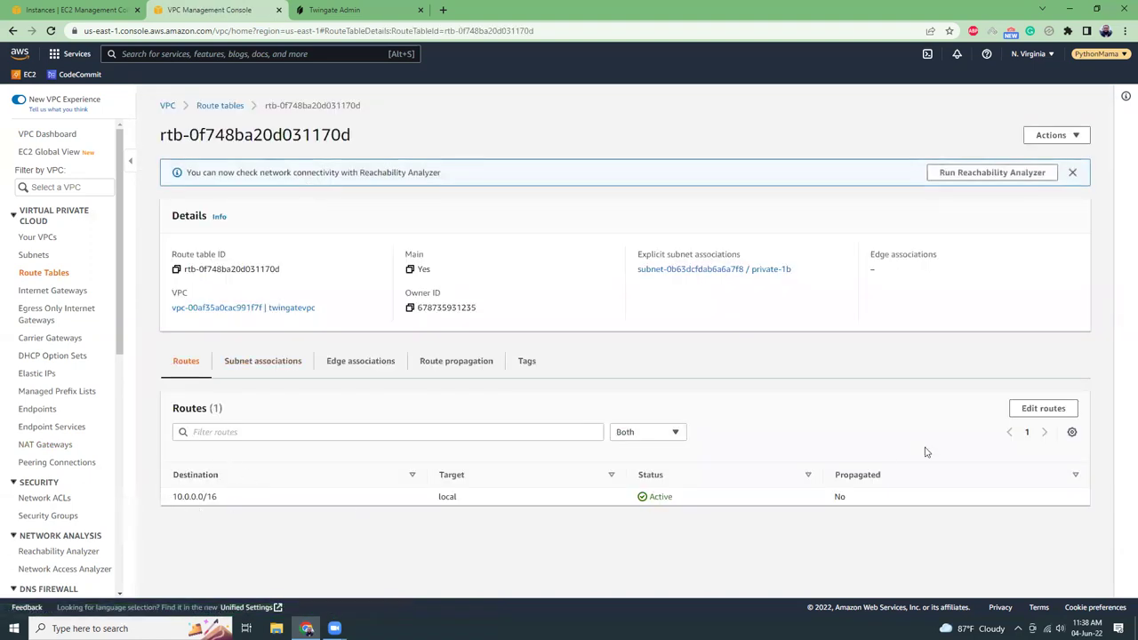
left_click(1038, 409)
left_click(96, 251)
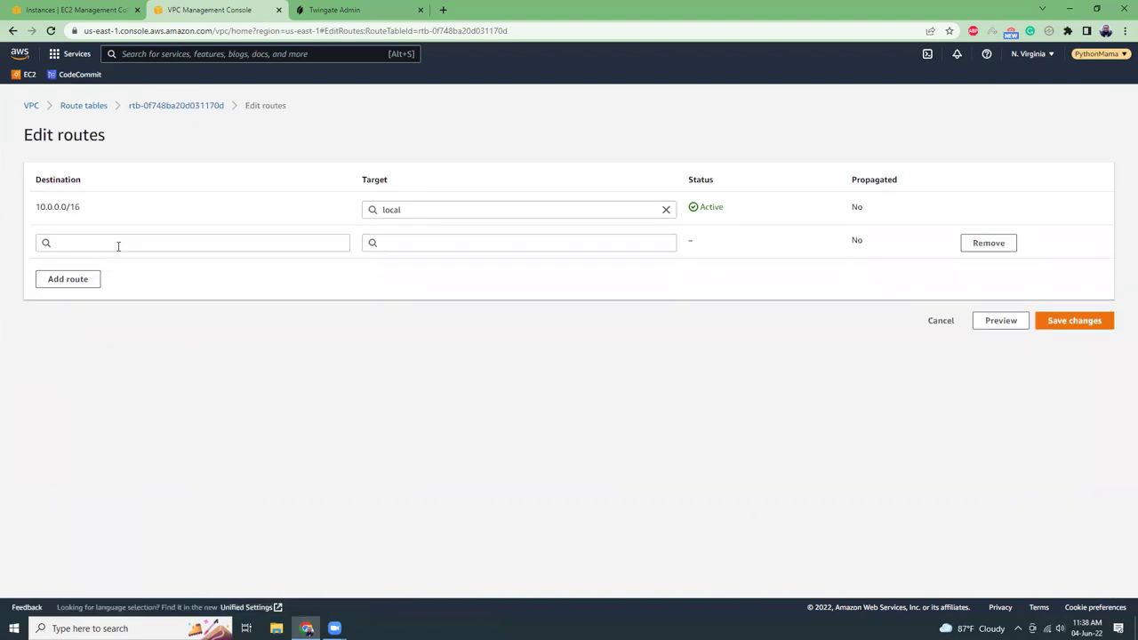
left_click(118, 247)
left_click(125, 264)
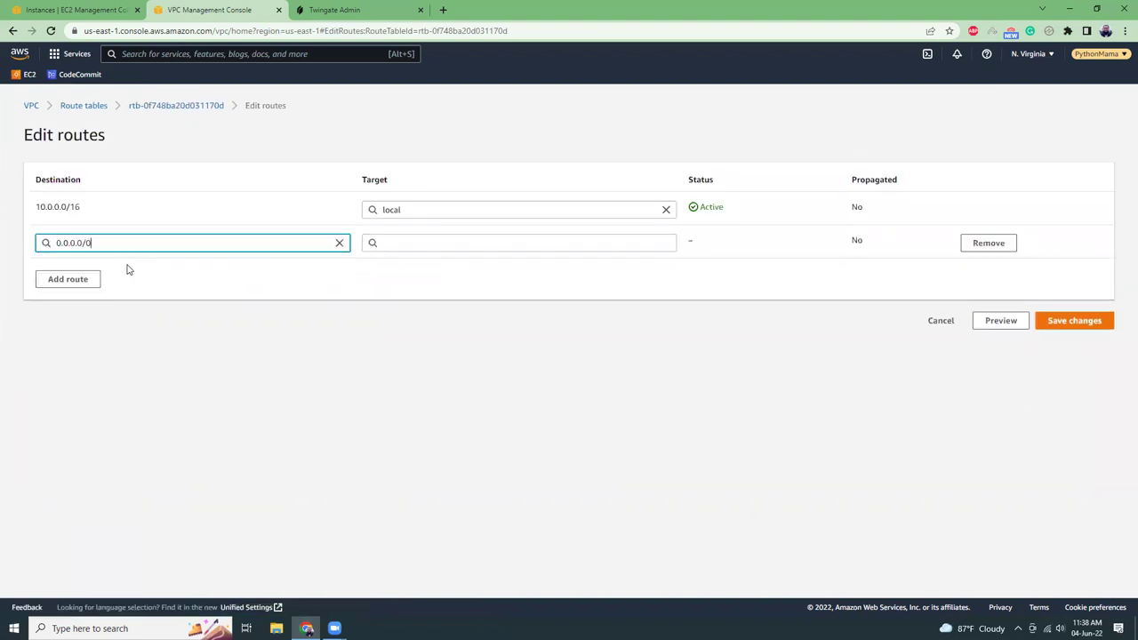
left_click(401, 245)
left_click(438, 383)
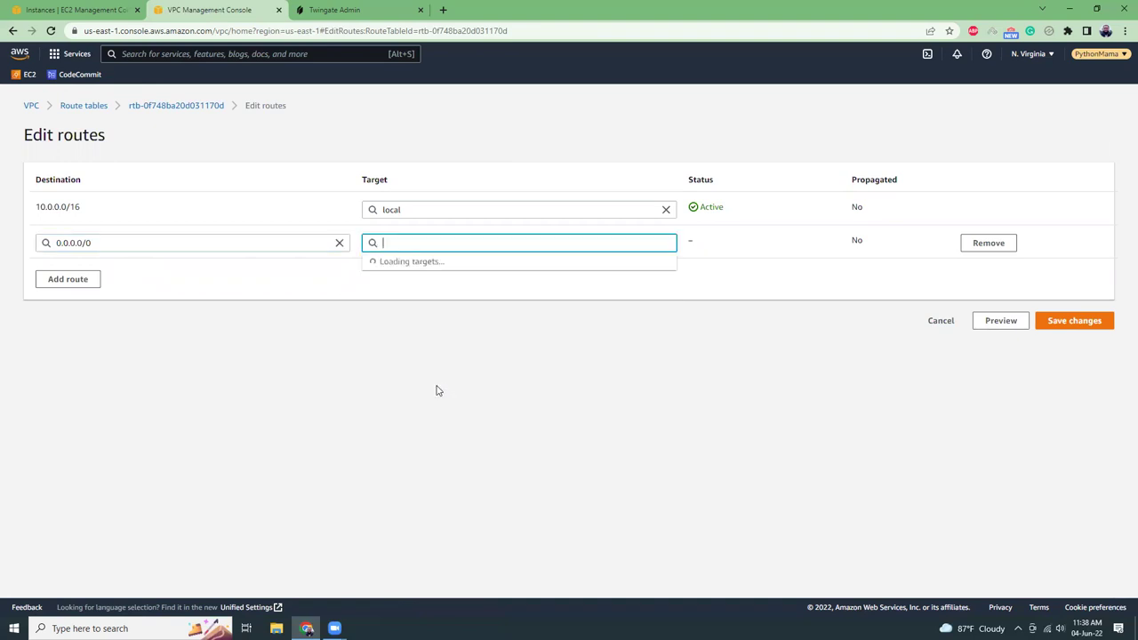
left_click(442, 263)
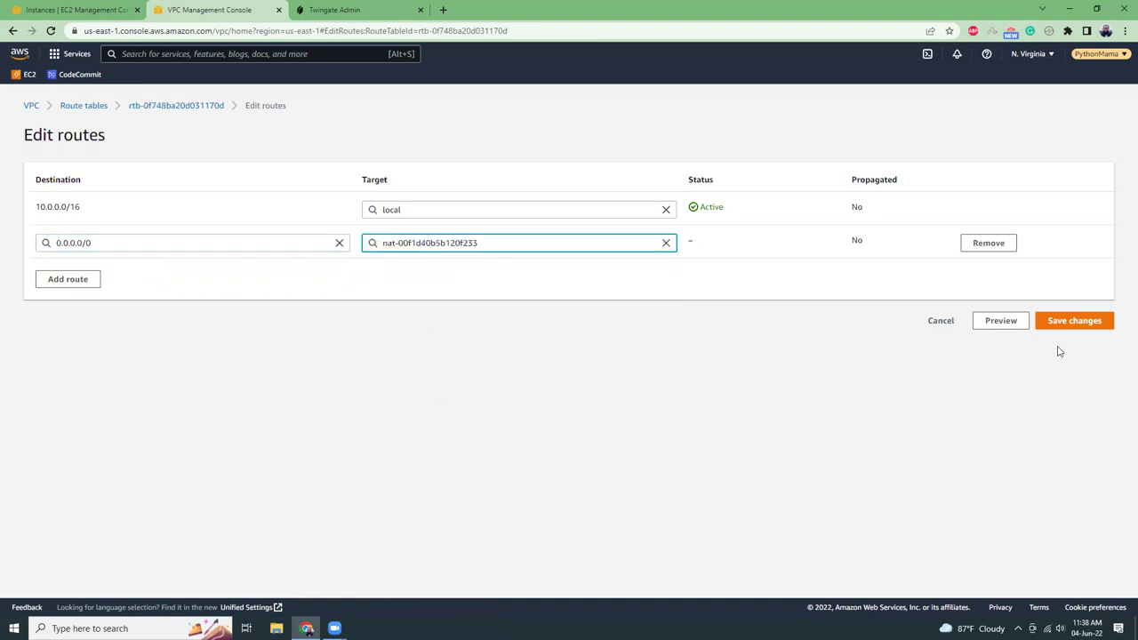
left_click(1073, 321)
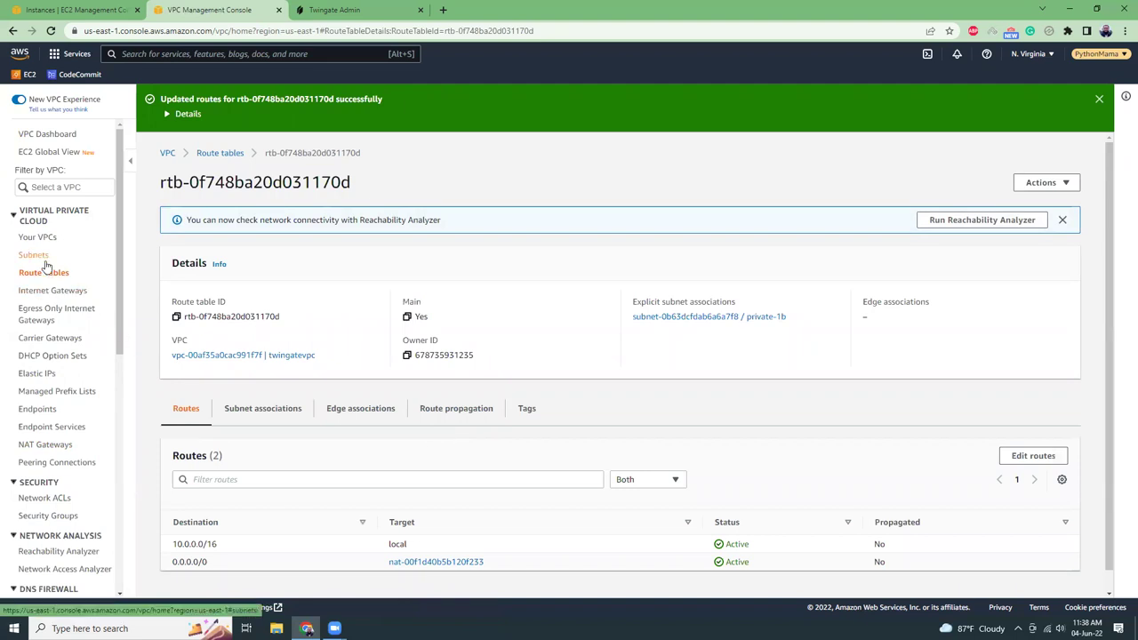
- Start a new EC2 instance named public-instance using the existing key pair
key("ctrl+shift+Tab")
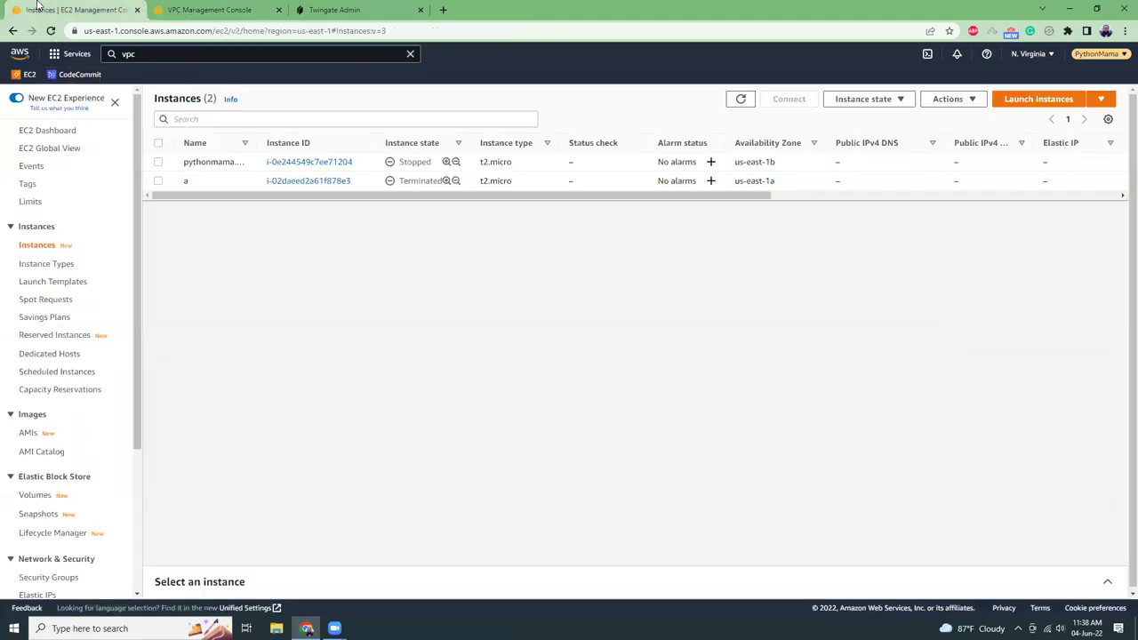
left_click(1040, 103)
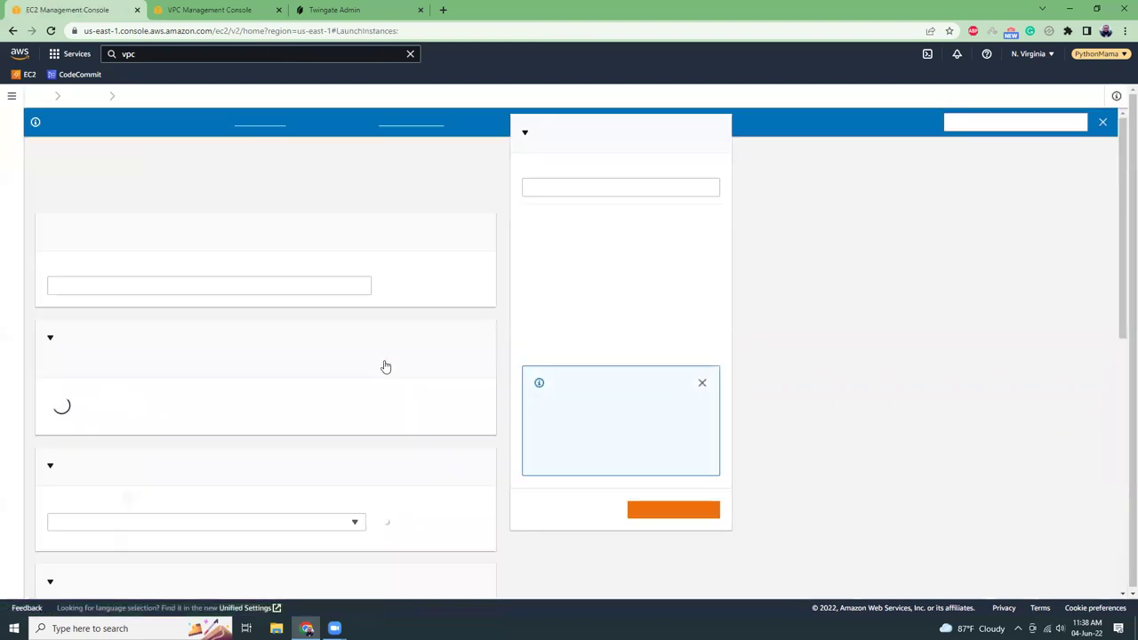
left_click(280, 294)
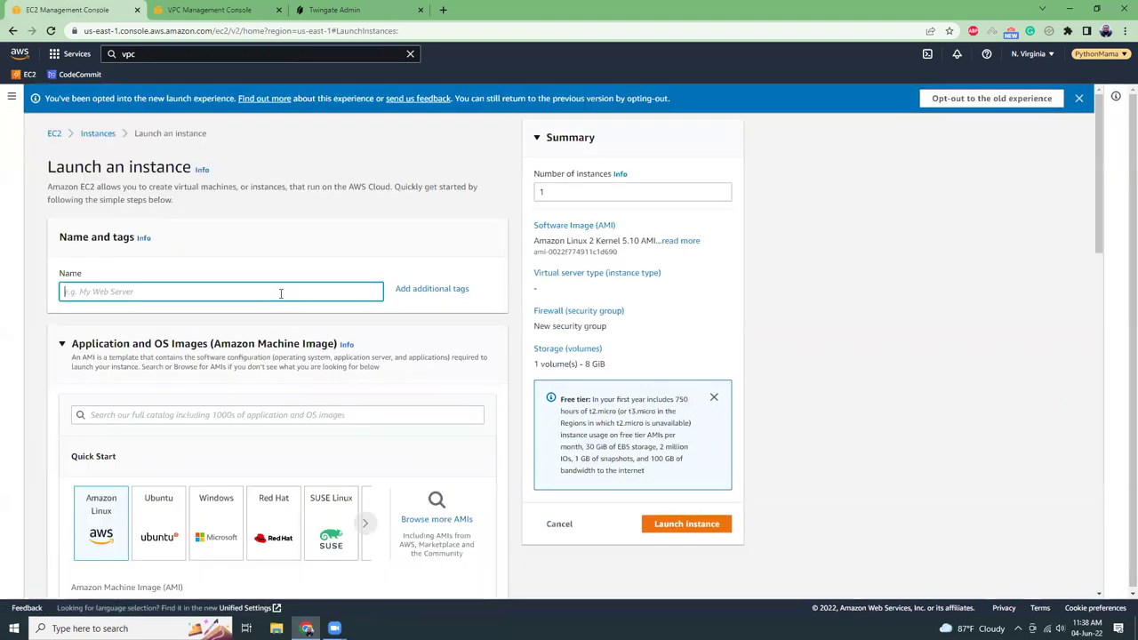
type("public")
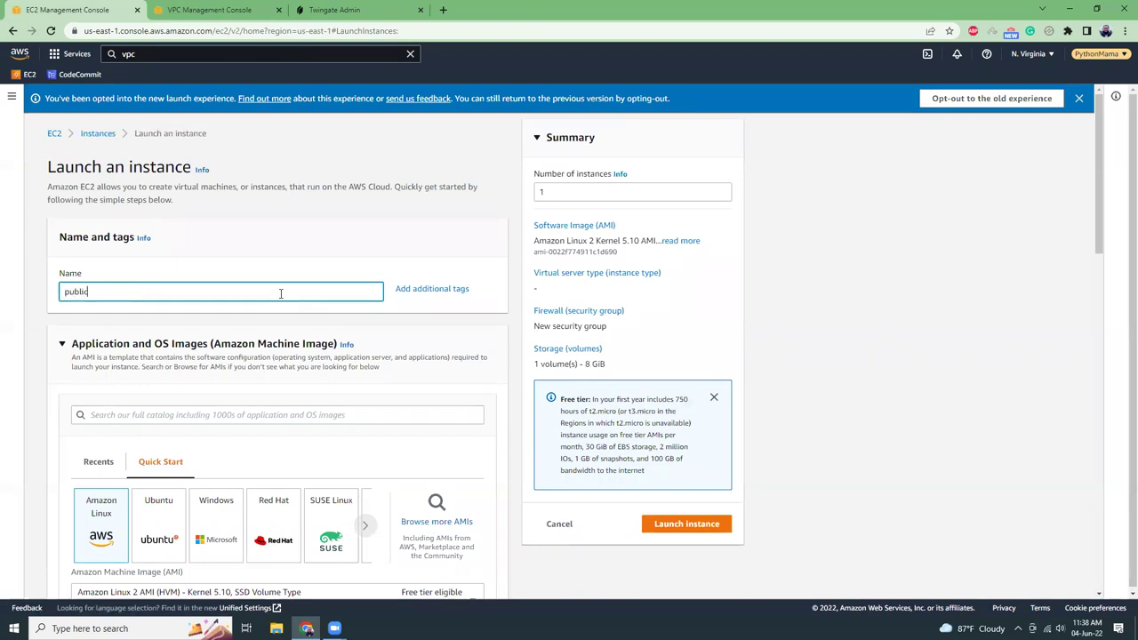
type("-instance")
left_click(853, 382)
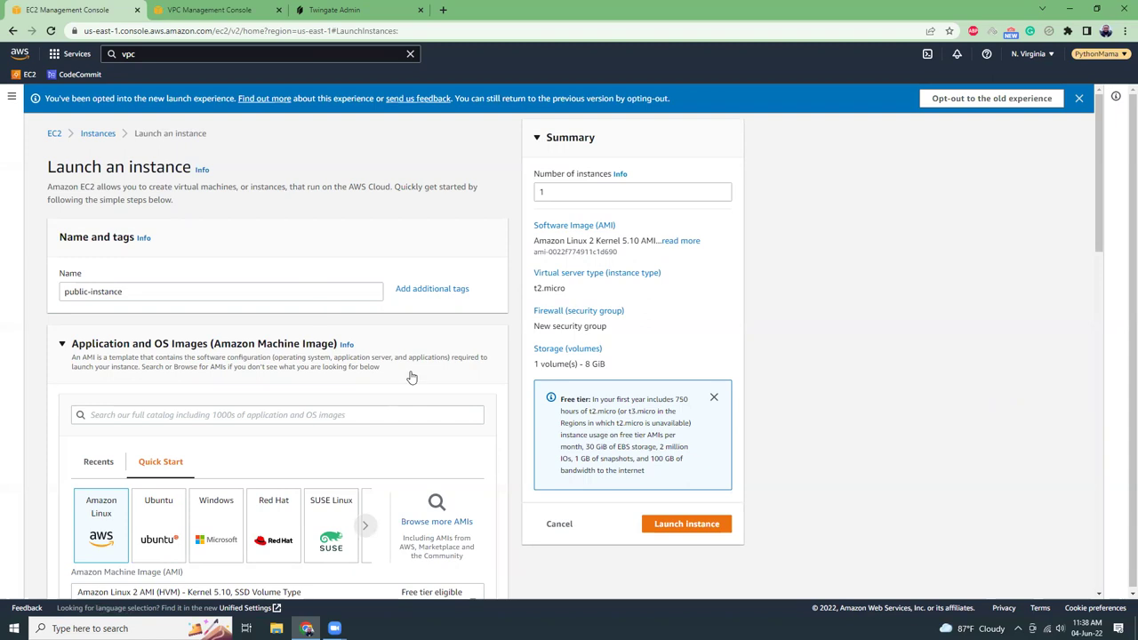
scroll(411, 378, "down", 3)
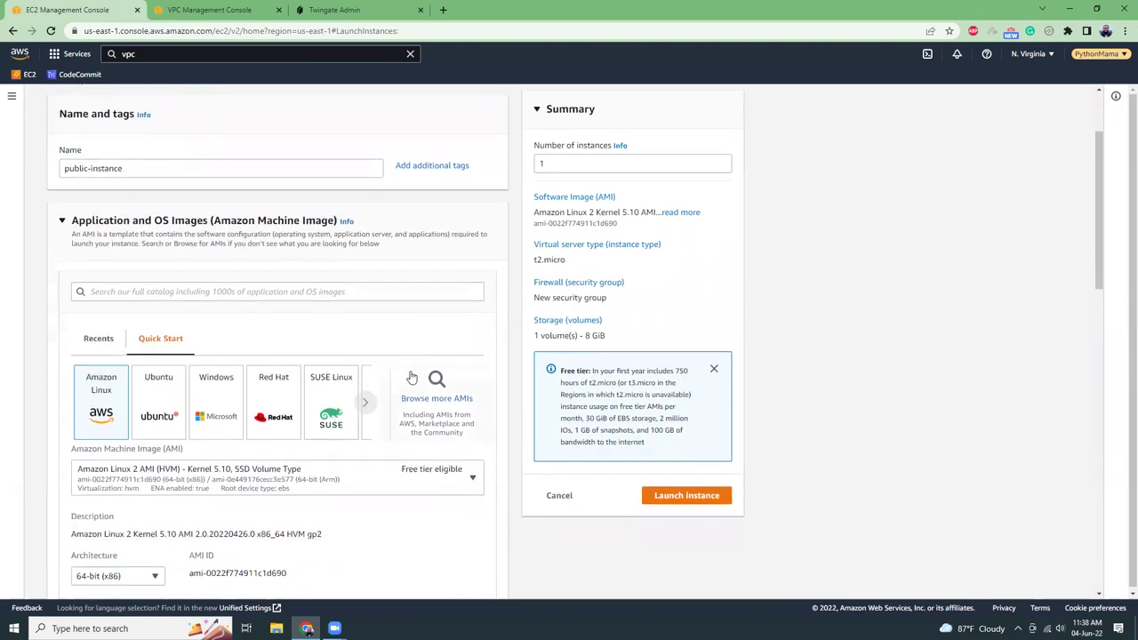
scroll(410, 376, "down", 3)
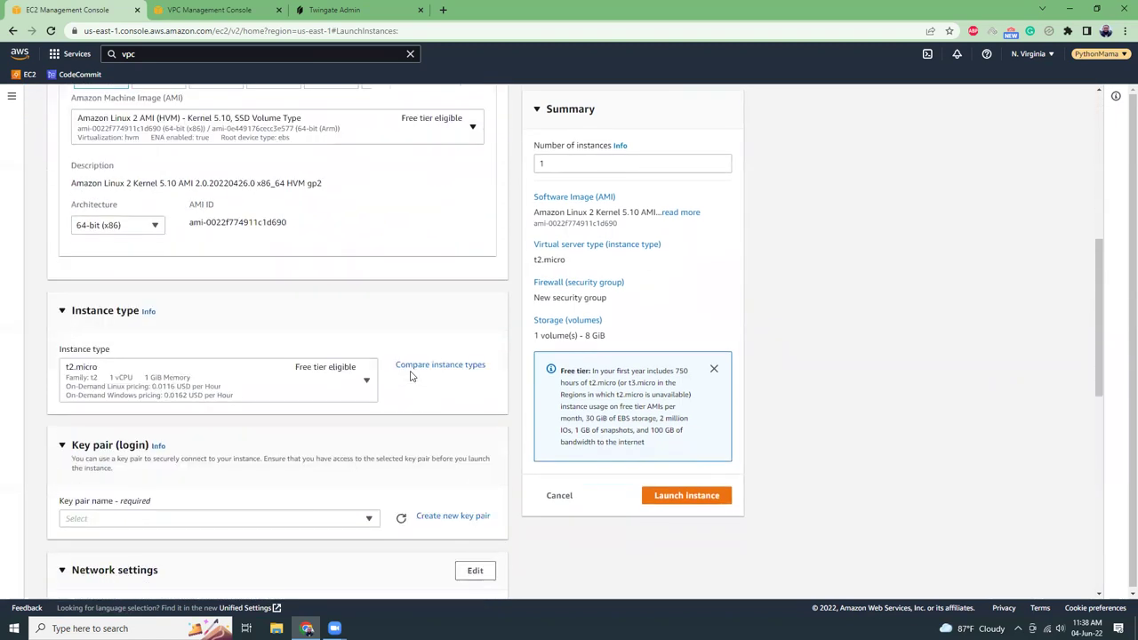
scroll(90, 384, "down", 2)
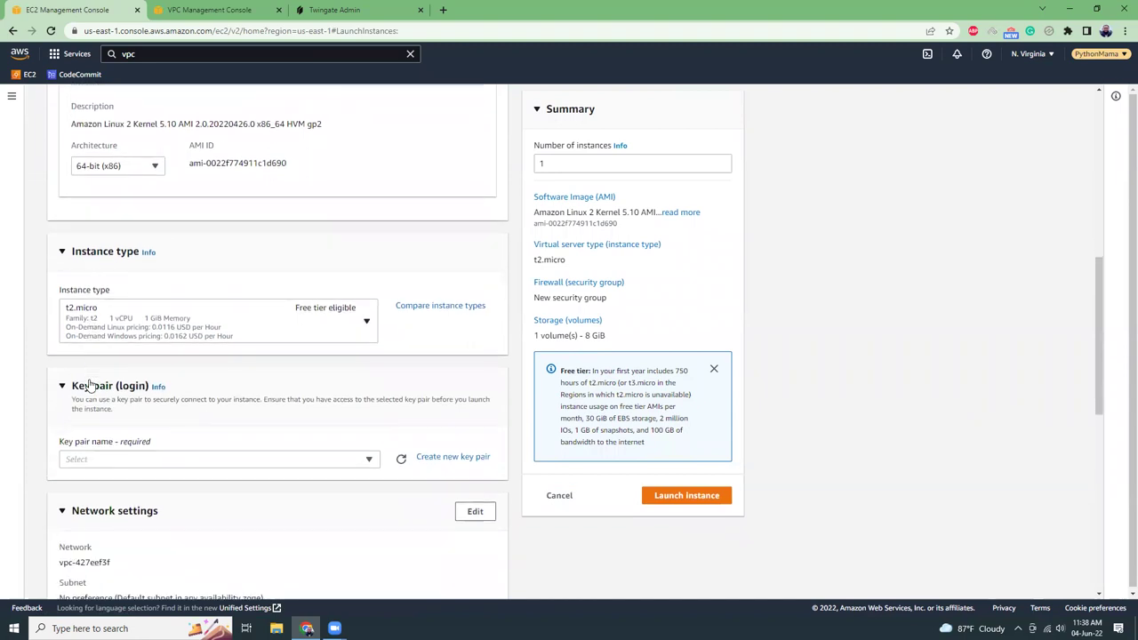
left_click(116, 342)
left_click(115, 397)
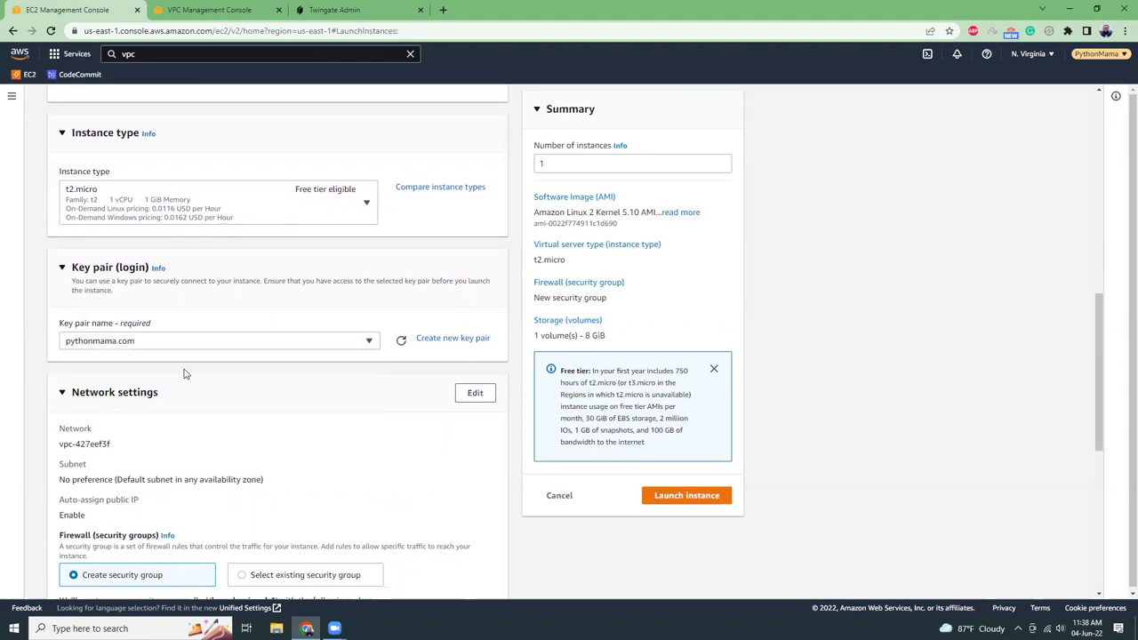
- Place it in twingatevpc's public-1a subnet with automatic public IP assignment enabled
scroll(184, 373, "down", 1)
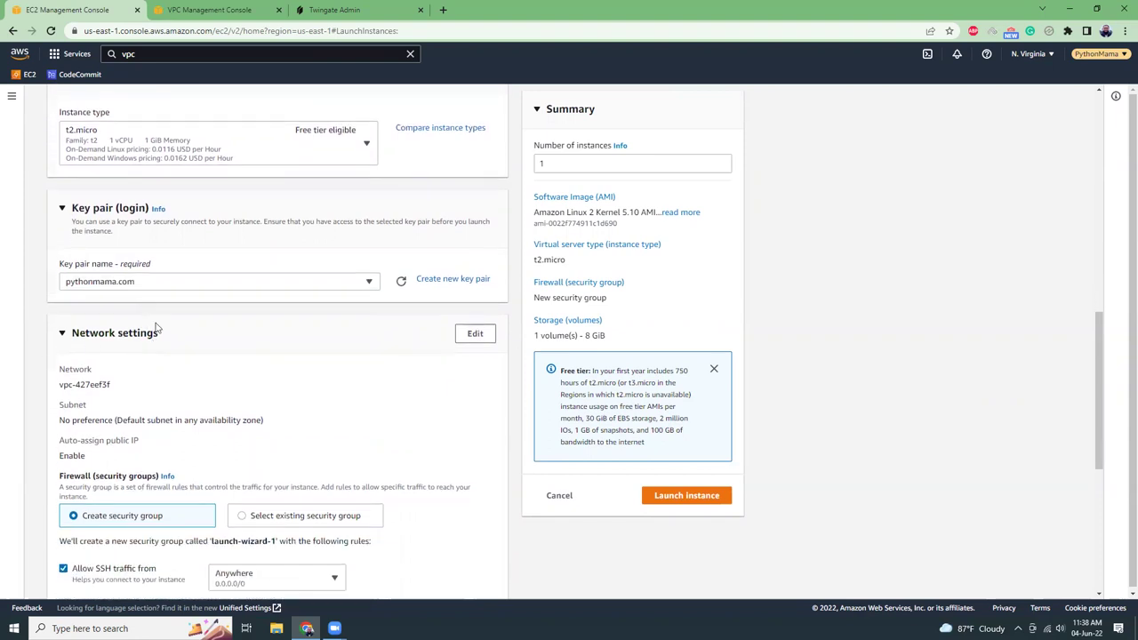
left_click(476, 335)
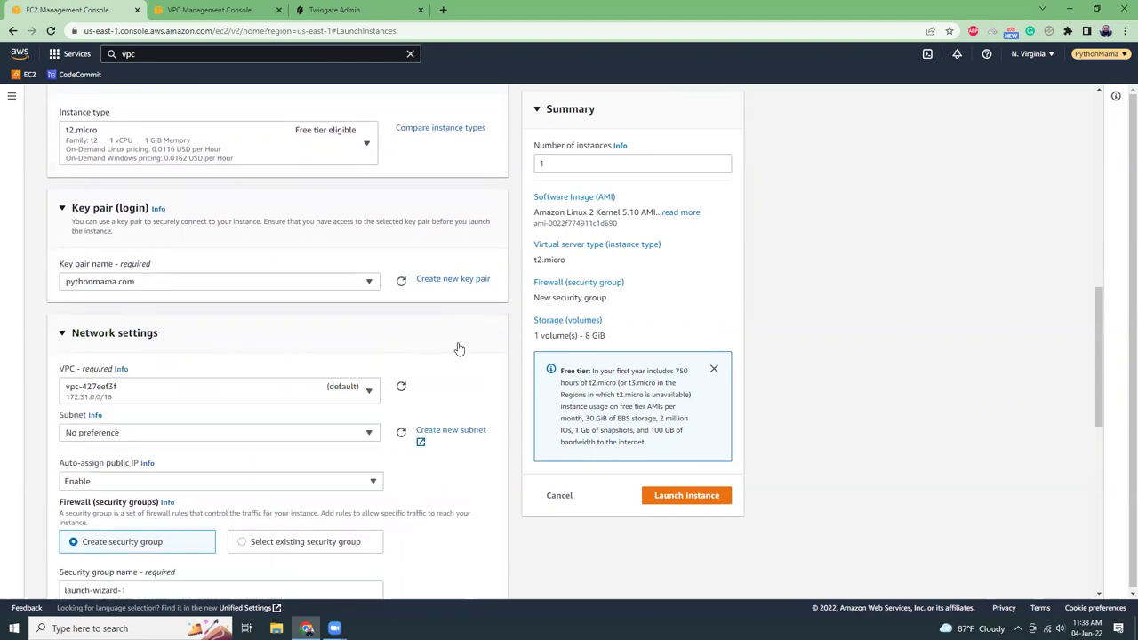
left_click(104, 394)
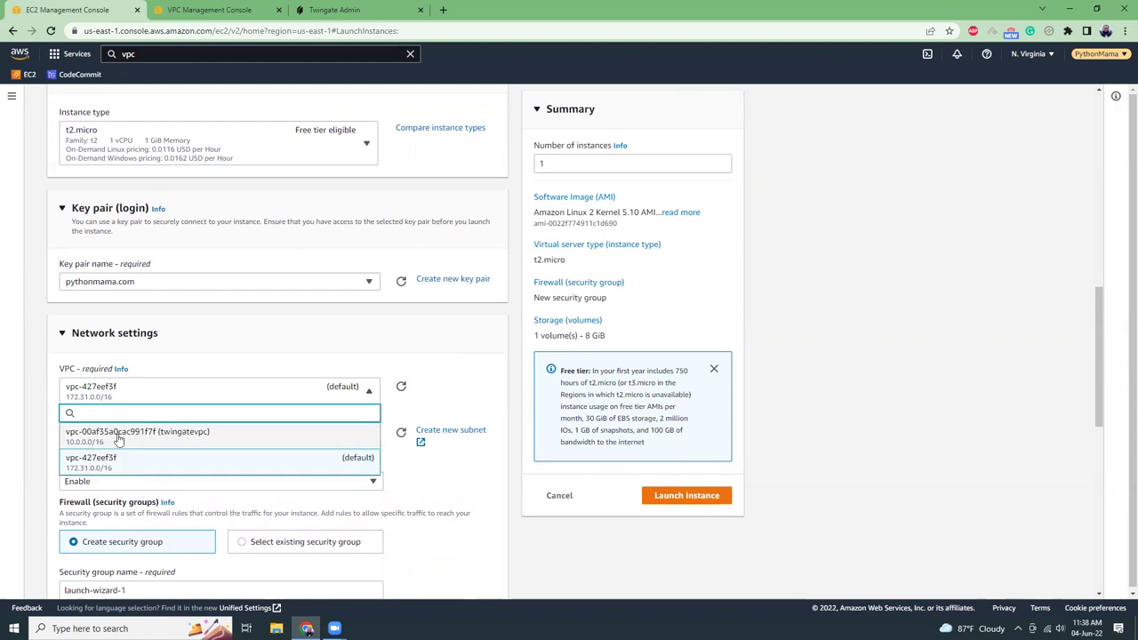
left_click(118, 436)
scroll(274, 386, "down", 2)
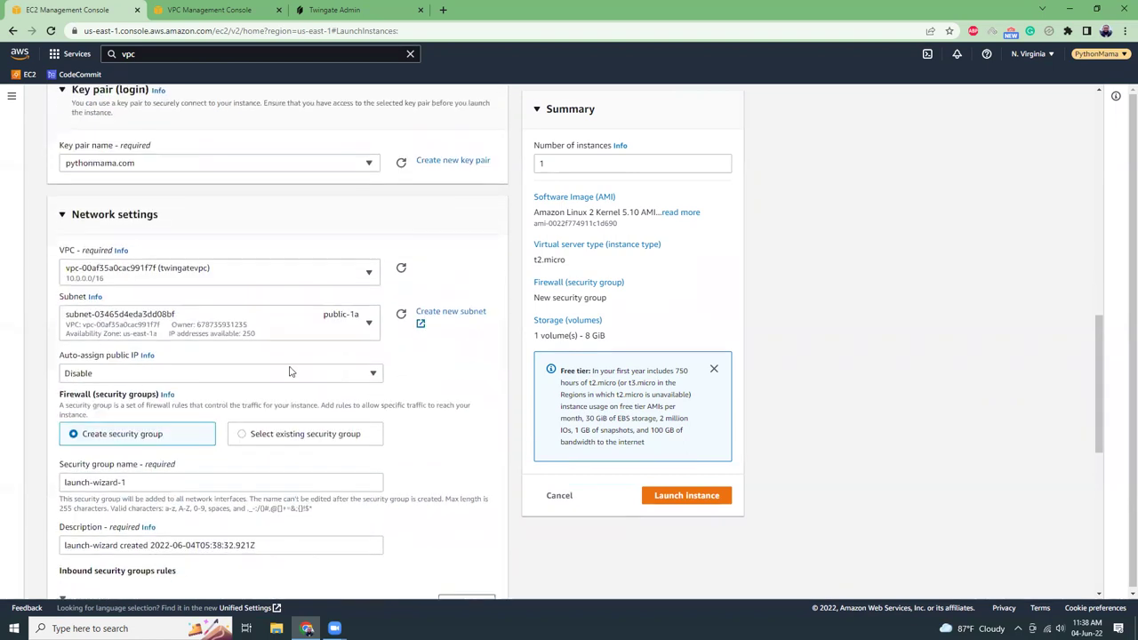
left_click(315, 332)
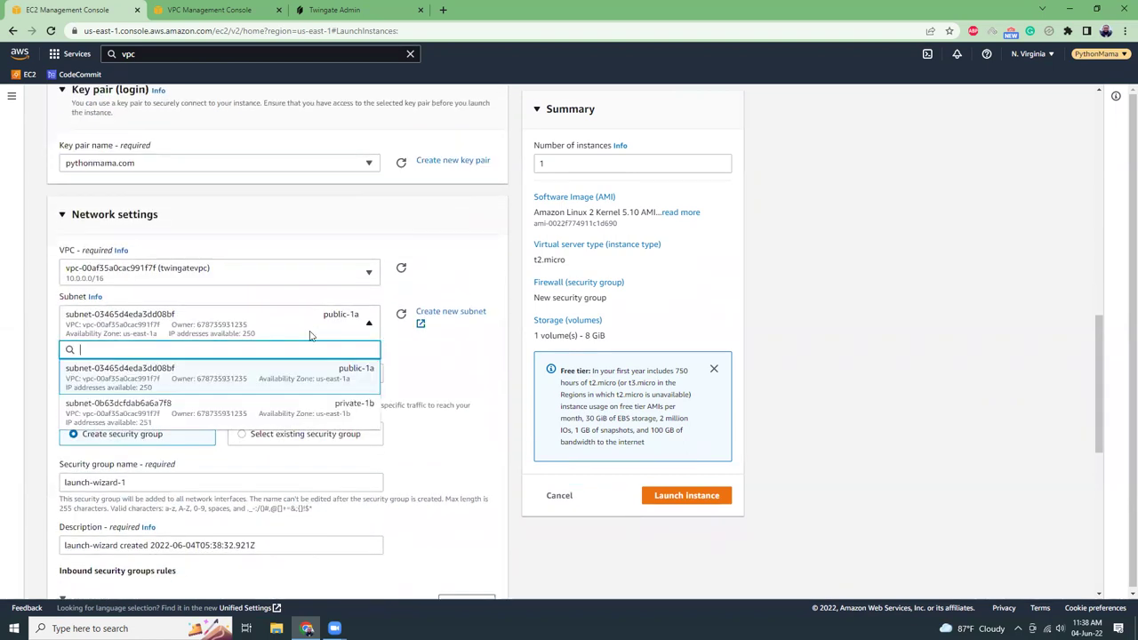
left_click(236, 384)
scroll(311, 431, "down", 2)
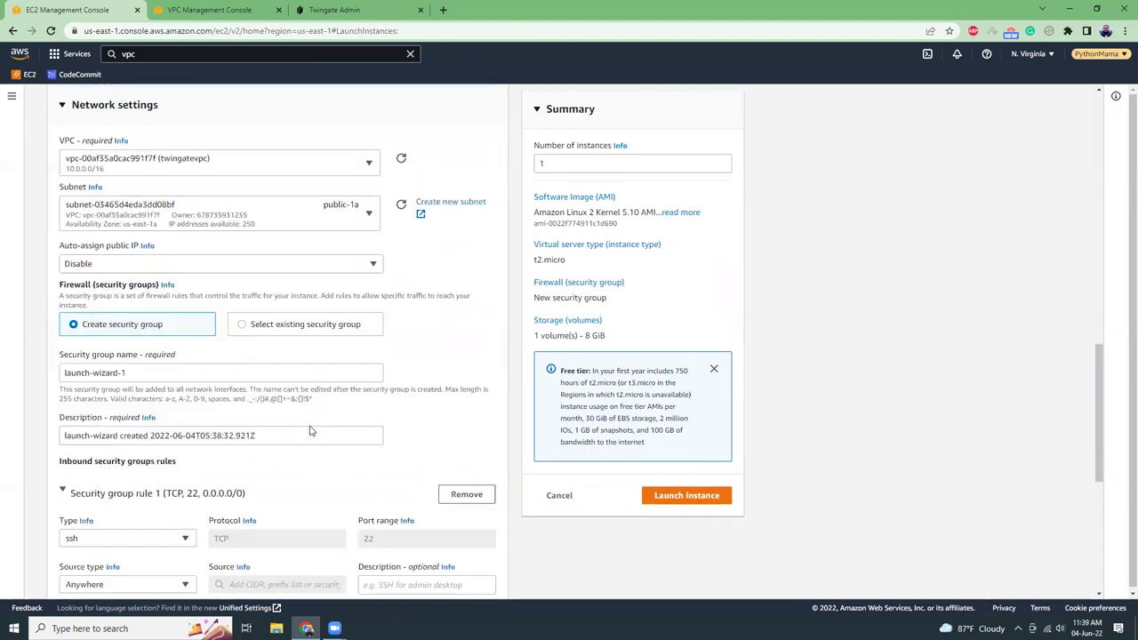
left_click(89, 258)
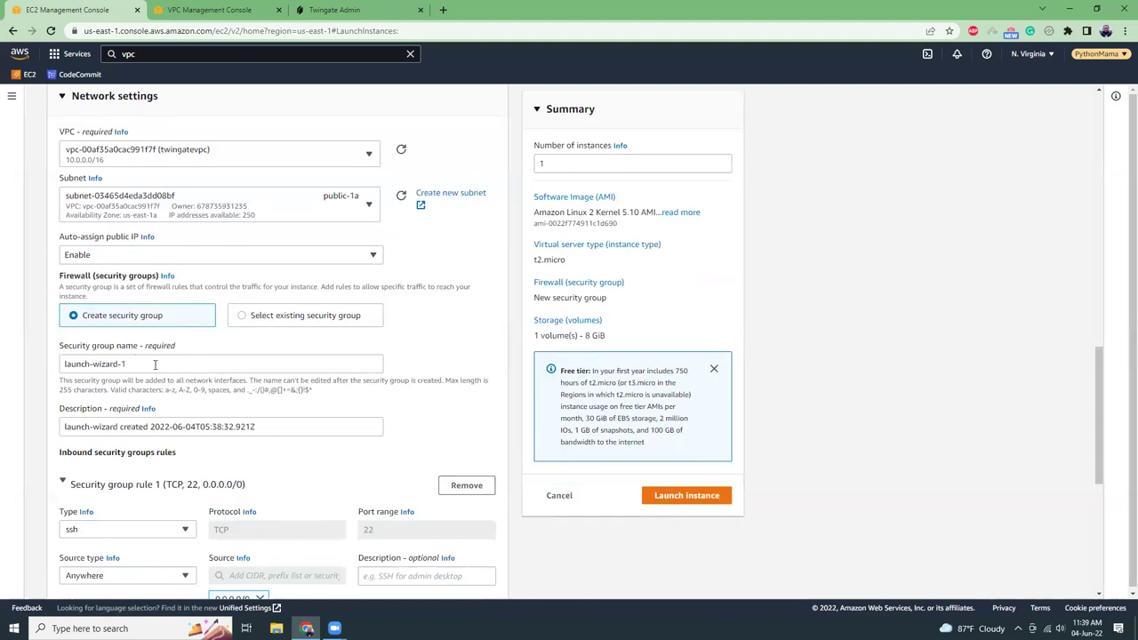
- Attach the ec2roleSSM instance profile and launch the instance
scroll(280, 445, "down", 3)
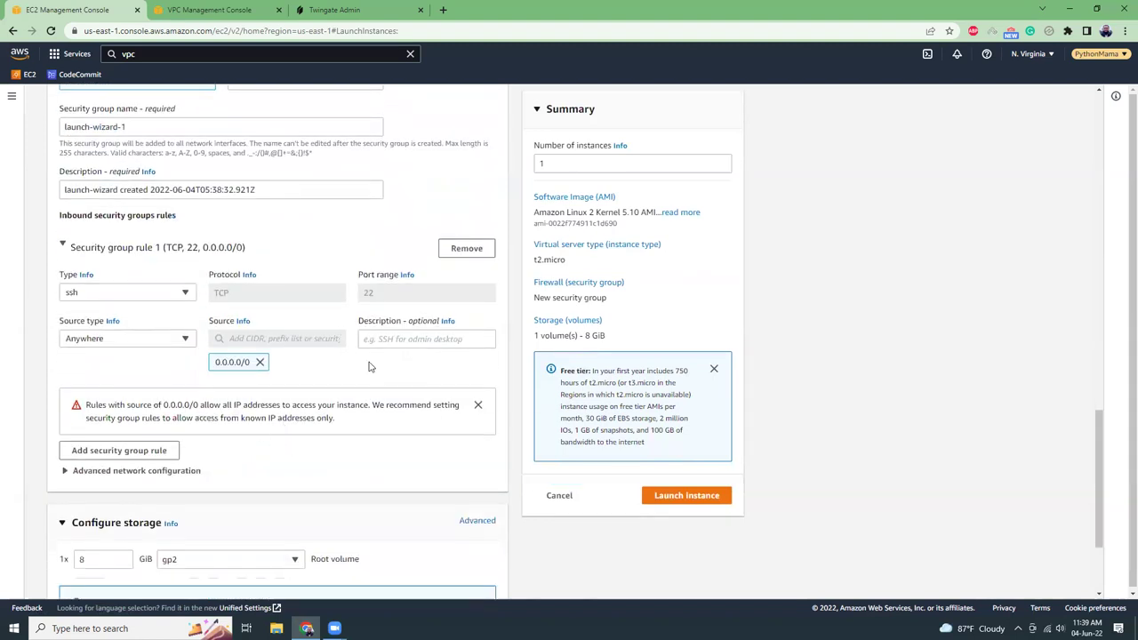
scroll(347, 382, "down", 1)
scroll(347, 382, "down", 2)
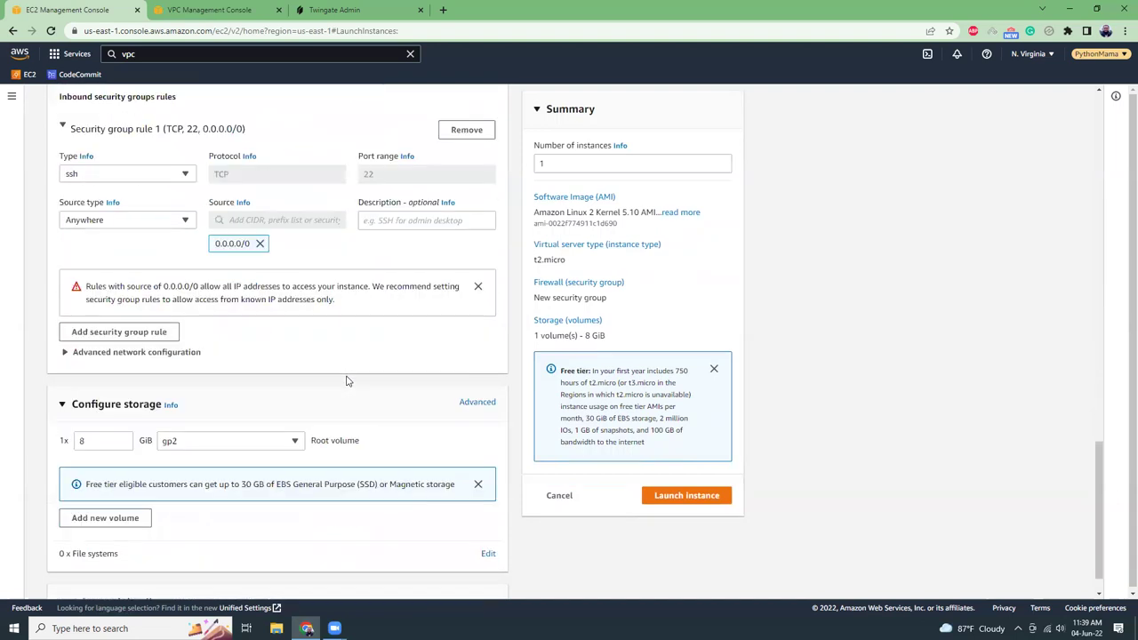
scroll(251, 503, "down", 1)
scroll(252, 503, "down", 5)
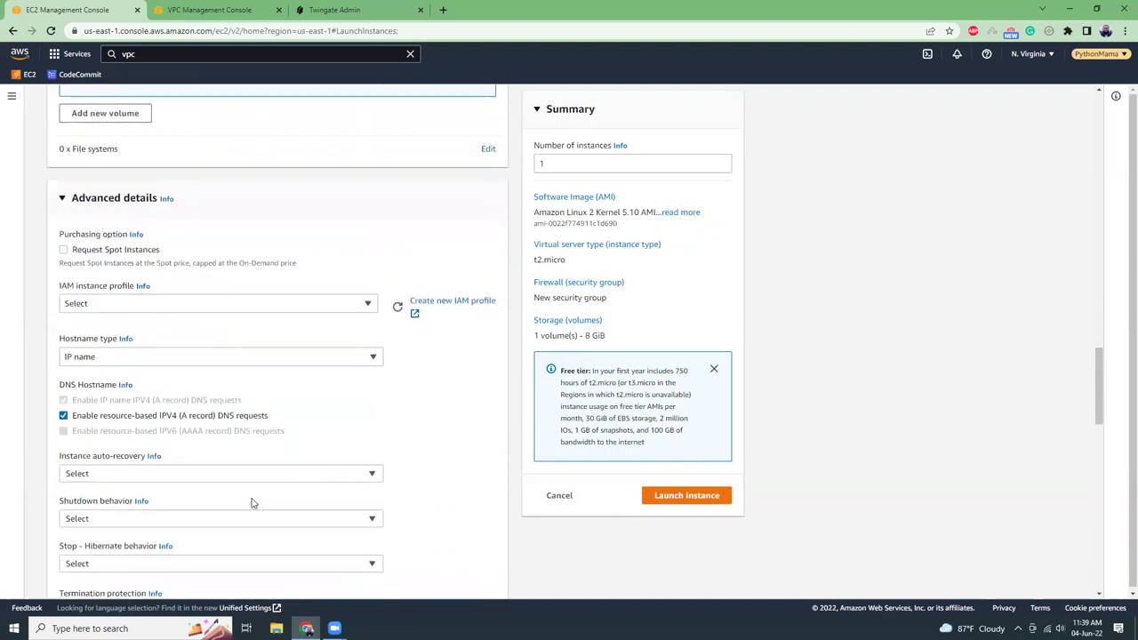
left_click(96, 199)
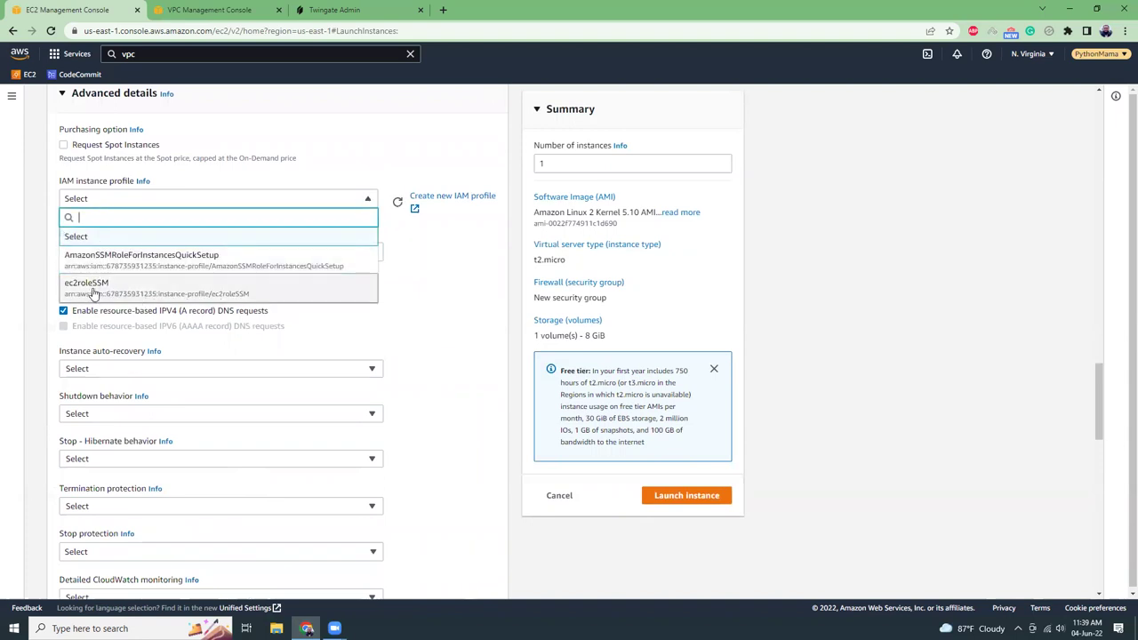
left_click(92, 294)
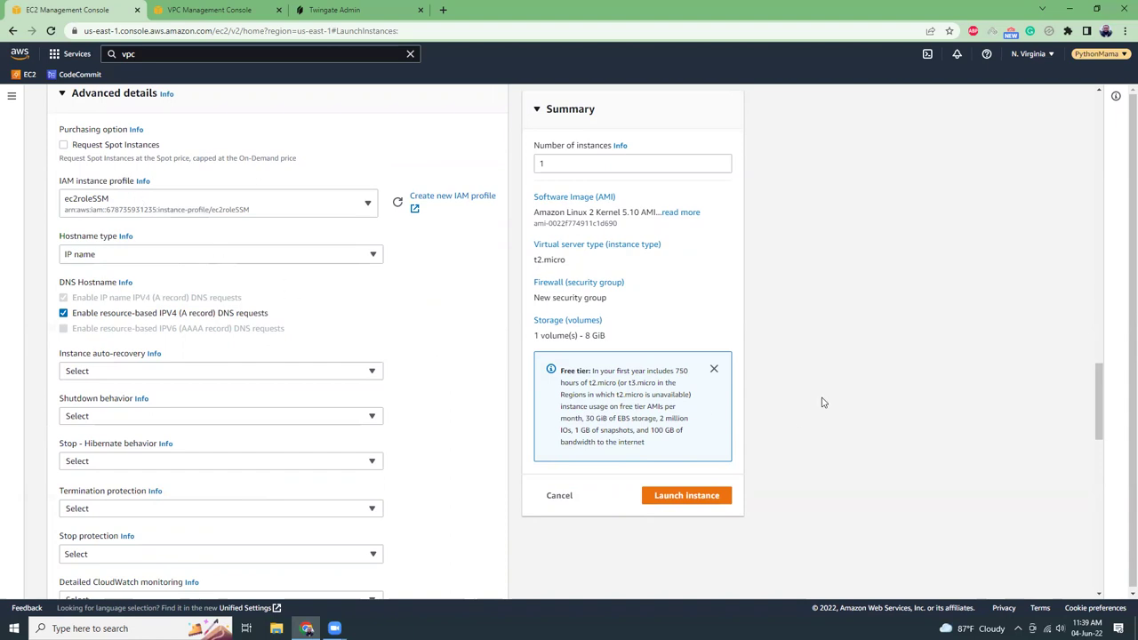
scroll(345, 353, "down", 5)
scroll(345, 354, "down", 4)
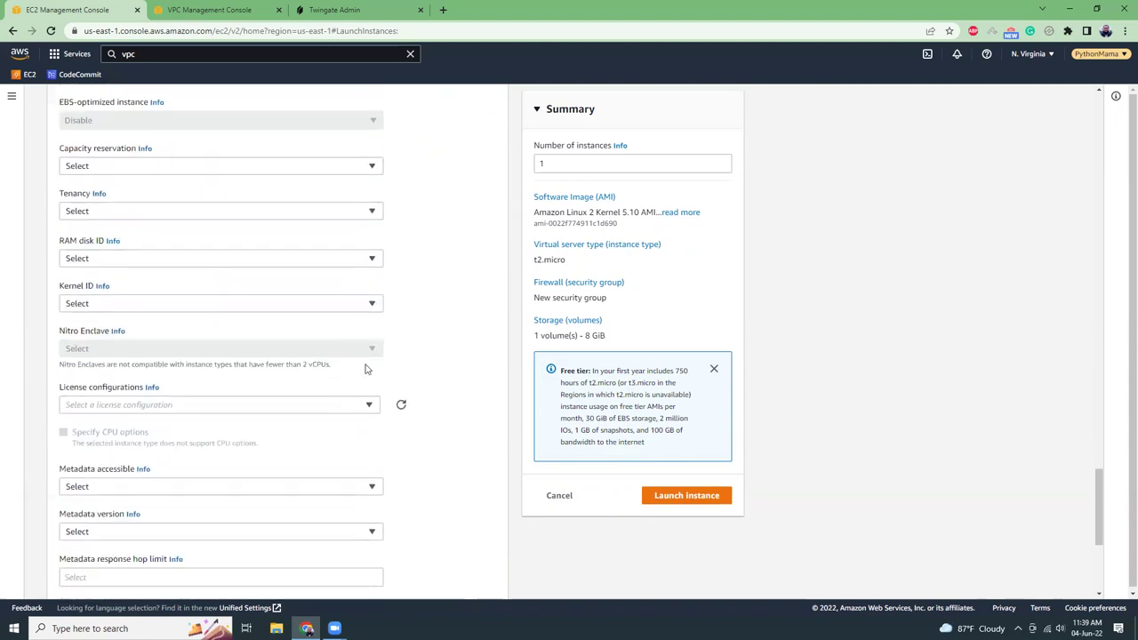
left_click(708, 503)
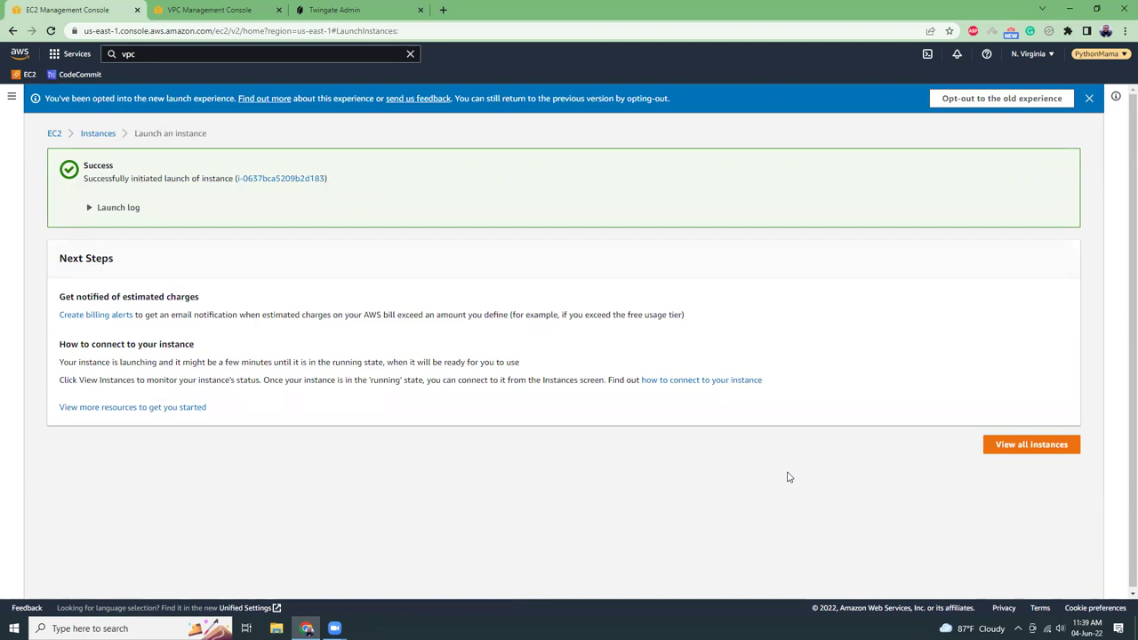
- Return to the instances list and refresh it to show the pending public-instance
left_click(1030, 444)
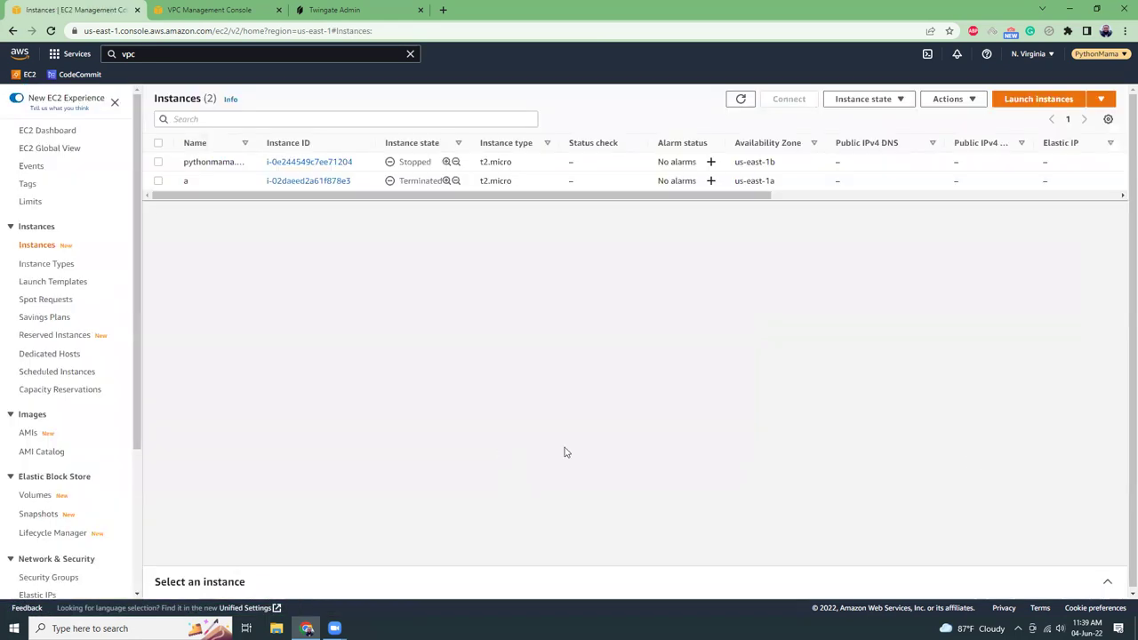
left_click(740, 99)
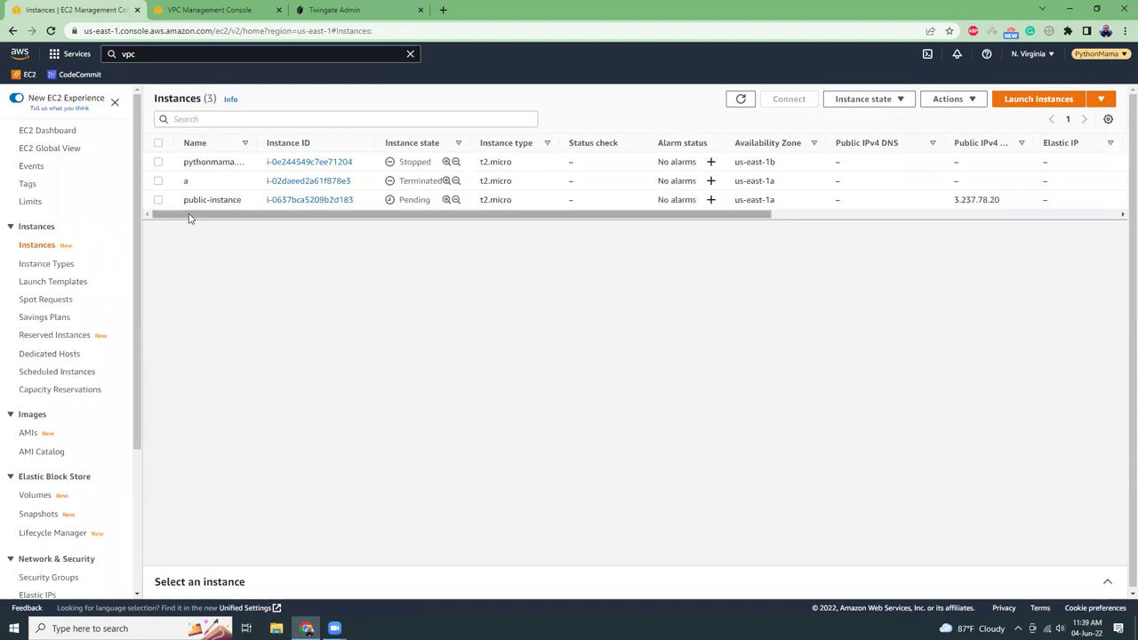
left_click_drag(620, 219, 626, 218)
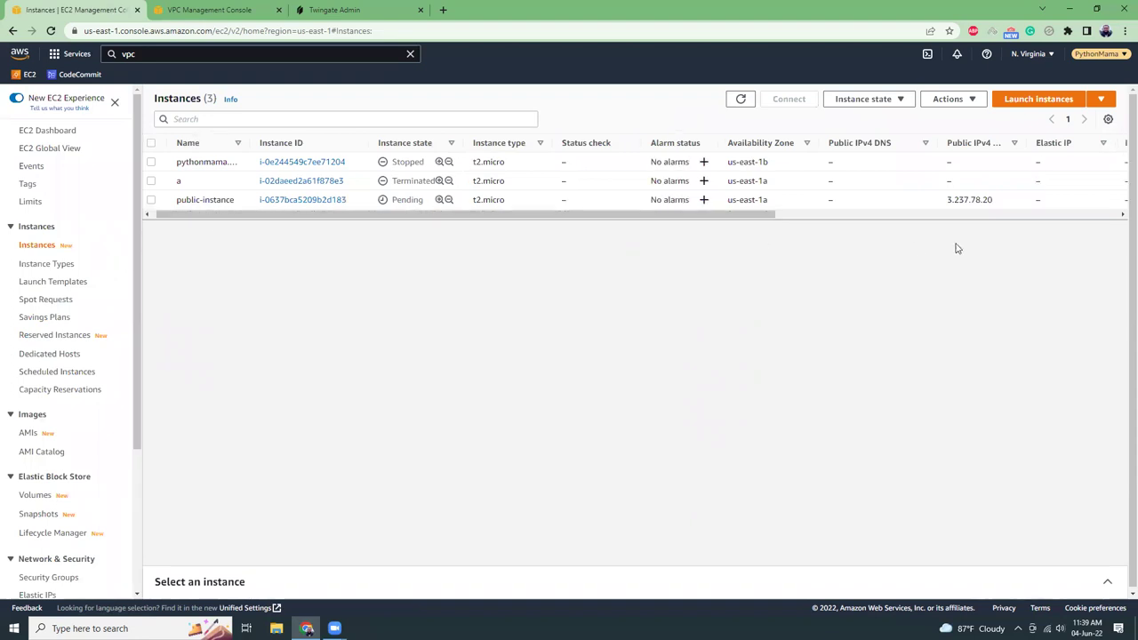
- Start a new Ubuntu instance named private using the pythonmama.com key pair
left_click(1019, 102)
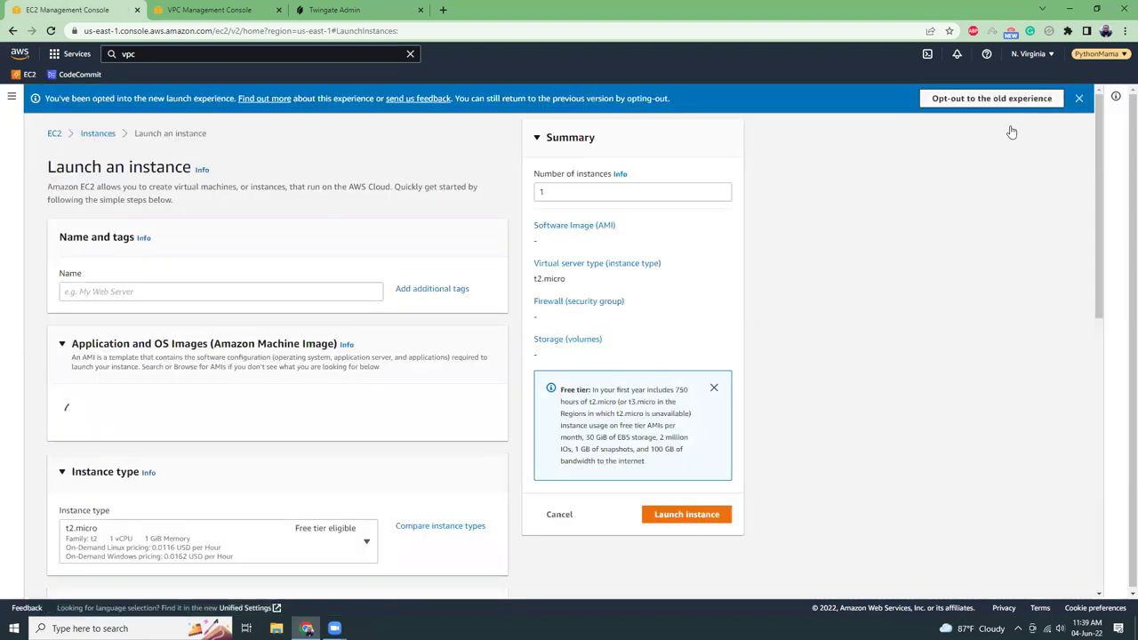
left_click(215, 290)
type("private")
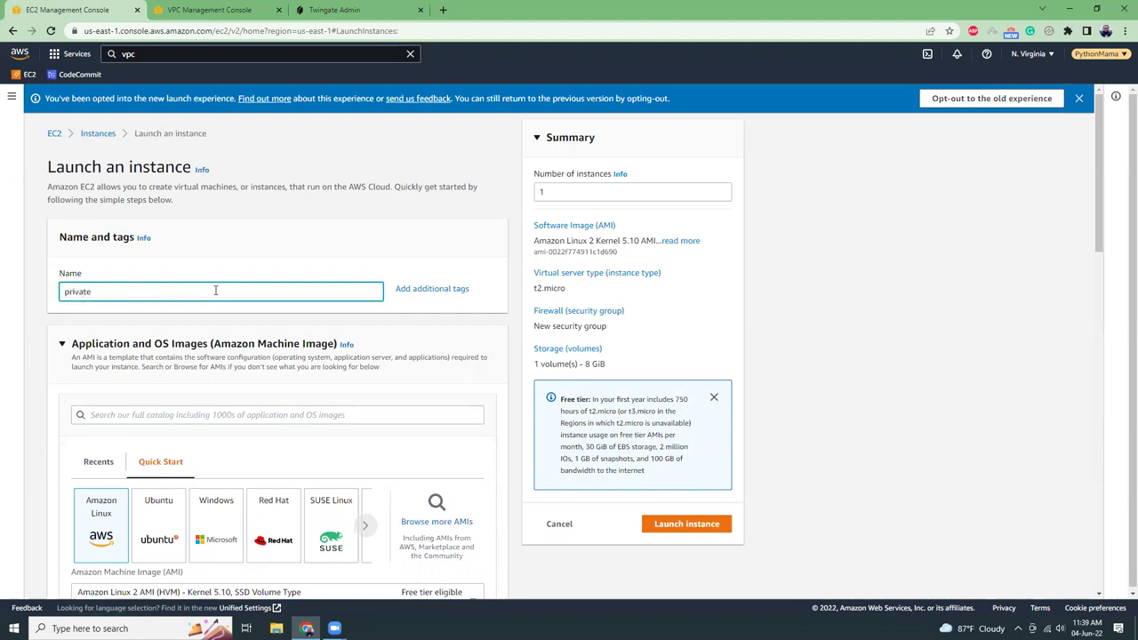
left_click(158, 524)
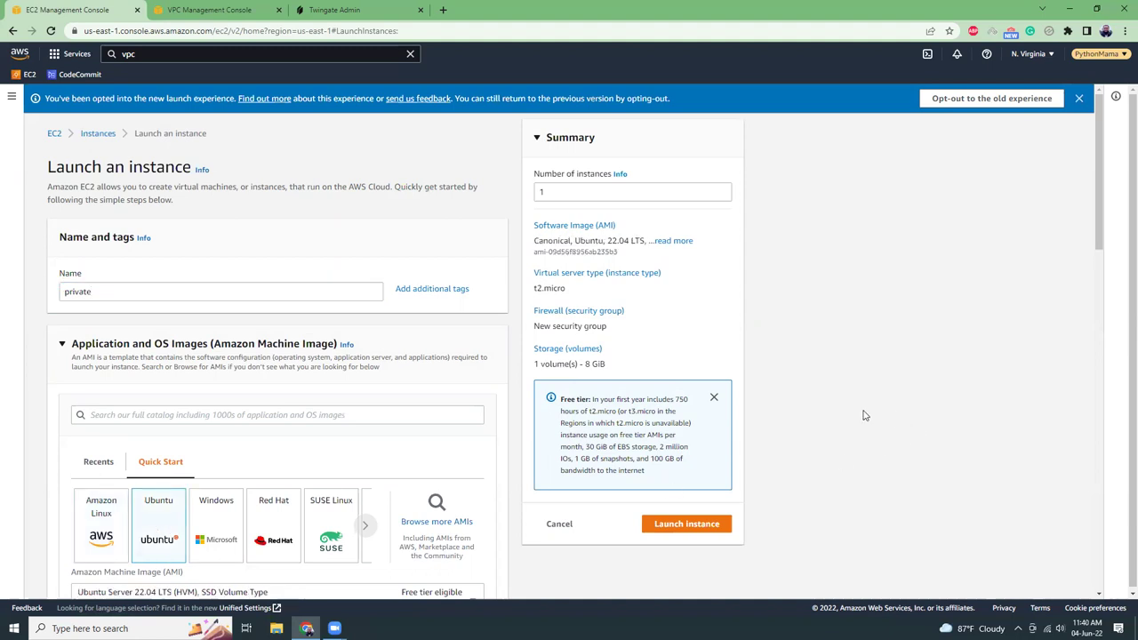
scroll(862, 416, "down", 3)
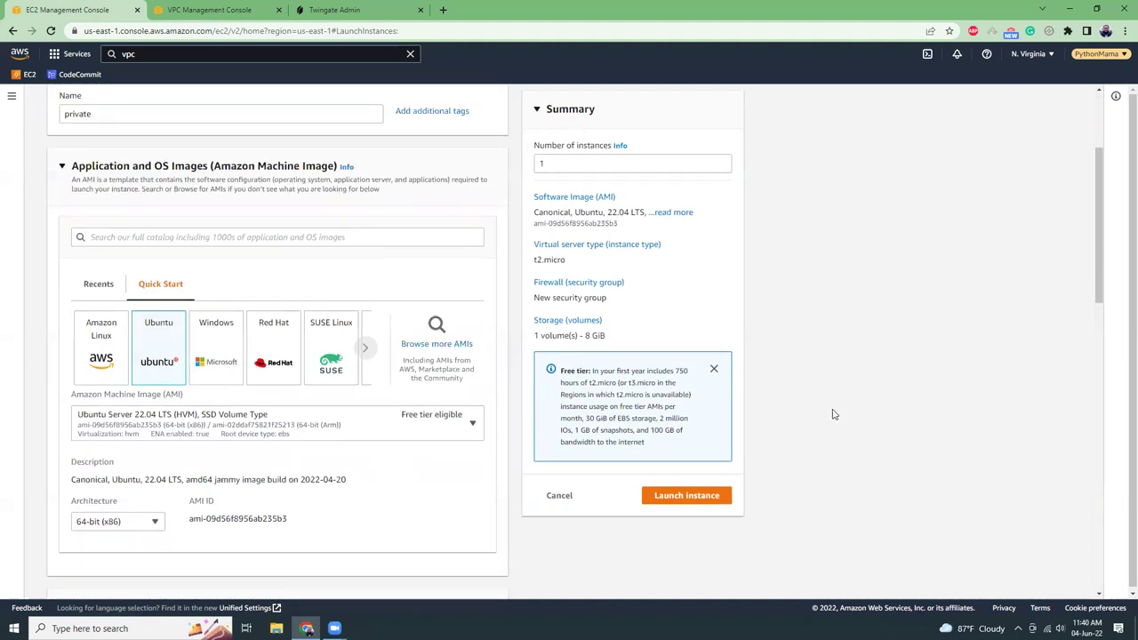
scroll(833, 414, "down", 3)
scroll(834, 415, "down", 3)
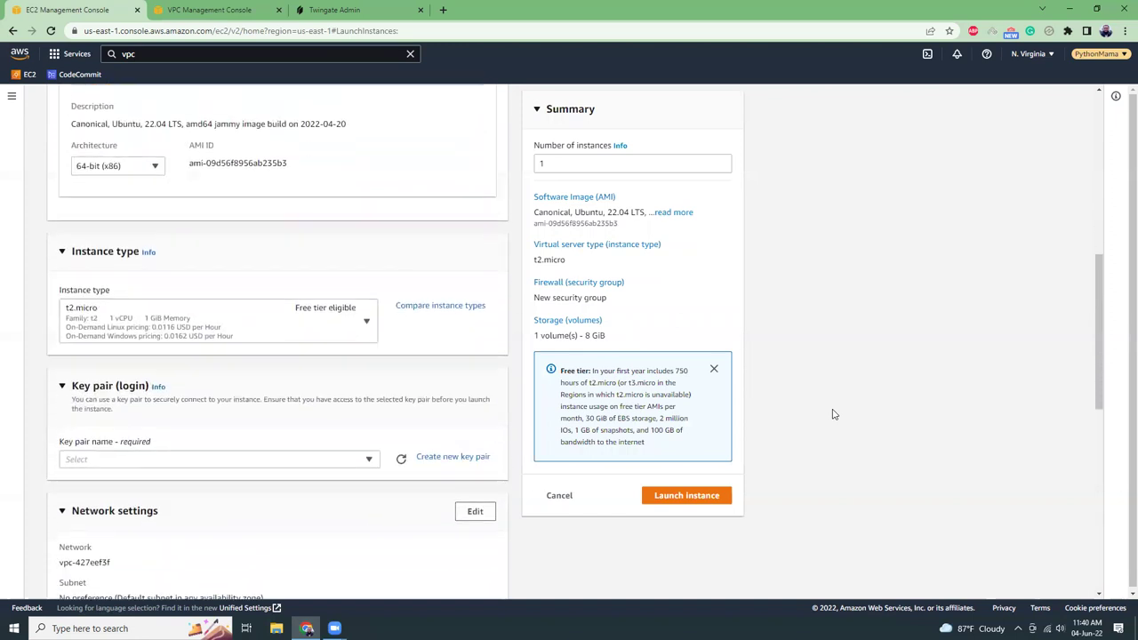
left_click(313, 400)
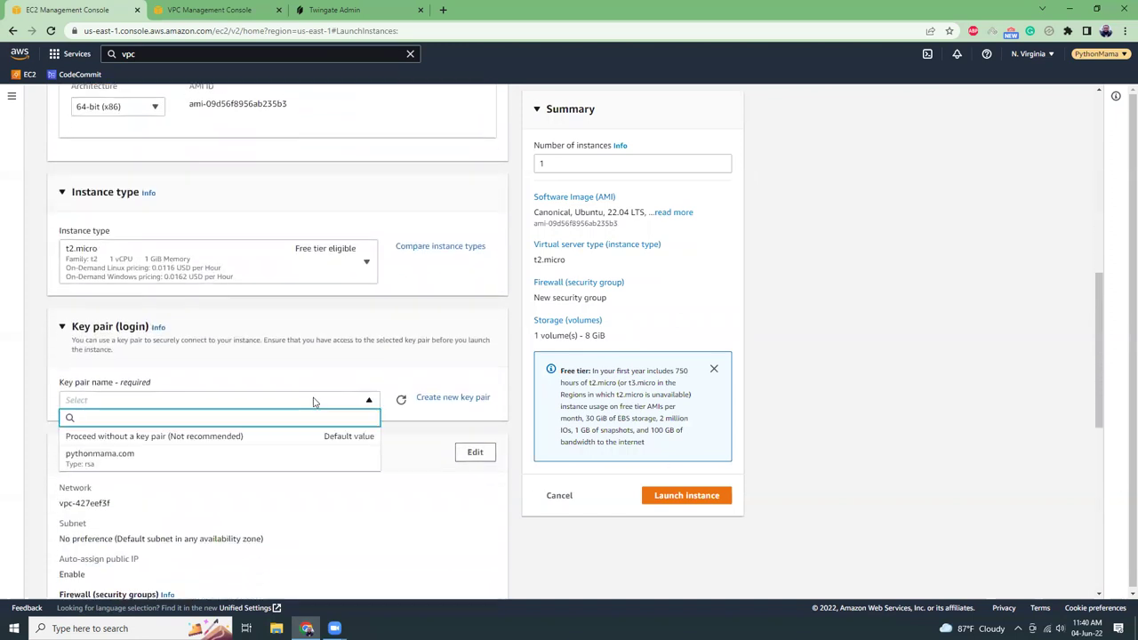
left_click(247, 457)
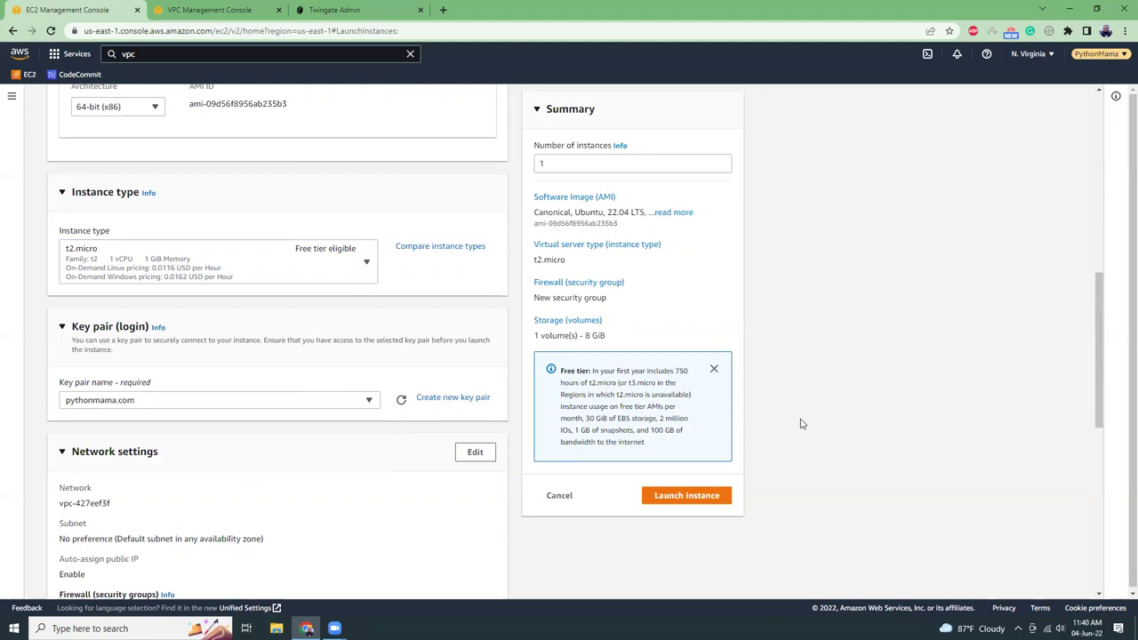
scroll(800, 424, "down", 2)
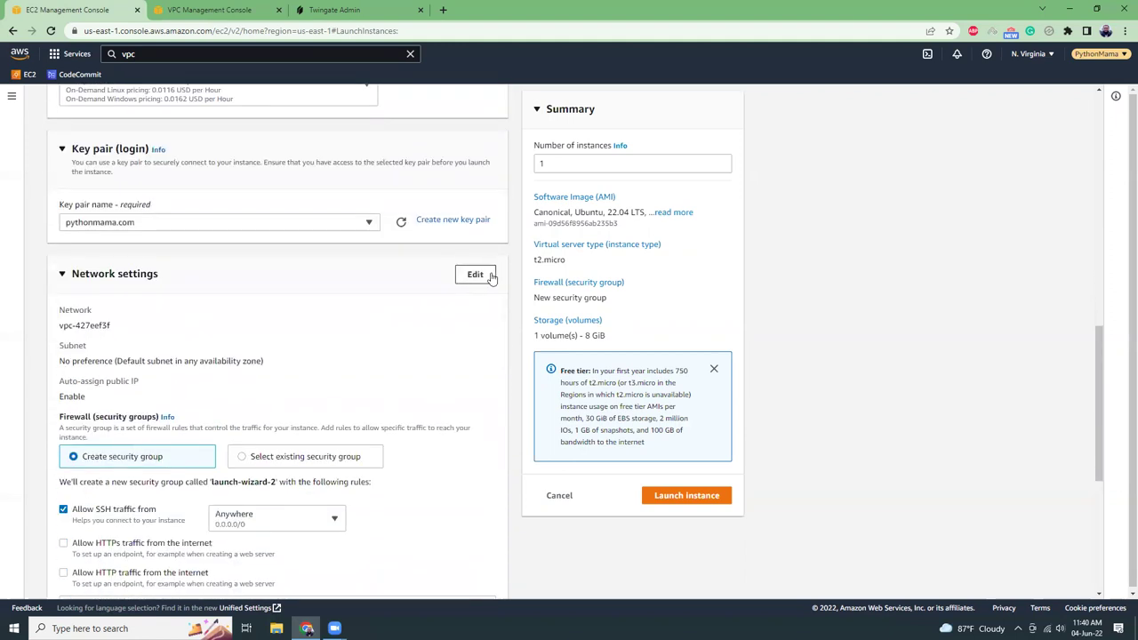
- Put it in twingatevpc's private-1b subnet with existing security group launch-wizard-1
left_click(476, 274)
left_click(226, 333)
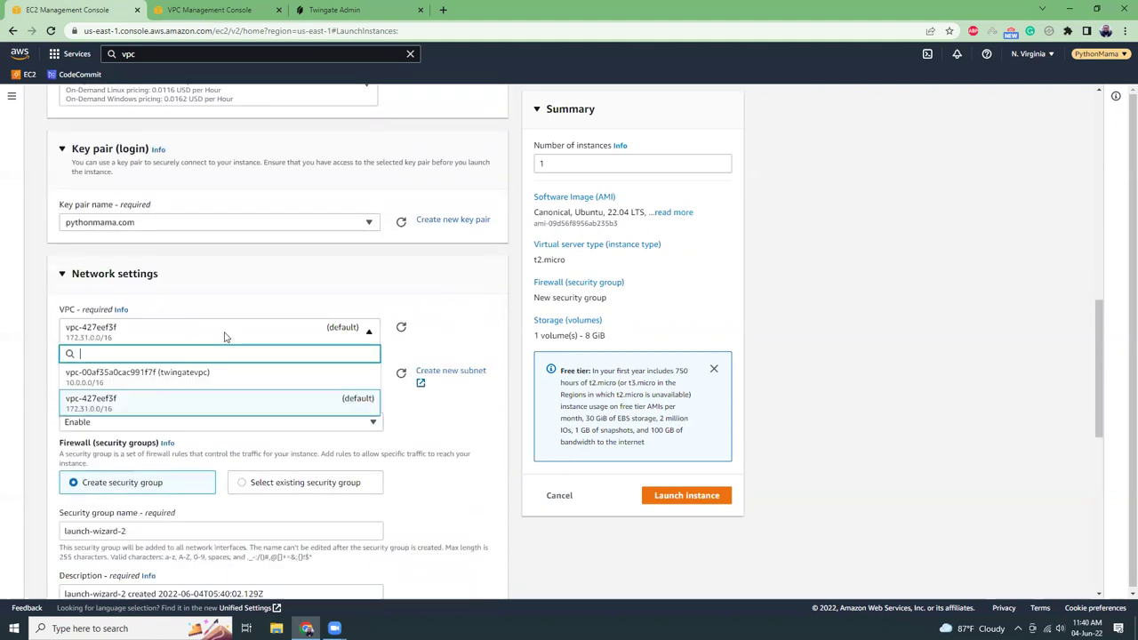
left_click(183, 380)
left_click(369, 389)
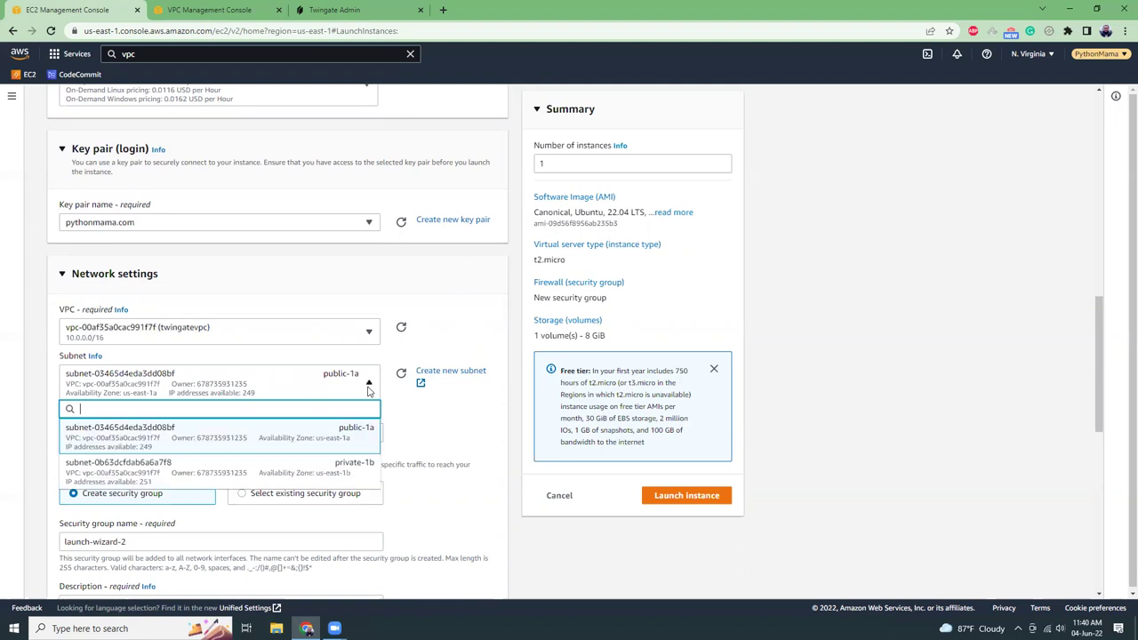
left_click(361, 473)
scroll(823, 419, "down", 3)
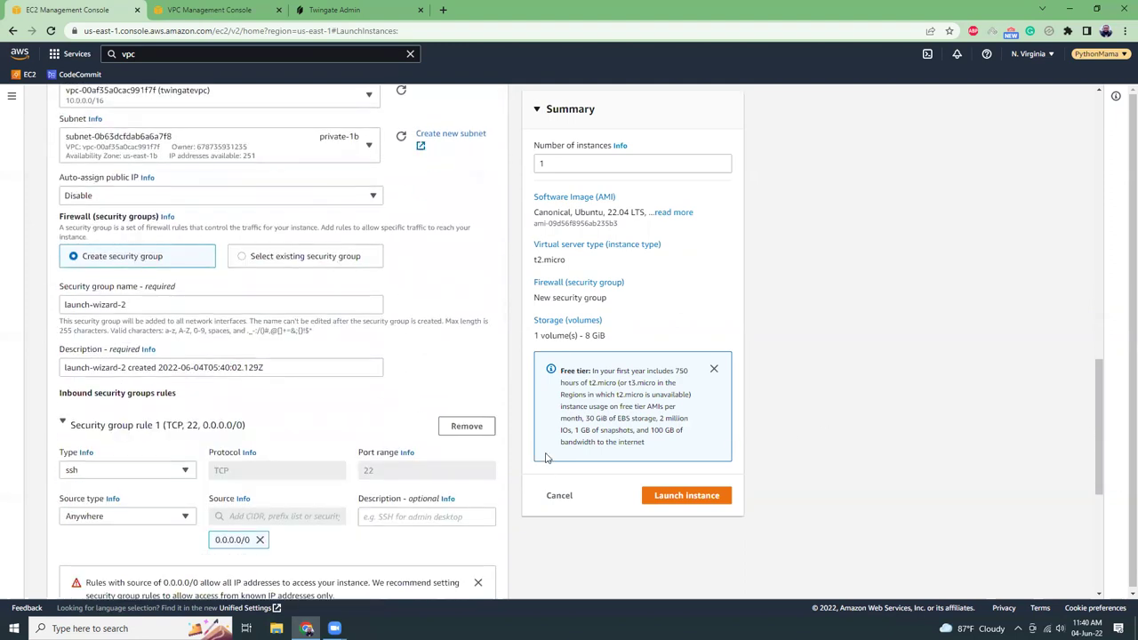
left_click(252, 259)
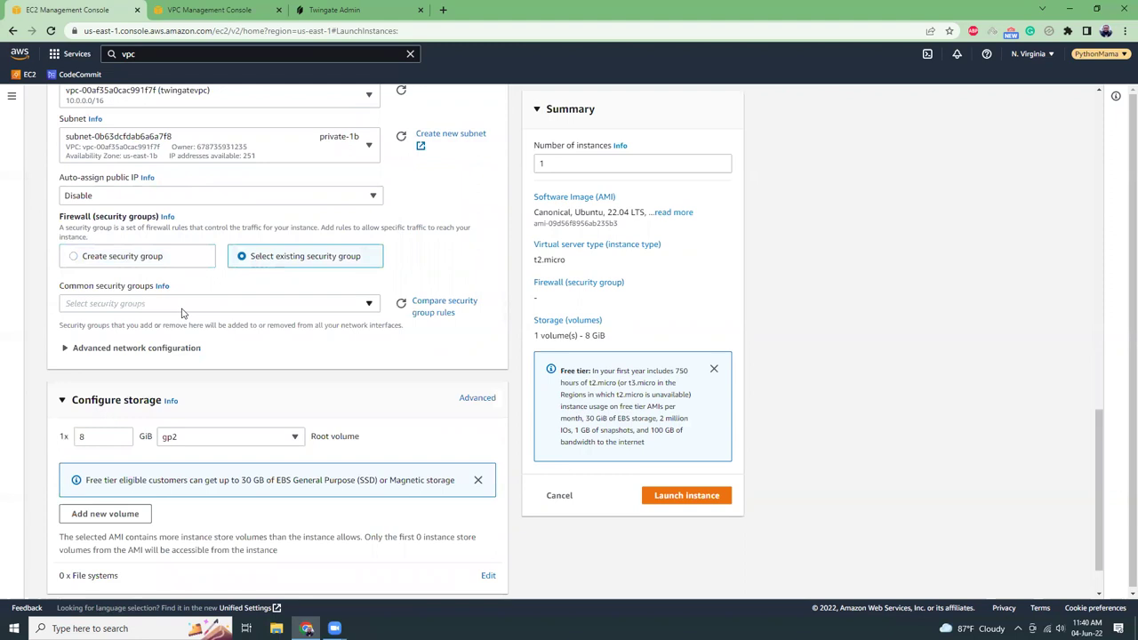
left_click(181, 307)
left_click(176, 375)
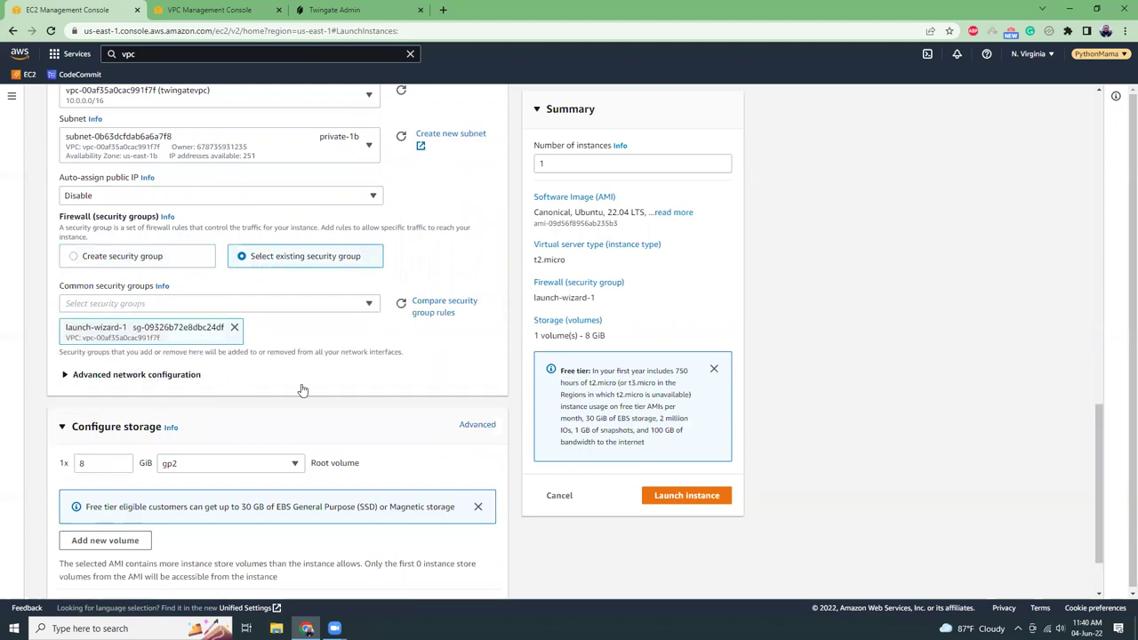
- Assign the ec2roleSSM IAM instance profile and launch the private instance
scroll(811, 407, "down", 1)
left_click(133, 569)
scroll(253, 519, "down", 4)
left_click(120, 378)
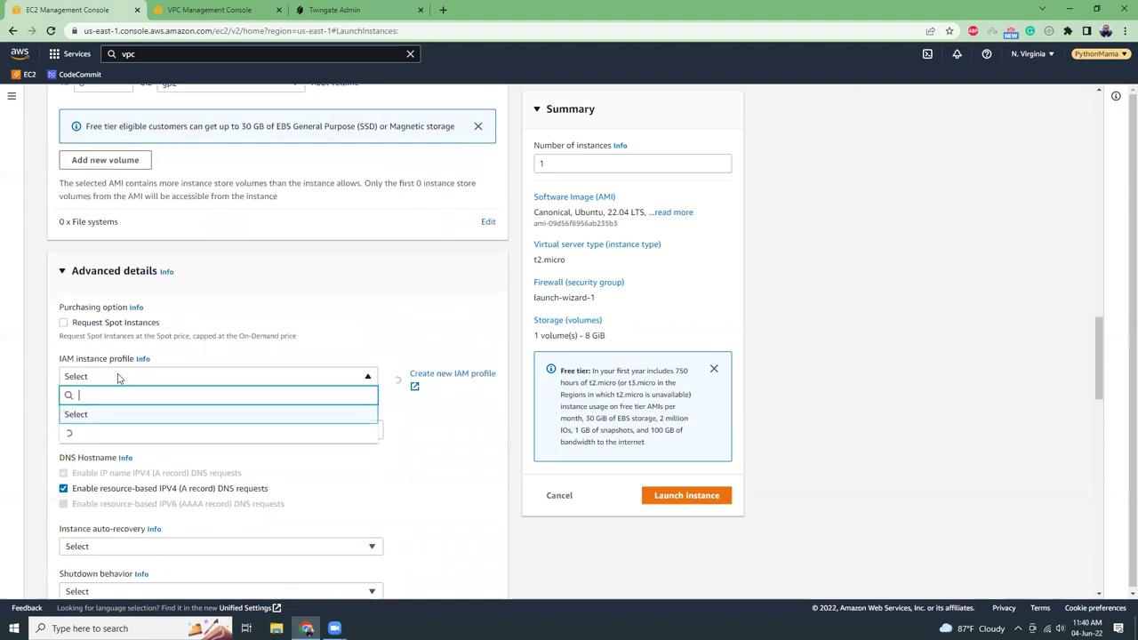
left_click(119, 469)
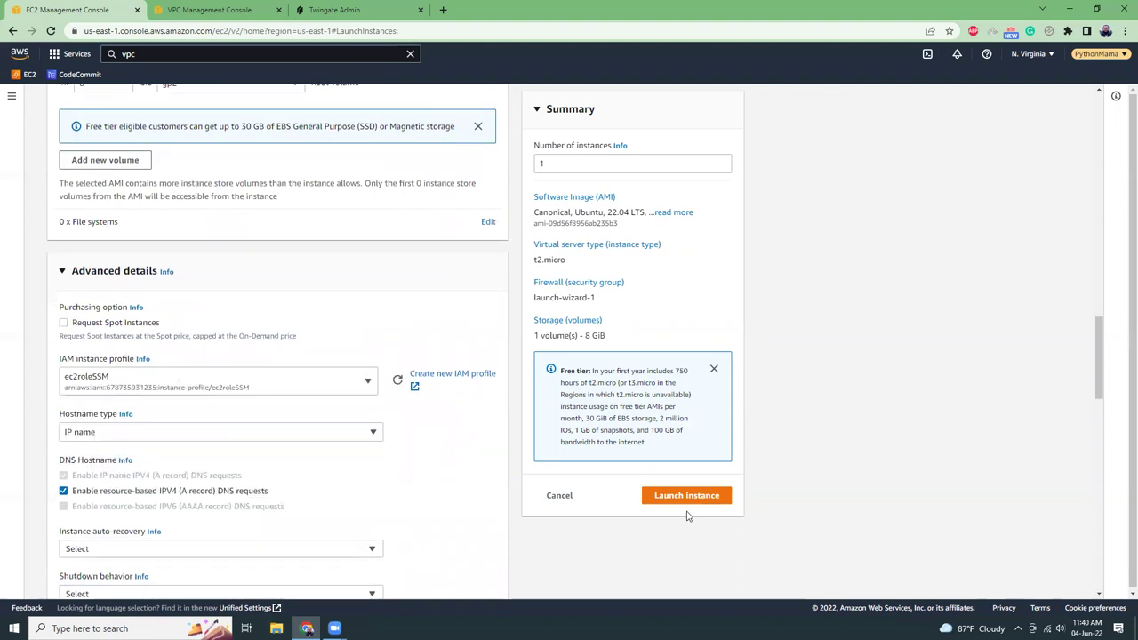
scroll(815, 469, "down", 2)
scroll(816, 469, "down", 8)
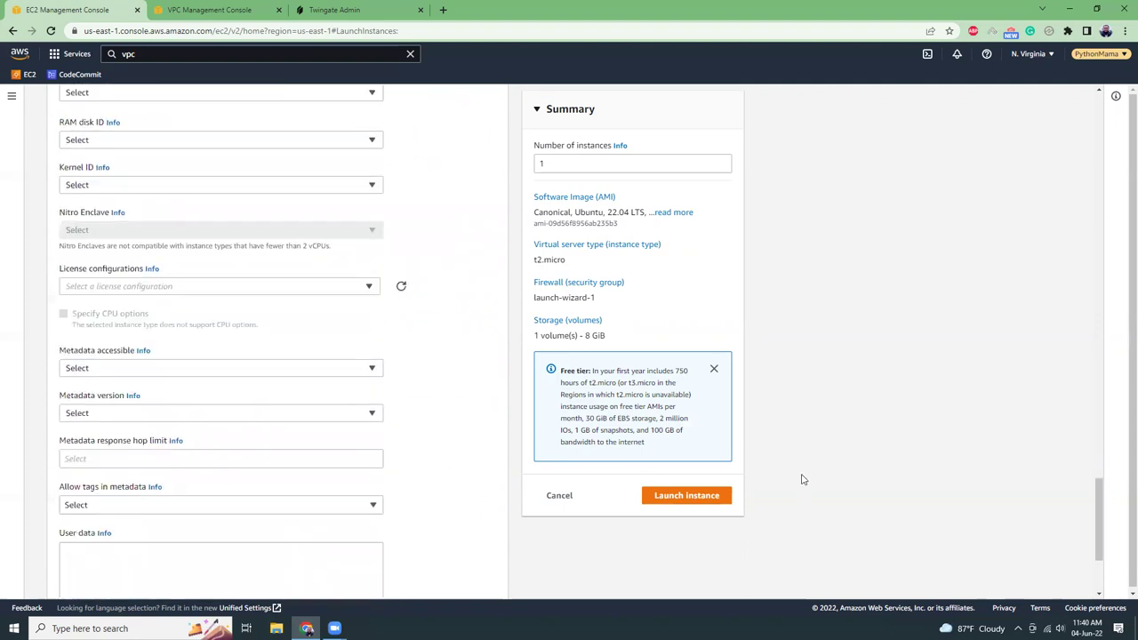
left_click(687, 496)
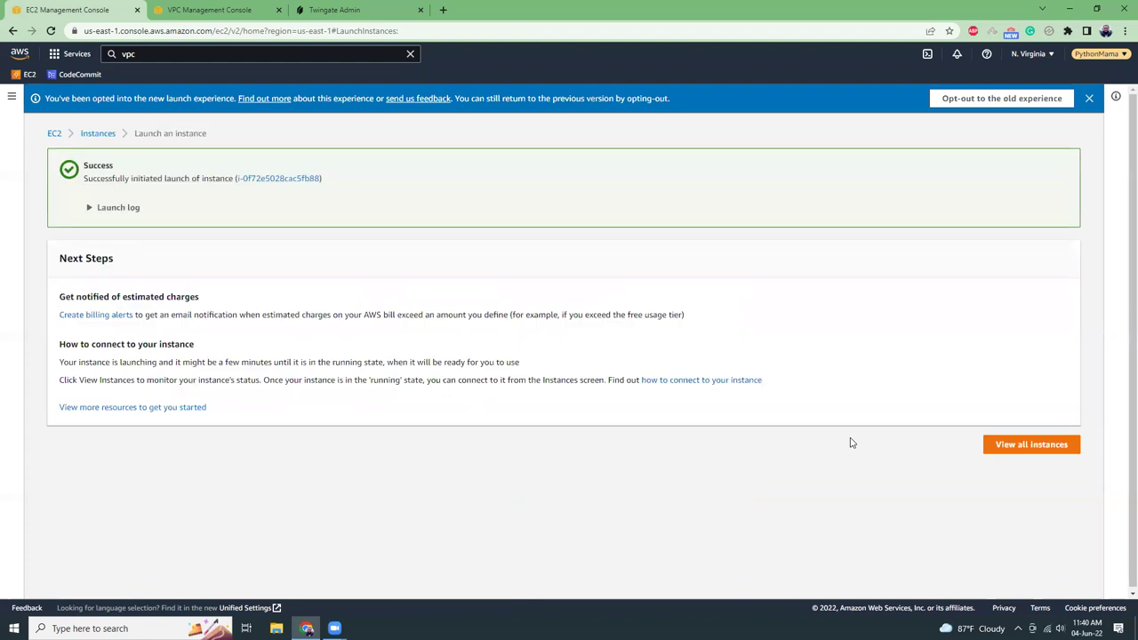
- Refresh the instances list and copy public-instance's public IPv4 address 3.237.78.20
left_click(992, 445)
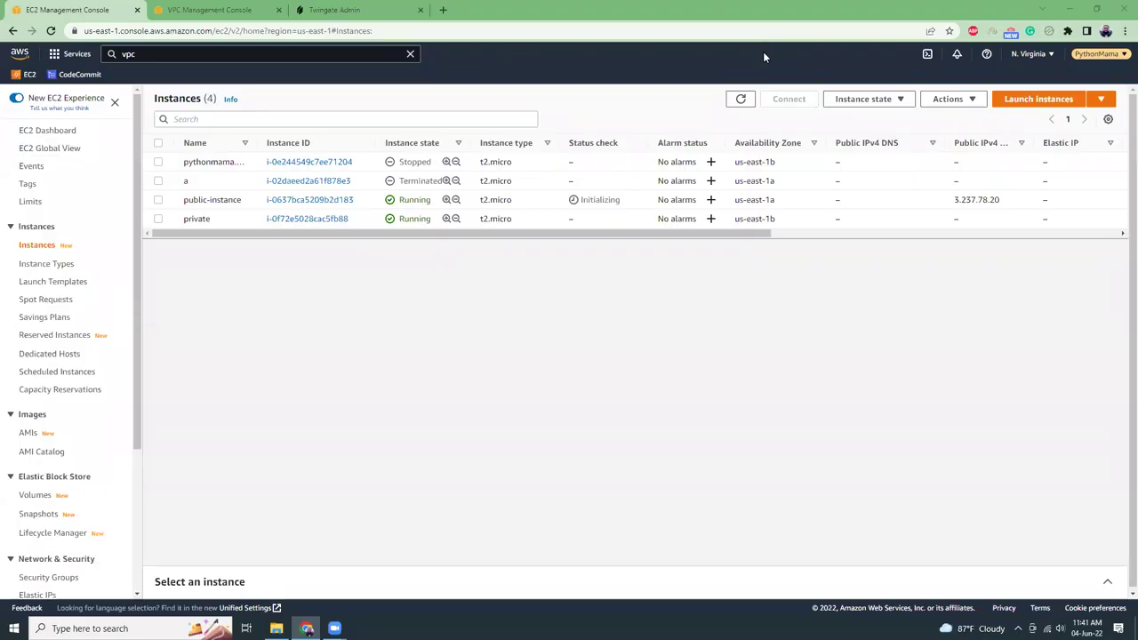
left_click(740, 98)
left_click(337, 202)
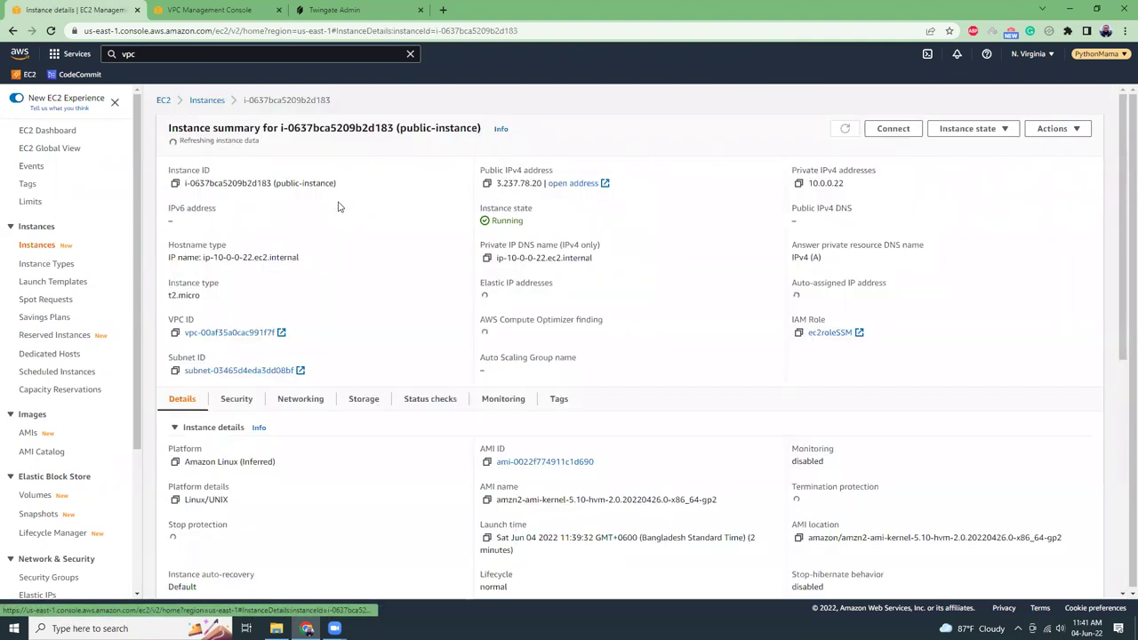
left_click(486, 182)
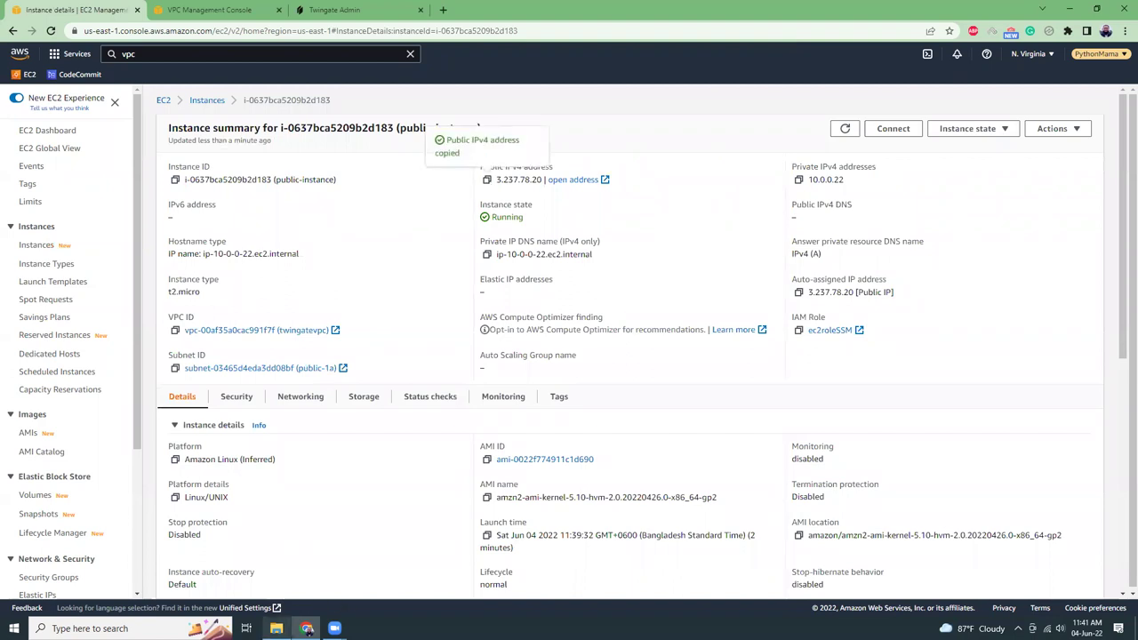
- Open a PowerShell window in the test folder holding the key file
mouse_move(277, 629)
left_click(277, 564)
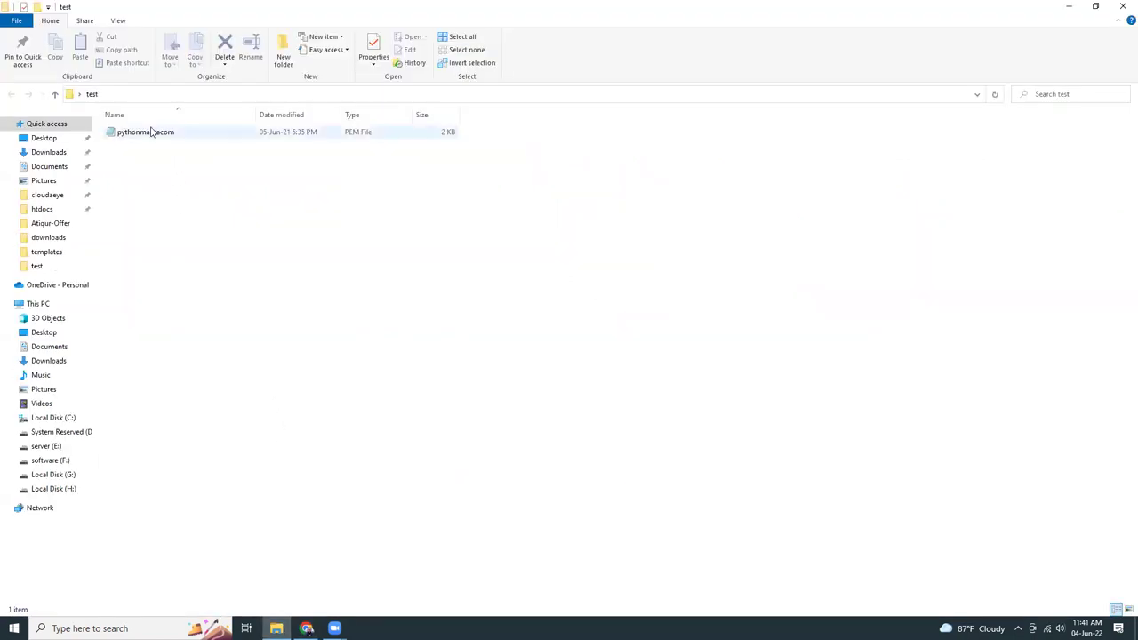
right_click(202, 237)
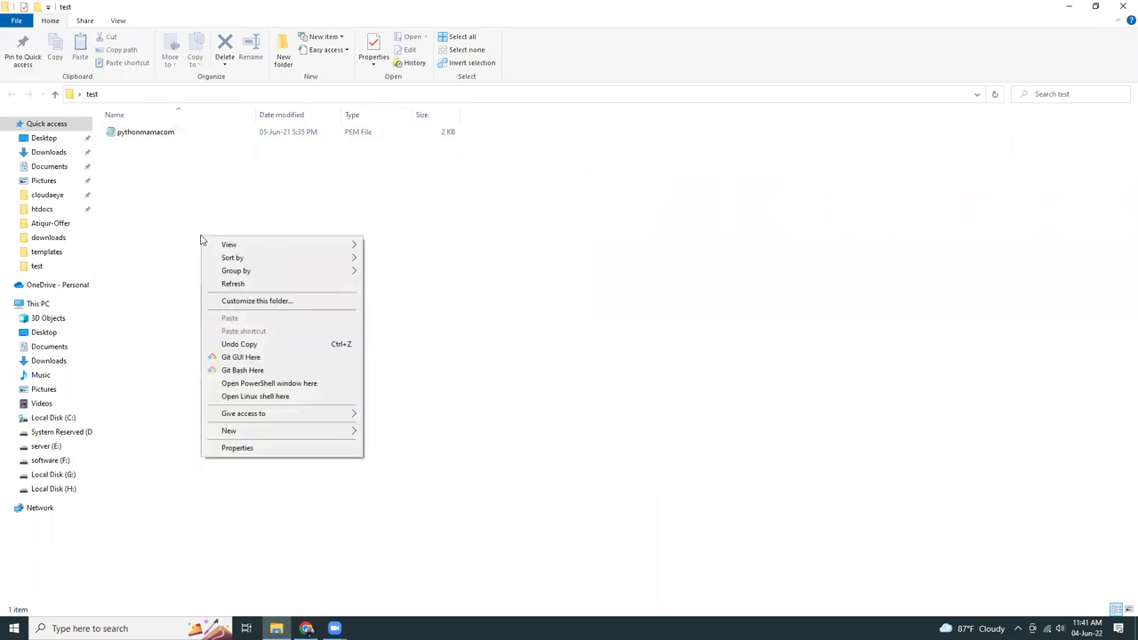
left_click(239, 383)
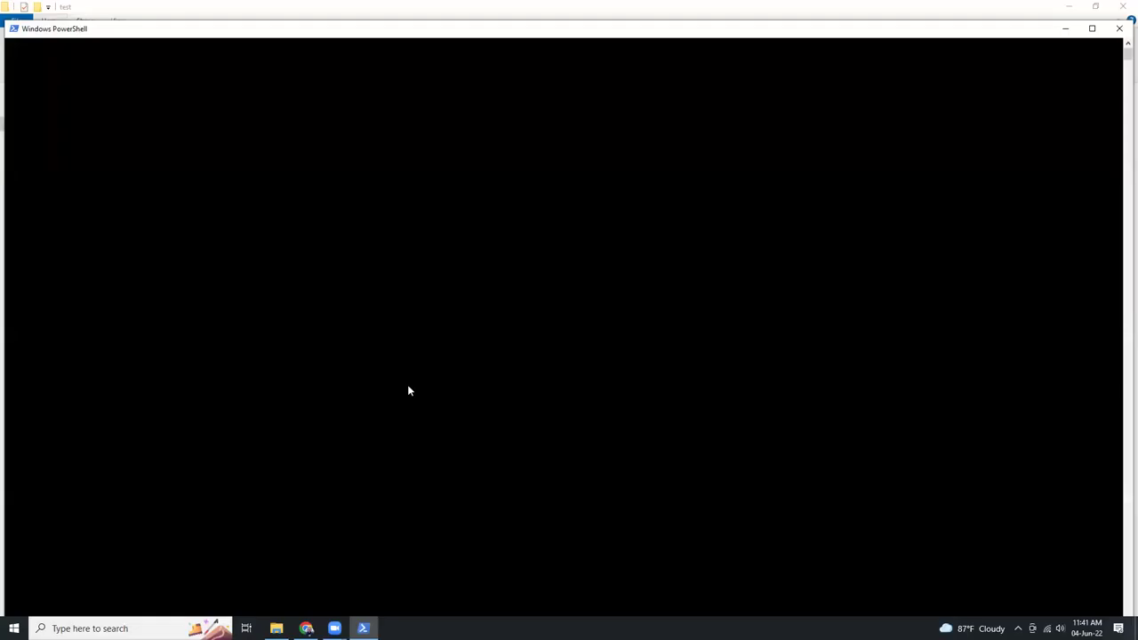
- SSH into public-instance as ec2-user with the pythonmamacom.pem key and run sudo yum update -y
left_click(409, 387)
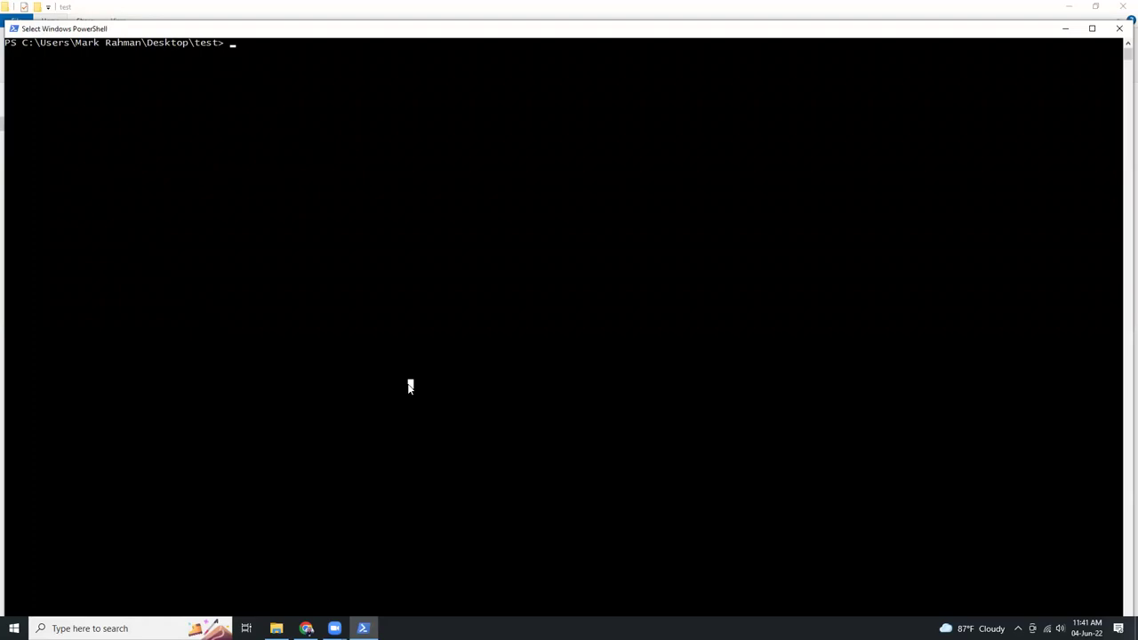
type("ssh -i .\\py")
key("Tab")
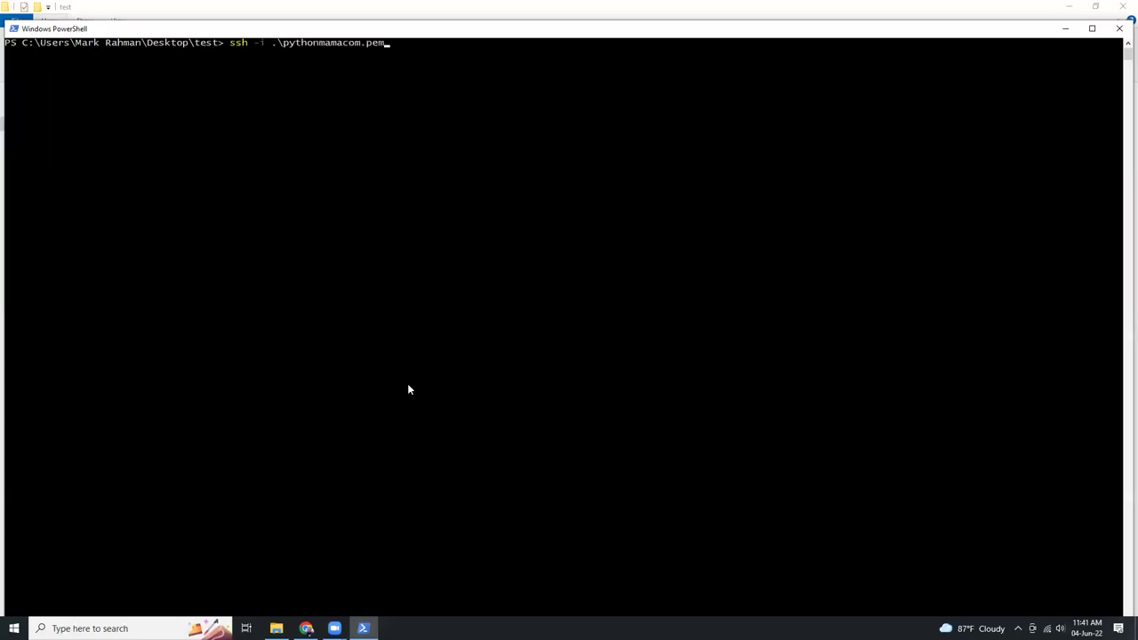
type("ec2-user@")
key("ctrl+v")
key("Return")
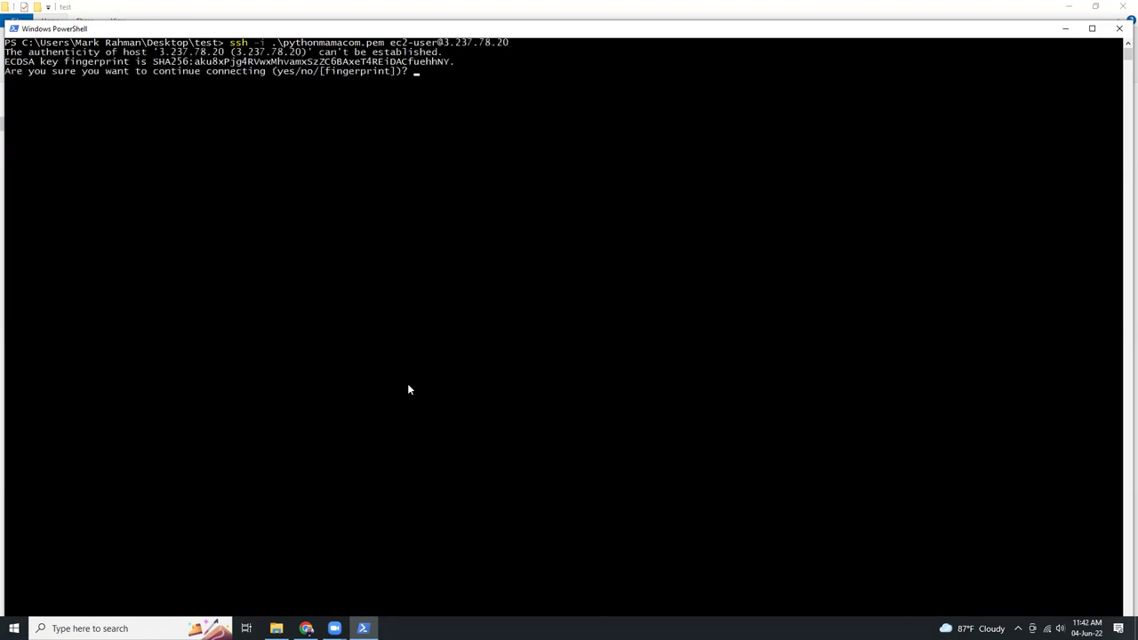
type("yes")
key("Return")
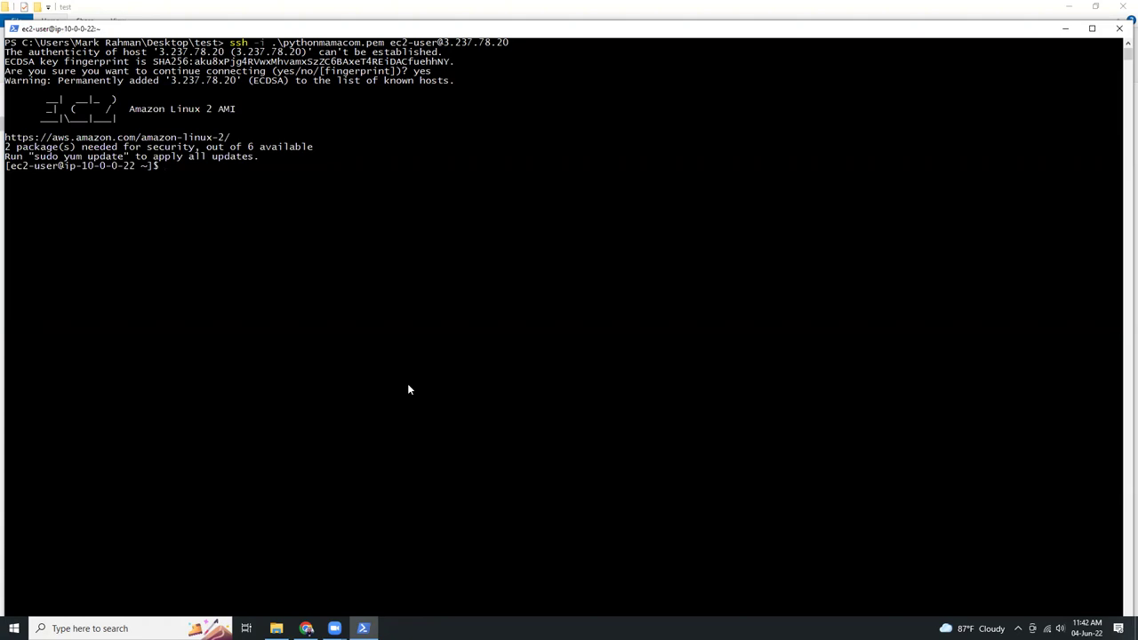
type("sudo yum update -y")
key("Return")
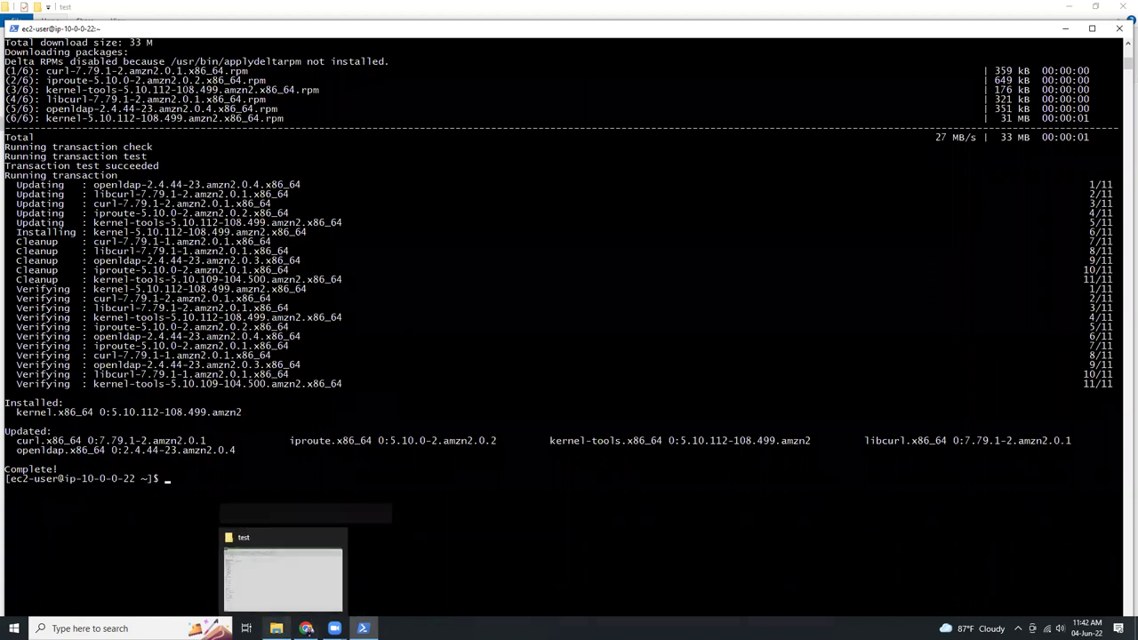
- Open a new PowerShell window in the test folder
left_click(276, 628)
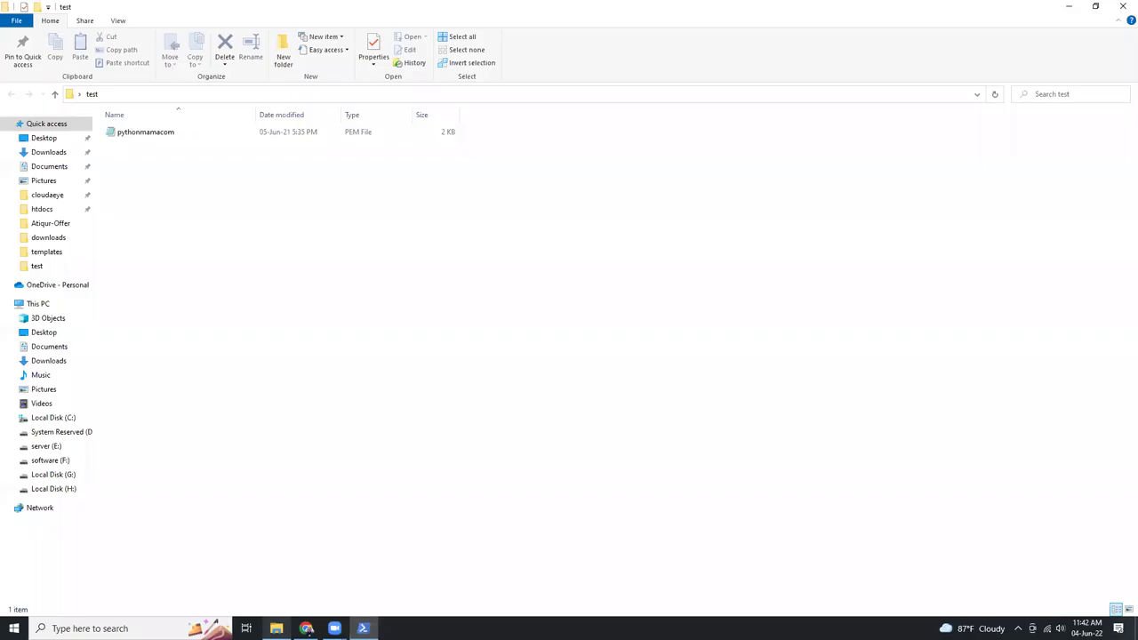
right_click(230, 370)
left_click(297, 515)
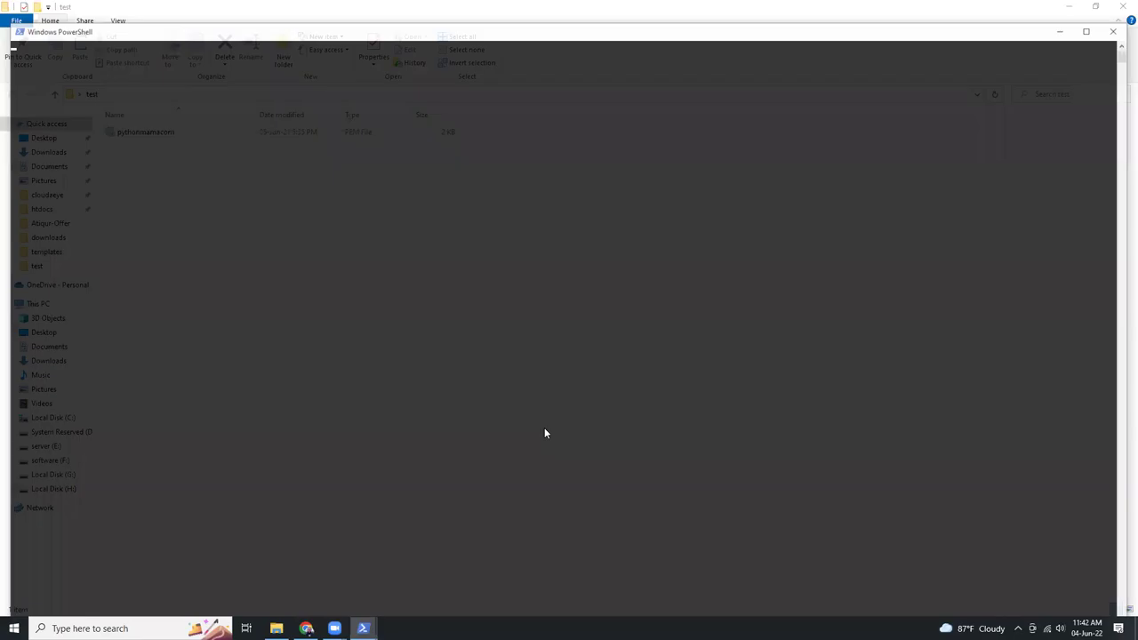
- Copy the private instance's private DNS name ip-10-0-1-93.ec2.internal from EC2
left_click(307, 628)
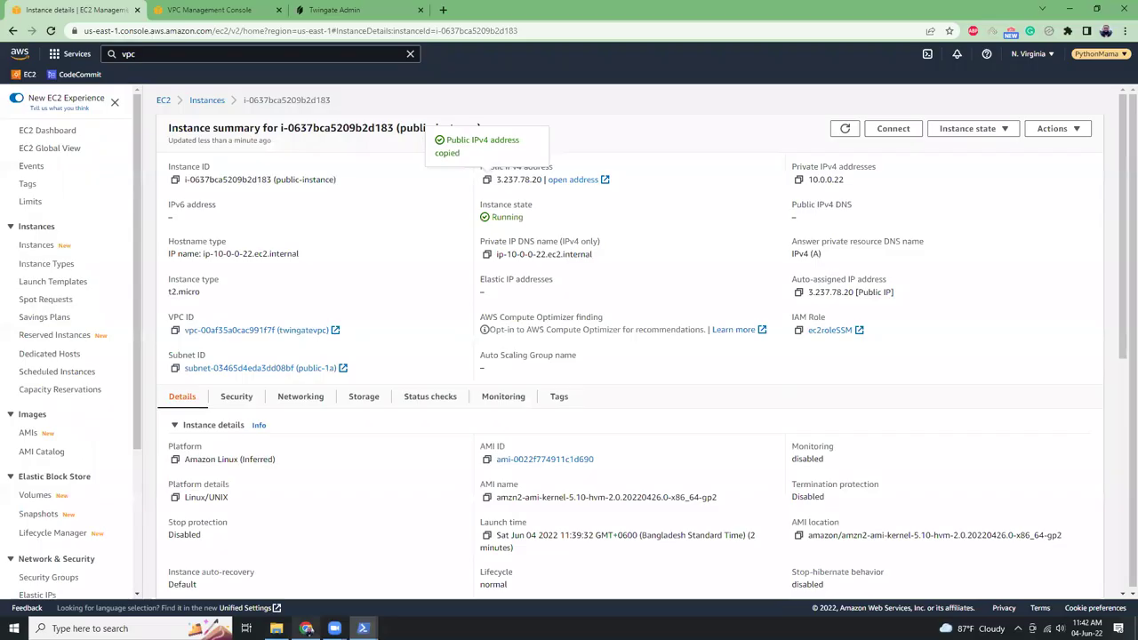
left_click(206, 101)
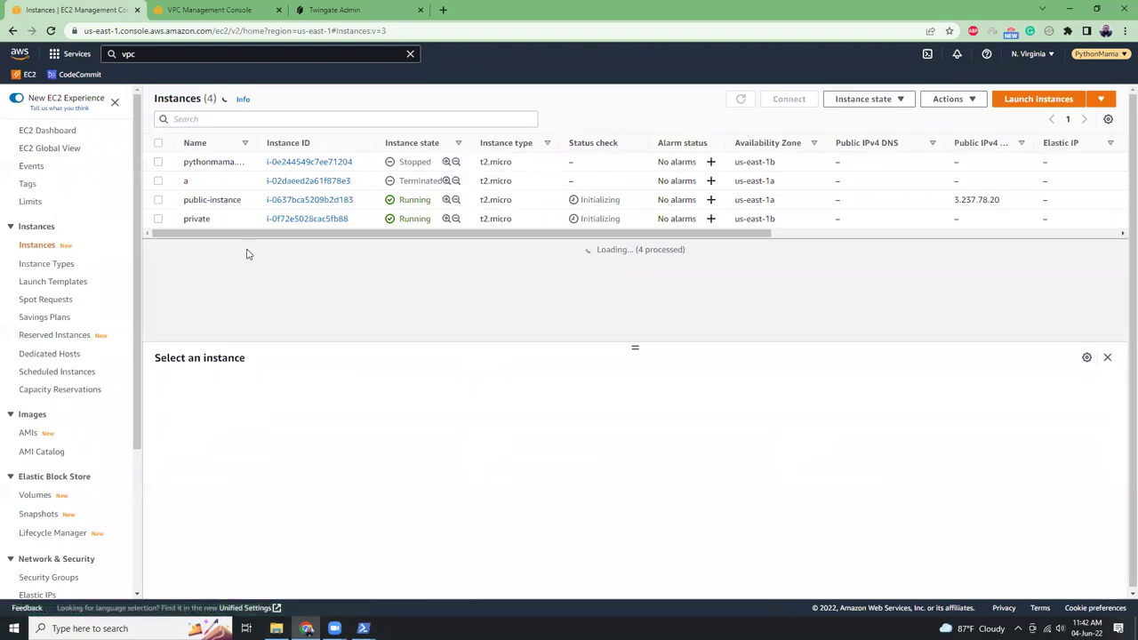
left_click(295, 220)
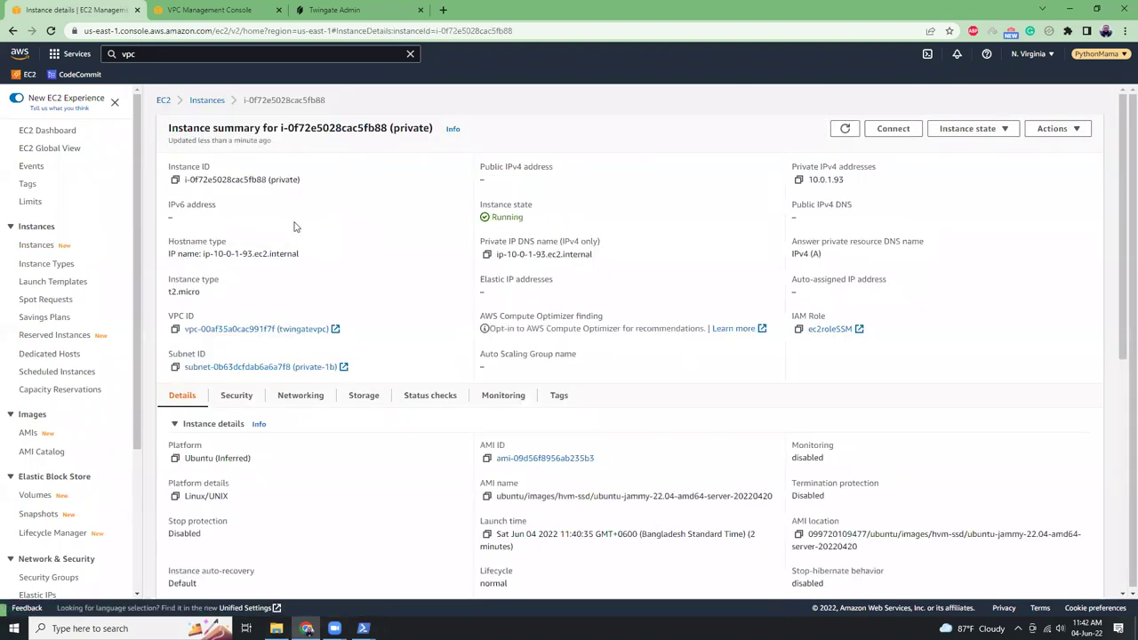
left_click(487, 254)
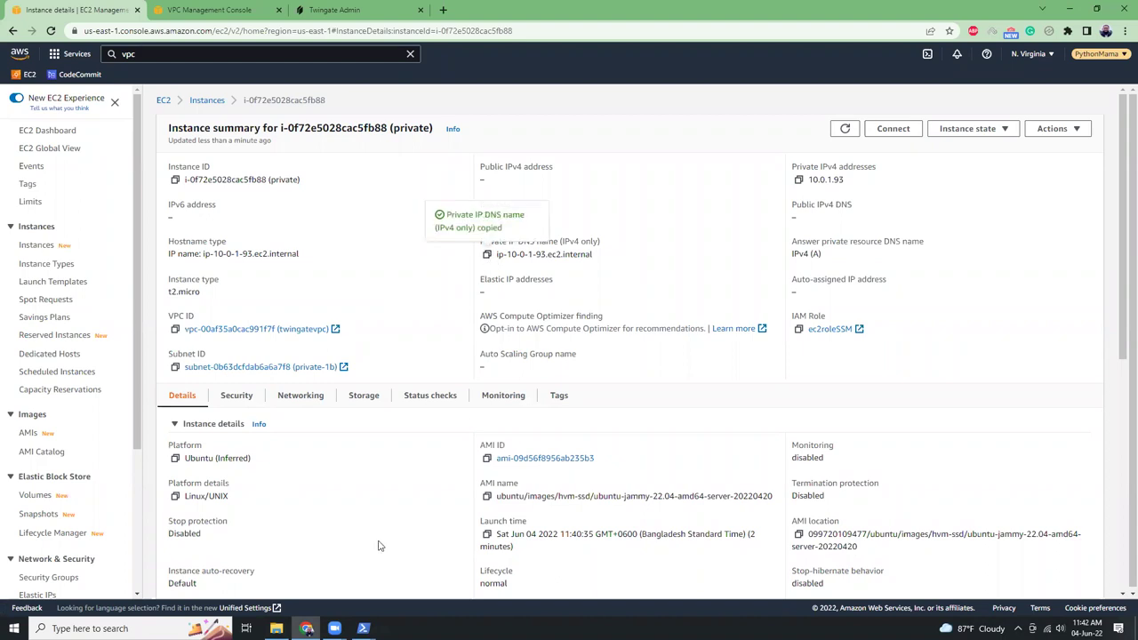
mouse_move(363, 629)
left_click(411, 578)
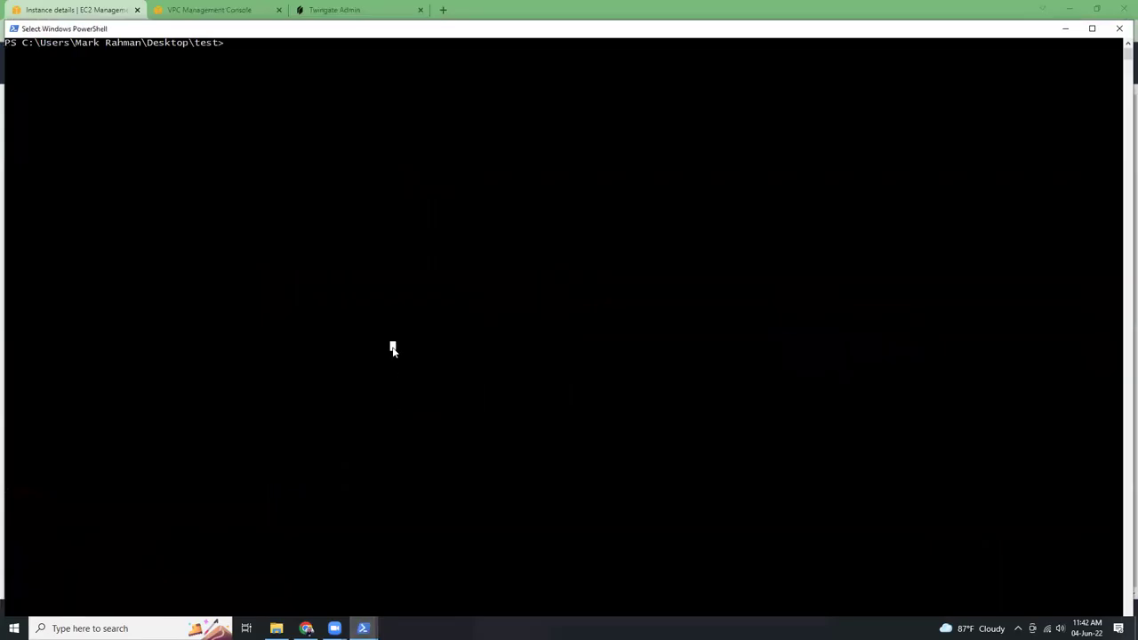
type("ssh -i py")
key("Tab")
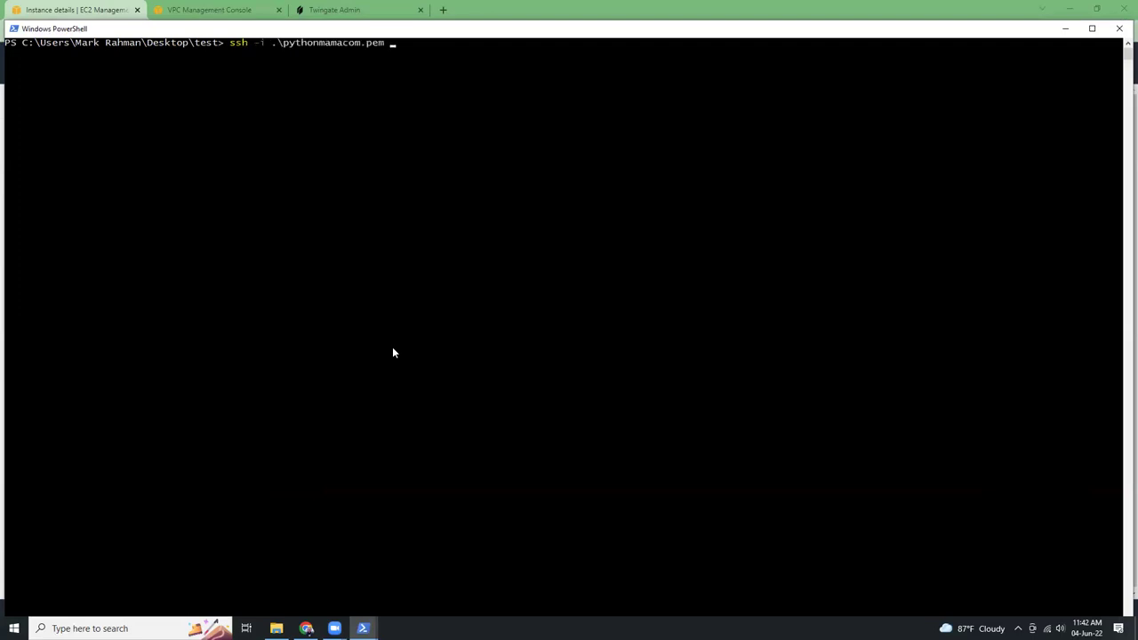
type("ubuntu@ip-10-0-1-93.ec2.internal")
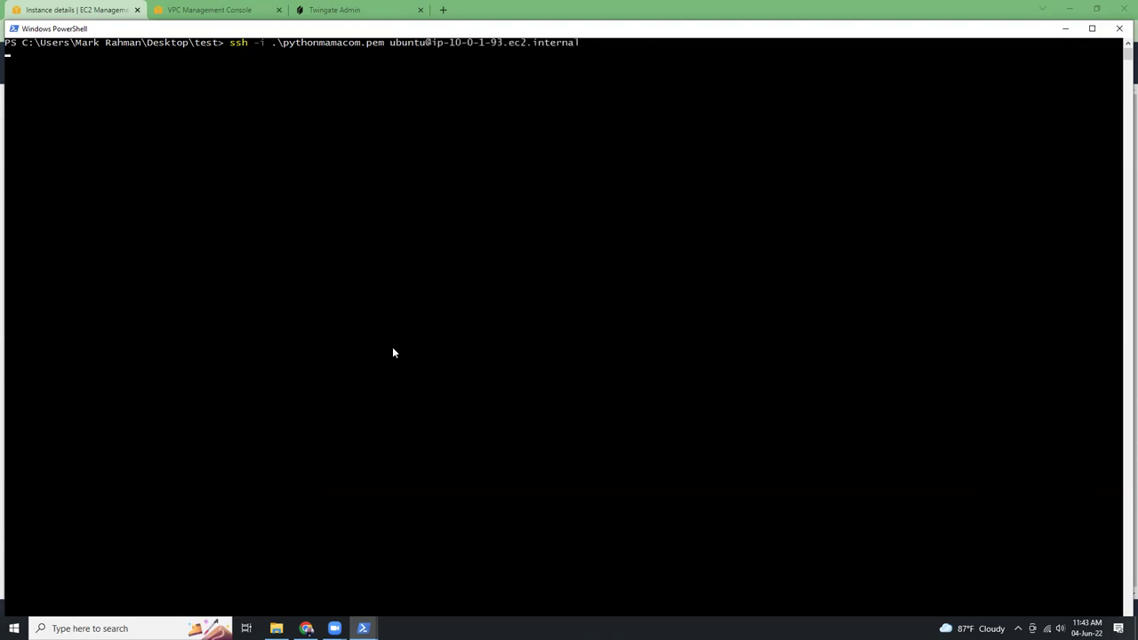
key("Return")
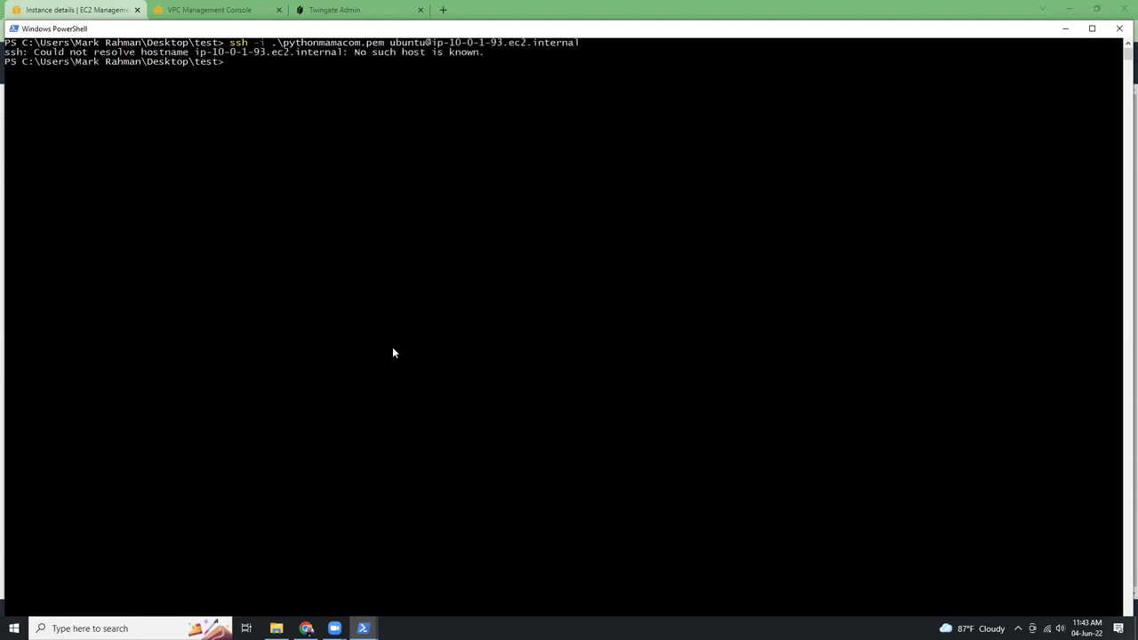
left_click(104, 10)
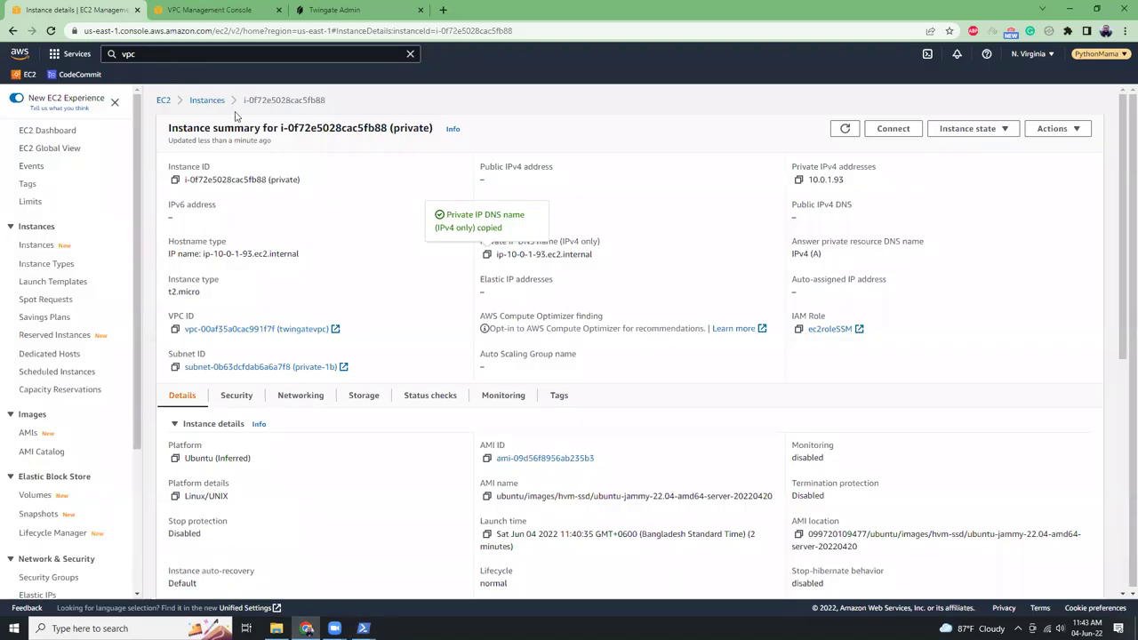
left_click(207, 100)
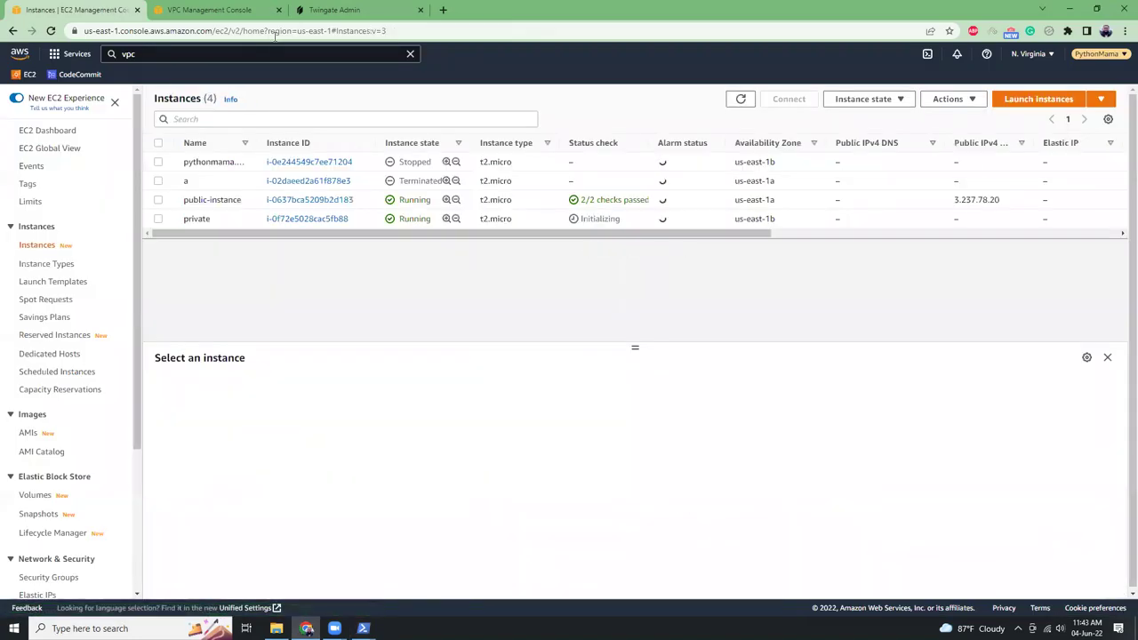
- Add a remote network with Location AWS and the name testingTwingate
left_click(299, 11)
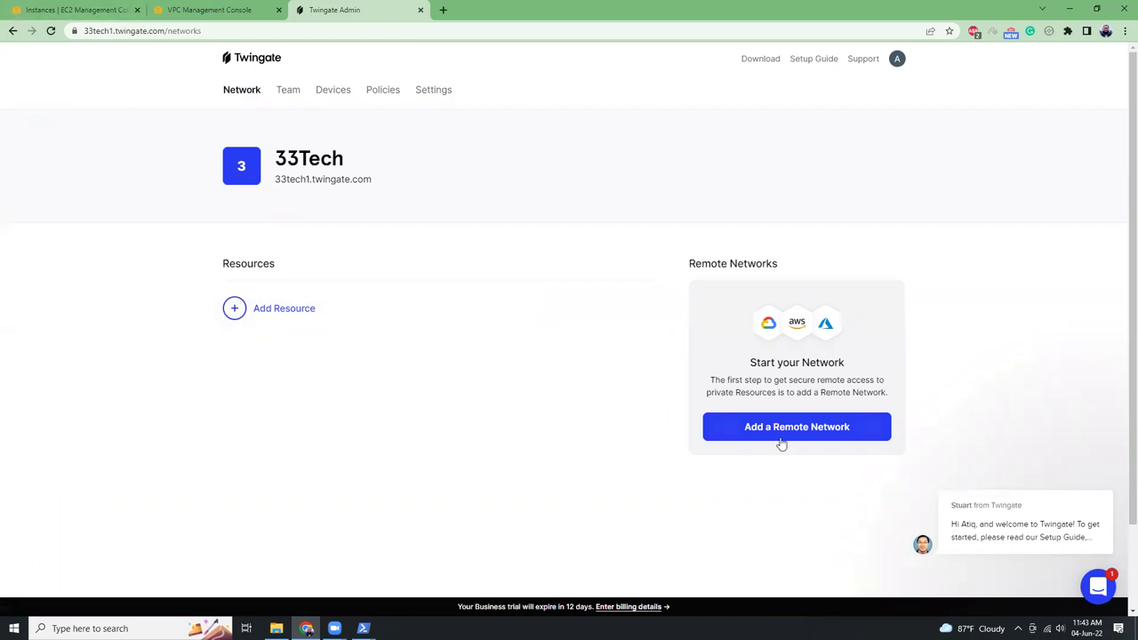
left_click(815, 432)
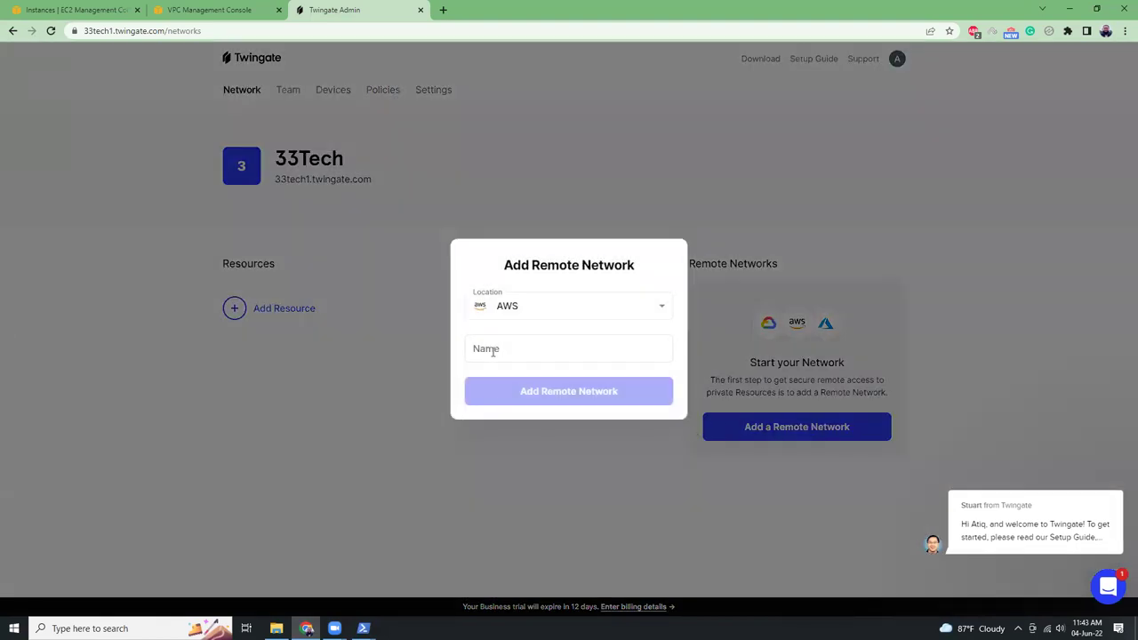
left_click(531, 349)
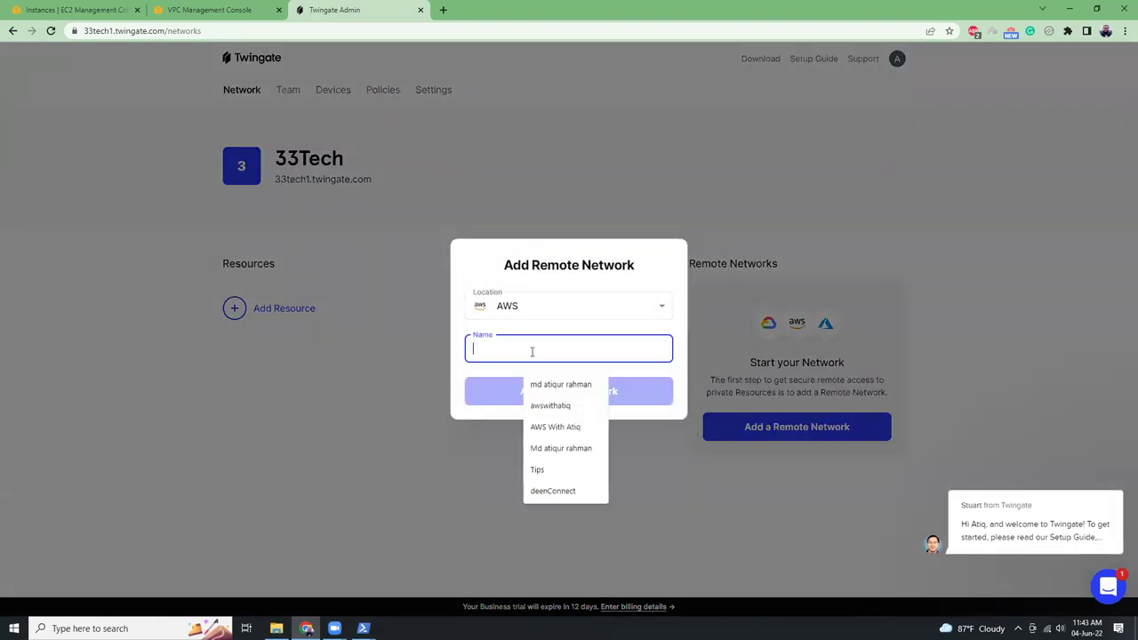
type("testingTwin")
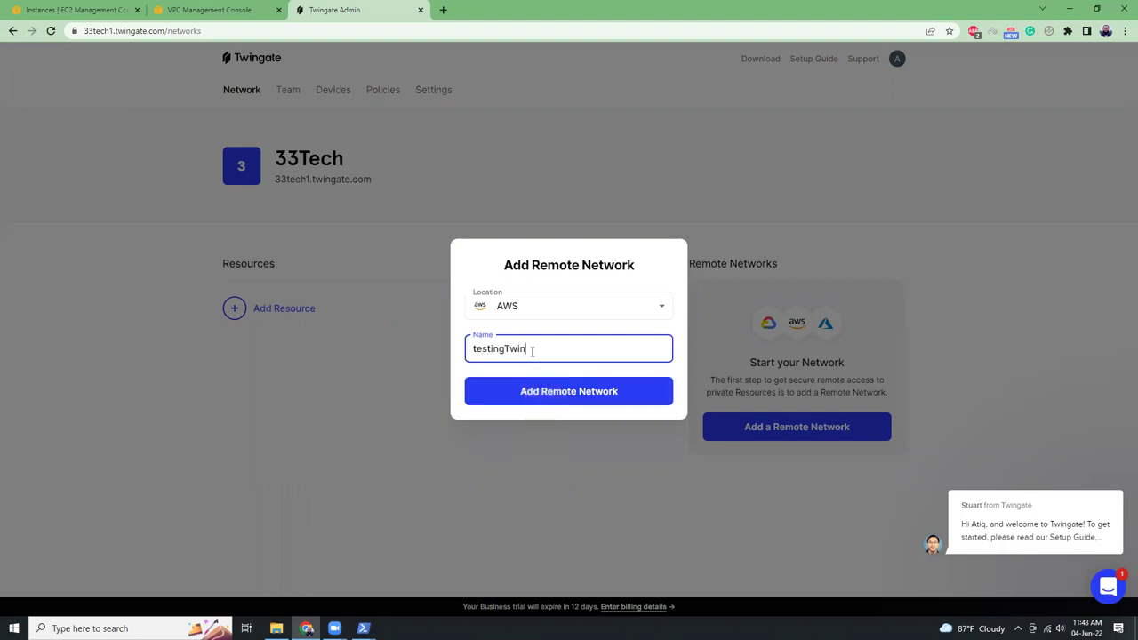
type("gate")
left_click(544, 389)
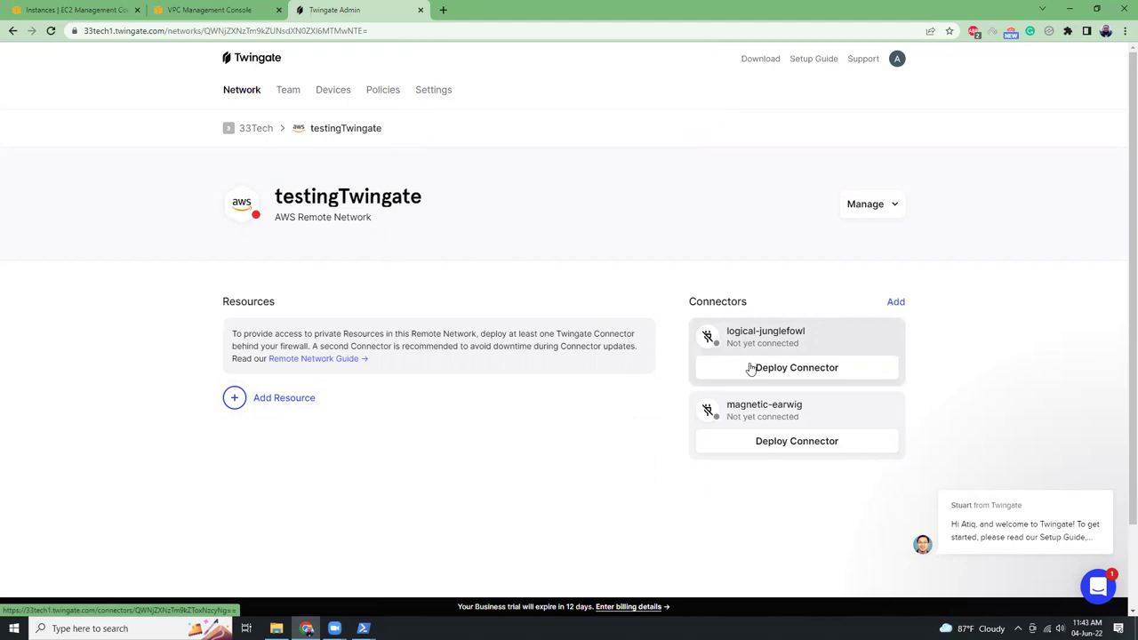
- Start the Docker deployment for magnetic-earwig and generate its tokens, authenticating with Google
left_click(760, 441)
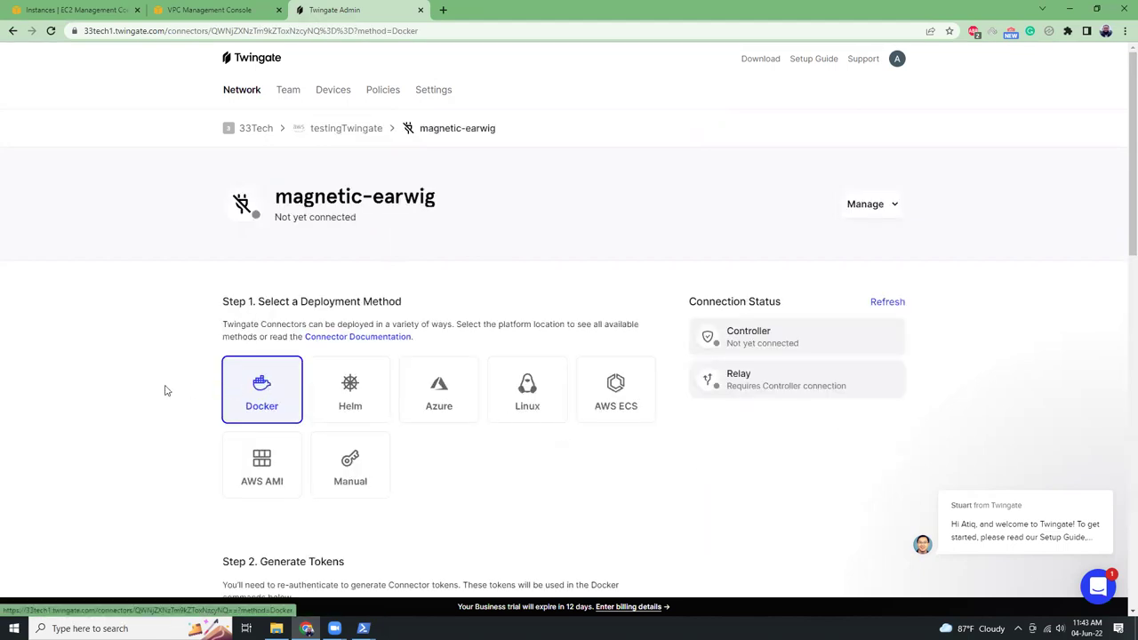
scroll(164, 390, "down", 3)
left_click(421, 439)
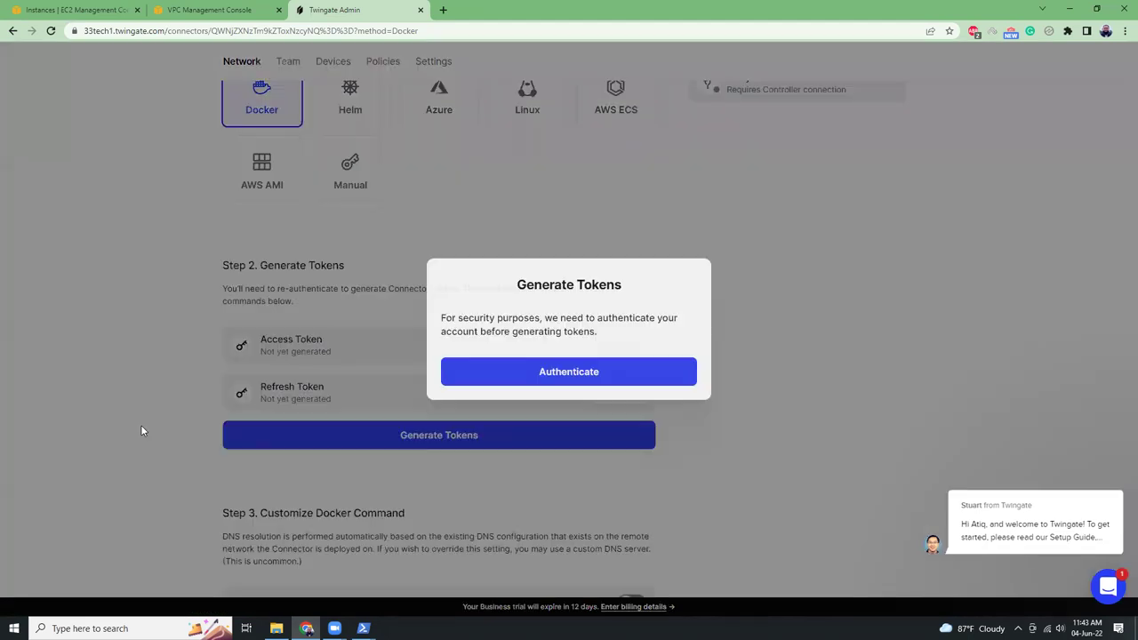
left_click(625, 378)
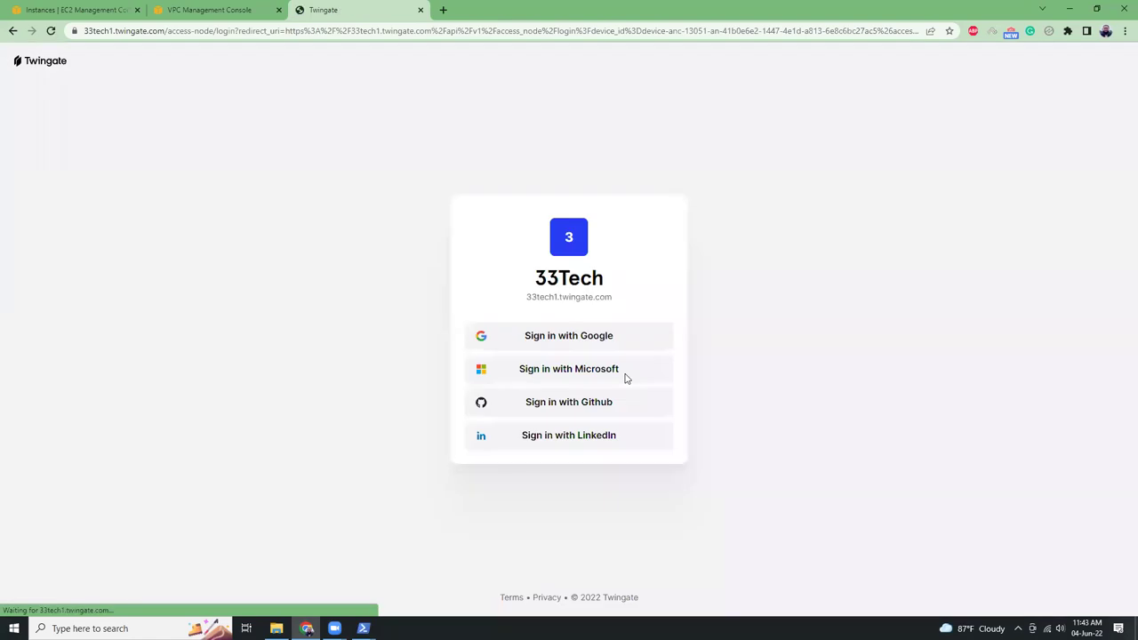
left_click(578, 338)
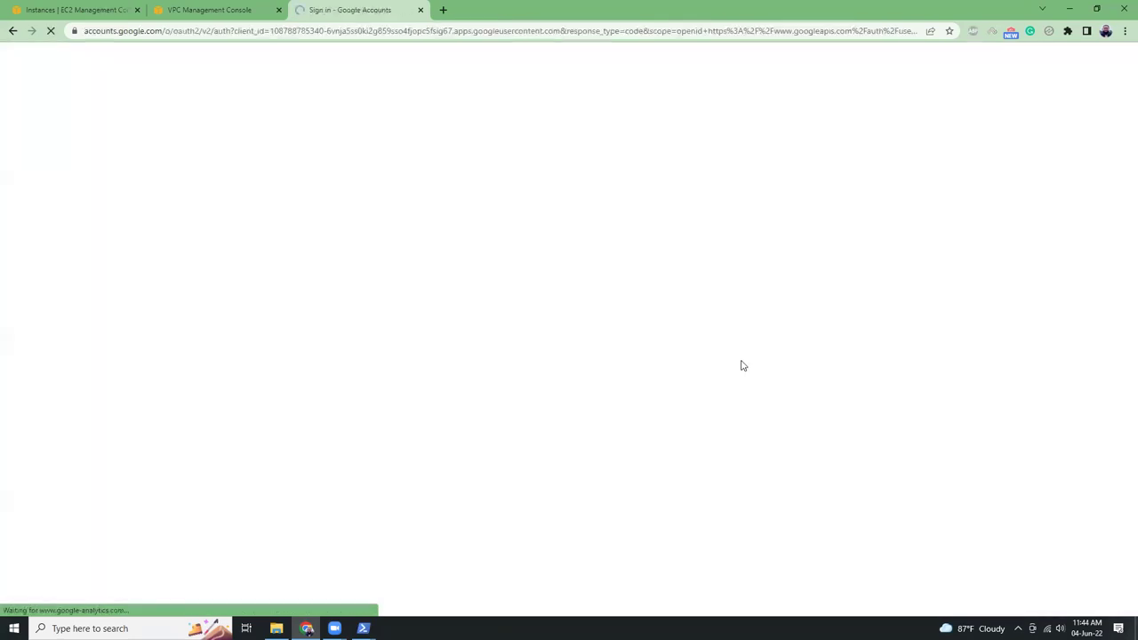
left_click(499, 383)
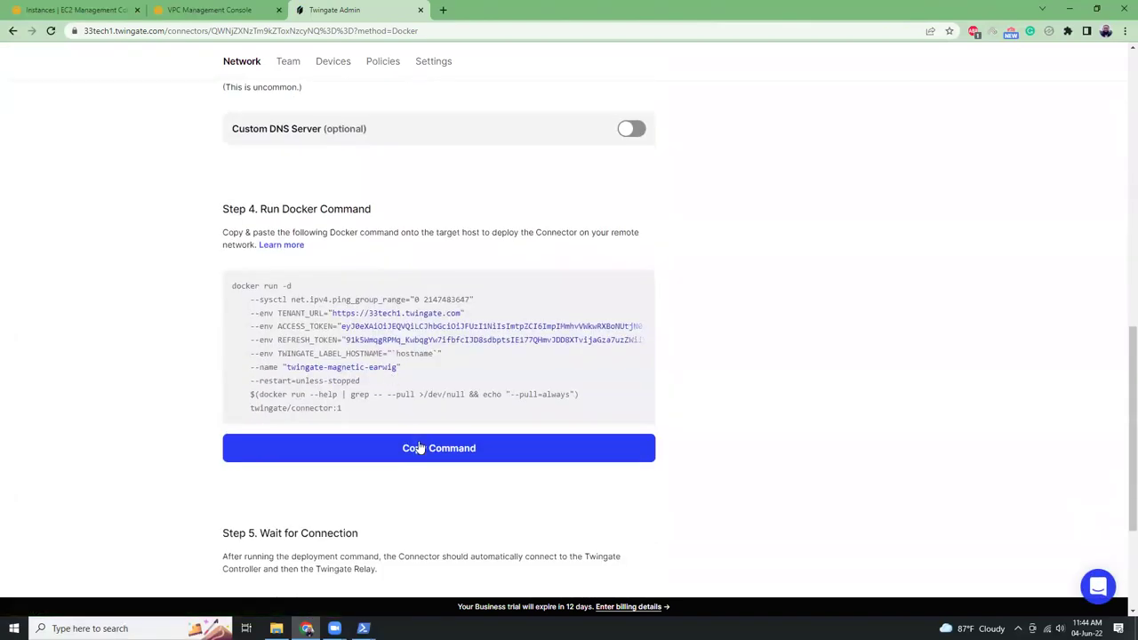
- Copy the connector's Docker run command and return to the ec2-user SSH session
left_click(436, 450)
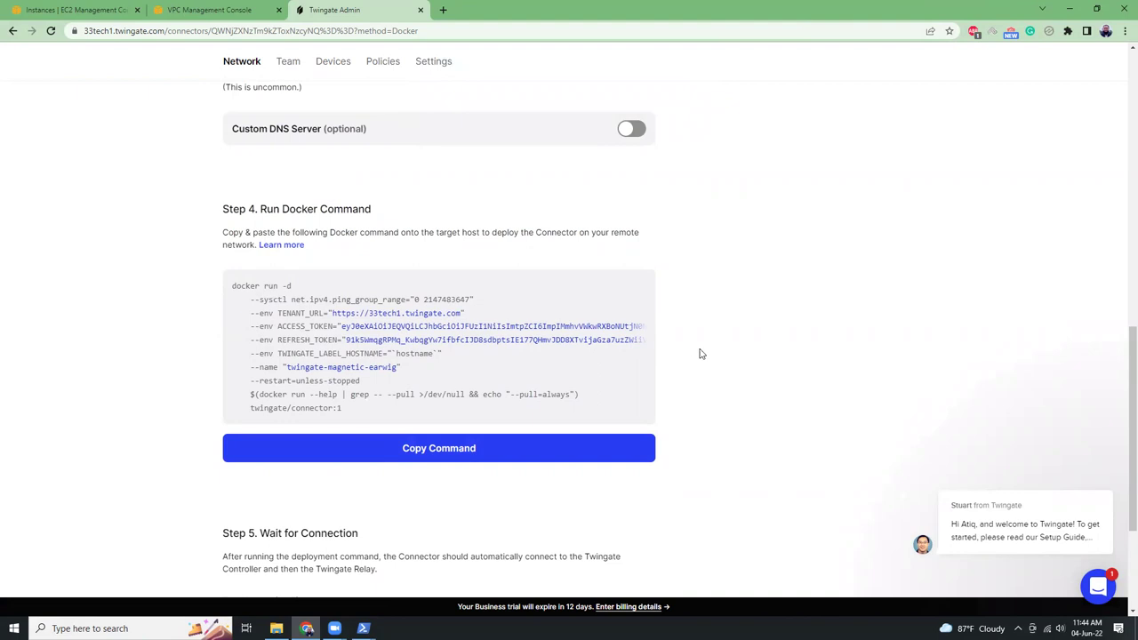
left_click(363, 629)
left_click(303, 551)
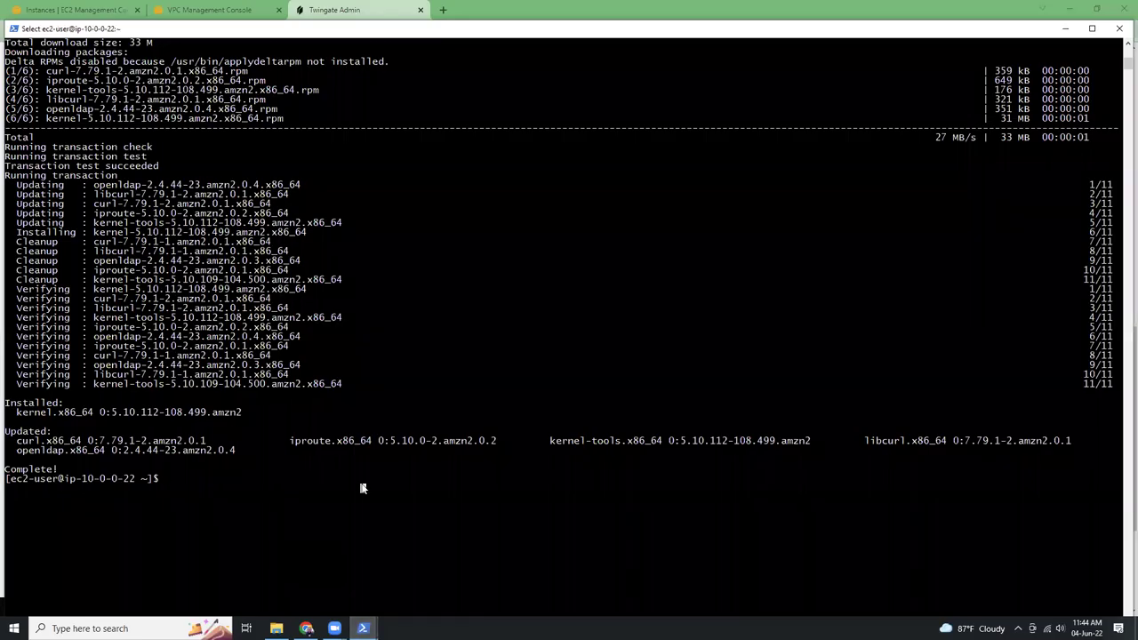
- Become root with sudo su and install Docker with yum, confirming with y
type("sudo s")
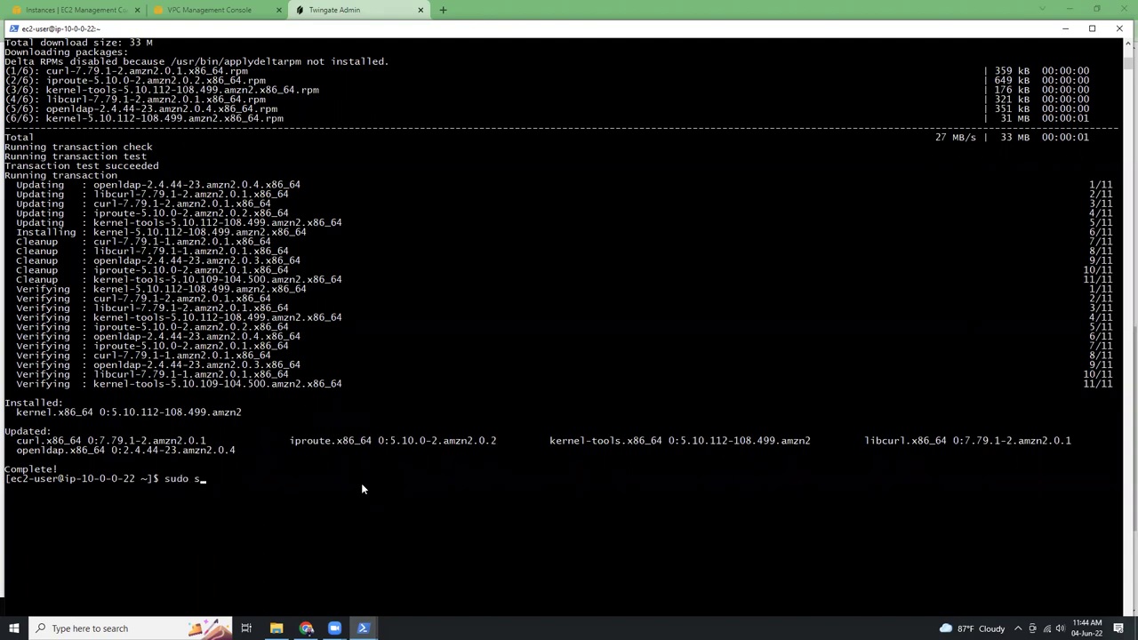
type("u")
key("Return")
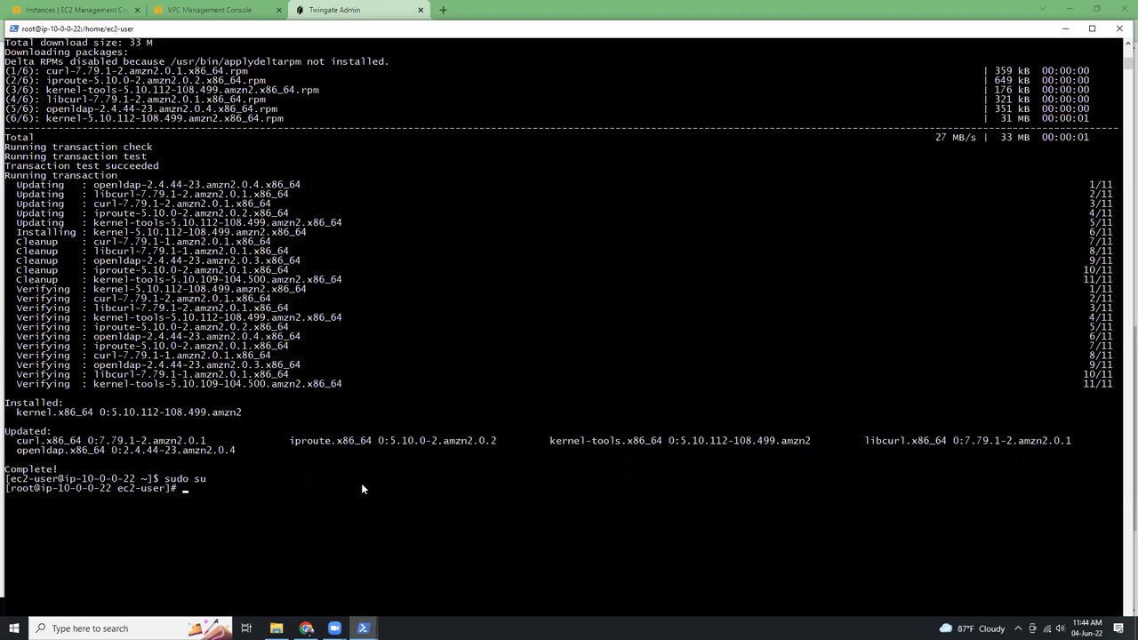
type("yum install docker")
key("Return")
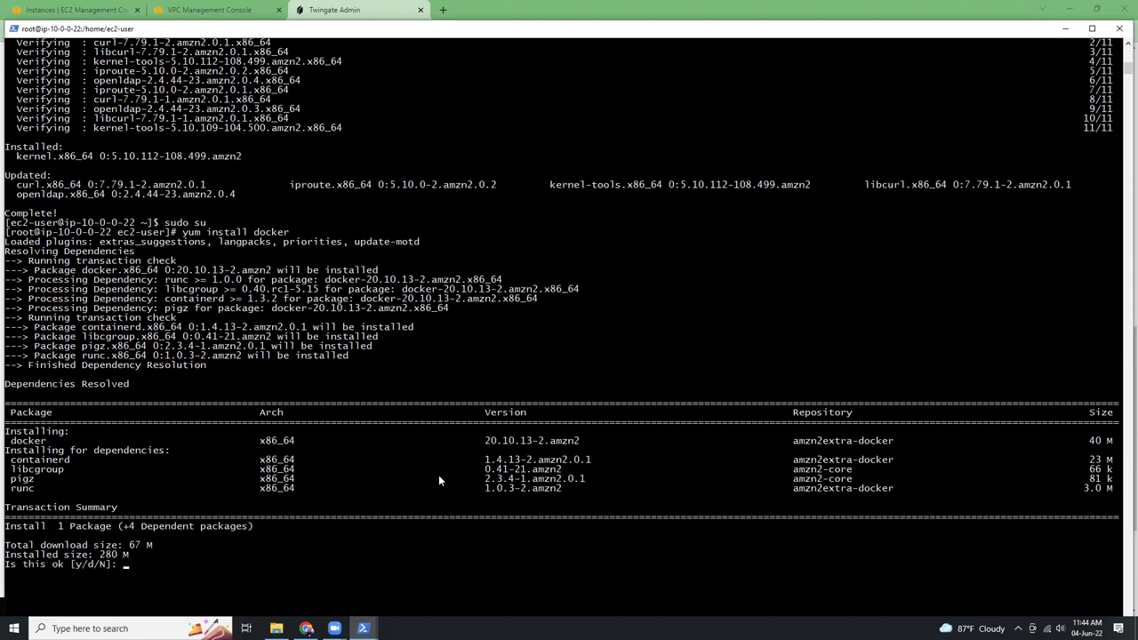
type("y")
key("Return")
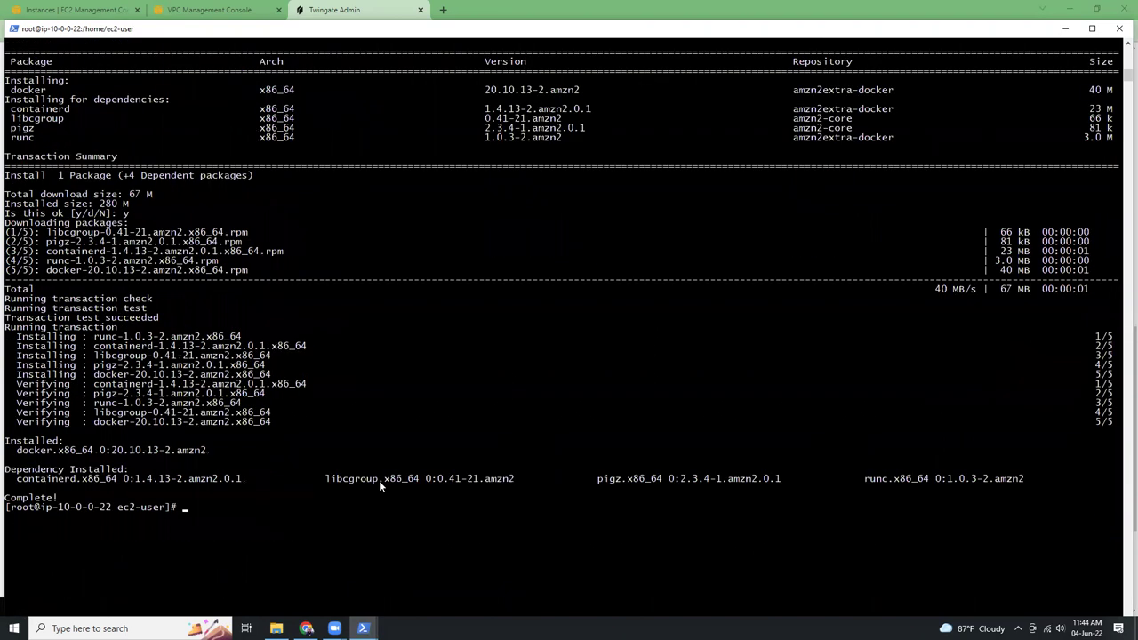
scroll(379, 484, "down", 2)
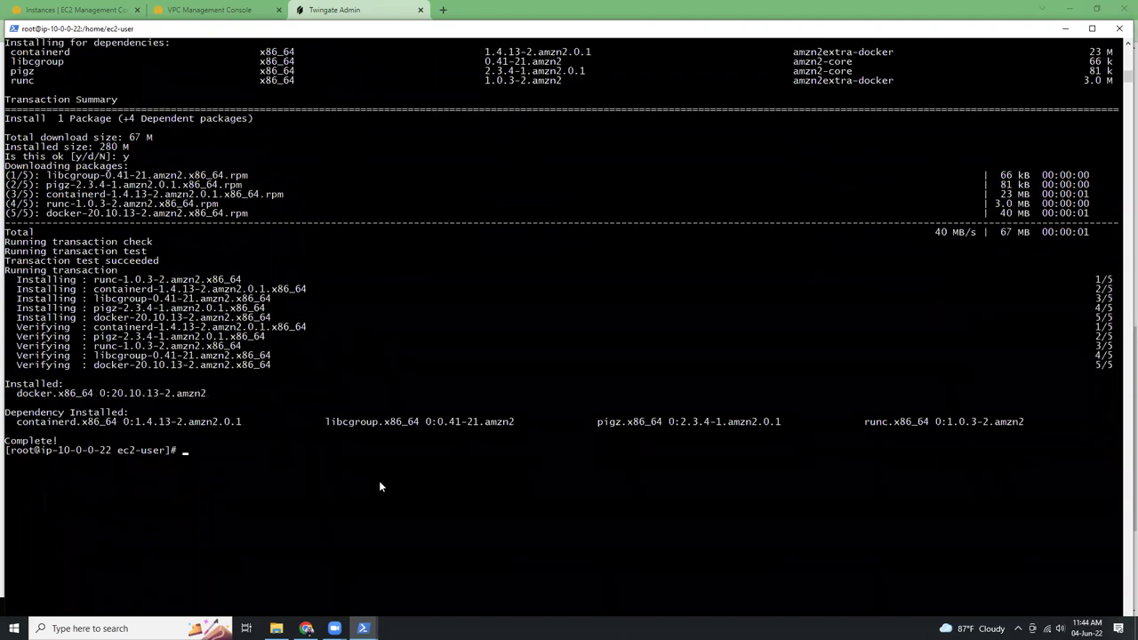
- Run 'systemctl start docker' to start the Docker service
type("systemctl start docker")
key("Return")
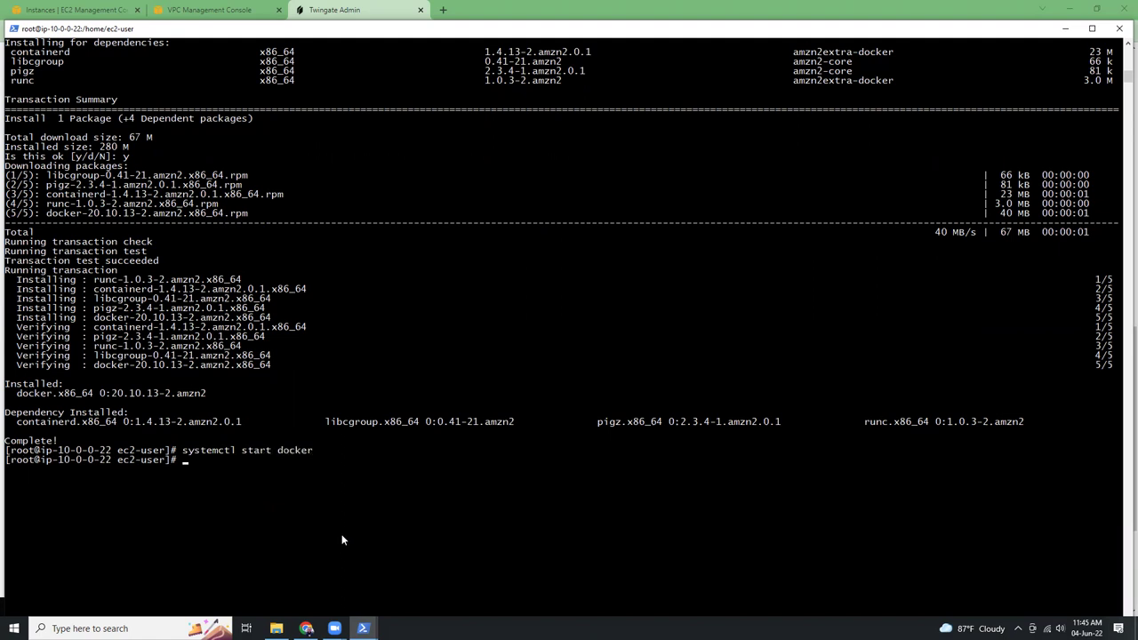
- Copy the connector's Docker deployment command and paste it into the PowerShell SSH session
left_click(305, 628)
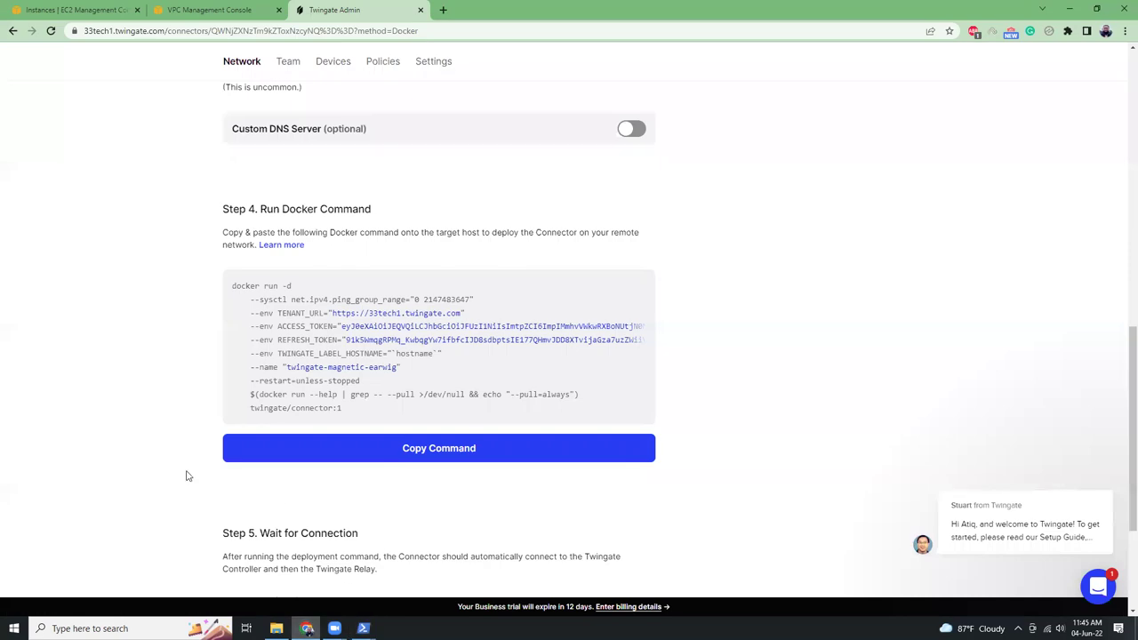
left_click(383, 454)
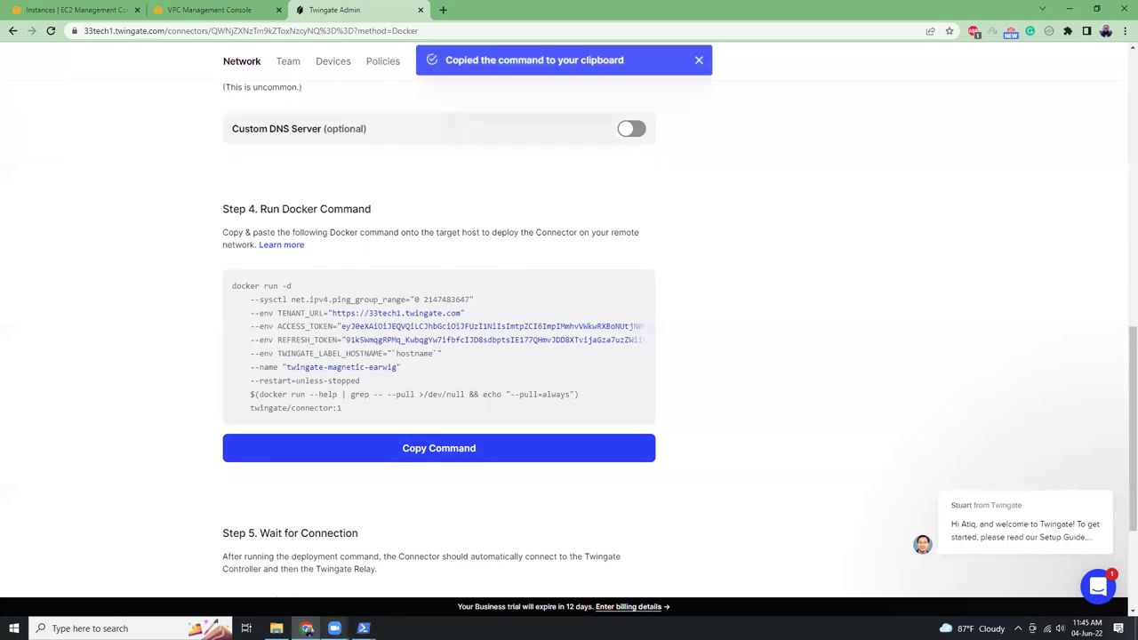
mouse_move(334, 627)
left_click(314, 571)
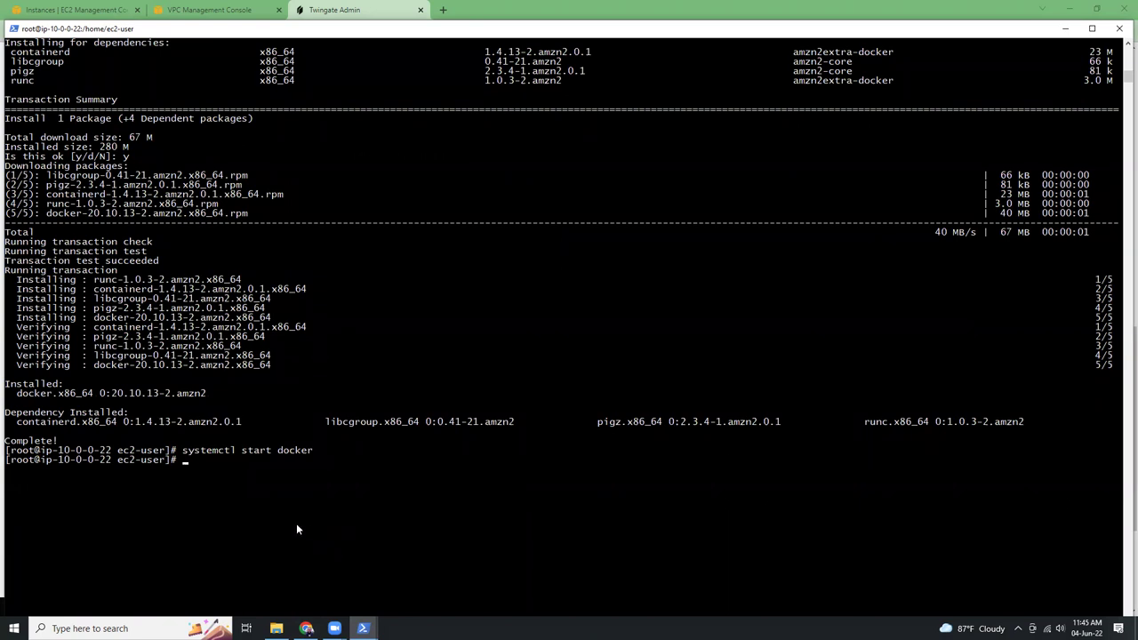
right_click(246, 487)
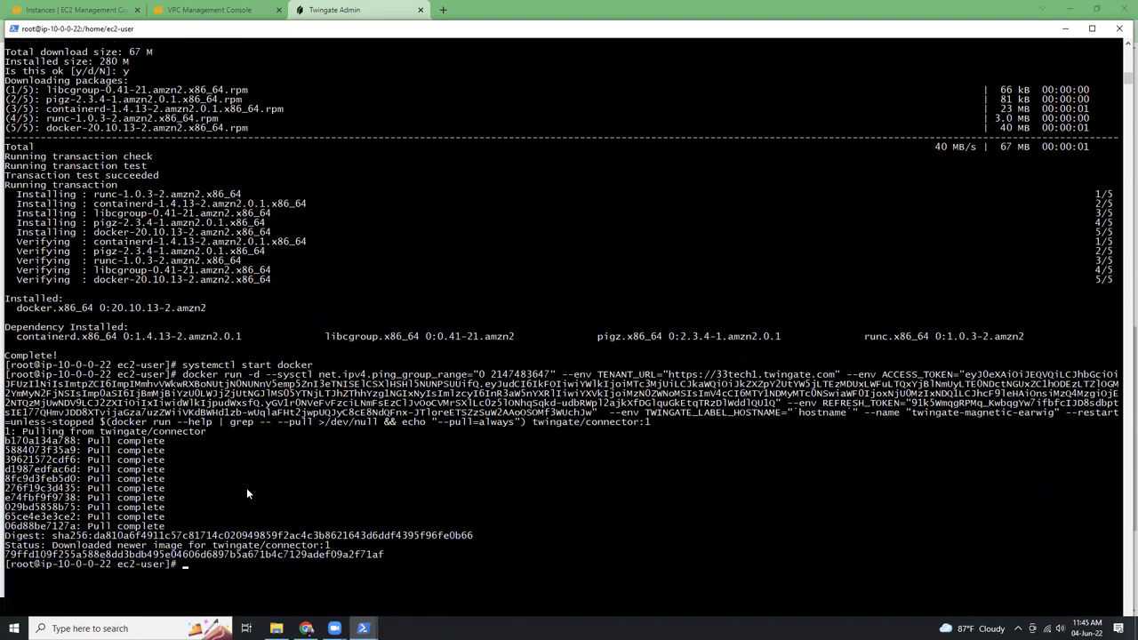
- Check on the Twingate page that magnetic-earwig now shows Connected
left_click(306, 628)
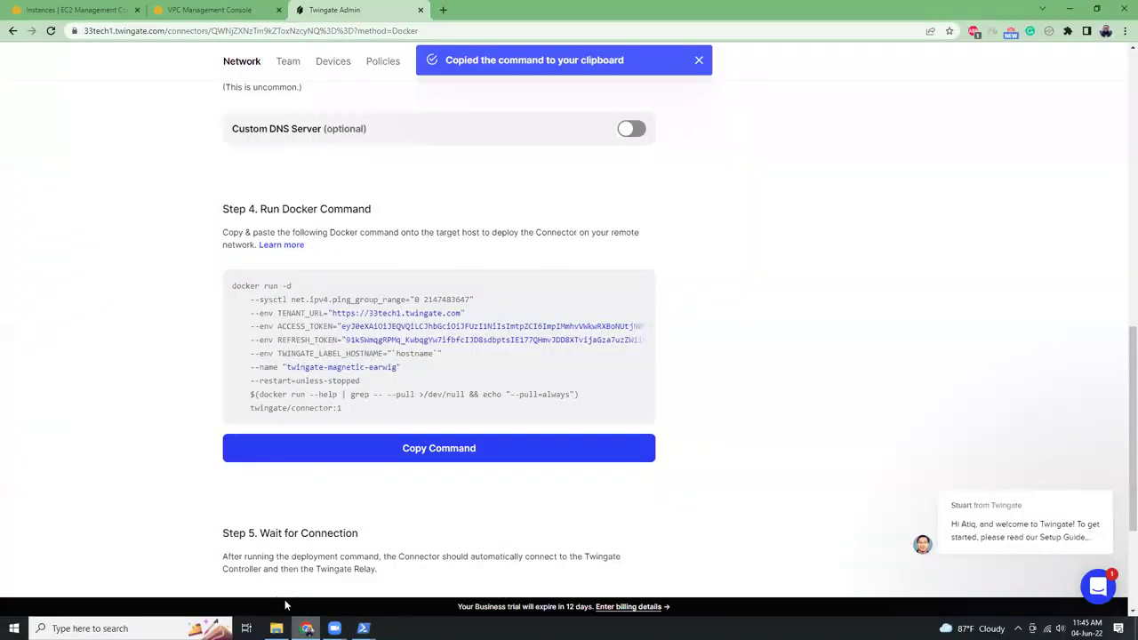
scroll(138, 396, "up", 2)
scroll(139, 396, "up", 7)
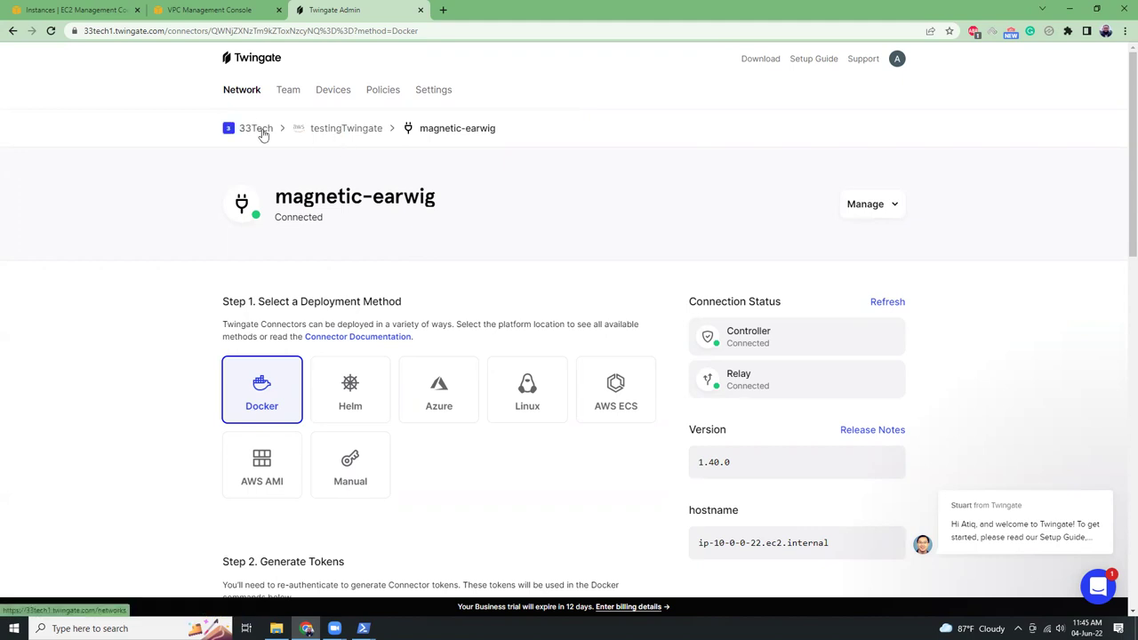
- Start a new resource in testingTwingate and copy the private instance's private DNS name
left_click(254, 98)
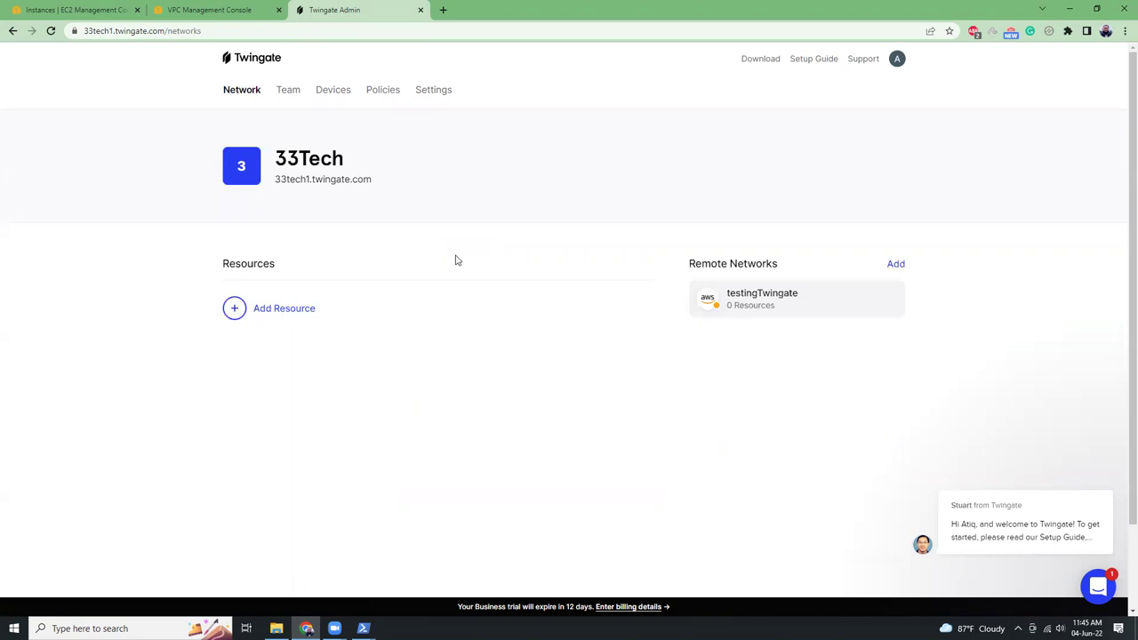
left_click(772, 302)
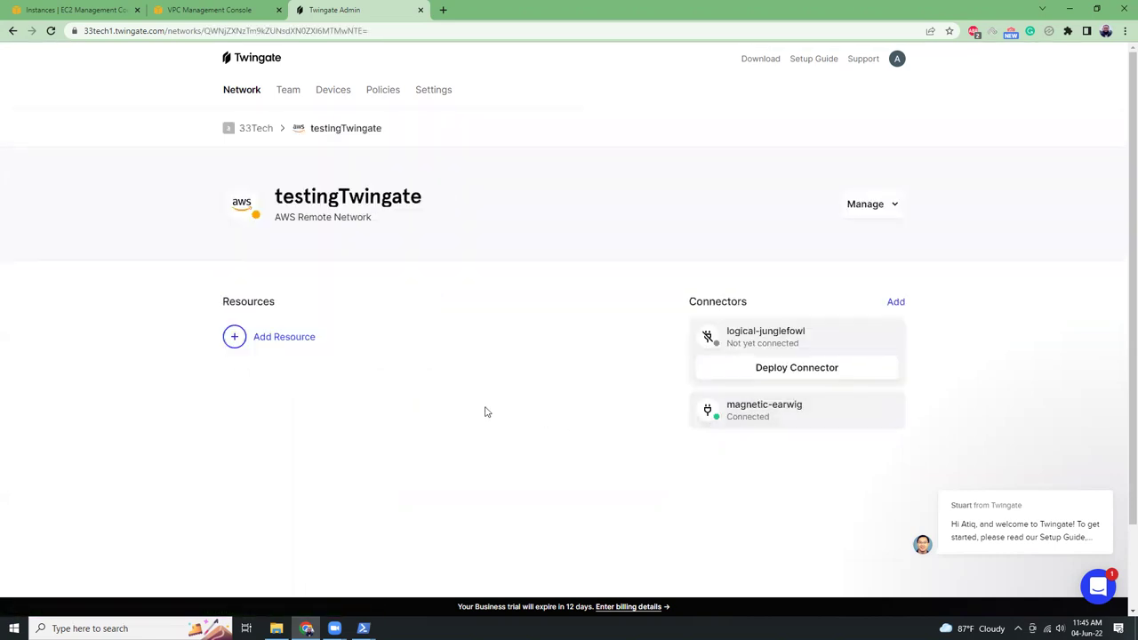
left_click(278, 343)
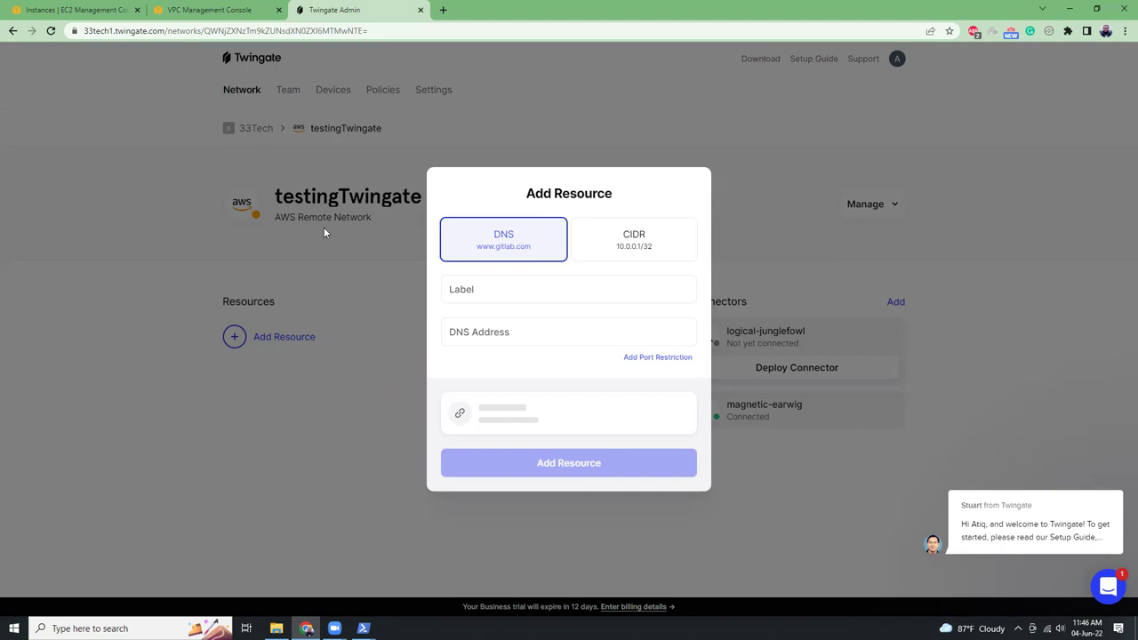
left_click(75, 10)
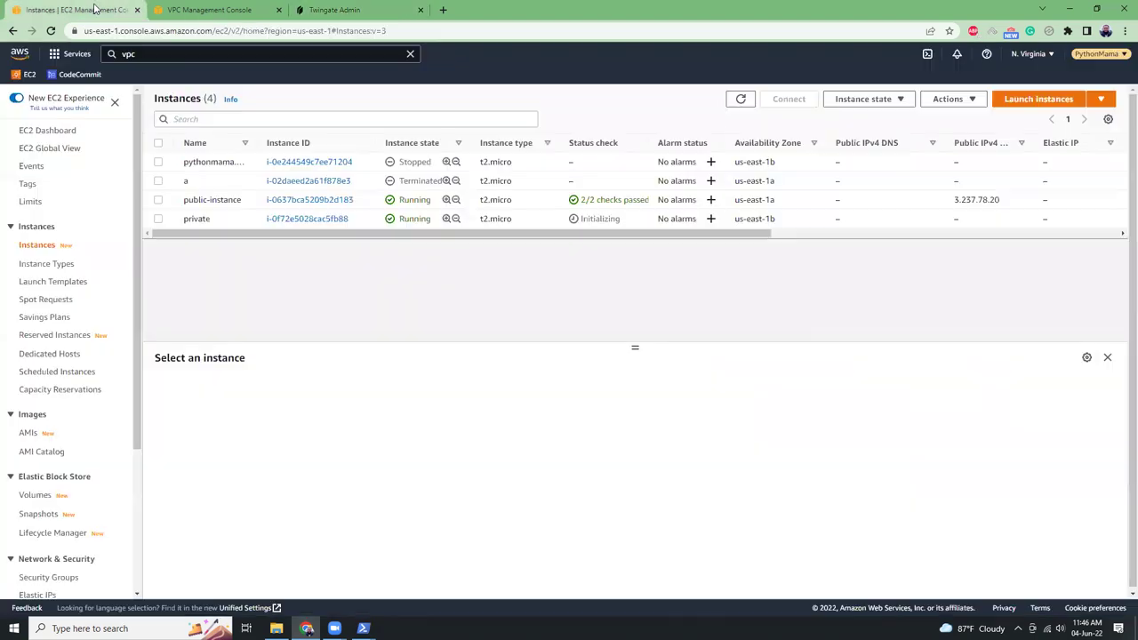
left_click(293, 219)
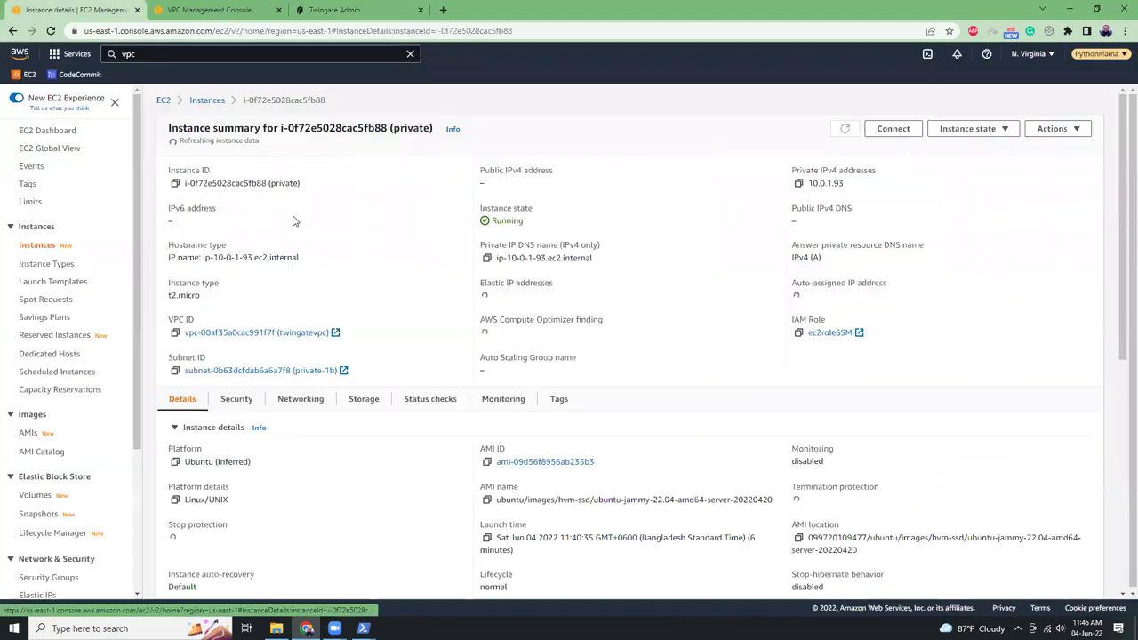
left_click(487, 255)
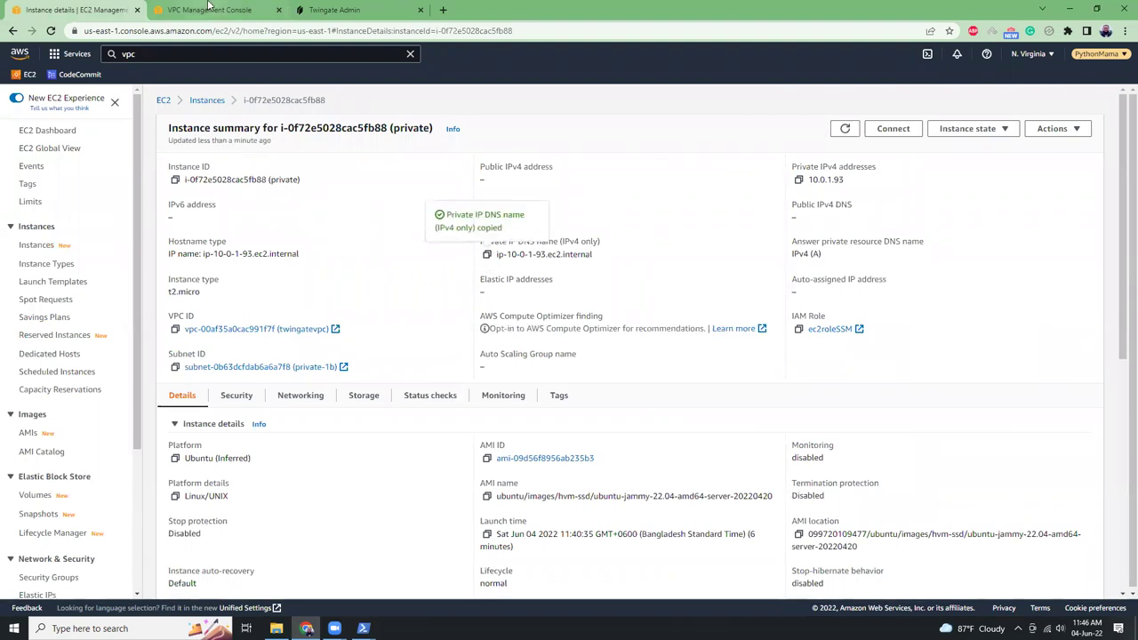
left_click(303, 13)
- Add resource privateInstance at ip-10-0-1-93.ec2.internal and grant the Everyone group access
left_click(513, 290)
type("pri")
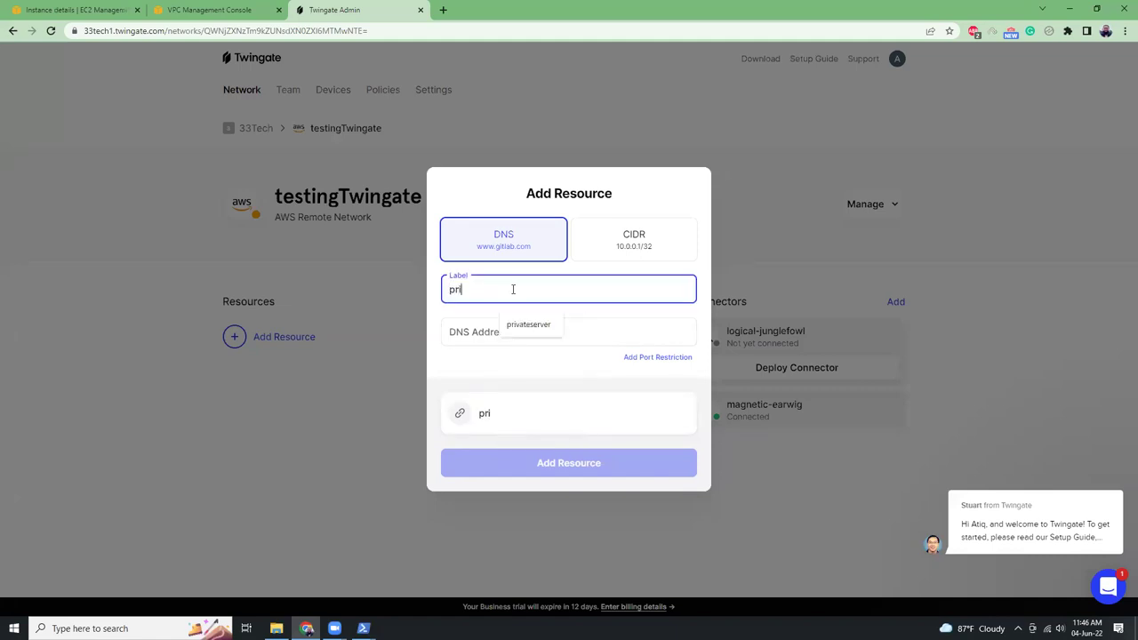
type("vateInstane")
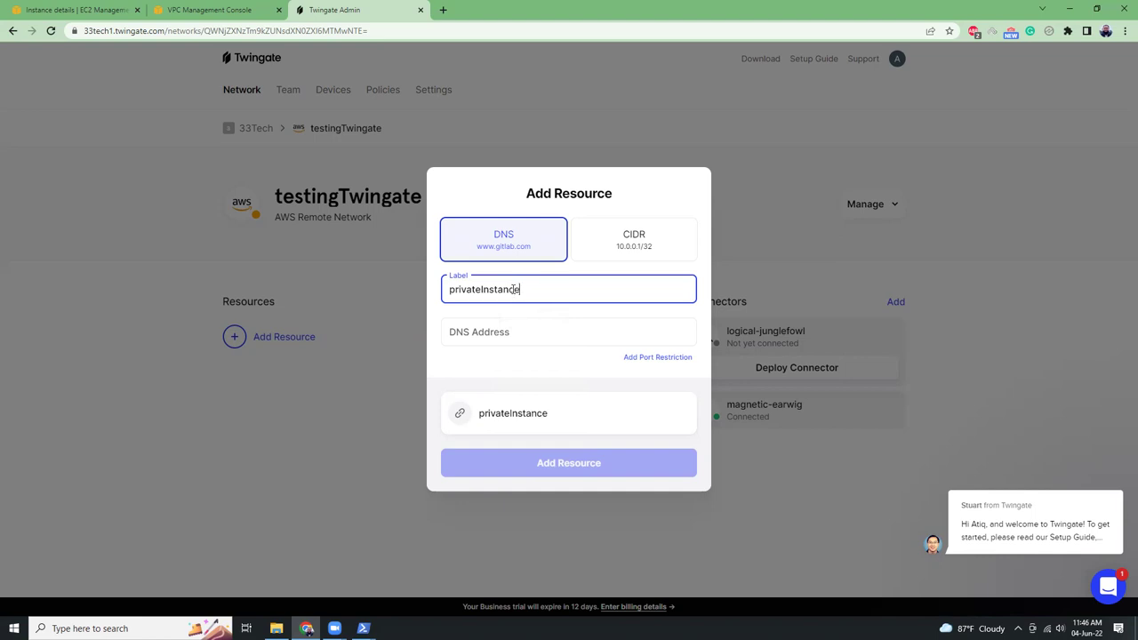
left_click(527, 330)
key("ctrl+v")
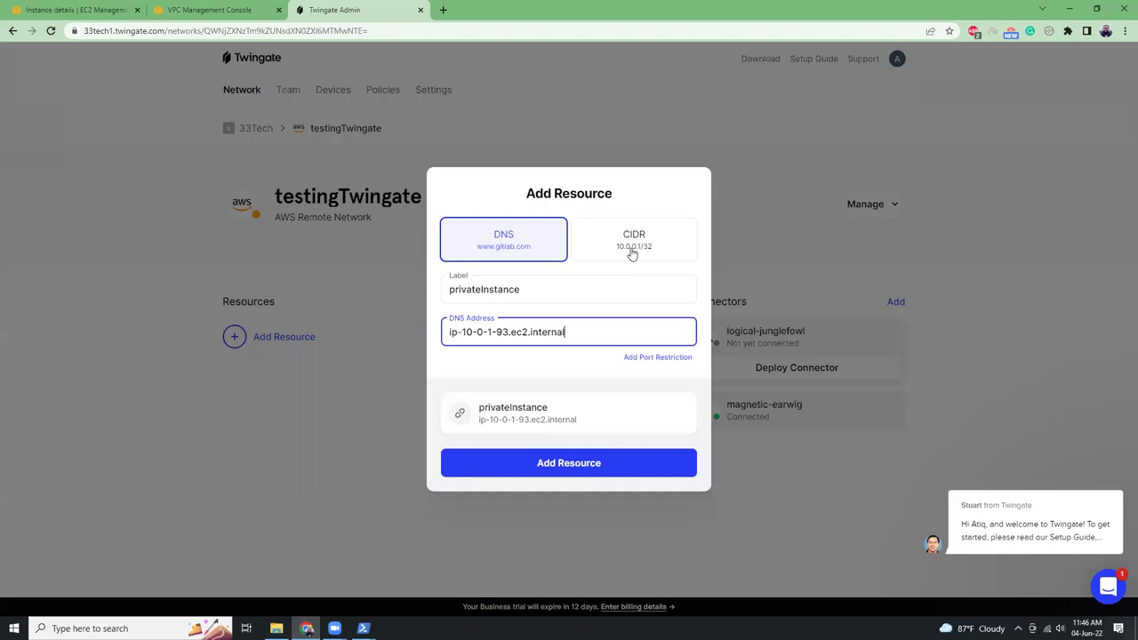
left_click(531, 365)
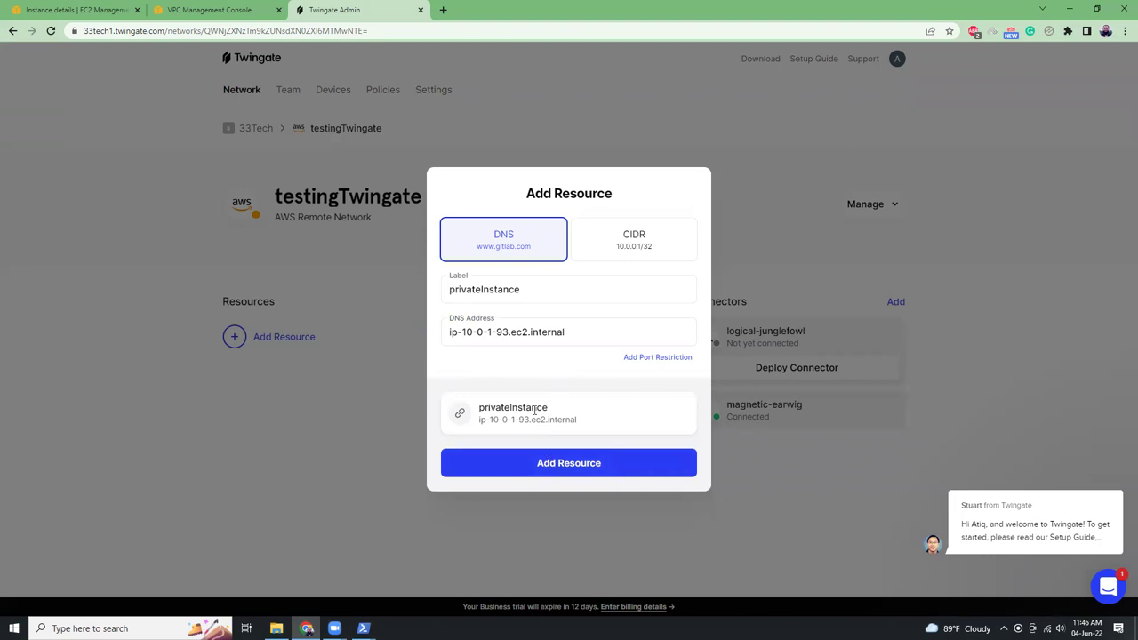
left_click(544, 461)
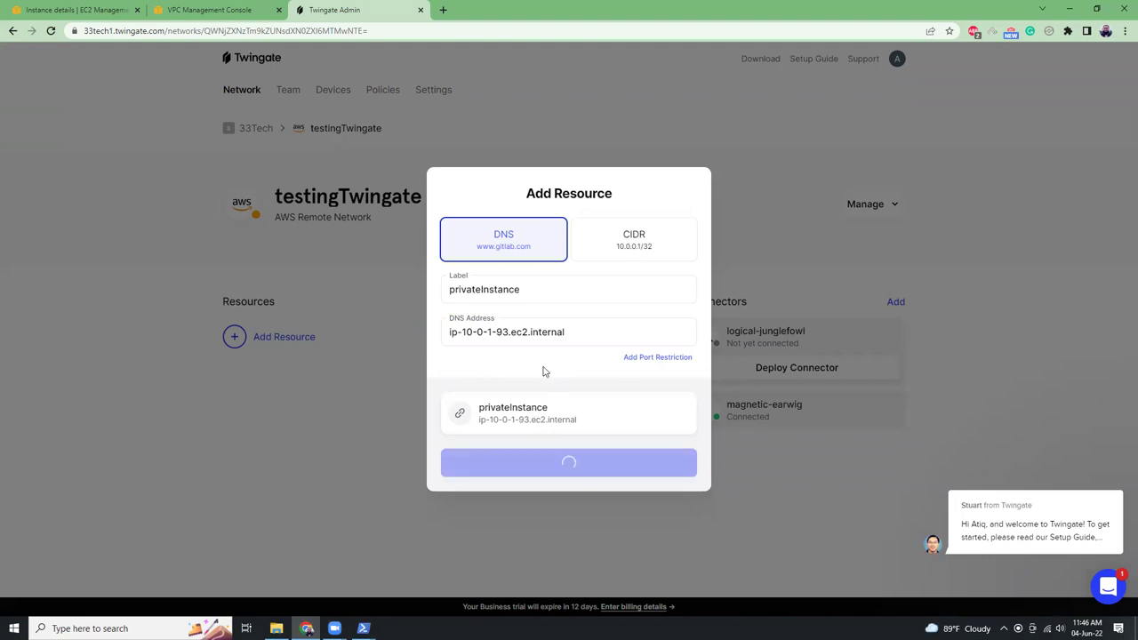
left_click(495, 249)
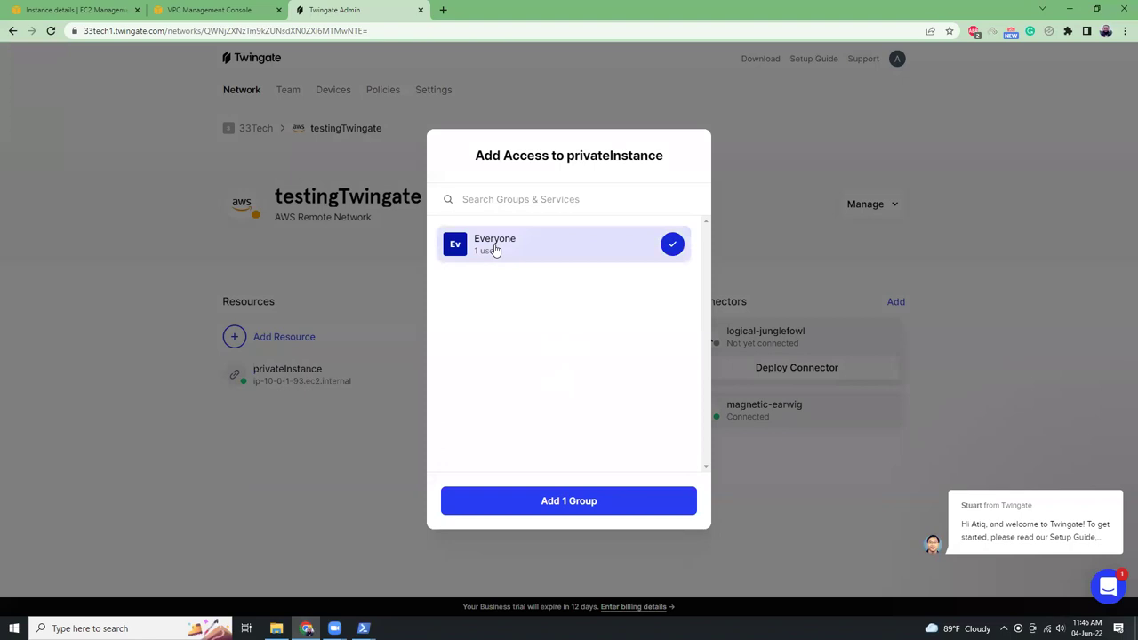
left_click(564, 503)
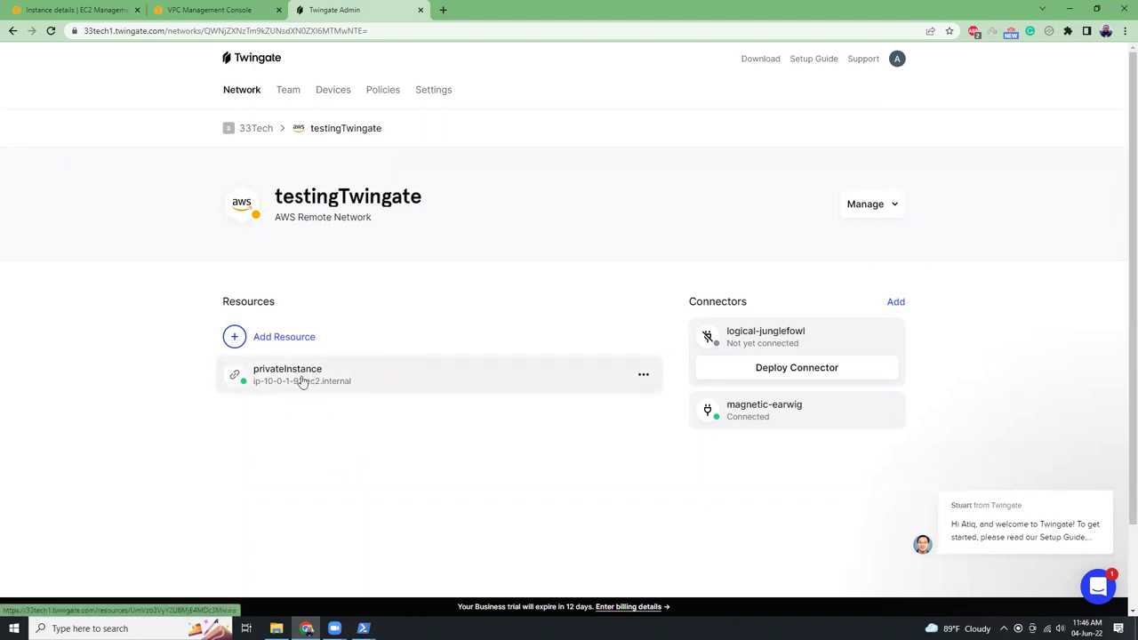
- Log the Twingate tray client in with a Google account
left_click(1004, 628)
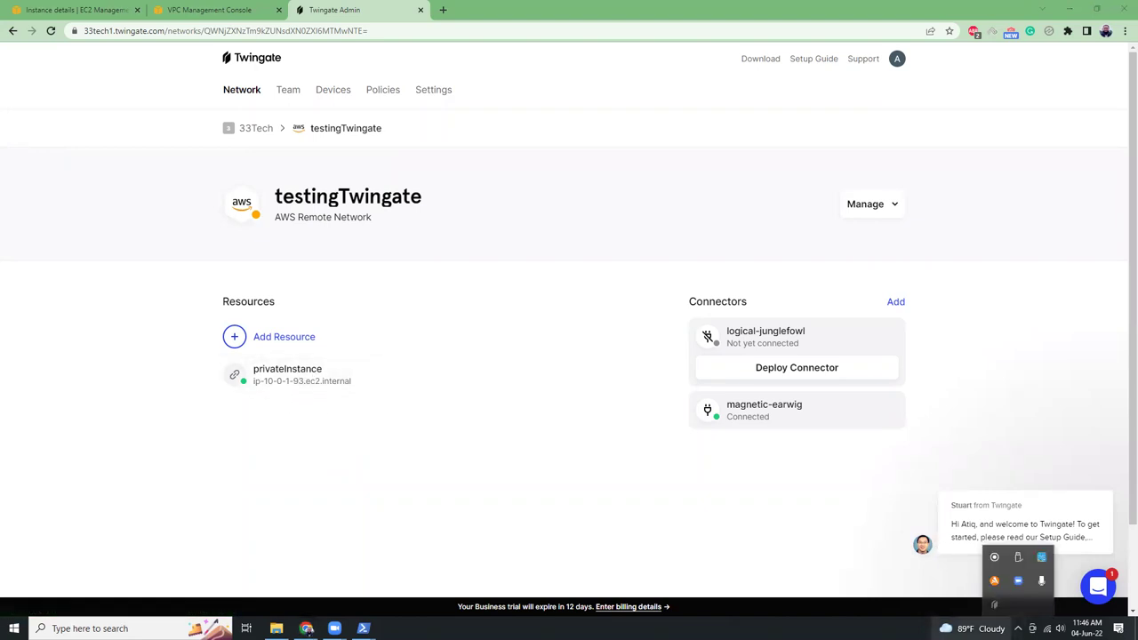
left_click(994, 604)
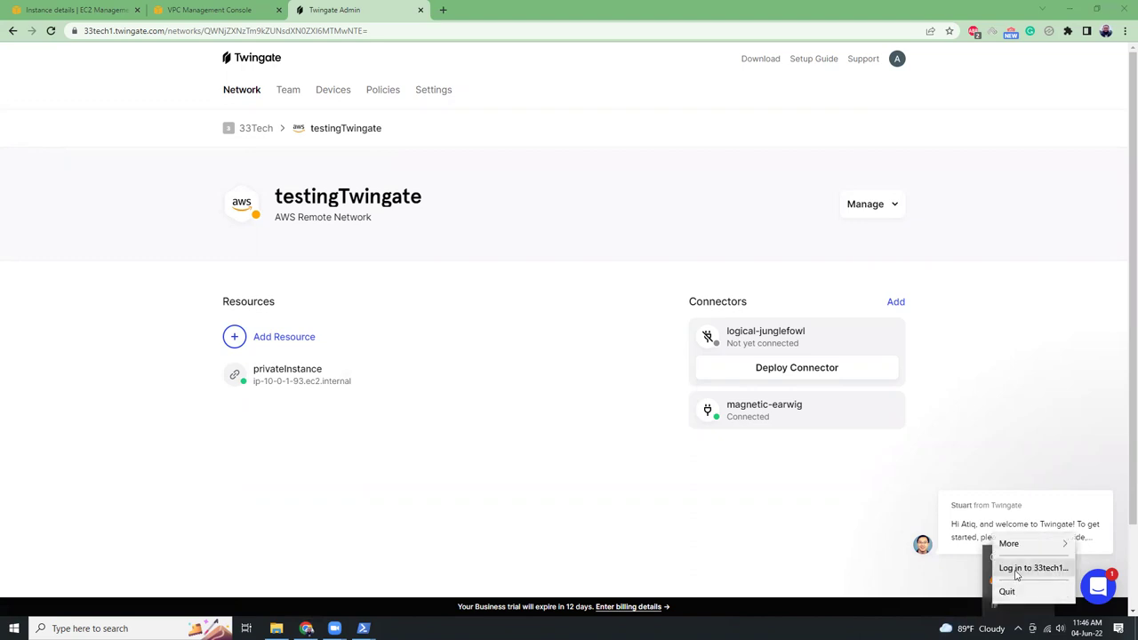
left_click(1016, 571)
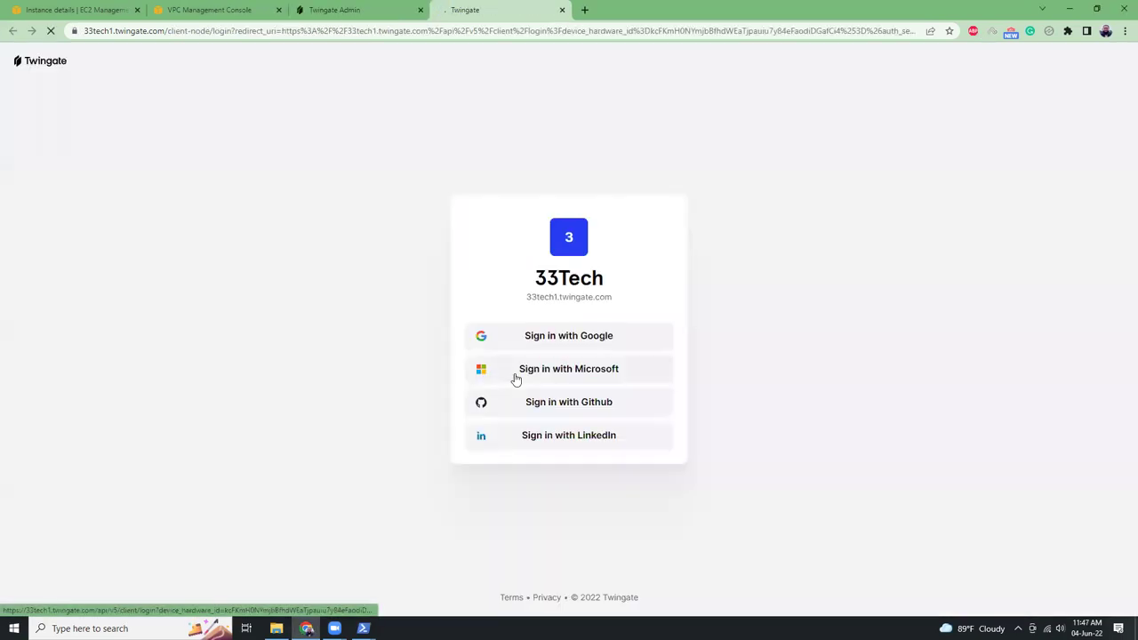
left_click(539, 342)
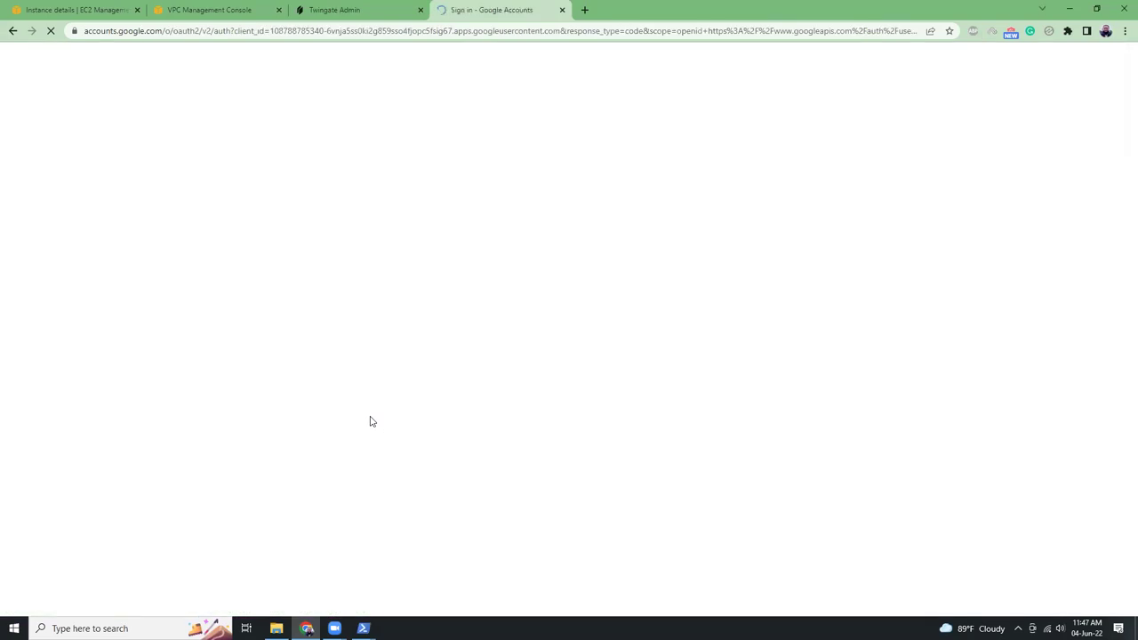
left_click(487, 388)
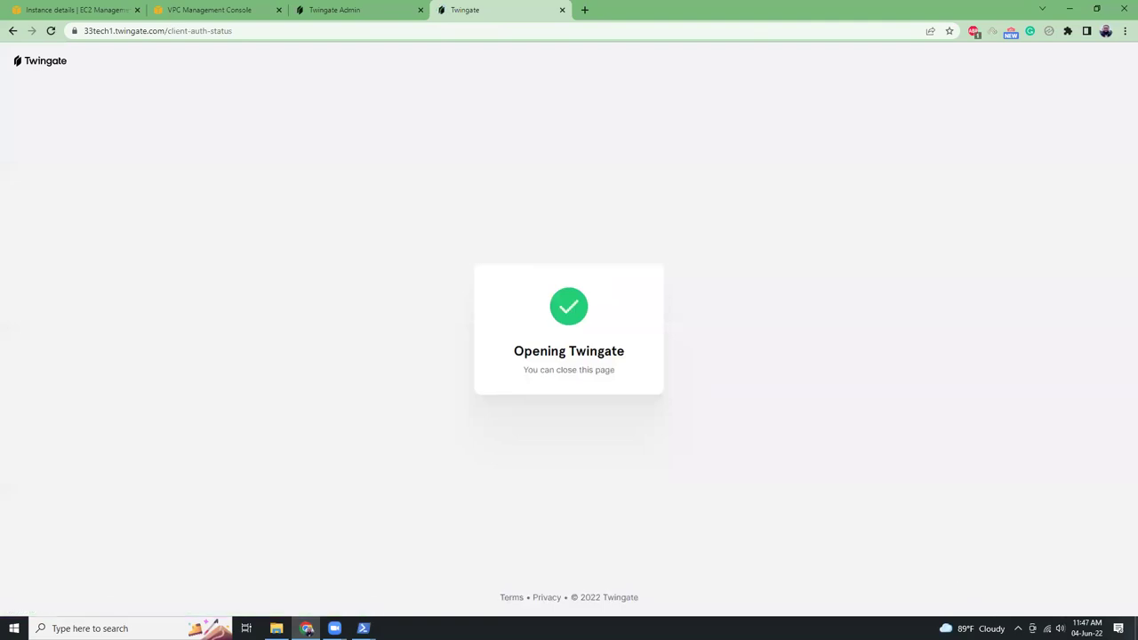
- Check the Twingate client's resources in the tray menu, then close the menu
left_click(1018, 628)
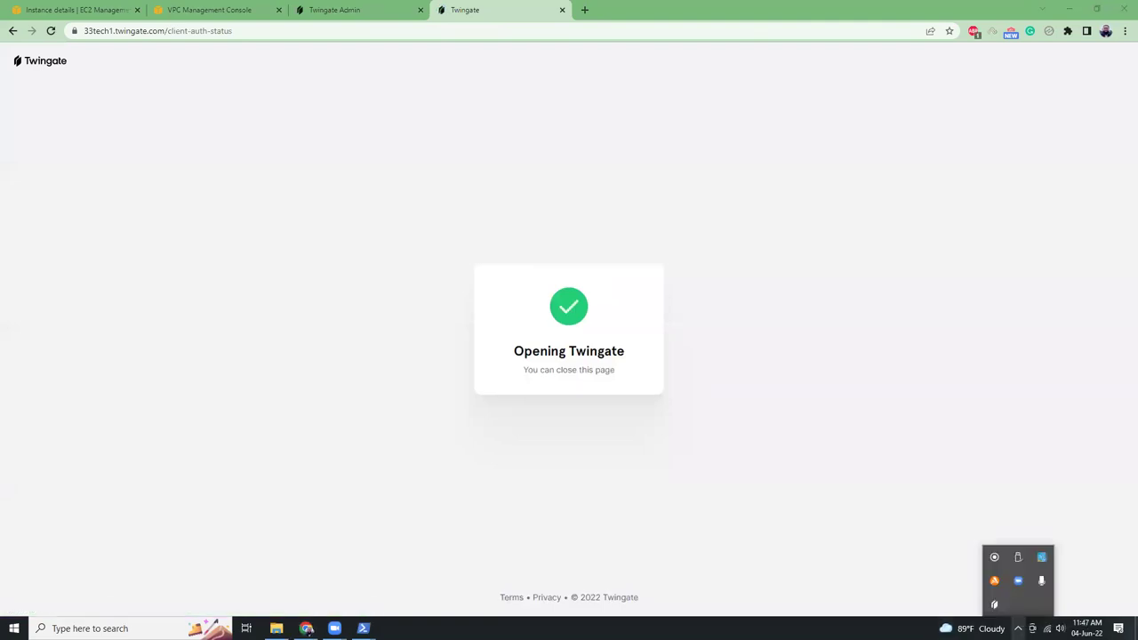
left_click(996, 605)
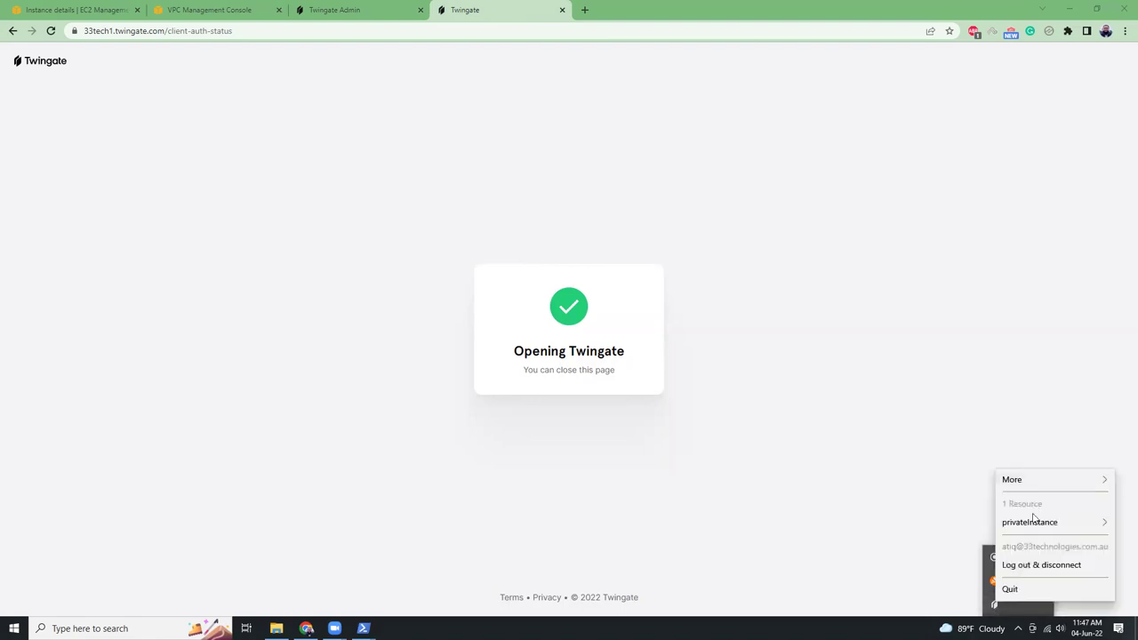
left_click(644, 506)
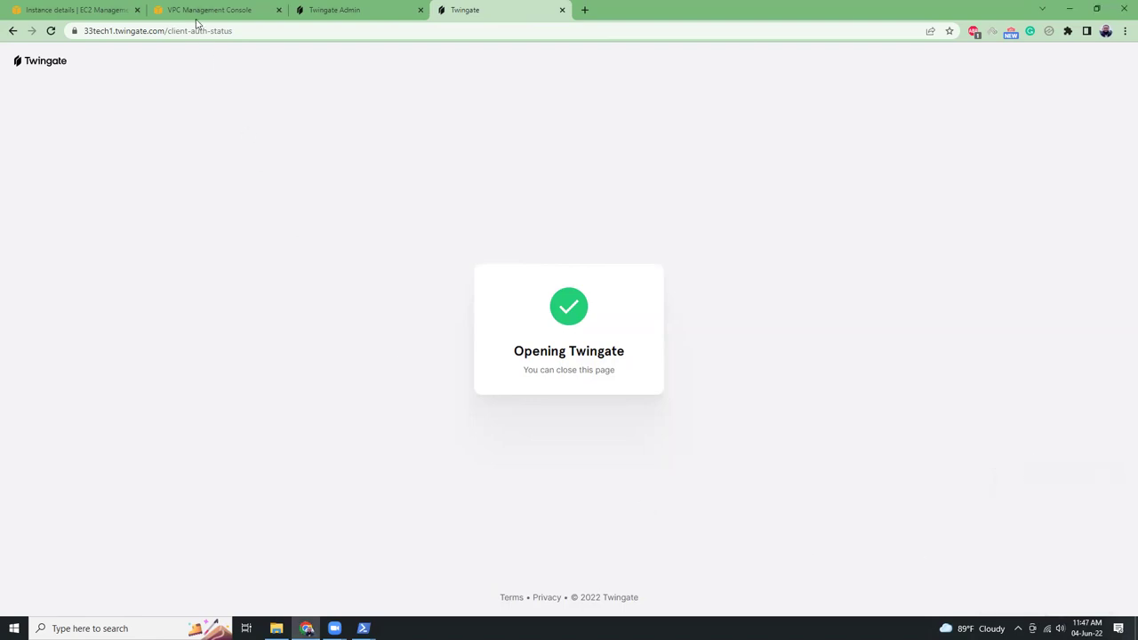
- Rerun the ssh -i pythonmamacom.pem command to ip-10-0-1-93.ec2.internal from PowerShell history
left_click(197, 11)
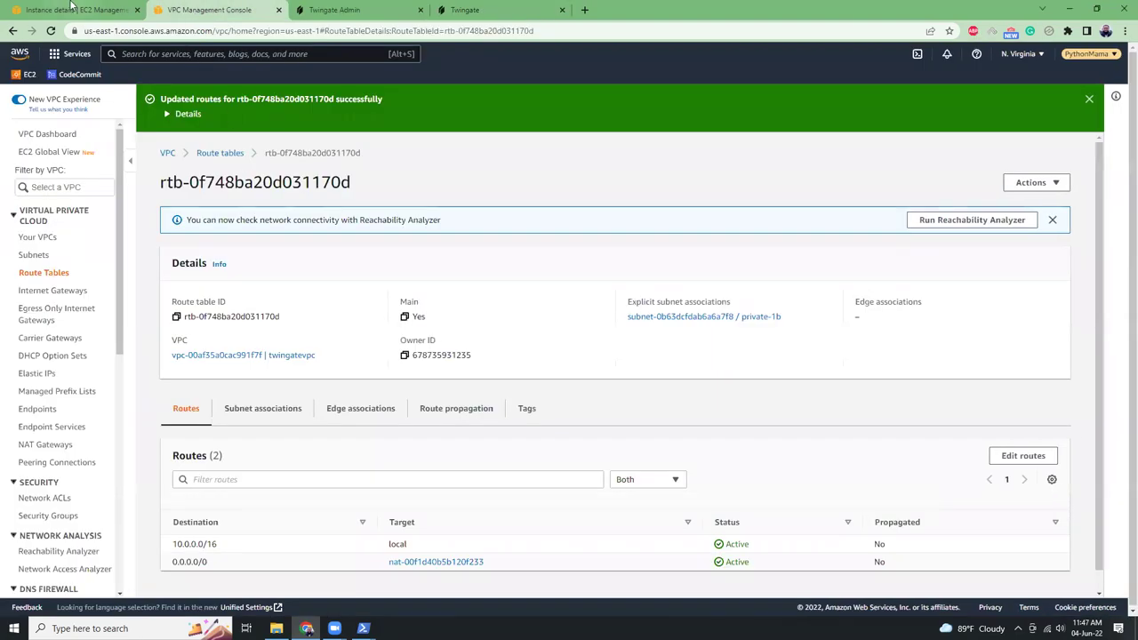
left_click(77, 10)
mouse_move(362, 629)
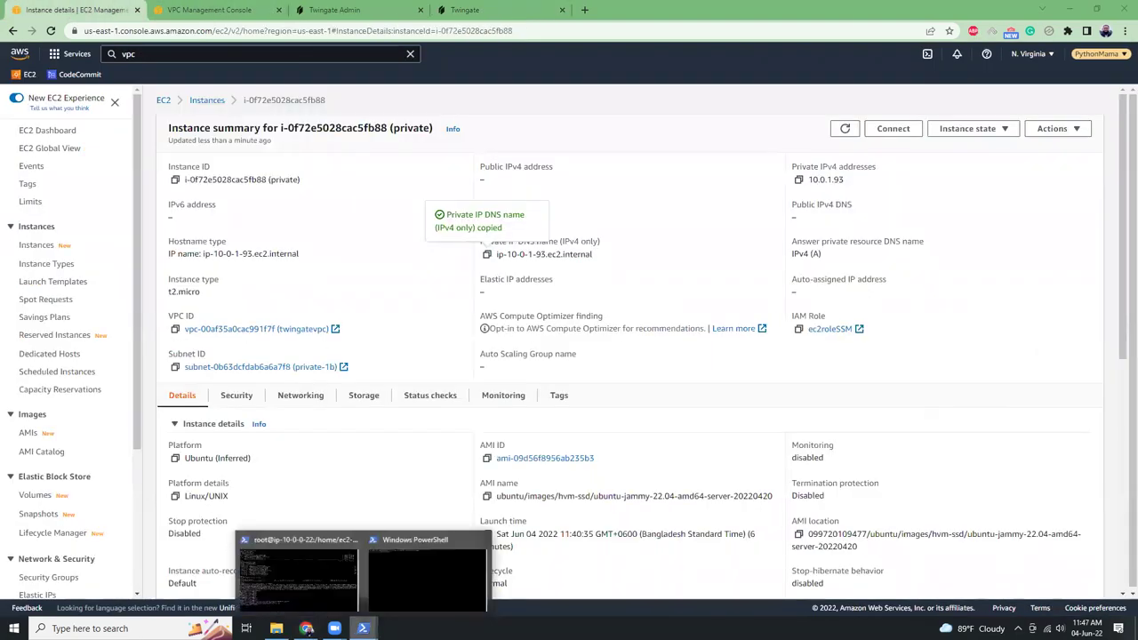
left_click(346, 558)
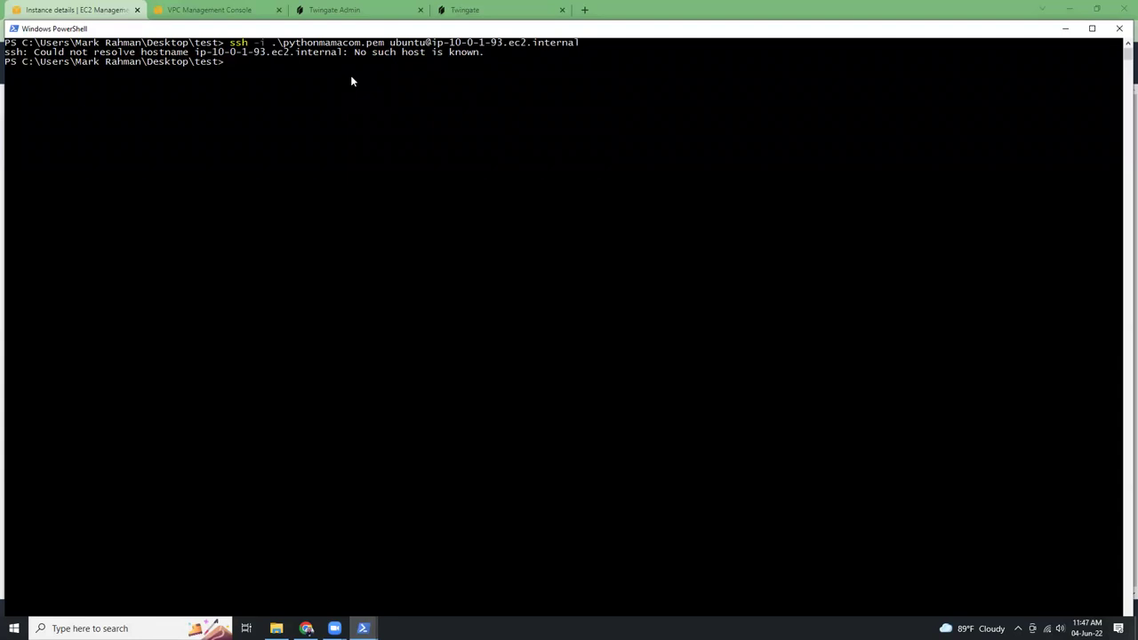
left_click(362, 233)
key("Escape")
key("Up")
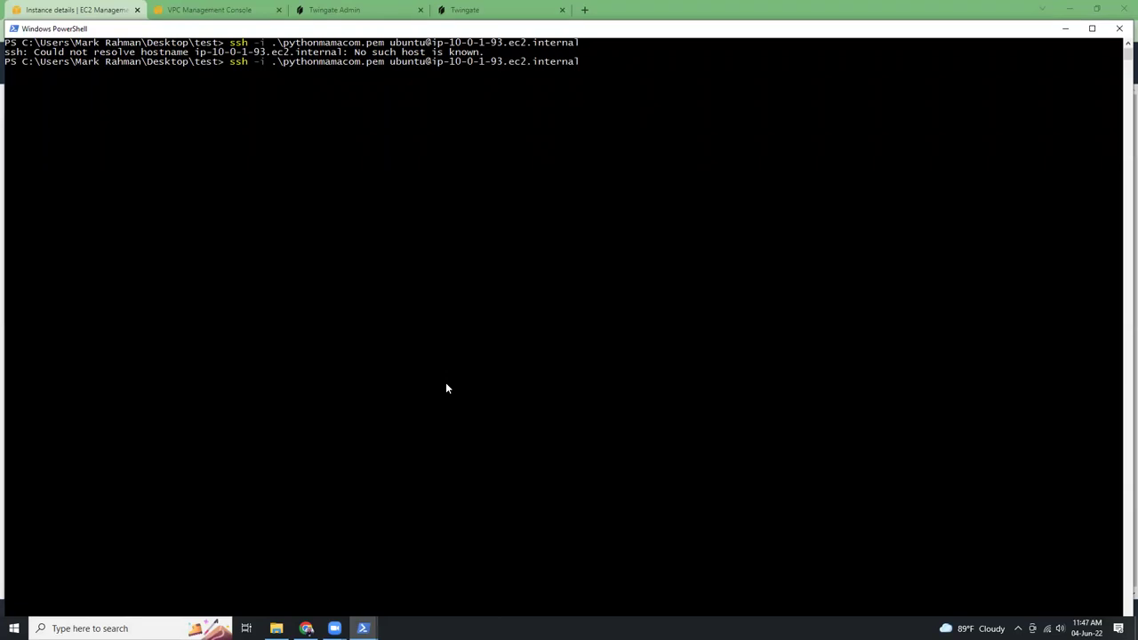
key("Return")
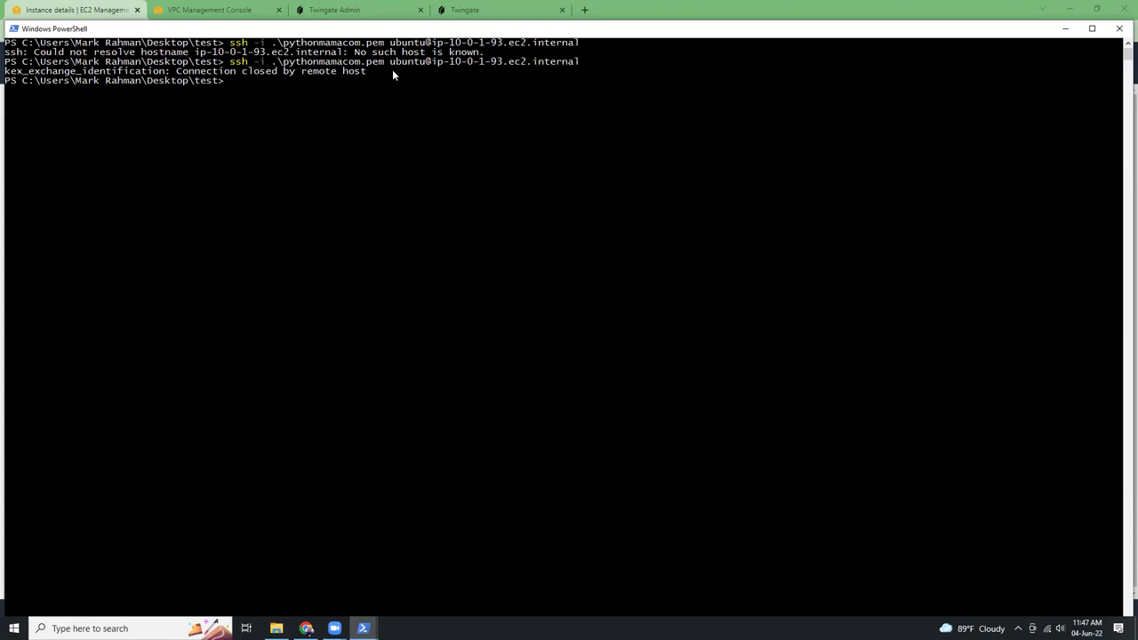
left_click(111, 13)
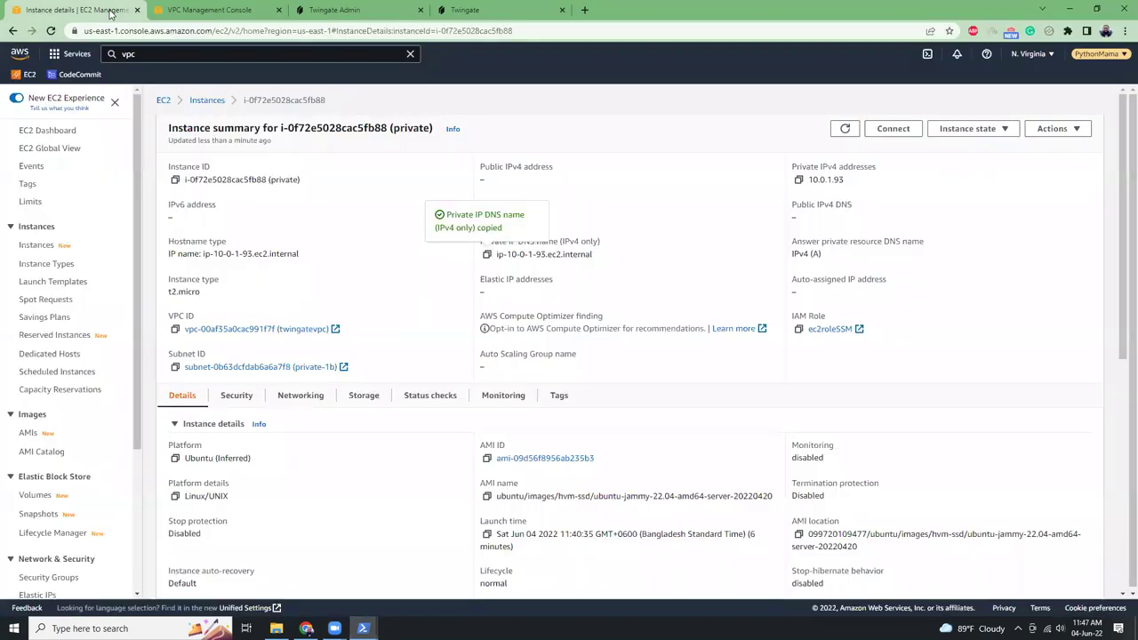
- Refresh the EC2 instance list's status checks and open the public-instance details
left_click(213, 101)
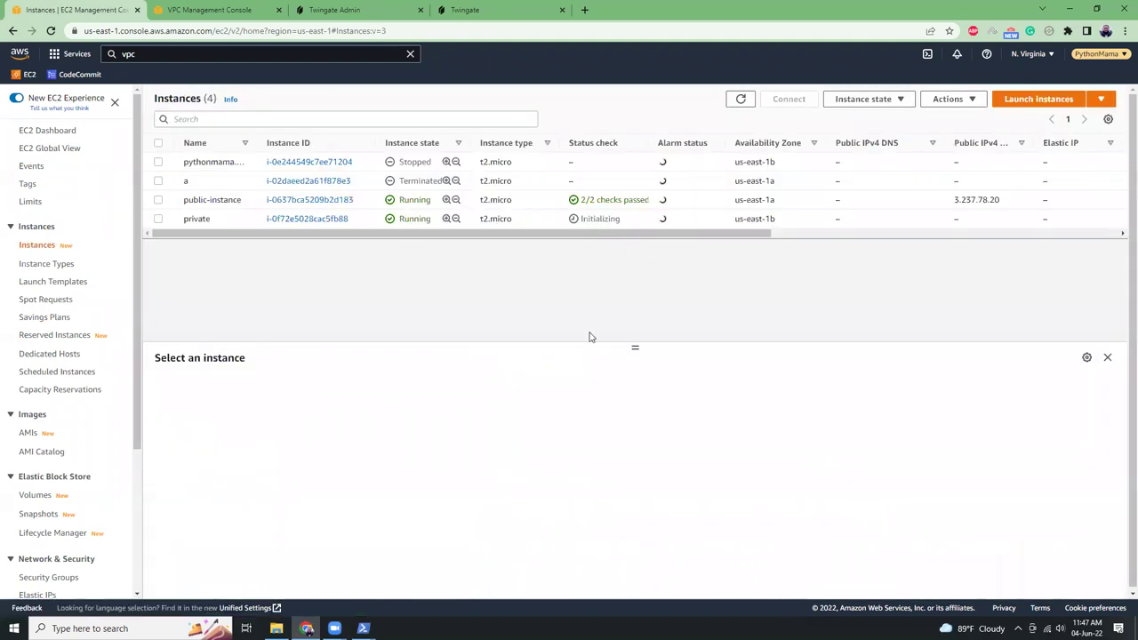
left_click(738, 100)
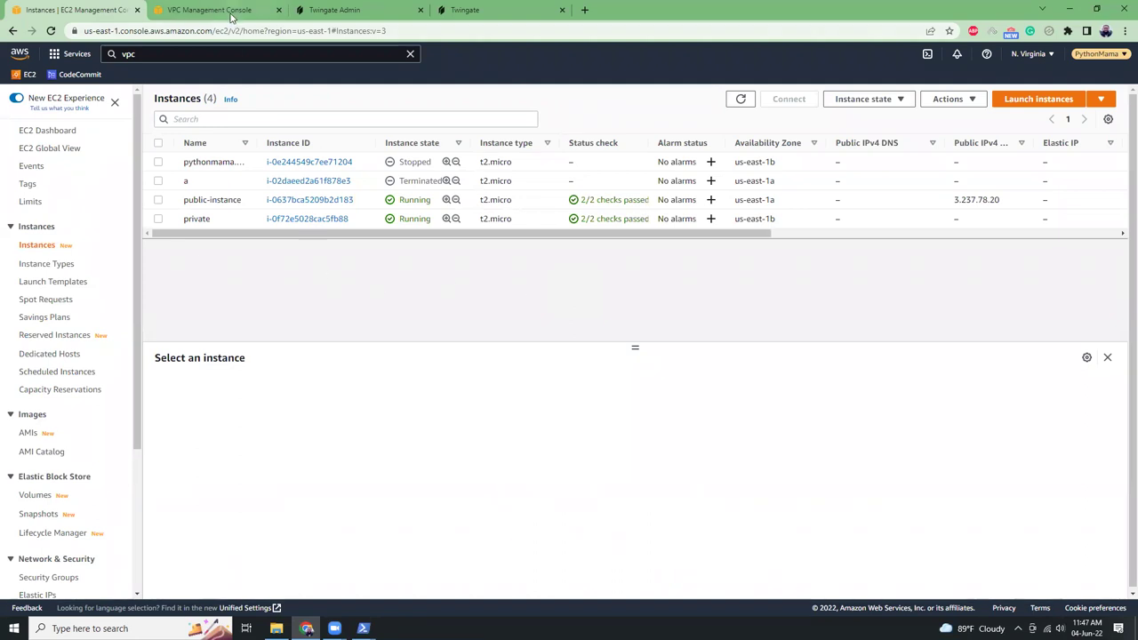
left_click(300, 203)
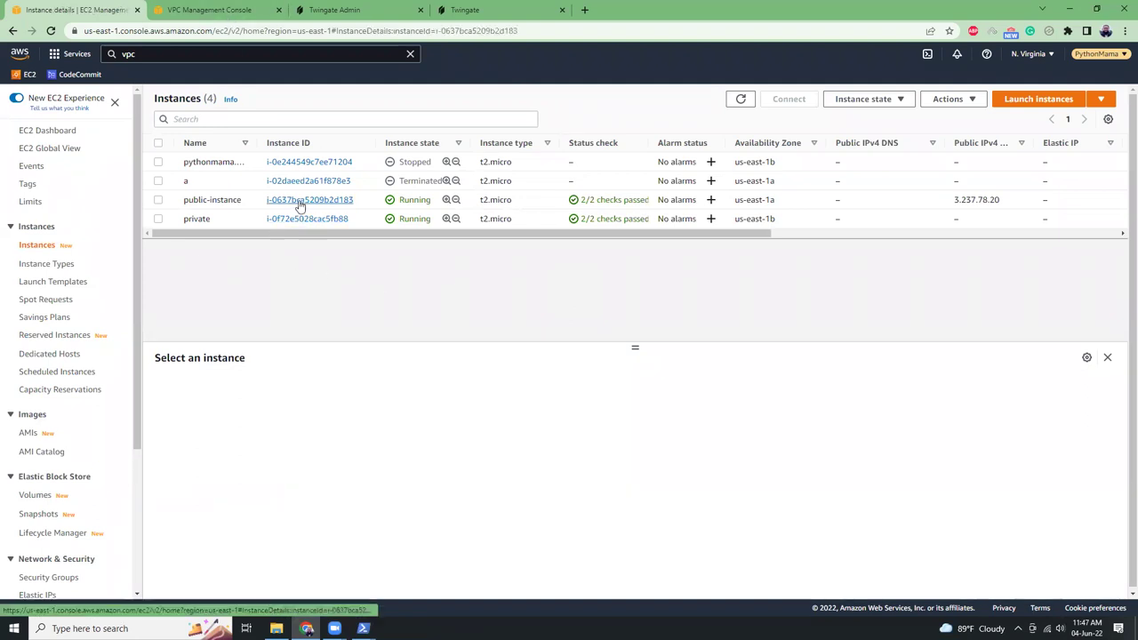
- Inspect the routes of public-route-twingate and the private route table, including its subnet associations
left_click(194, 10)
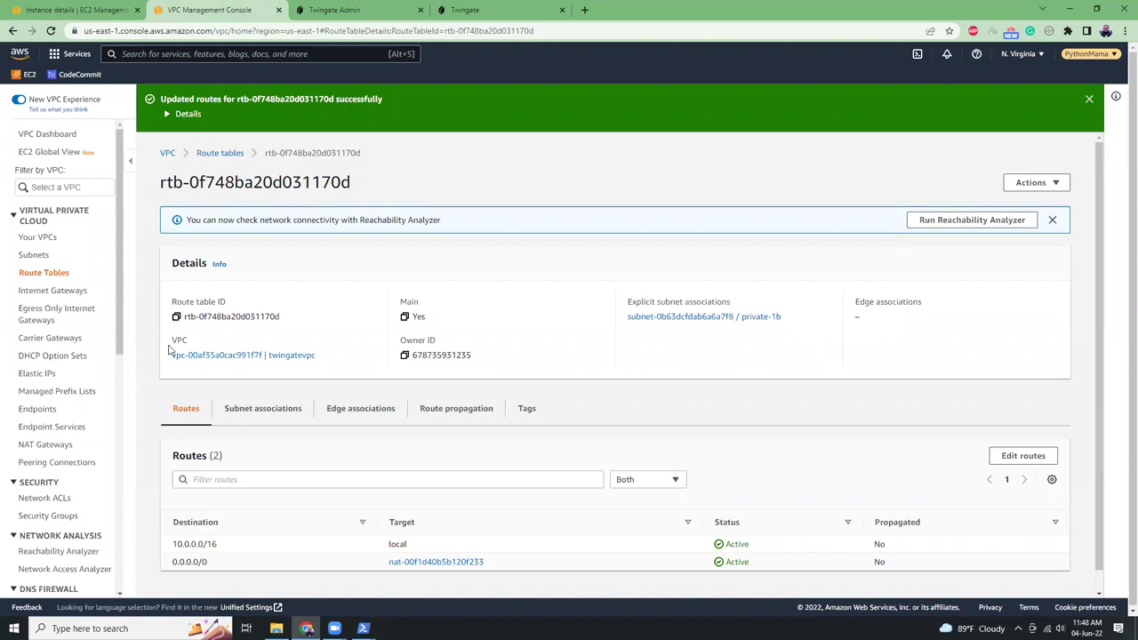
left_click(219, 153)
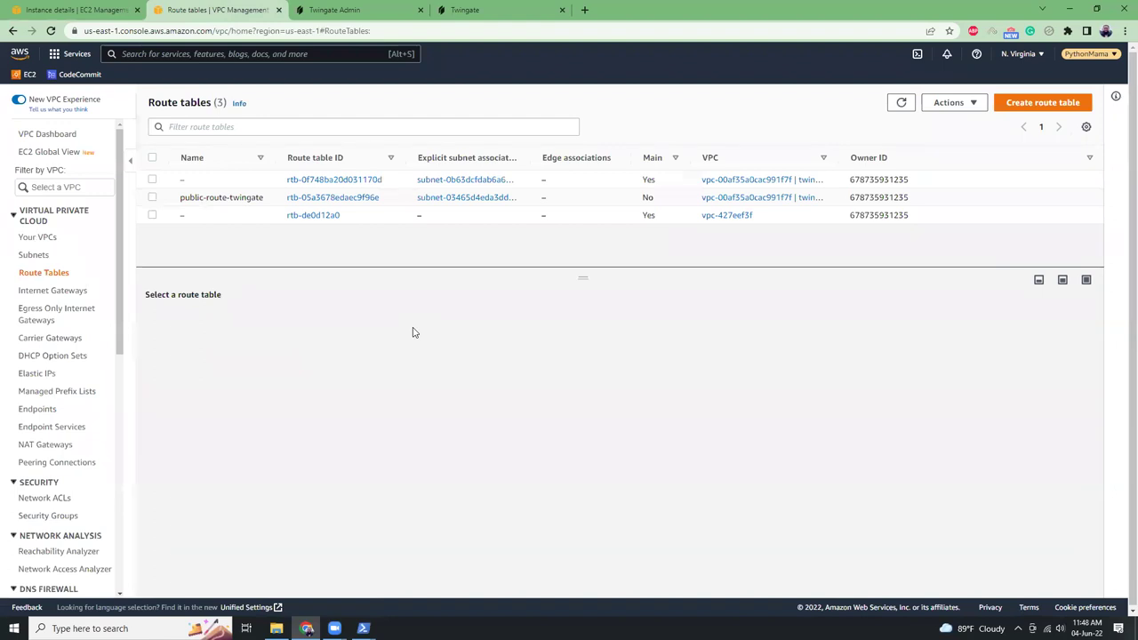
left_click(151, 197)
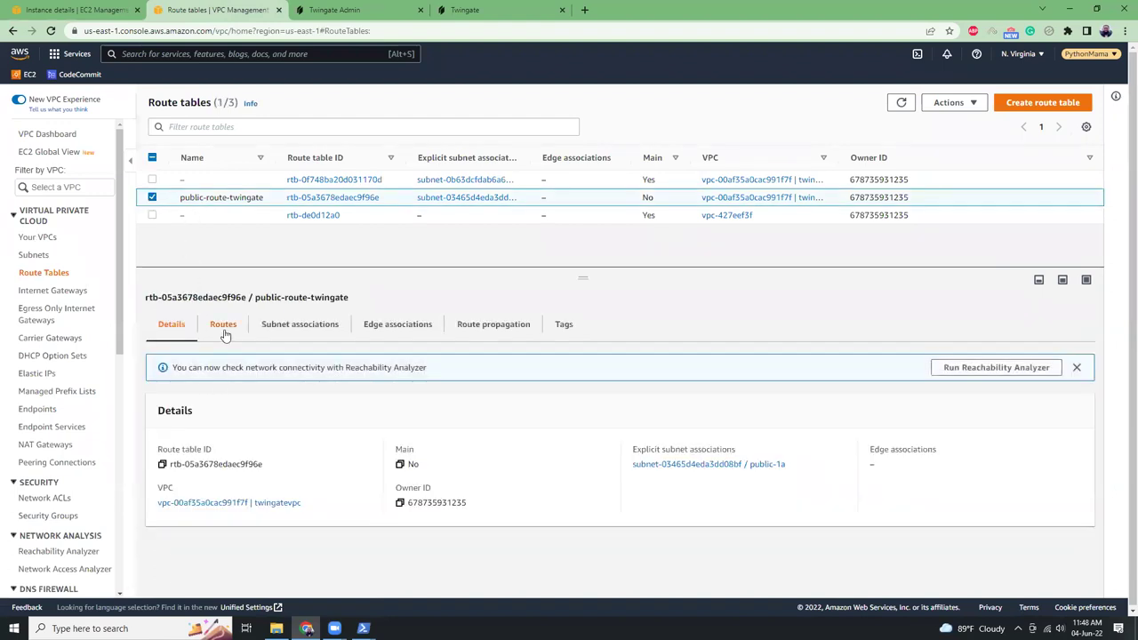
left_click(223, 325)
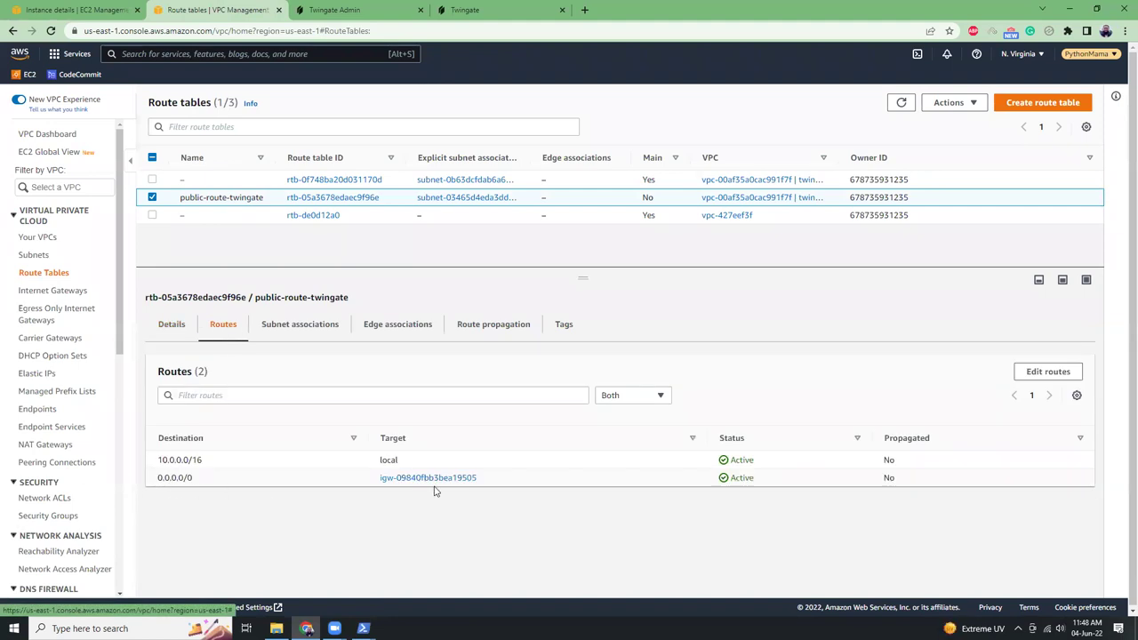
left_click(152, 197)
left_click(153, 182)
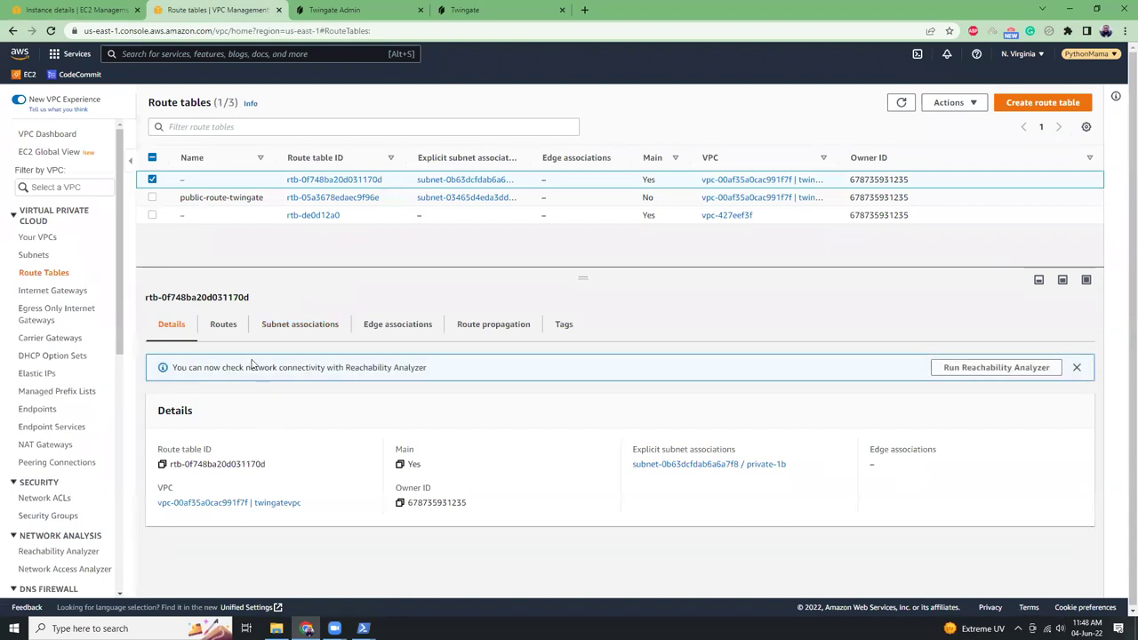
left_click(225, 327)
left_click(281, 330)
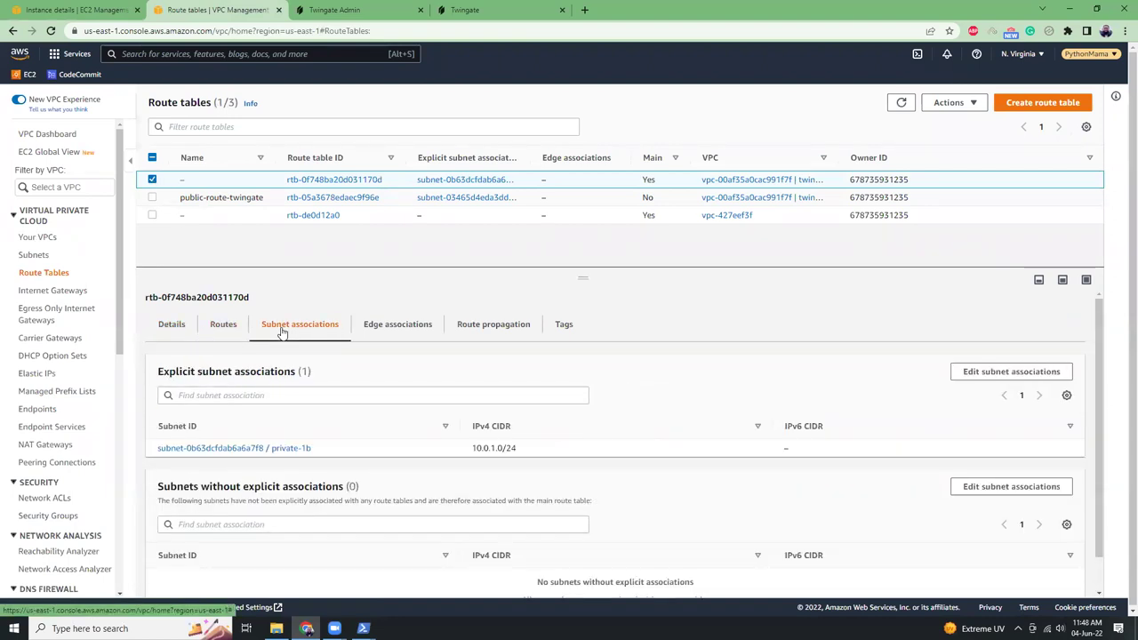
left_click(229, 328)
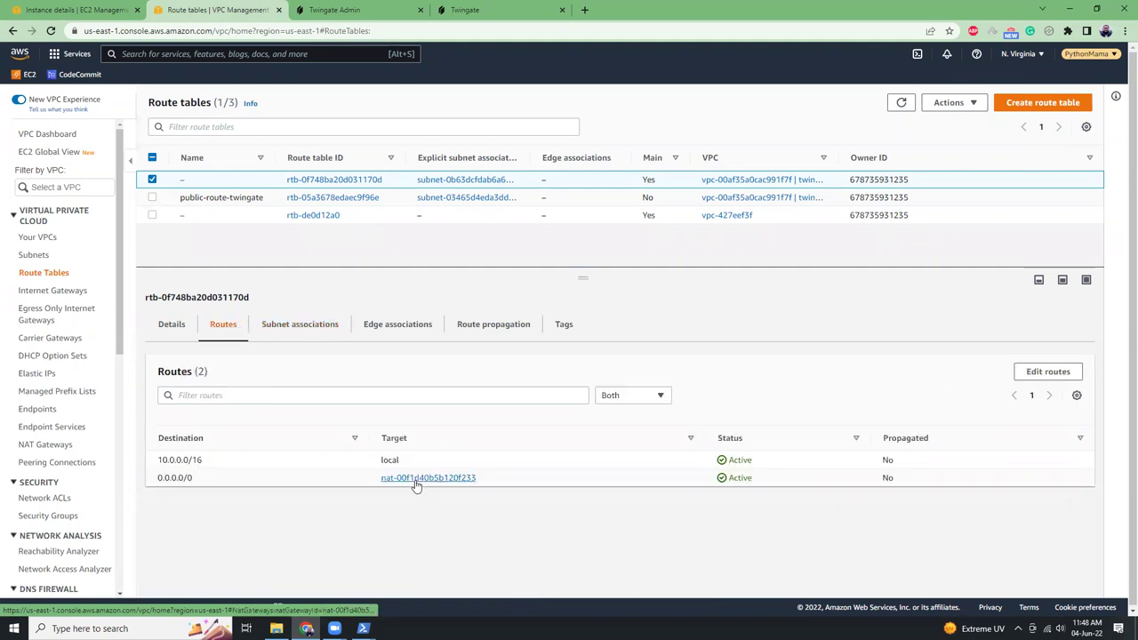
- Refresh the NAT gateway list to confirm the gateway is available
left_click(46, 444)
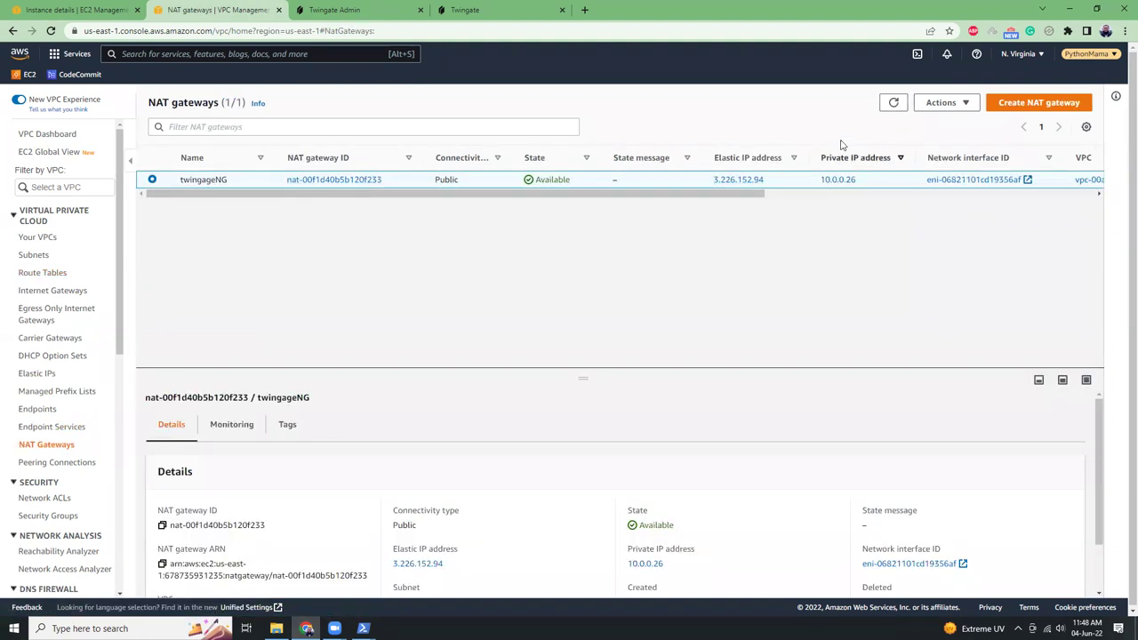
left_click(894, 105)
left_click(70, 9)
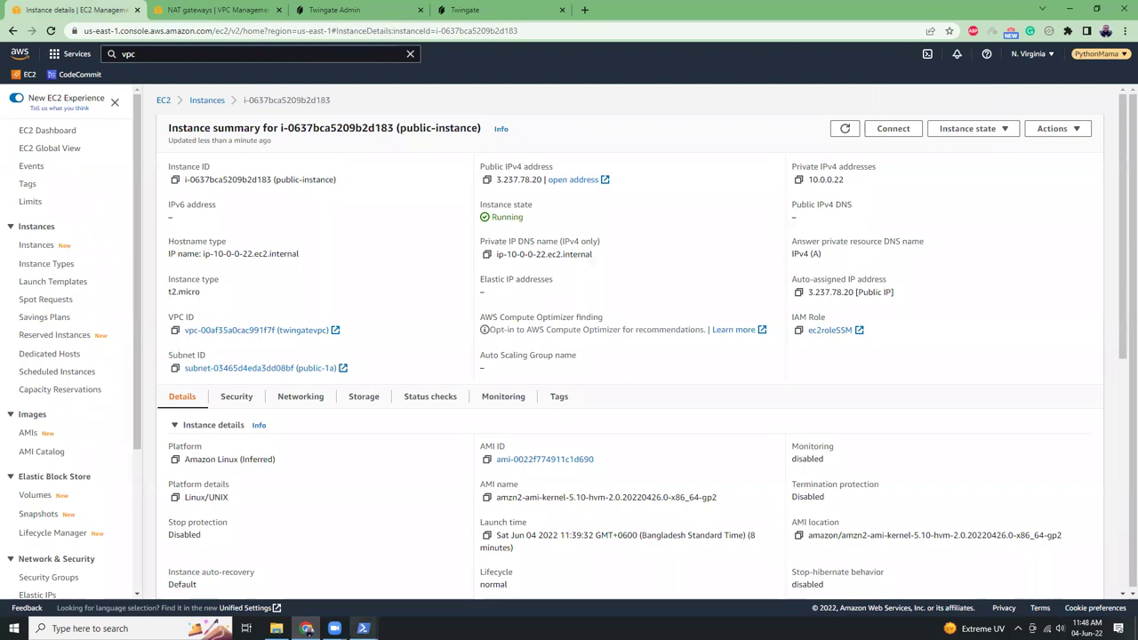
- Run vi p.pem in the public-instance terminal and open the local test folder
mouse_move(362, 629)
left_click(361, 529)
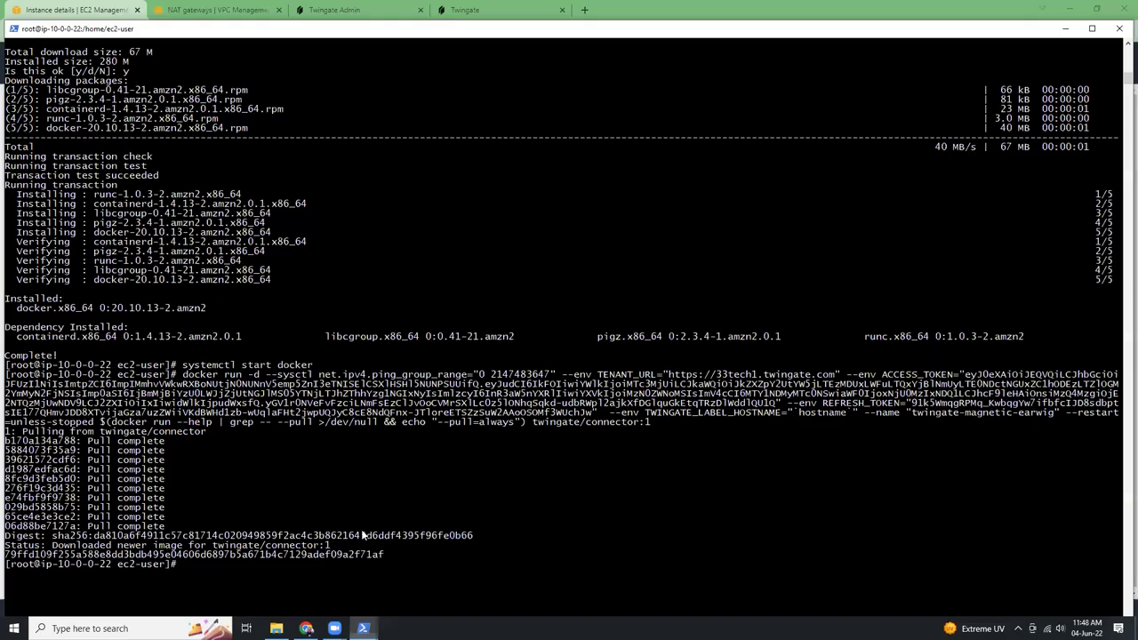
left_click(392, 564)
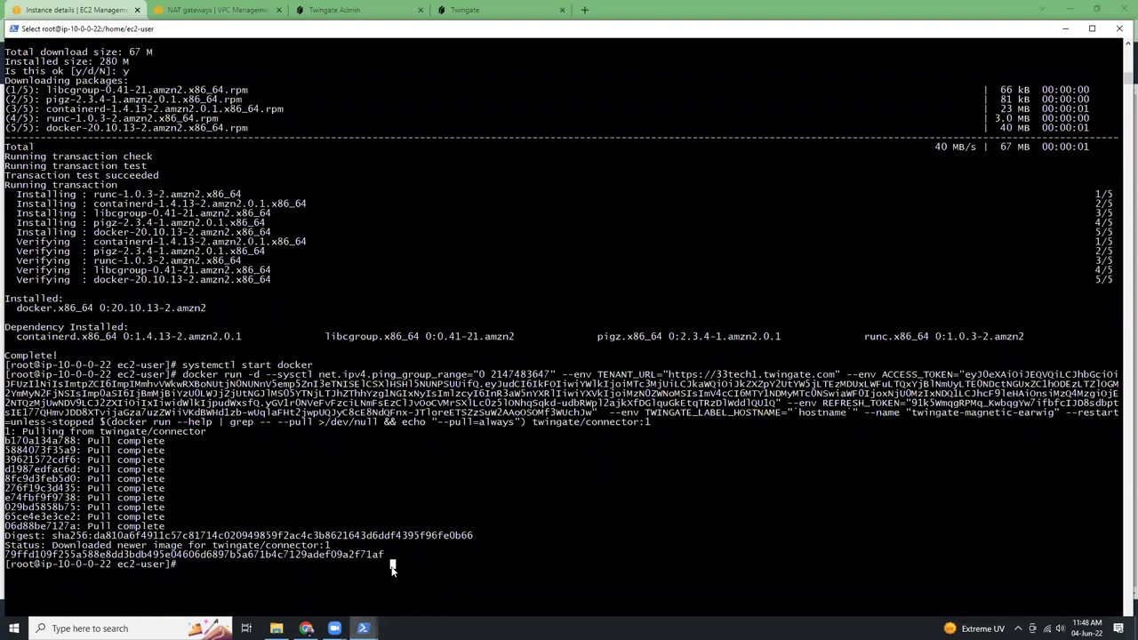
type("vi")
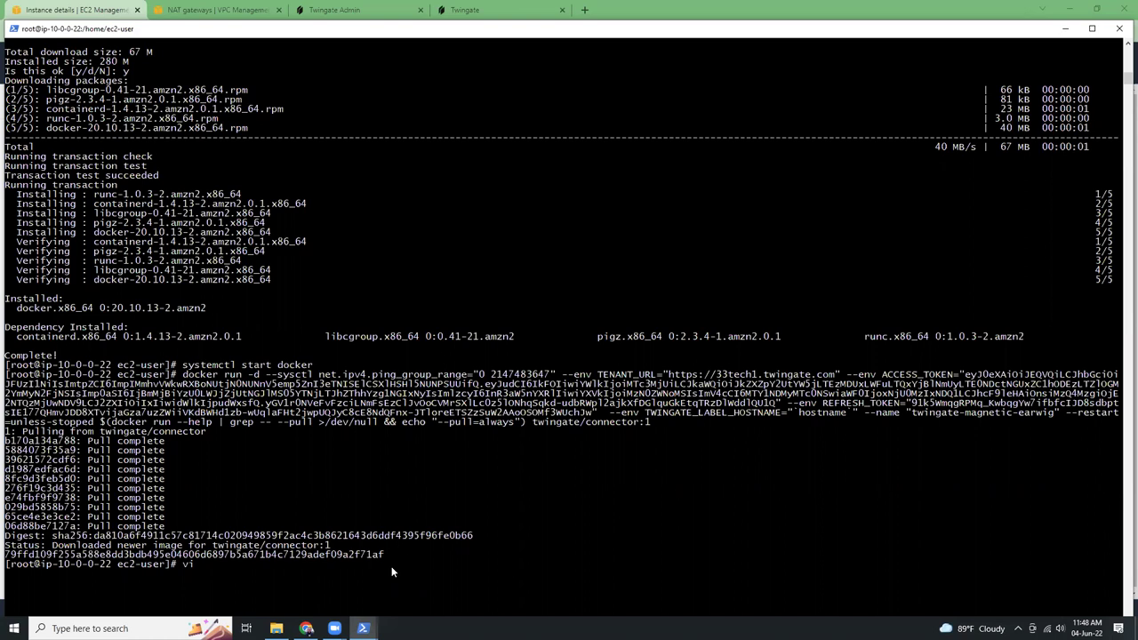
type(" p.pem")
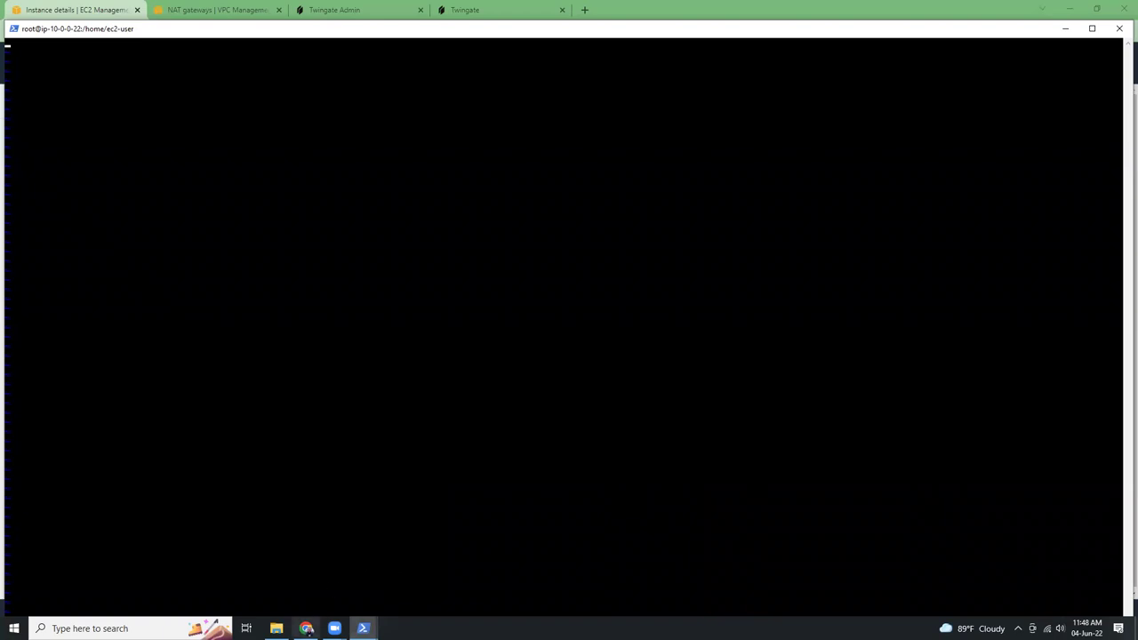
left_click(277, 628)
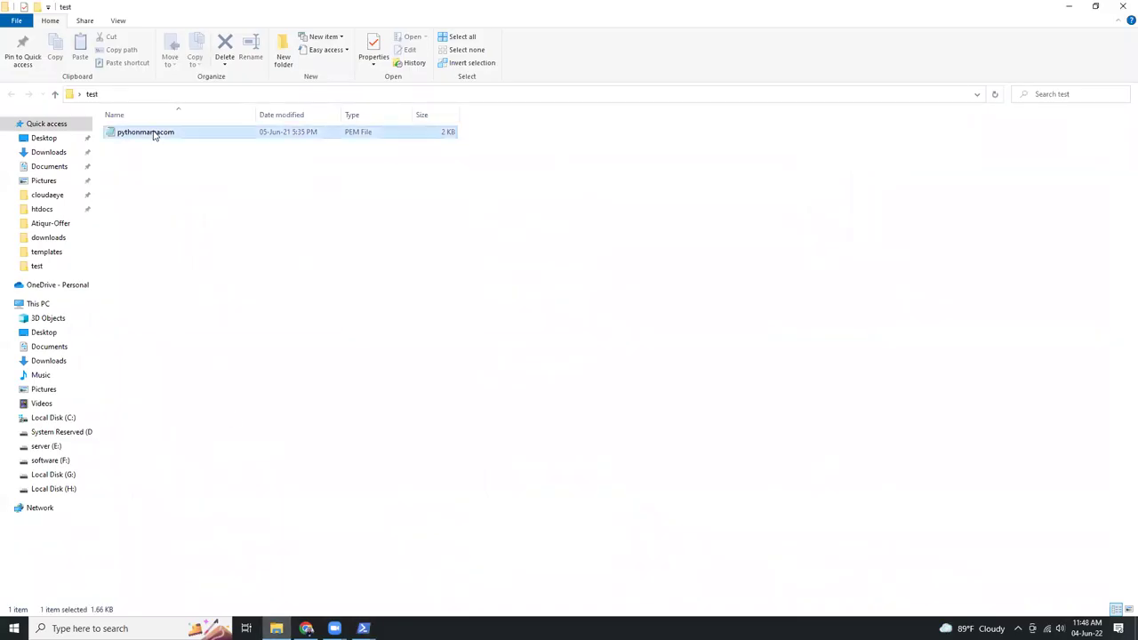
- Open pythonmamacom.pem in Notepad++, select all its text, and return to the vi terminal
right_click(151, 134)
left_click(178, 194)
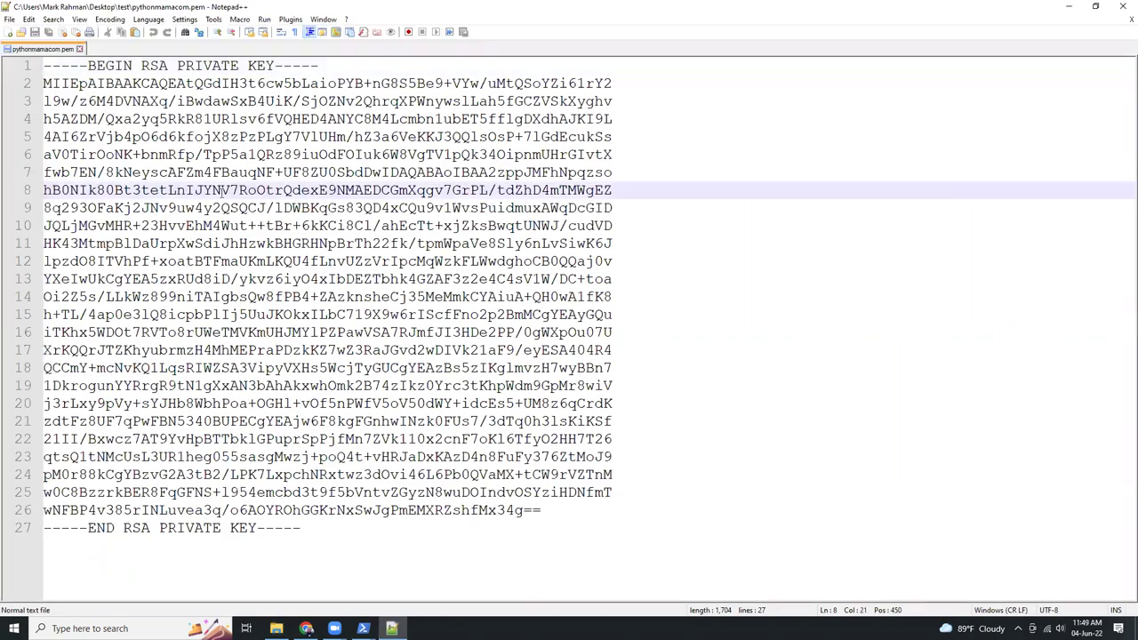
key("ctrl+a")
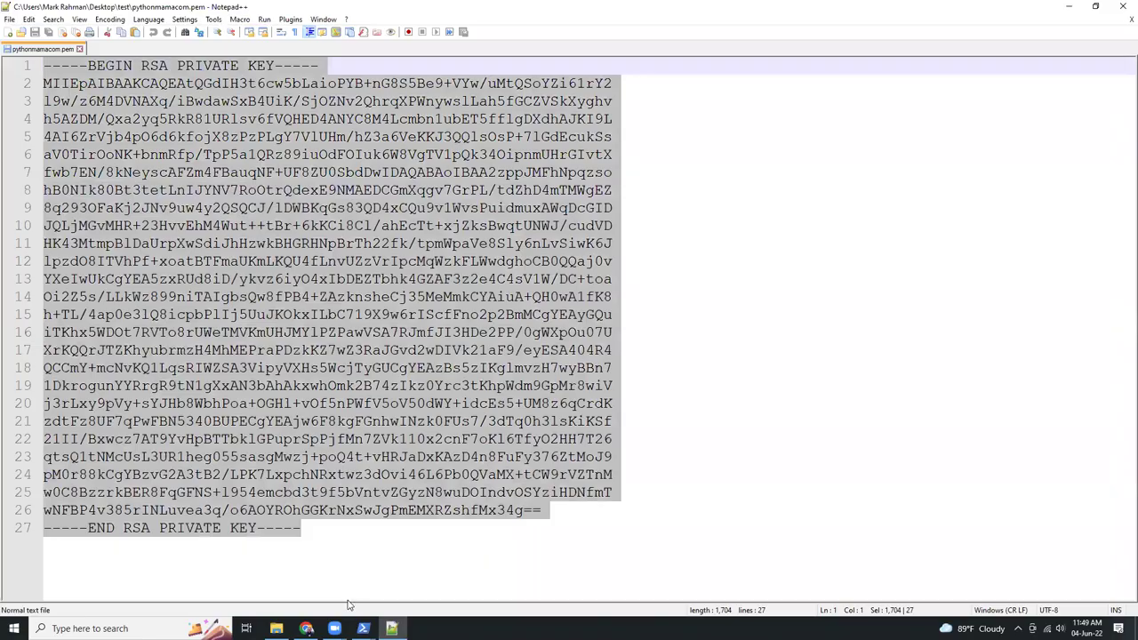
left_click(363, 628)
left_click(196, 281)
right_click(197, 282)
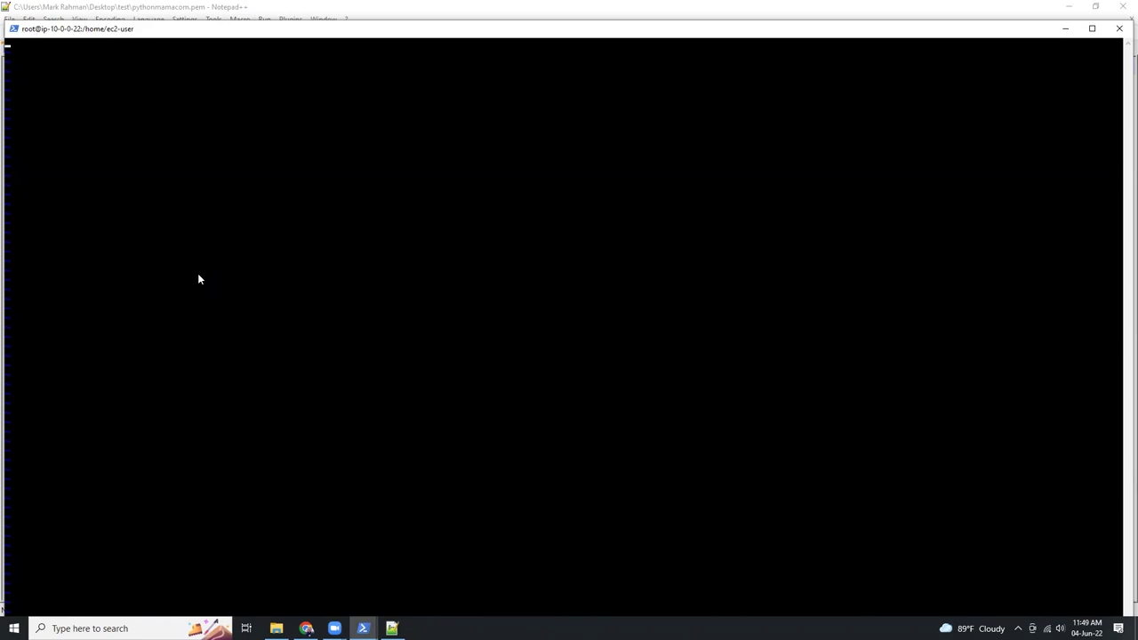
- Paste the RSA private key into p.pem in vi, then save and quit with :wq
right_click(197, 279)
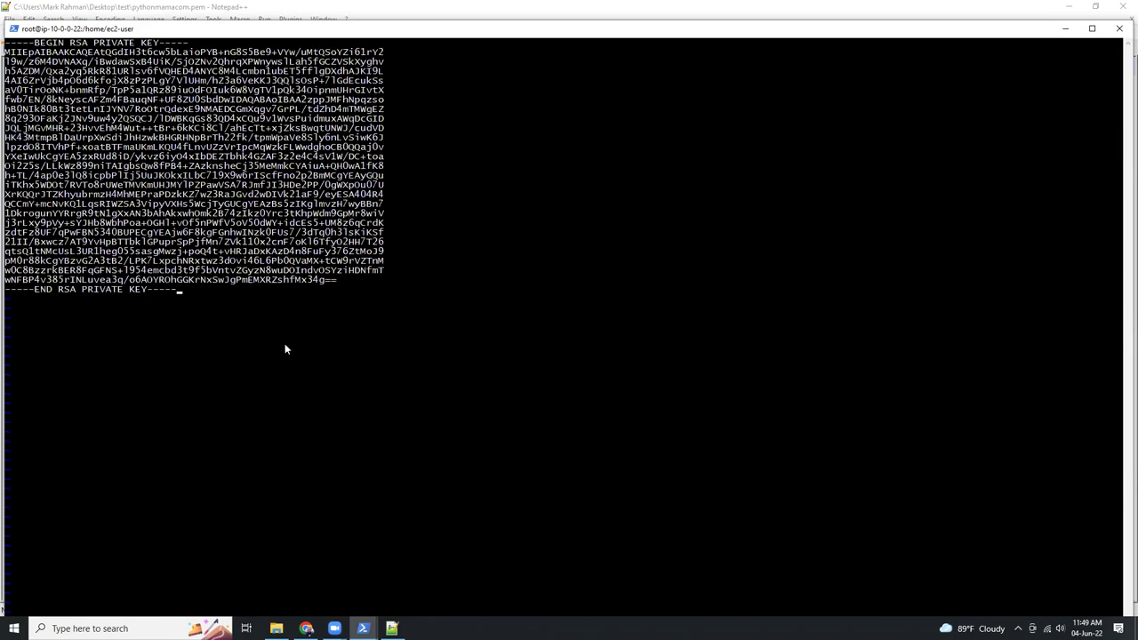
key("BackSpace")
type(":wq")
key("Return")
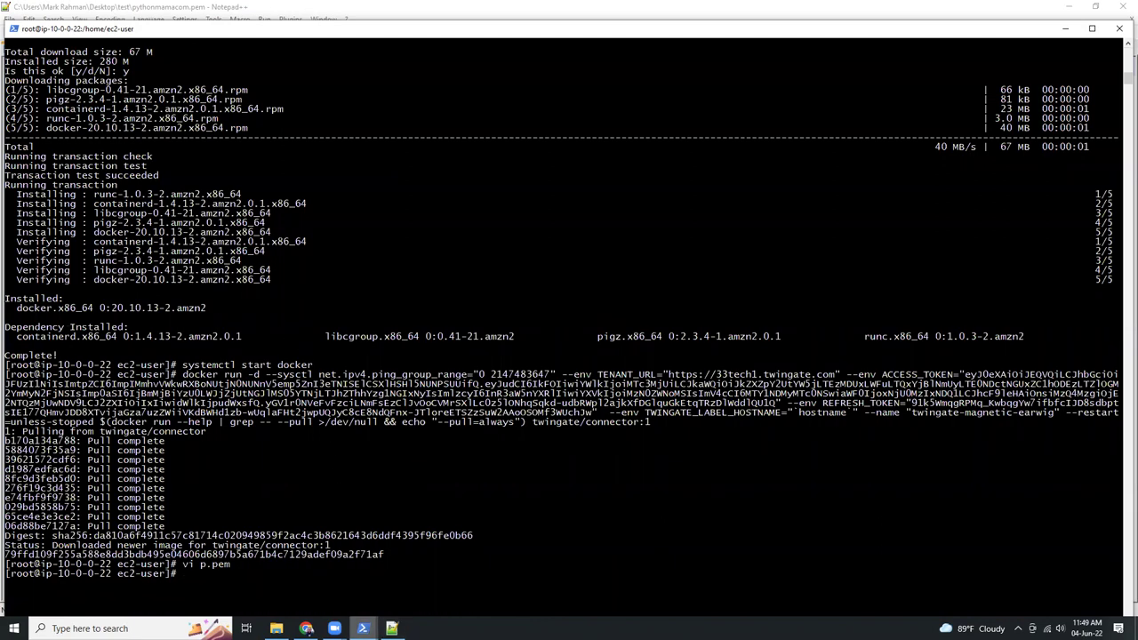
- Copy the 'private' instance's private IPv4 address 10.0.1.93 from its details page
left_click(306, 628)
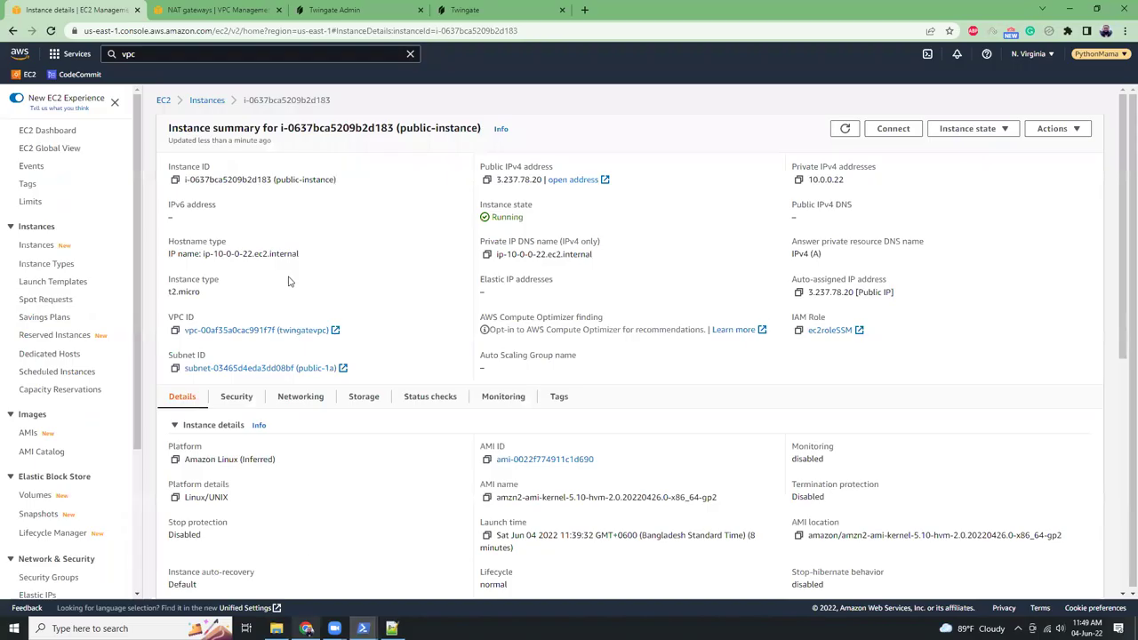
left_click(208, 101)
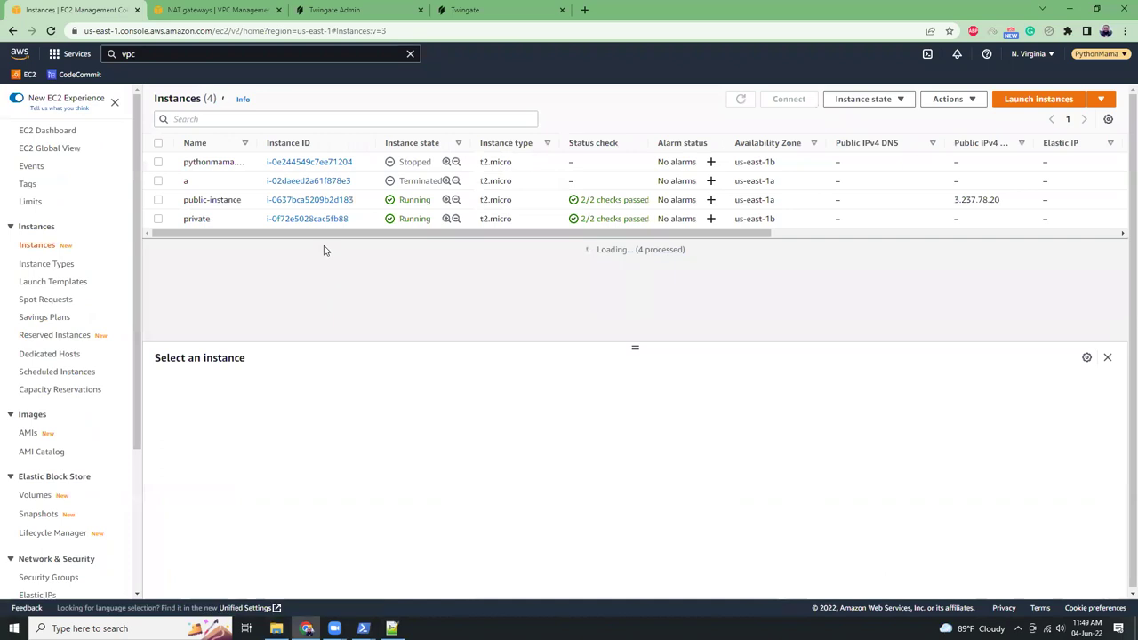
left_click(320, 218)
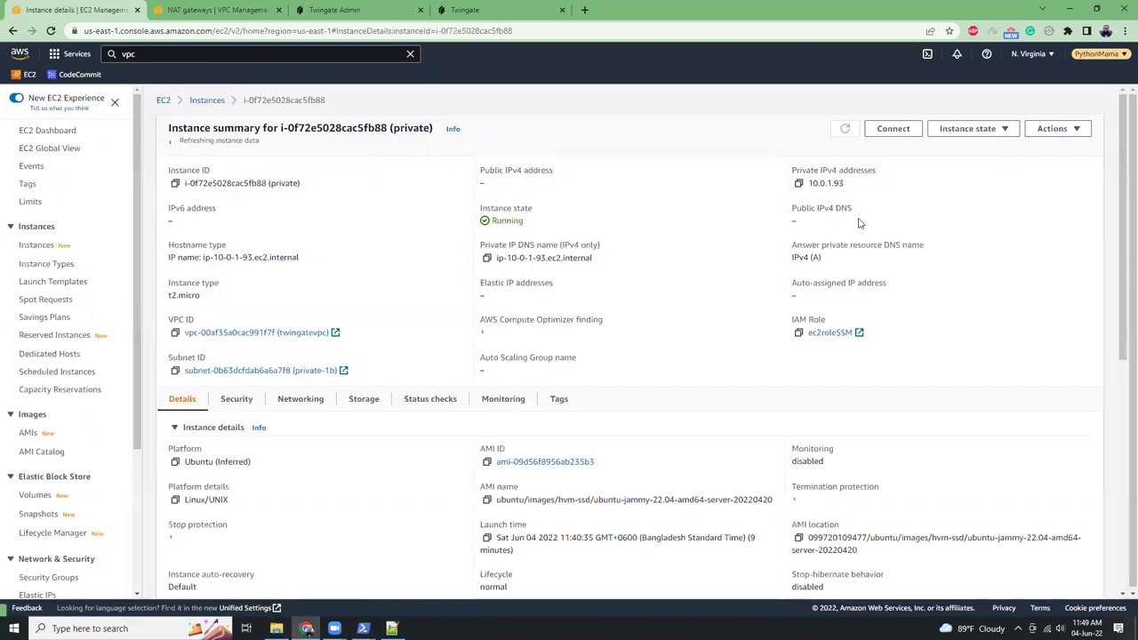
left_click(798, 181)
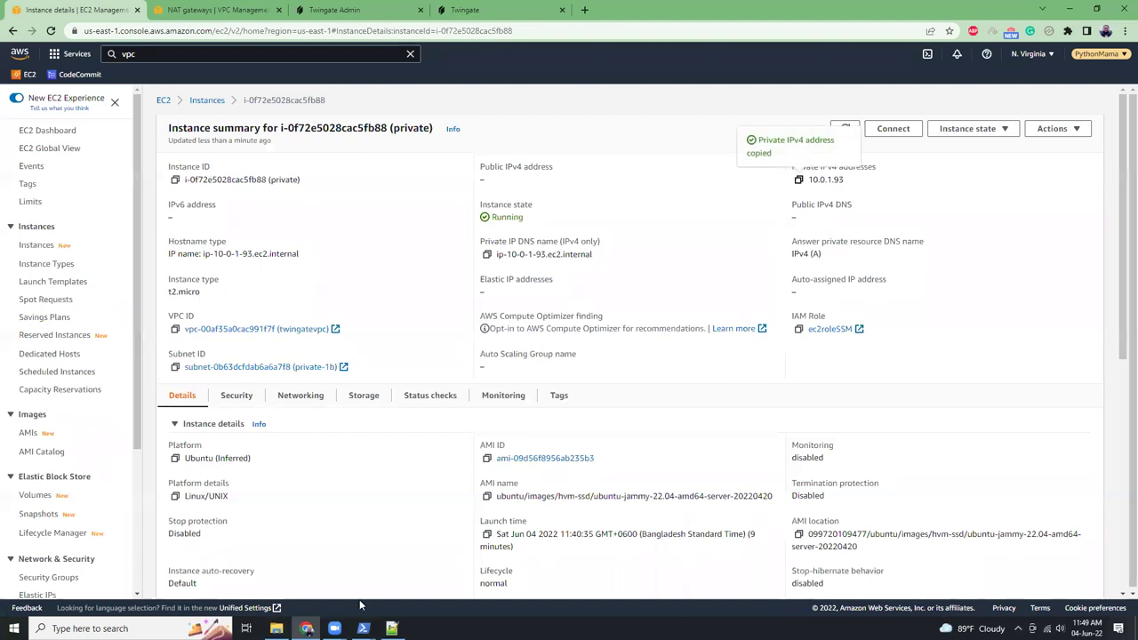
- Make the p.pem key file read-only with 'chmod 0400 p.pem'
mouse_move(363, 628)
left_click(392, 558)
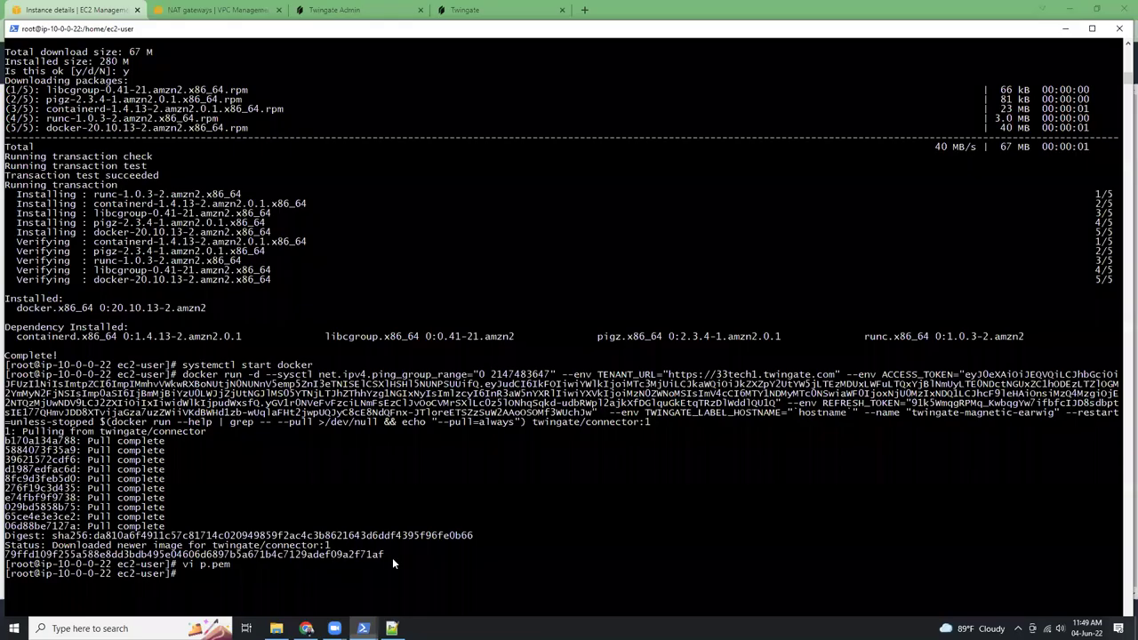
key("Escape")
key("BackSpace")
type("chmod 0400 p.pem")
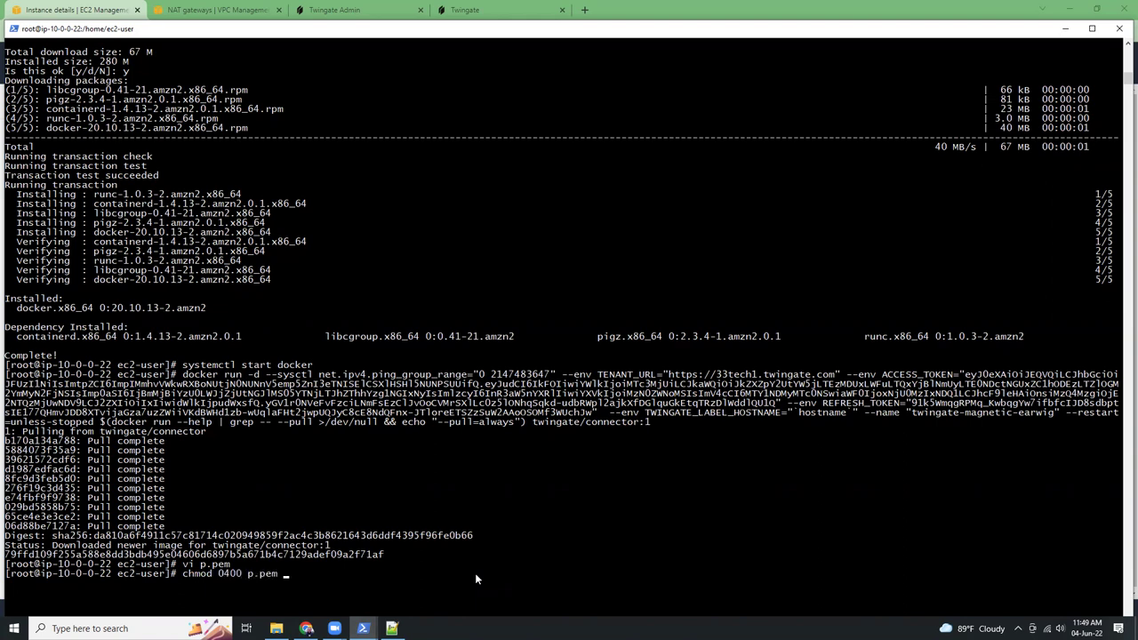
key("Return")
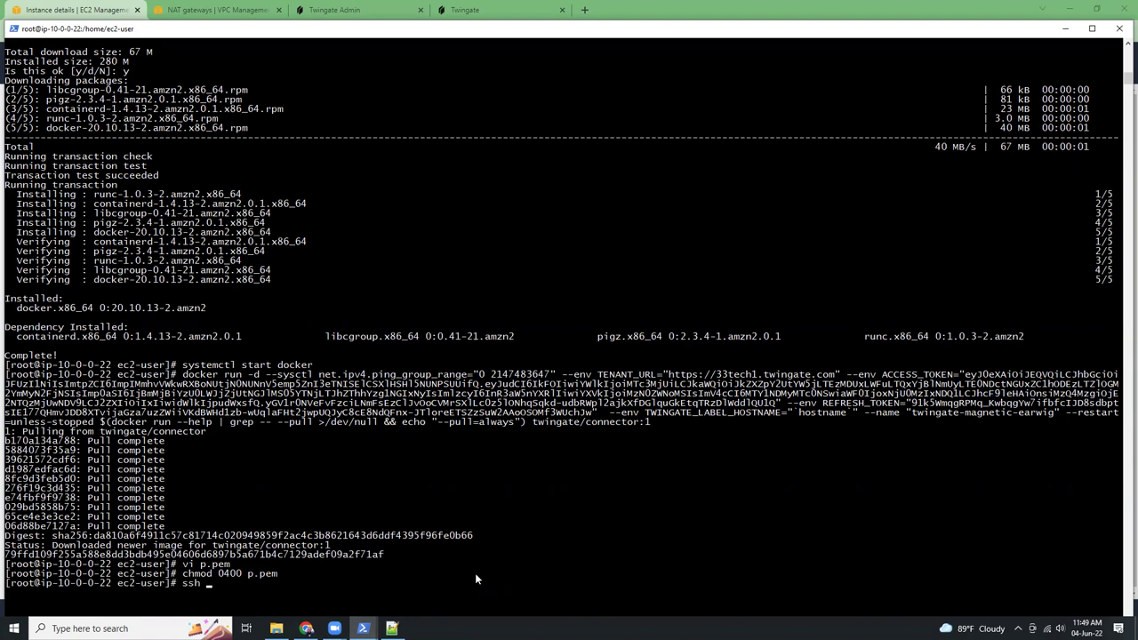
type("-i ")
type("p.pem ")
type("ubuntu@2~")
key("BackSpace")
key("BackSpace")
type("10.0.1.93")
key("Return")
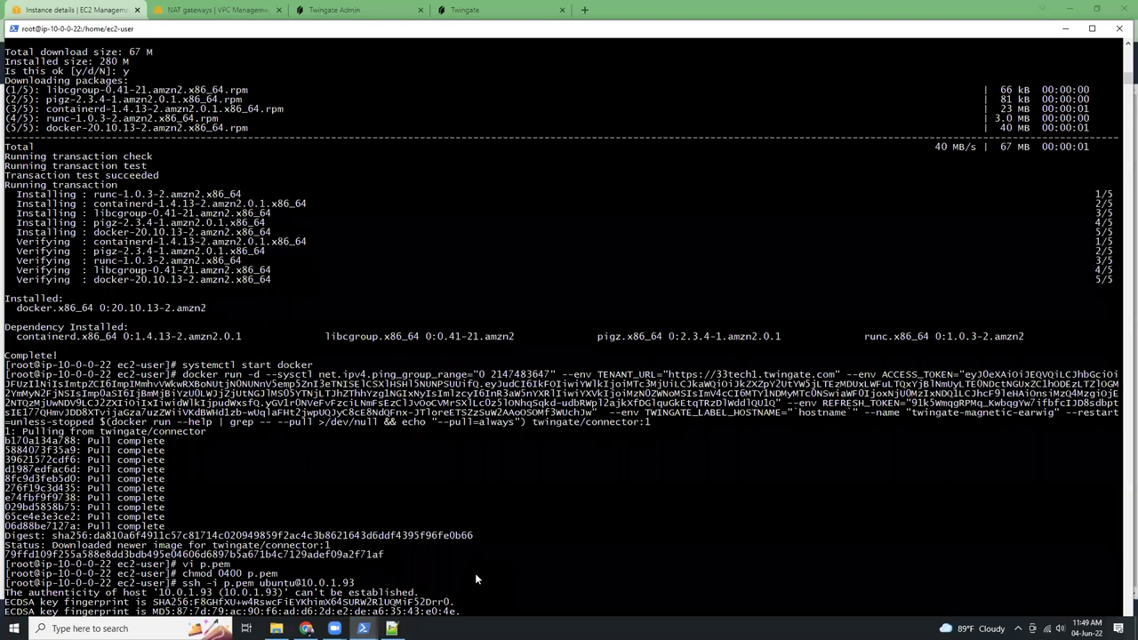
type("yes")
key("Return")
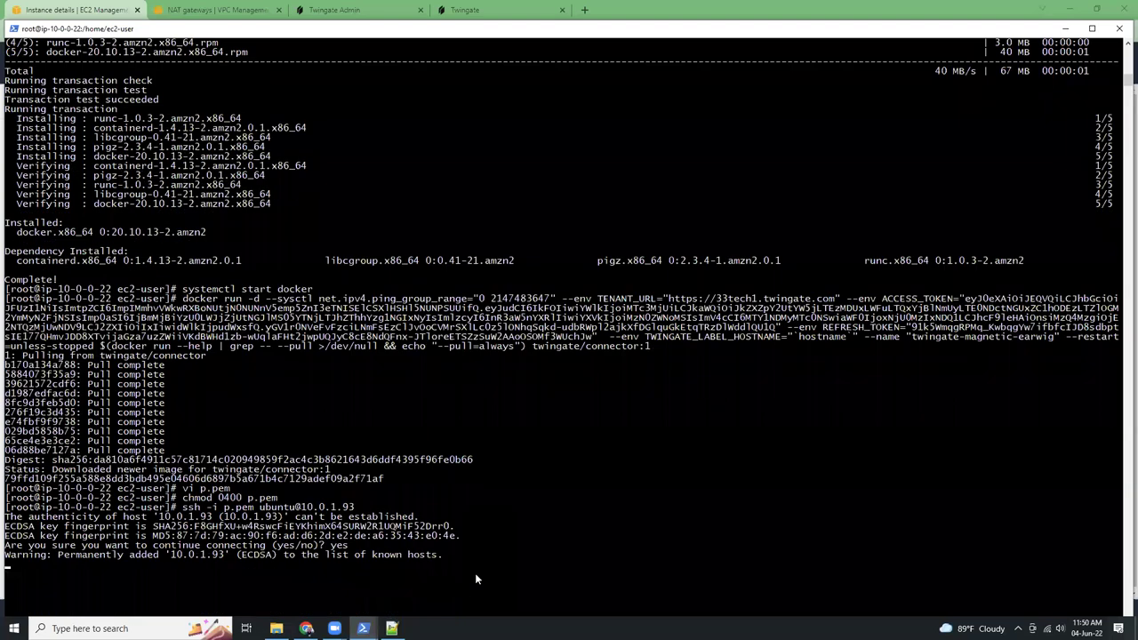
scroll(484, 556, "down", 3)
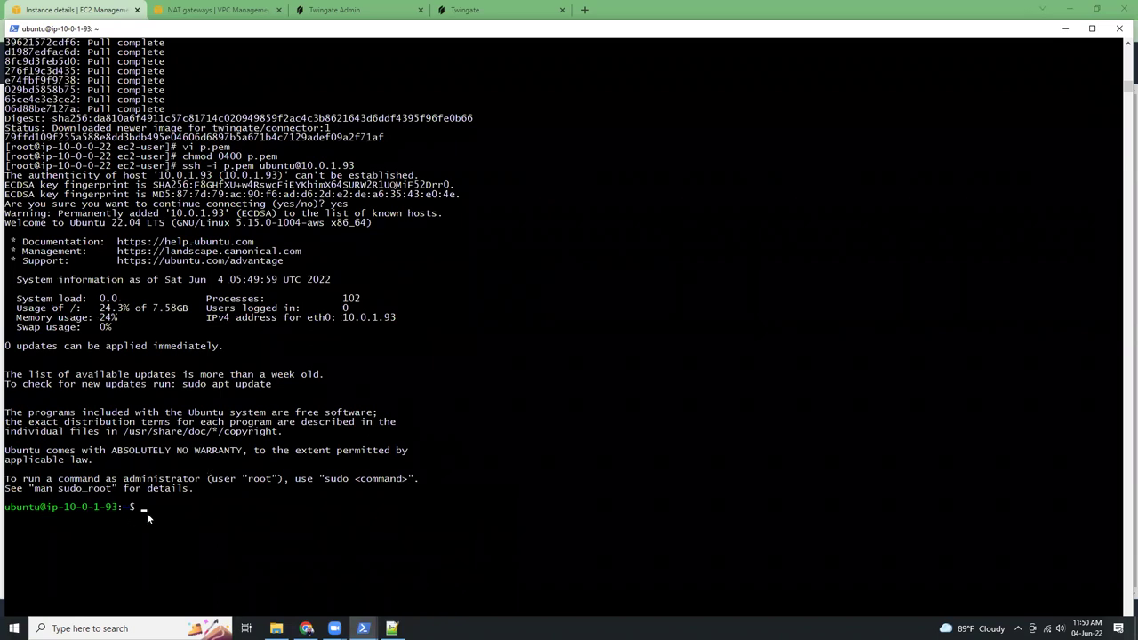
scroll(267, 521, "down", 1)
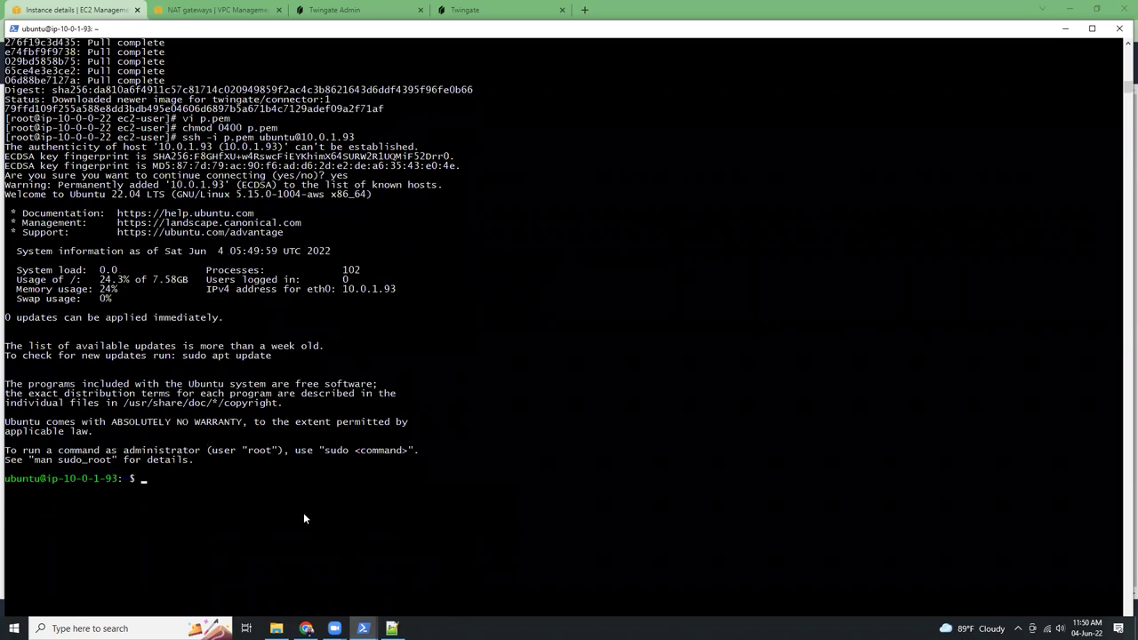
- Refresh the package lists with 'sudo apt update' on the private instance
left_click(317, 480)
left_click(248, 480)
key("Escape")
type("sudo apt update")
key("Return")
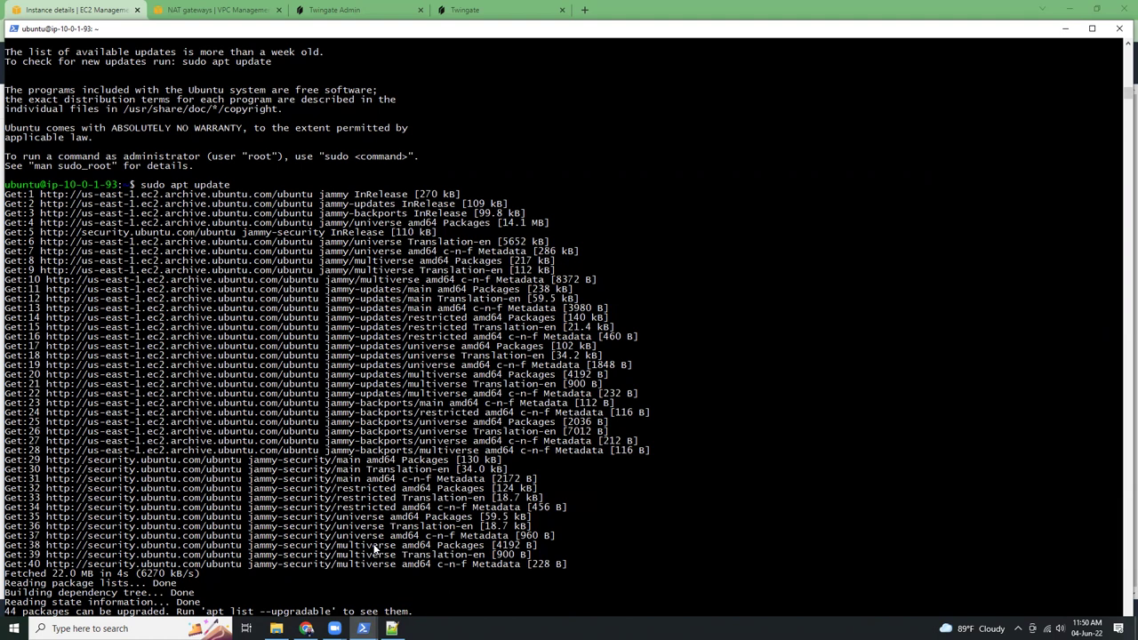
scroll(400, 511, "down", 2)
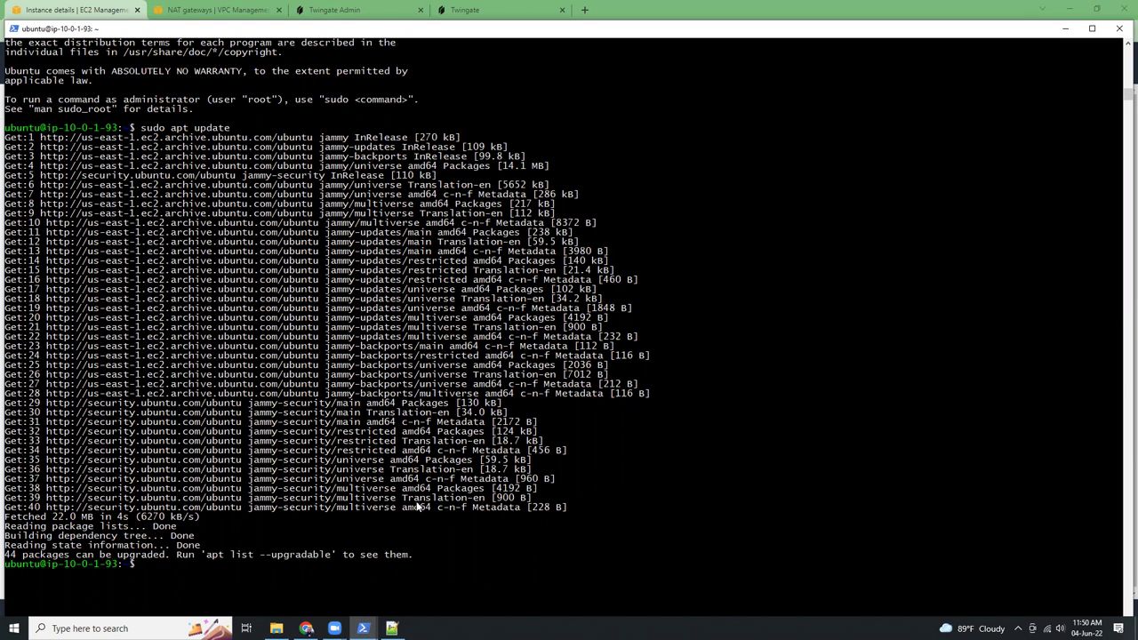
- Install nginx with 'sudo apt install nginx', confirming with 'y', then switch to PowerShell
type("sudo apt install nginx")
key("Return")
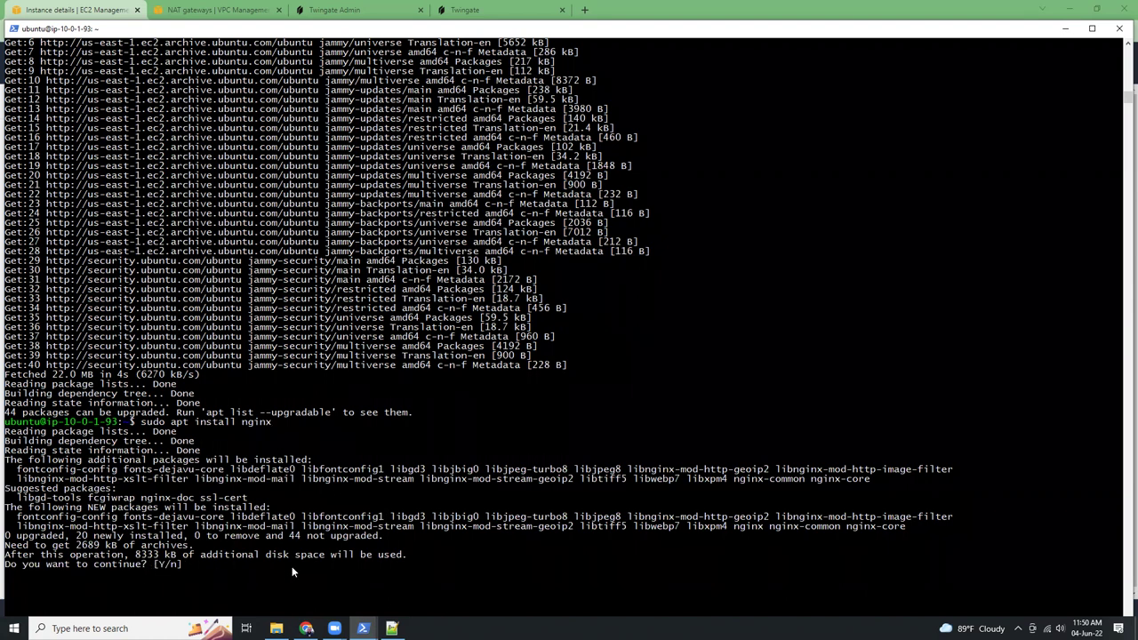
type("y")
key("Return")
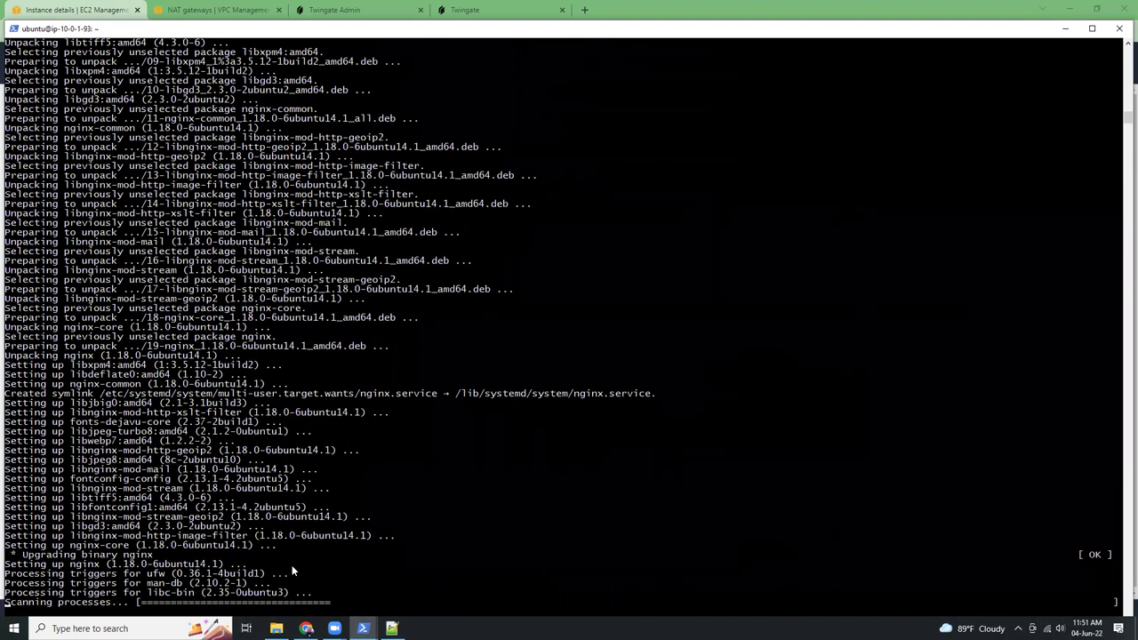
scroll(297, 564, "down", 3)
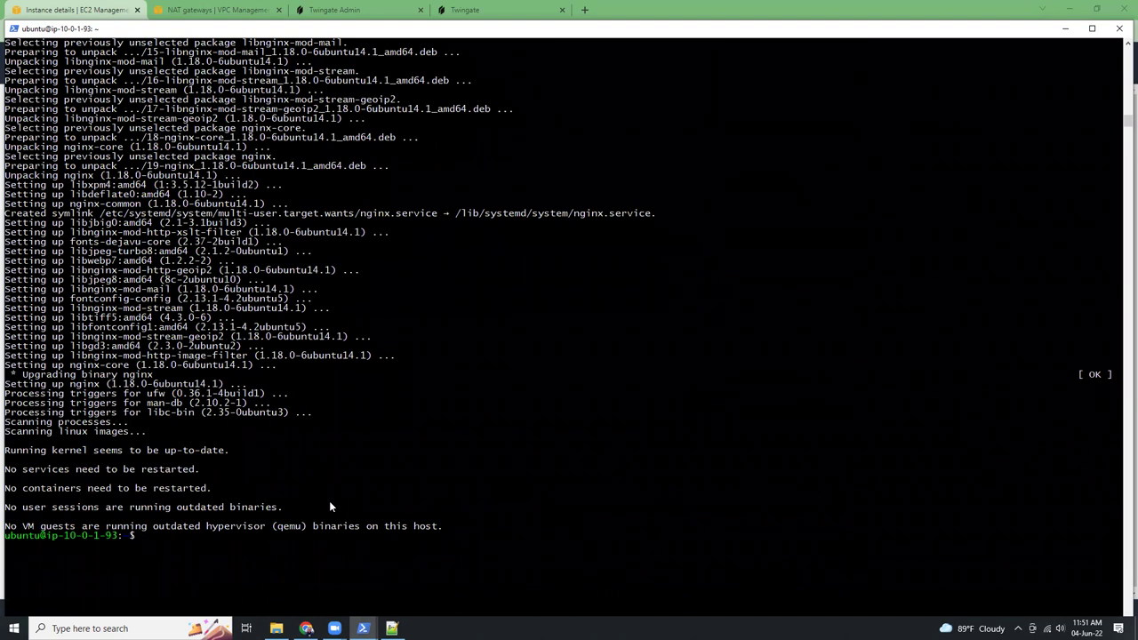
left_click(396, 531)
- Rerun the previous ssh command to ip-10-0-1-93.ec2.internal, then return to the AWS console
left_click(381, 320)
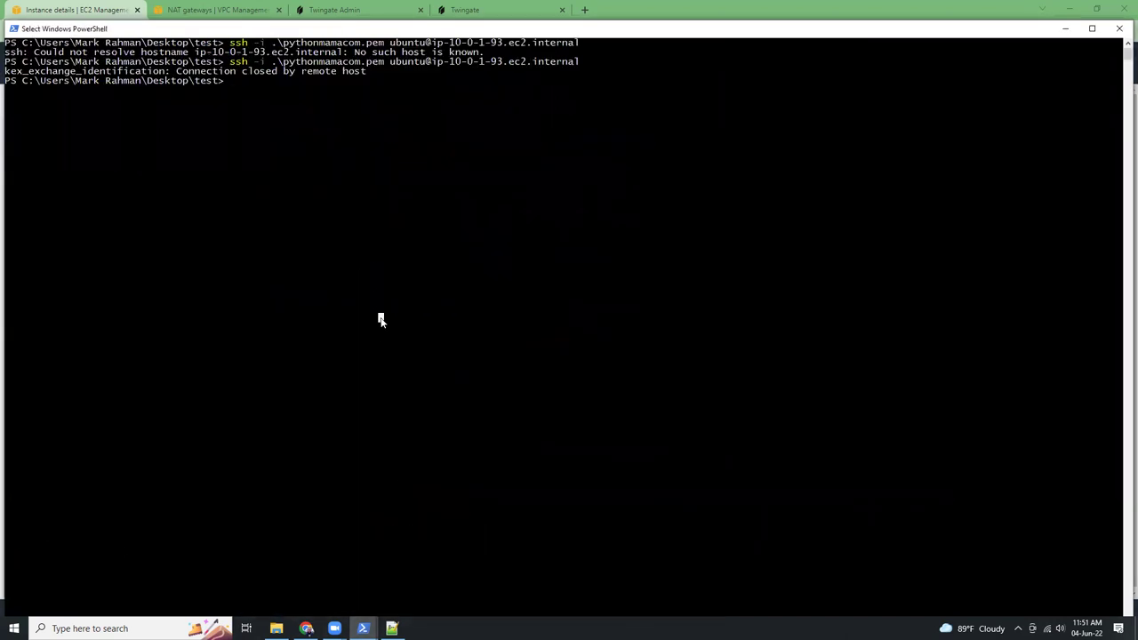
key("Up")
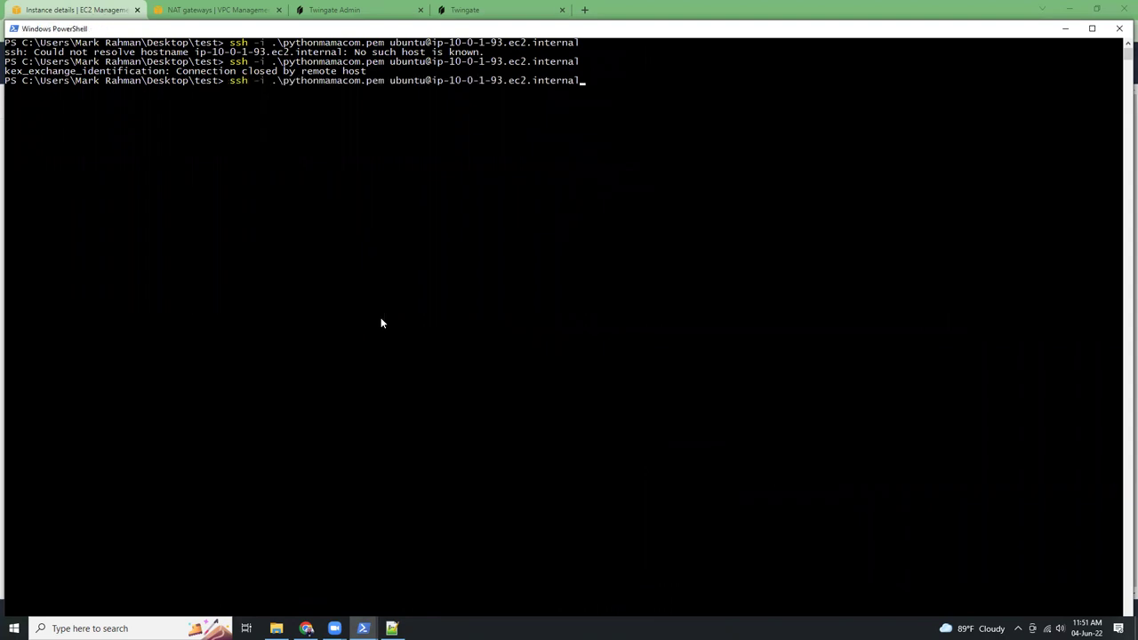
key("Return")
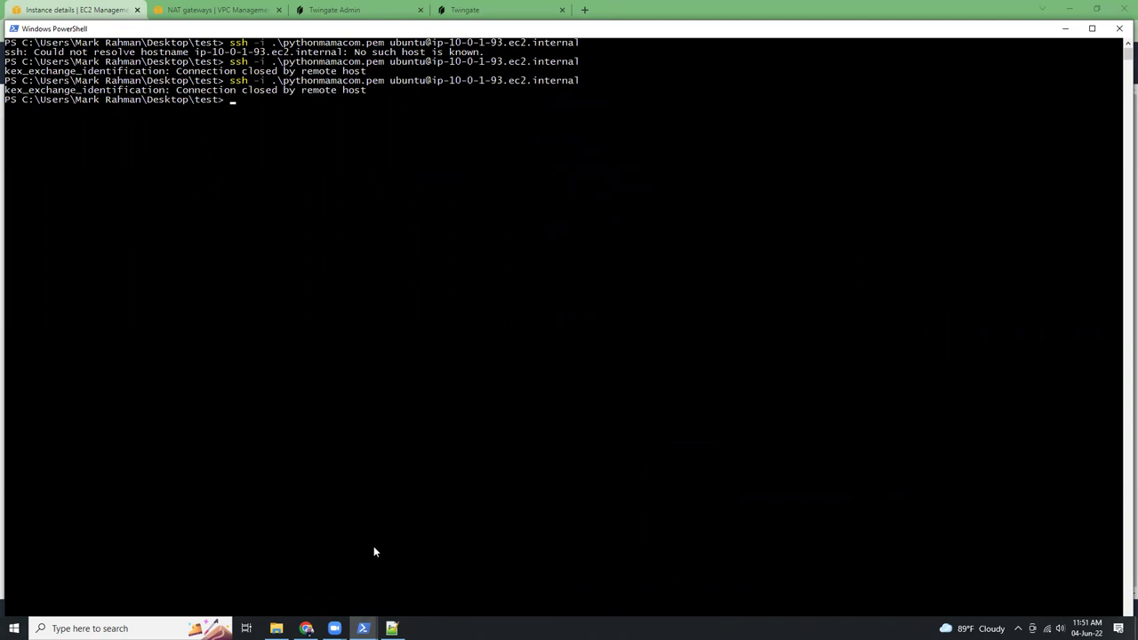
left_click(306, 628)
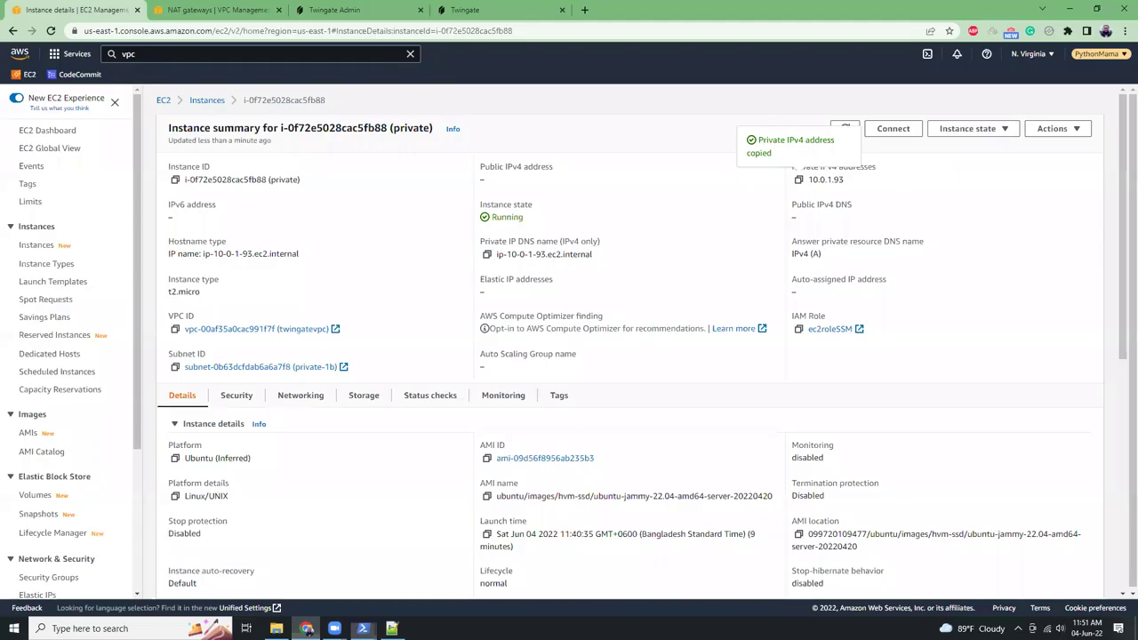
- Refresh the instances list and copy privateInstance's Twingate address ip-10-0-1-93.ec2.internal
left_click(209, 100)
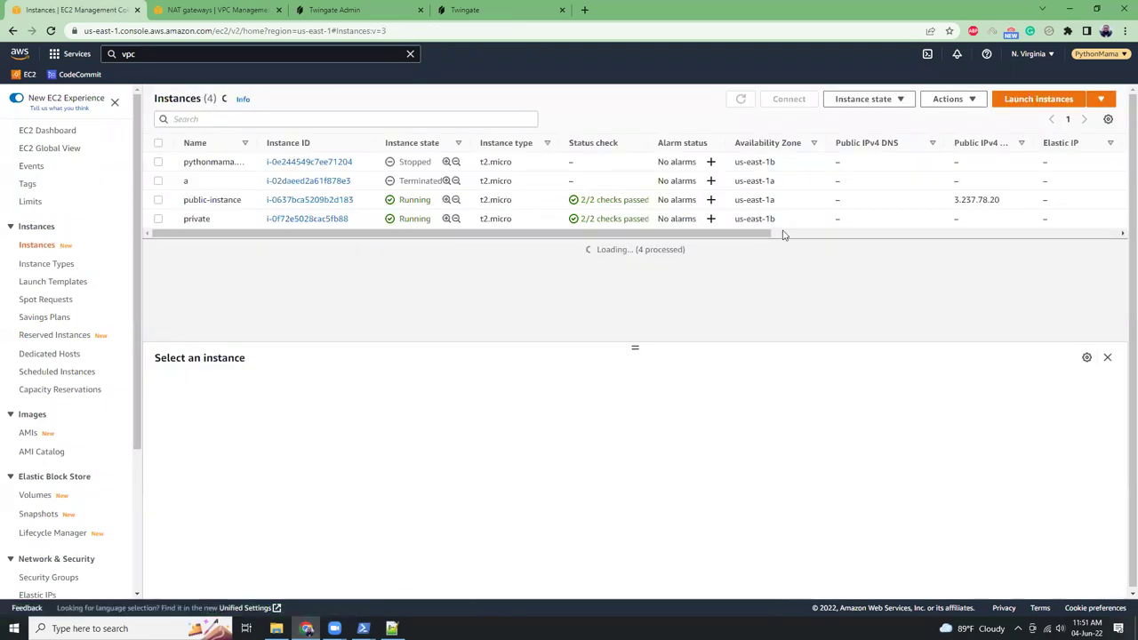
left_click(742, 99)
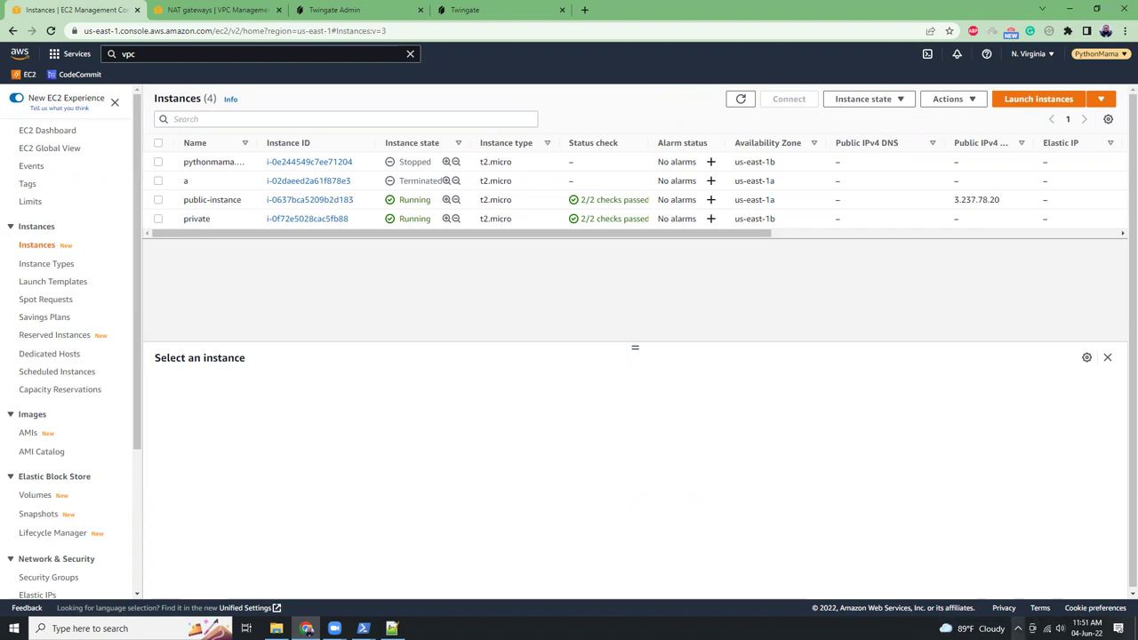
left_click(1018, 628)
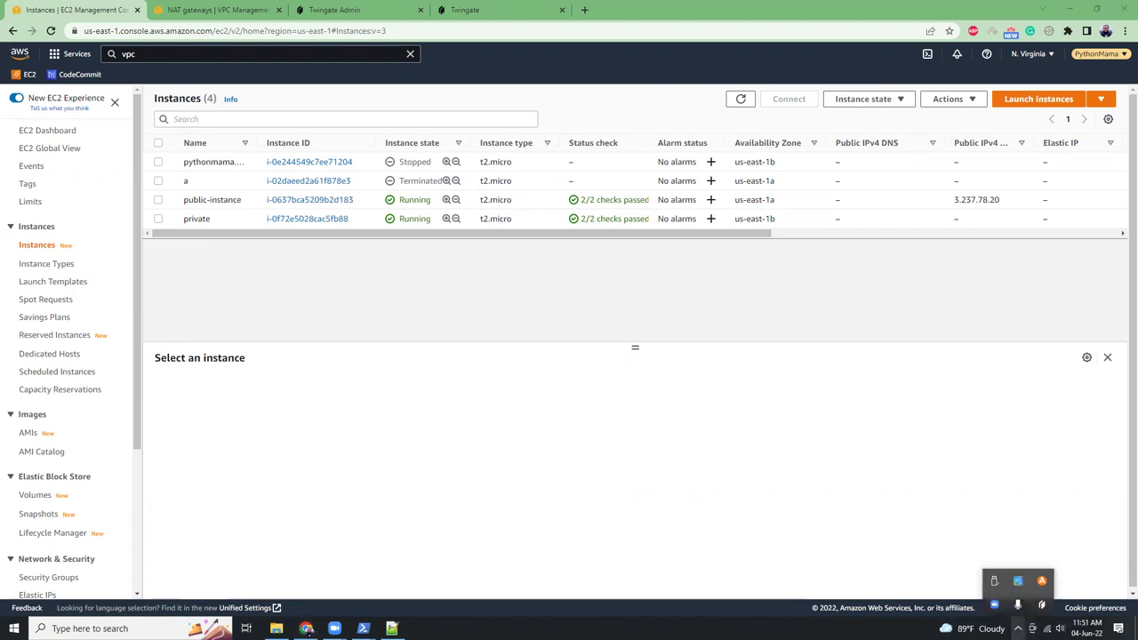
left_click(1041, 607)
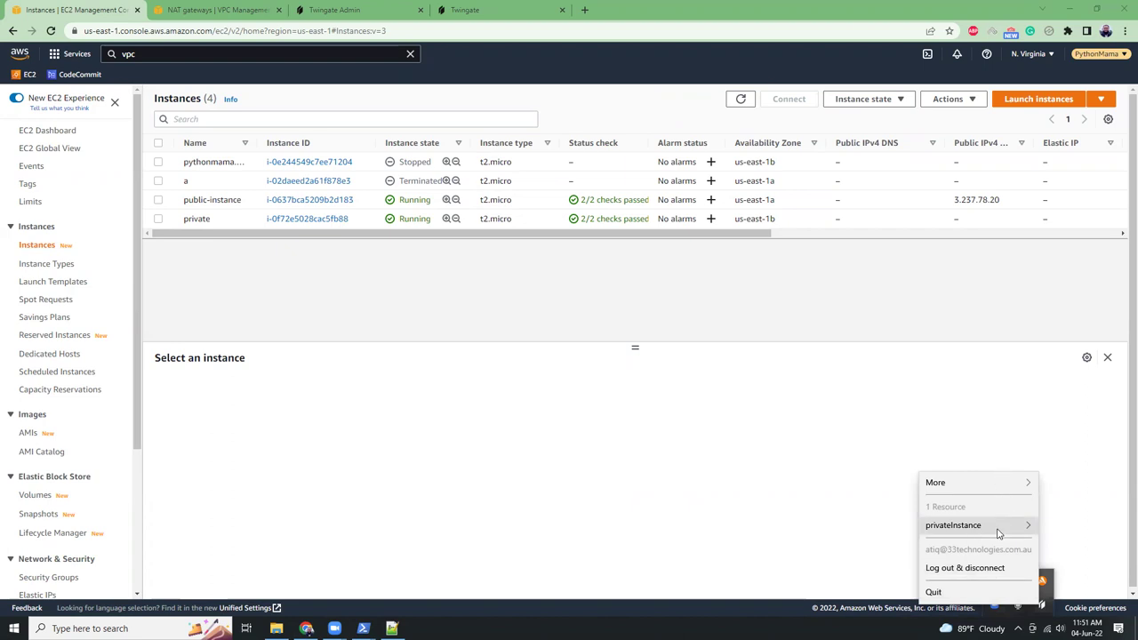
mouse_move(997, 533)
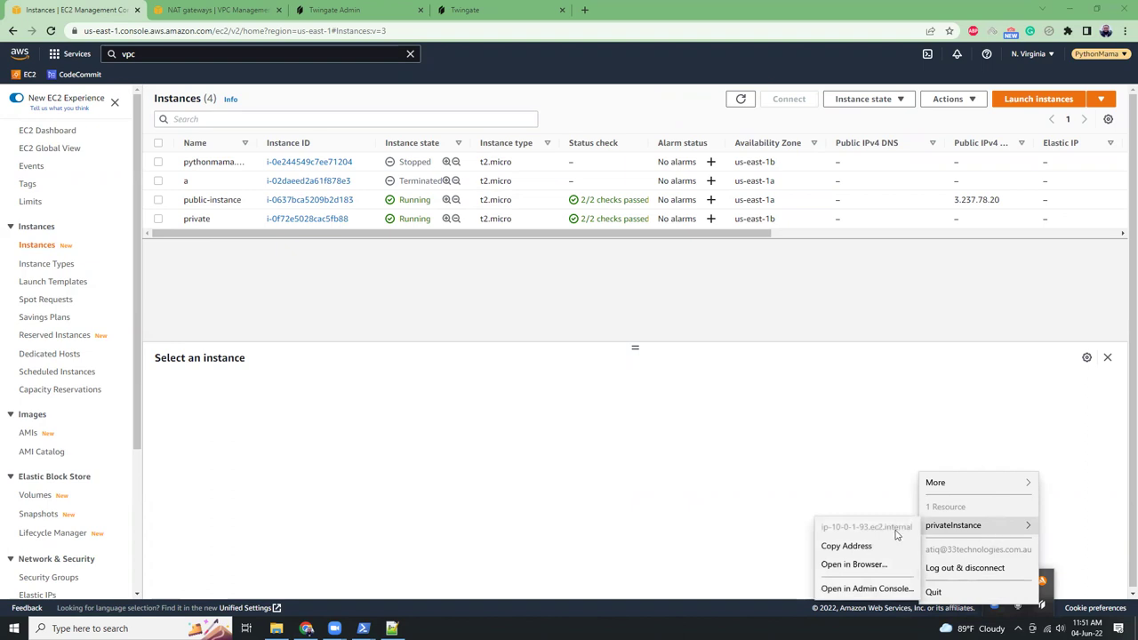
left_click(850, 547)
left_click(362, 627)
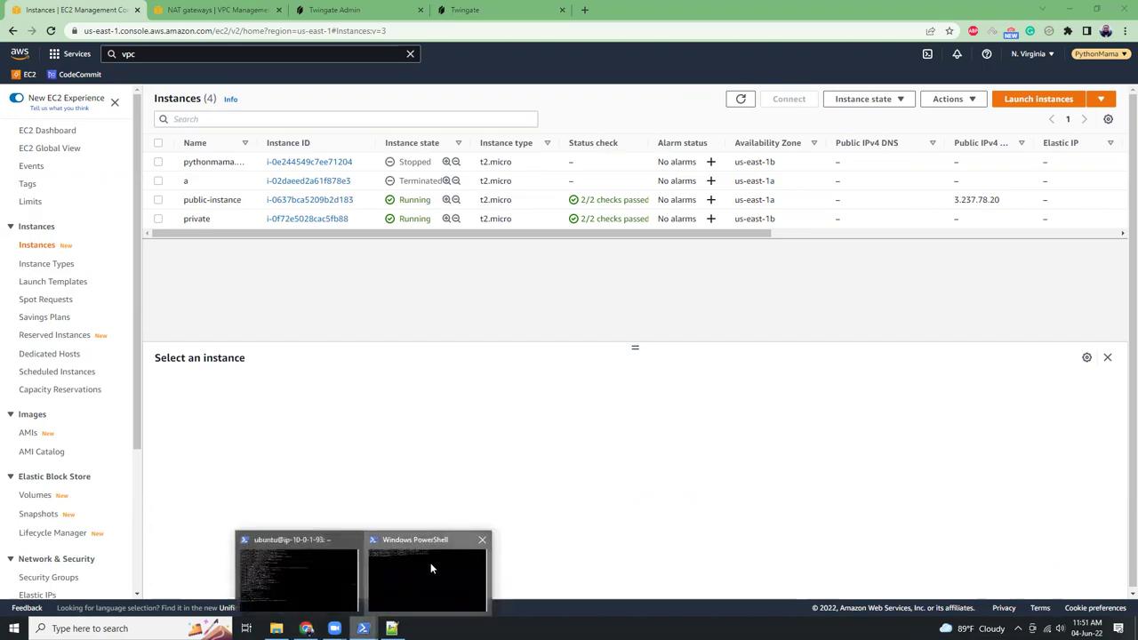
- Run ssh with pythonmamacom.pem as ubuntu to the pasted internal hostname
left_click(430, 562)
type("ssh")
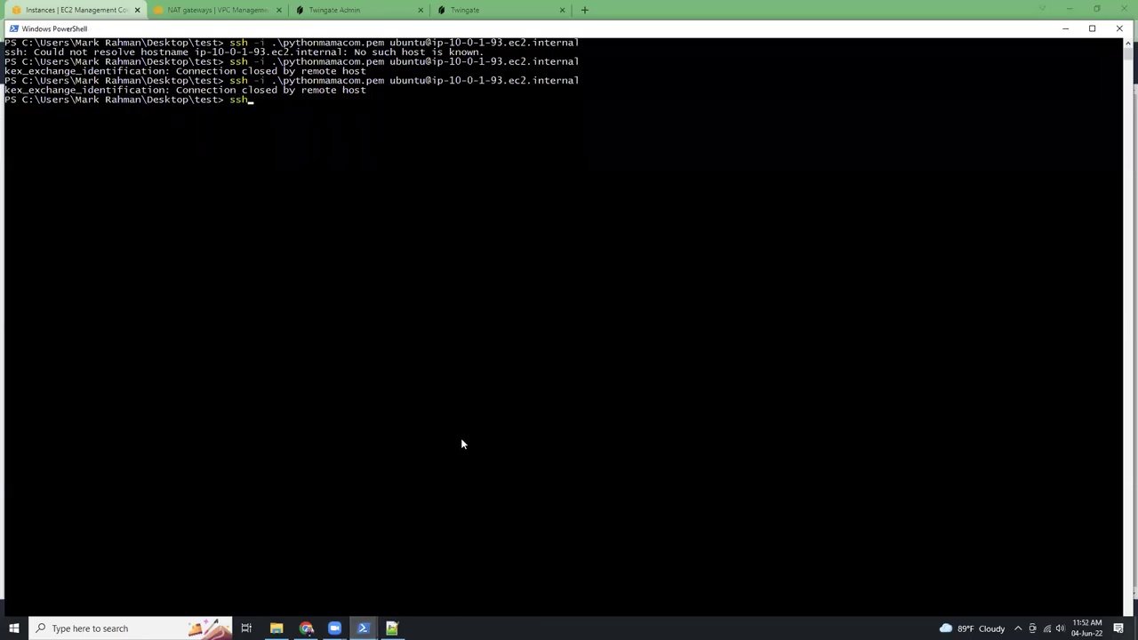
type(" -i .\\p")
key("Tab")
type("ubuntu@")
key("ctrl+v")
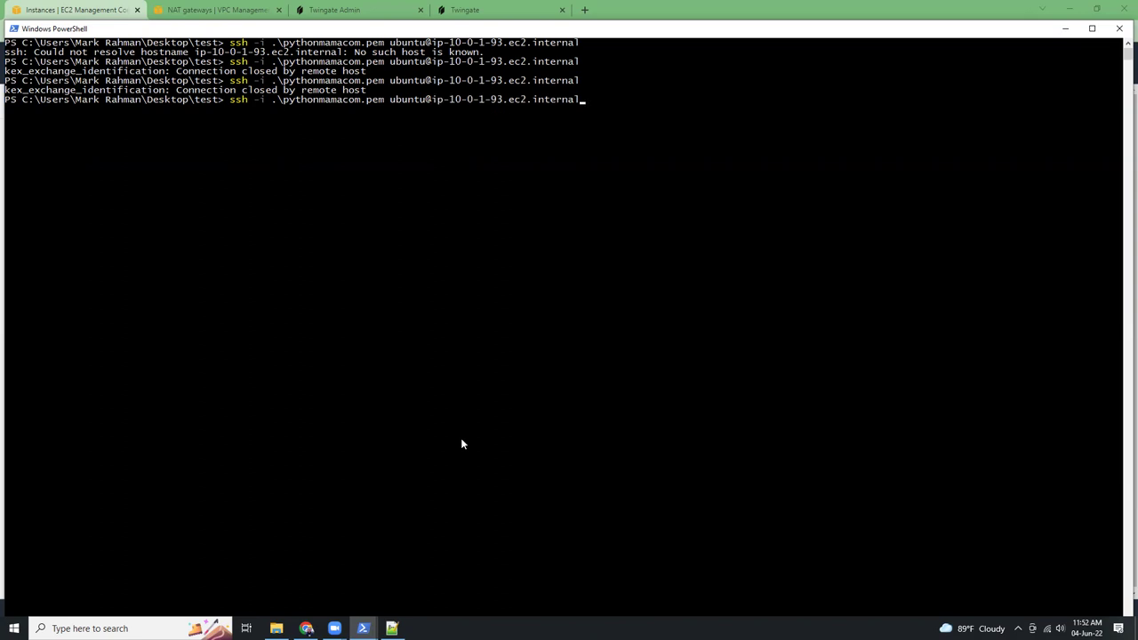
key("Return")
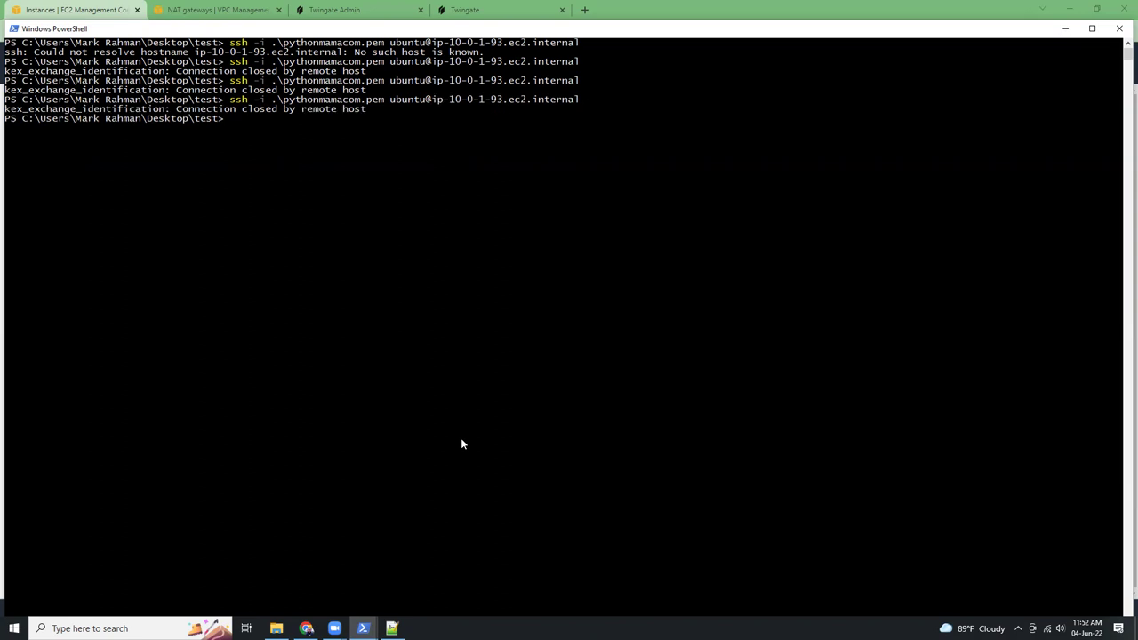
- Retry the same ssh command as root instead of ubuntu, then return to the AWS console
key("Up")
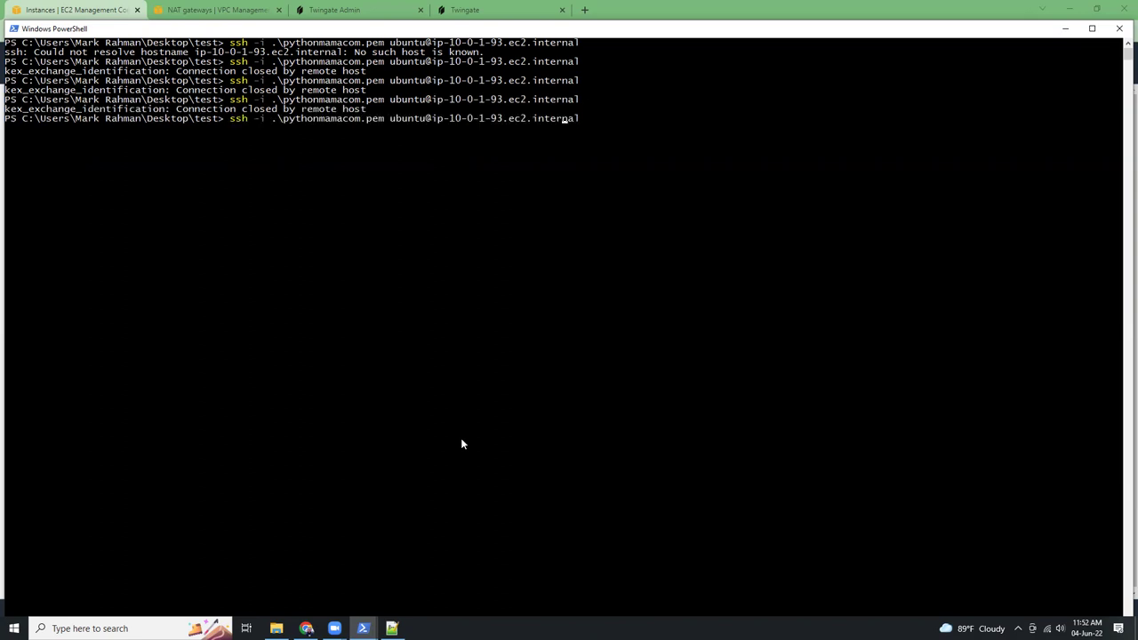
key("Right")
key("Right")
key("BackSpace")
key("BackSpace")
key("BackSpace")
key("BackSpace")
key("BackSpace")
key("BackSpace")
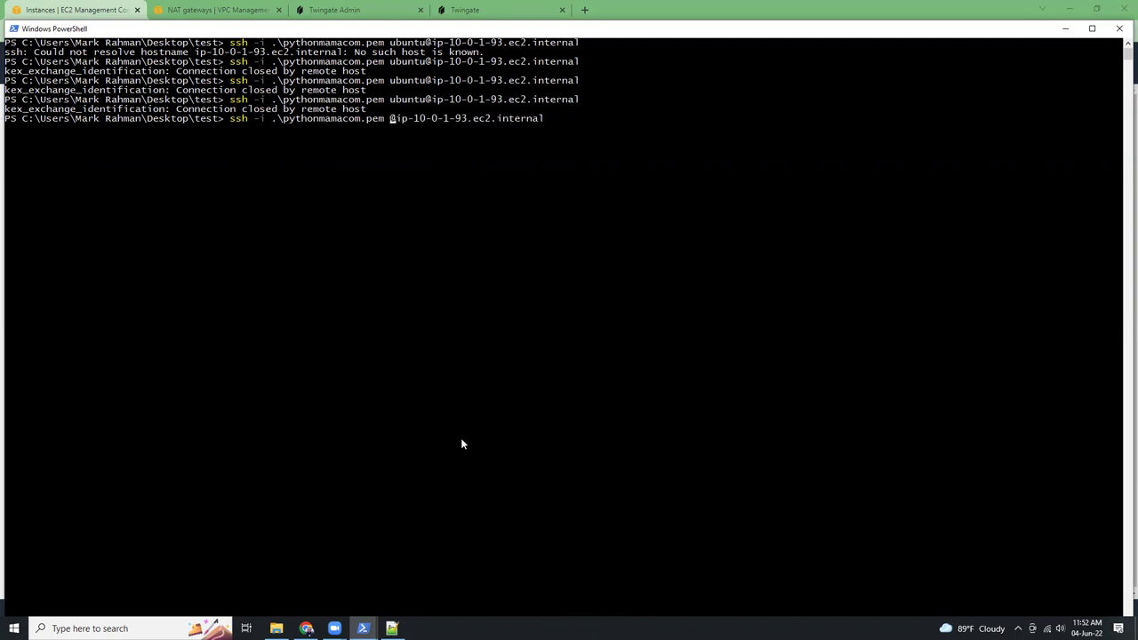
type("root")
key("Return")
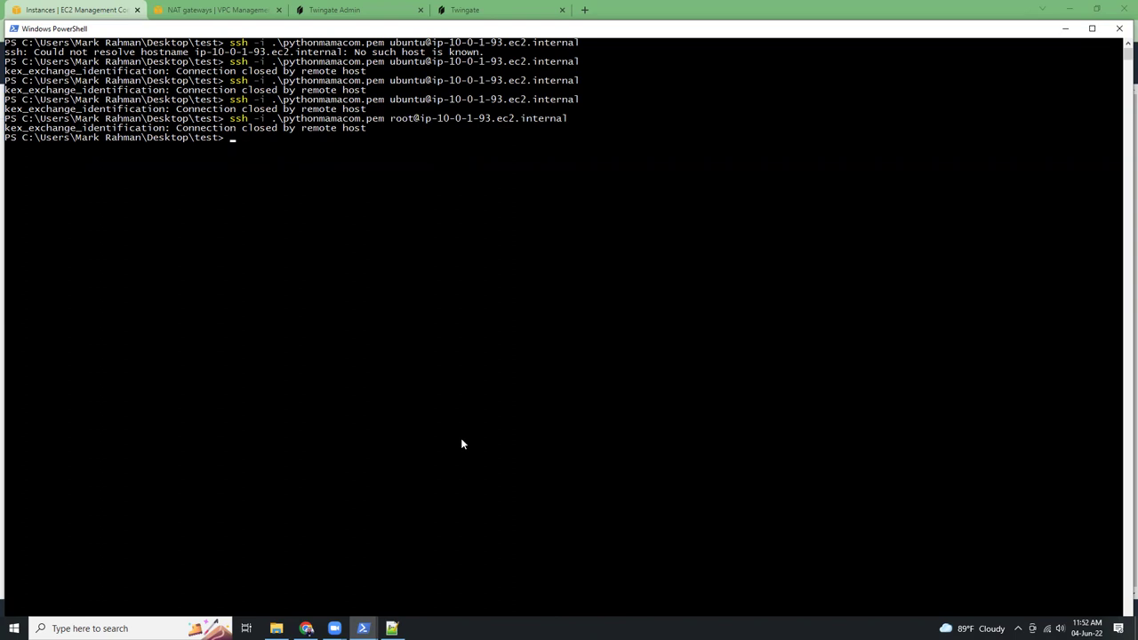
left_click(306, 628)
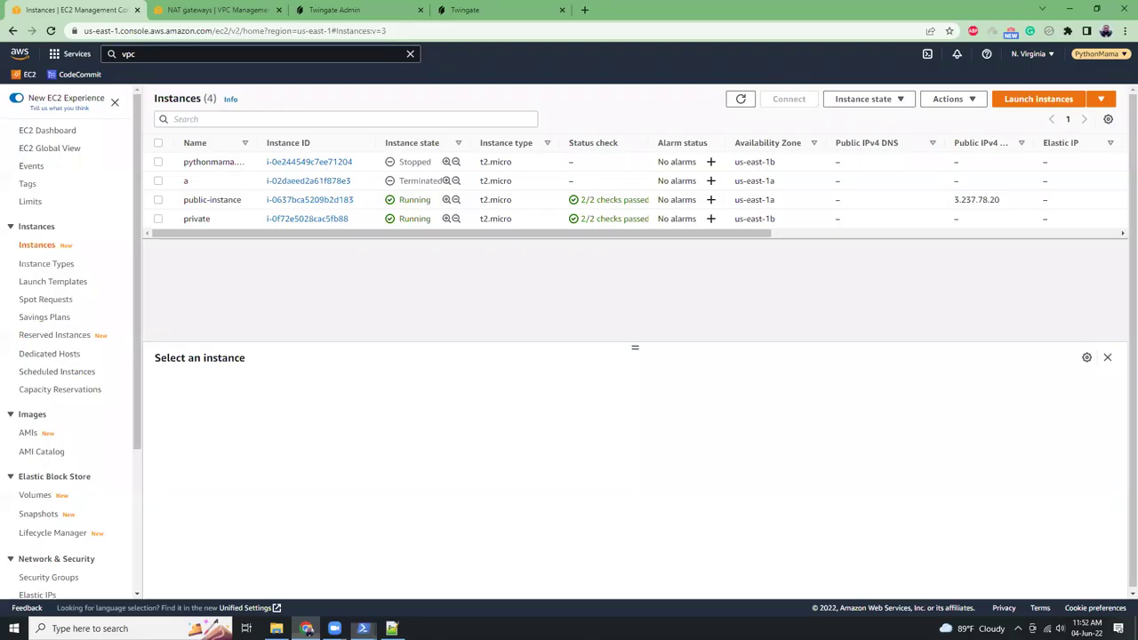
- Terminate the private instance via Instance state > Terminate instance
left_click(158, 219)
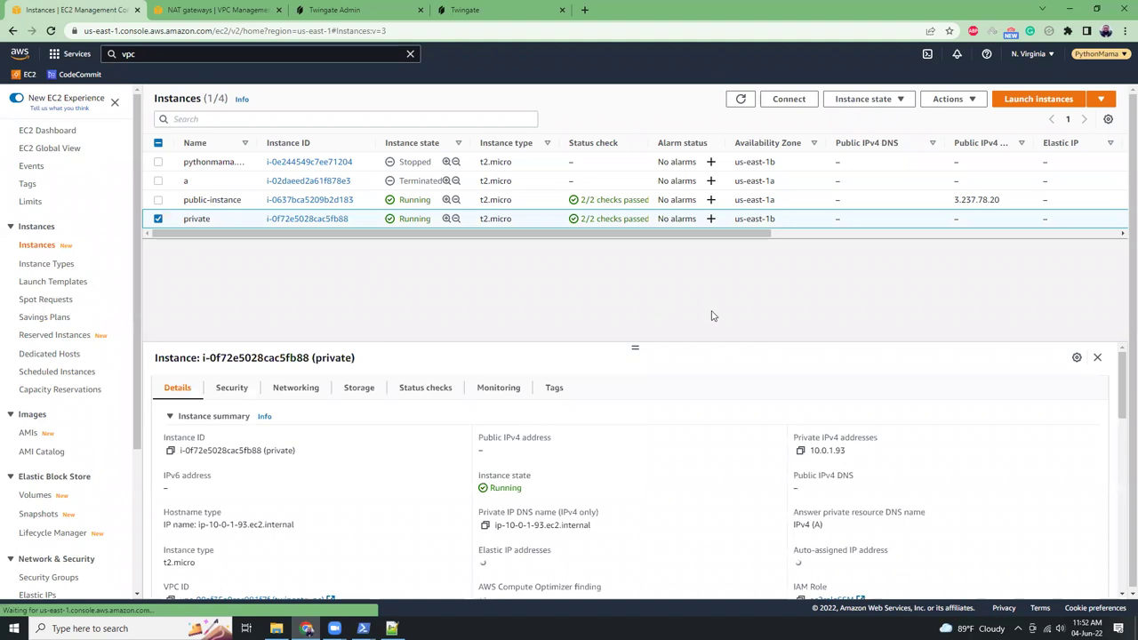
left_click(886, 101)
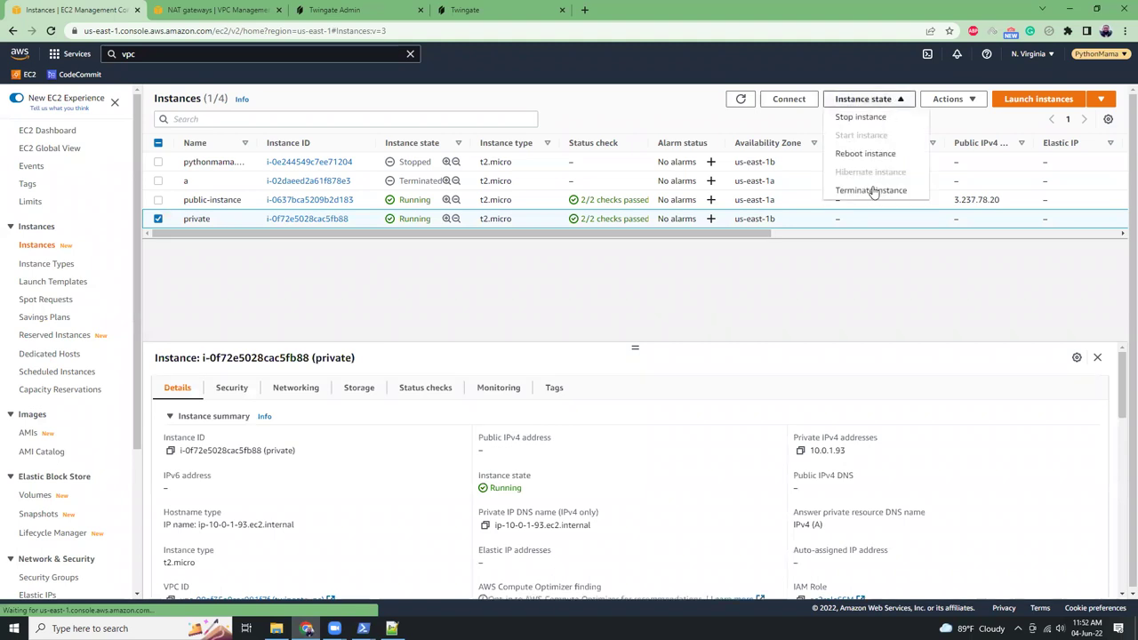
left_click(871, 190)
left_click(764, 436)
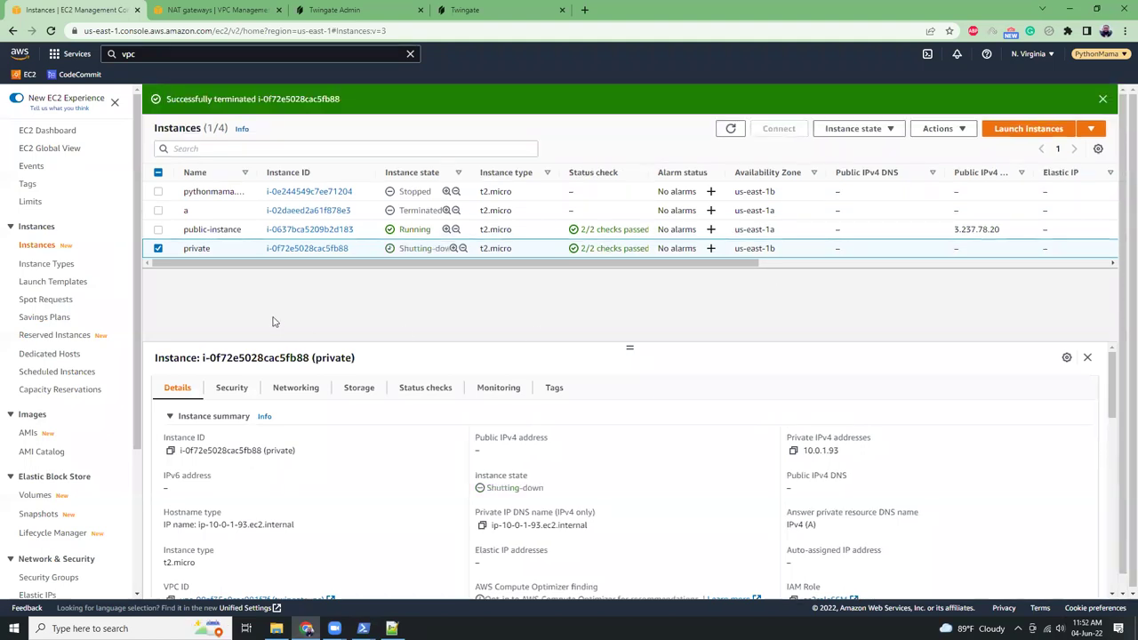
left_click(158, 248)
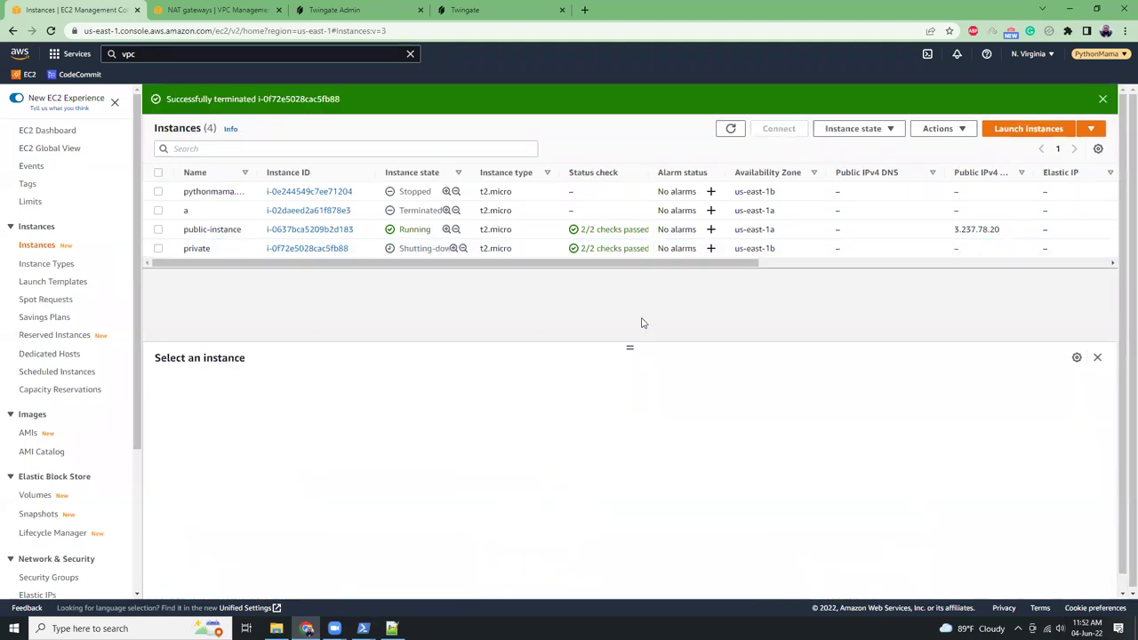
- Start launching a replacement instance from the EC2 instances page
mouse_move(363, 628)
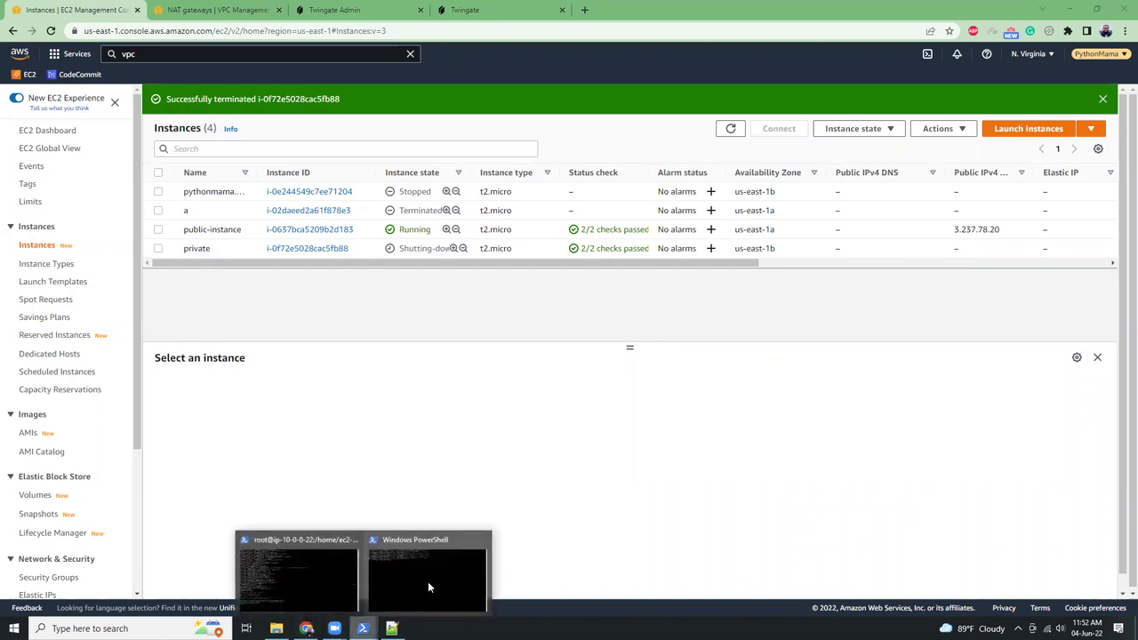
left_click(313, 557)
left_click(355, 557)
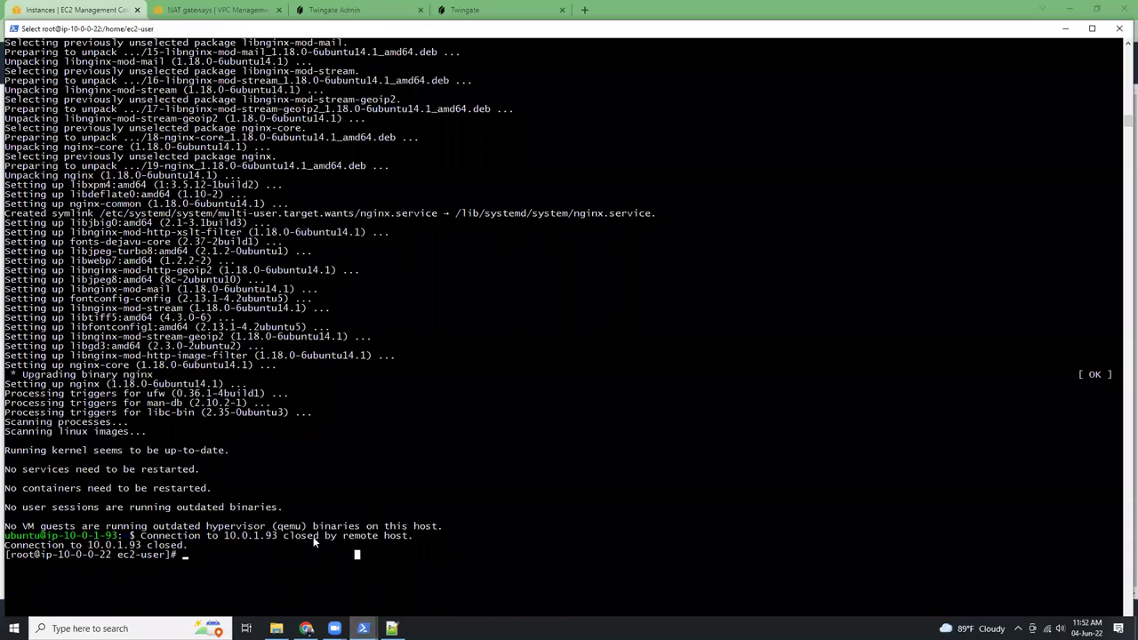
left_click(306, 628)
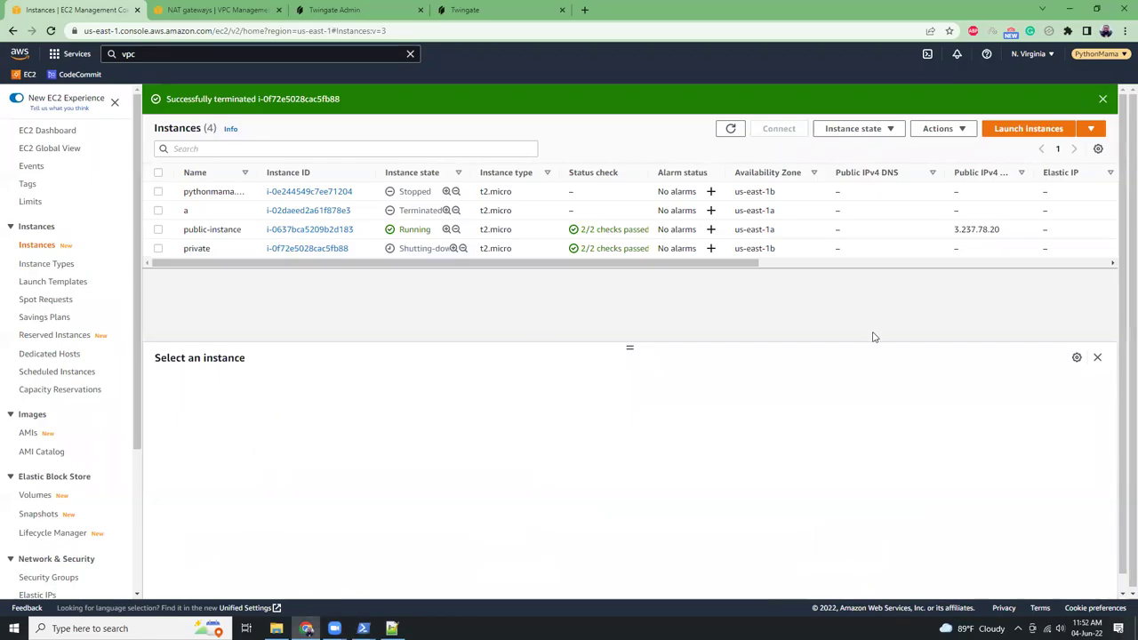
left_click(1047, 129)
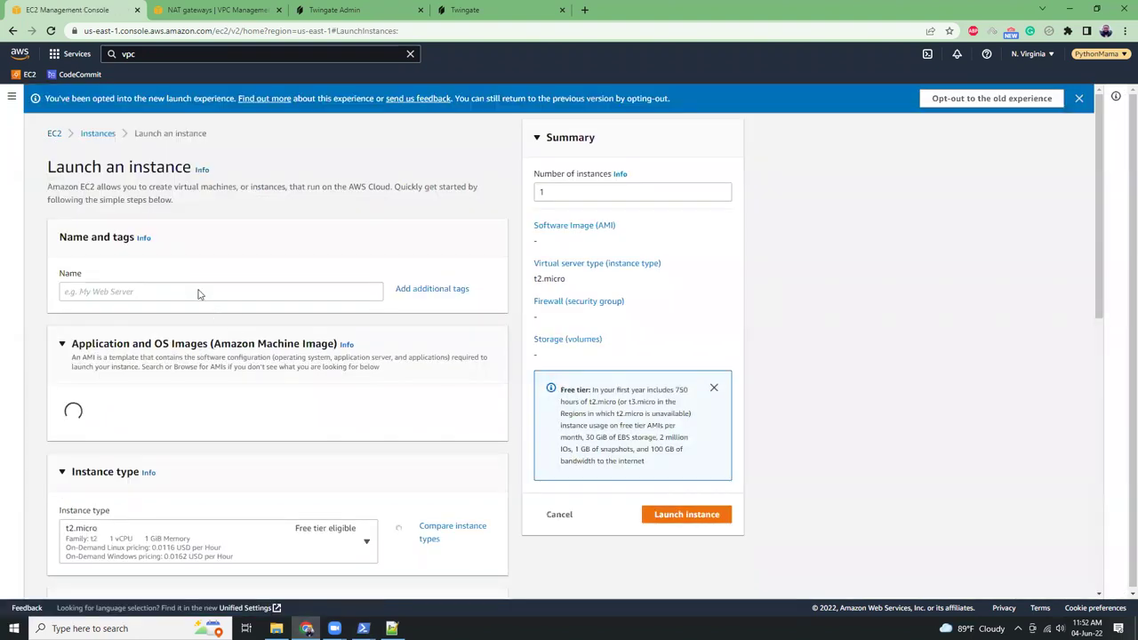
- Name the instance 'private', choose the Ubuntu AMI and the pythonmama.com key pair
left_click(199, 290)
type("private")
left_click(761, 358)
scroll(893, 415, "down", 2)
left_click(167, 367)
scroll(843, 426, "down", 2)
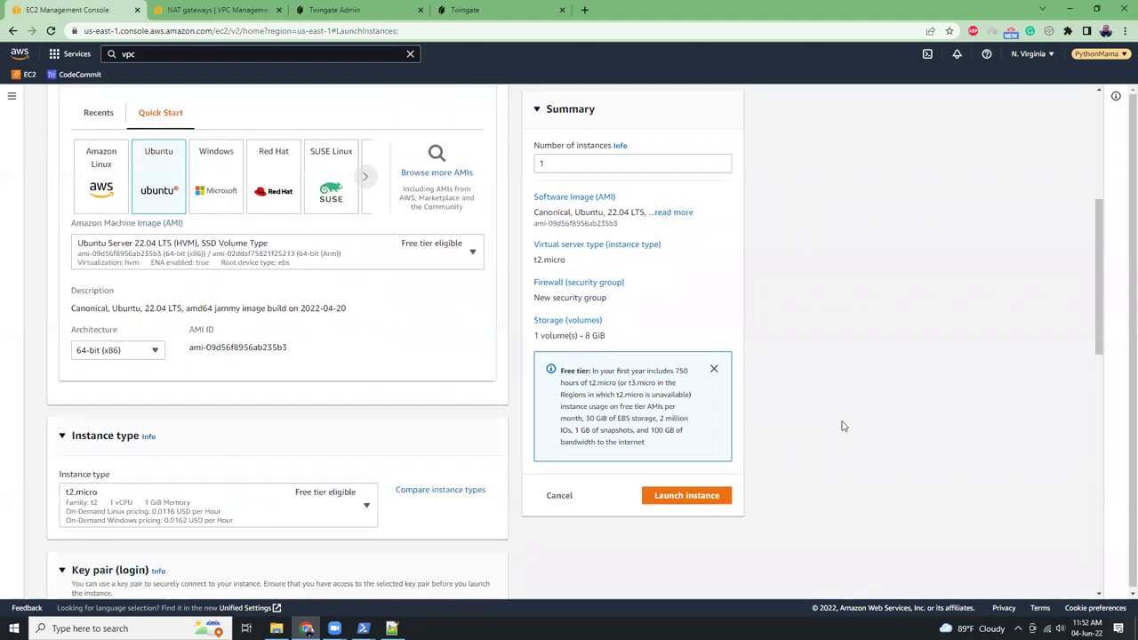
scroll(219, 435, "down", 1)
scroll(213, 422, "down", 2)
left_click(210, 342)
left_click(175, 394)
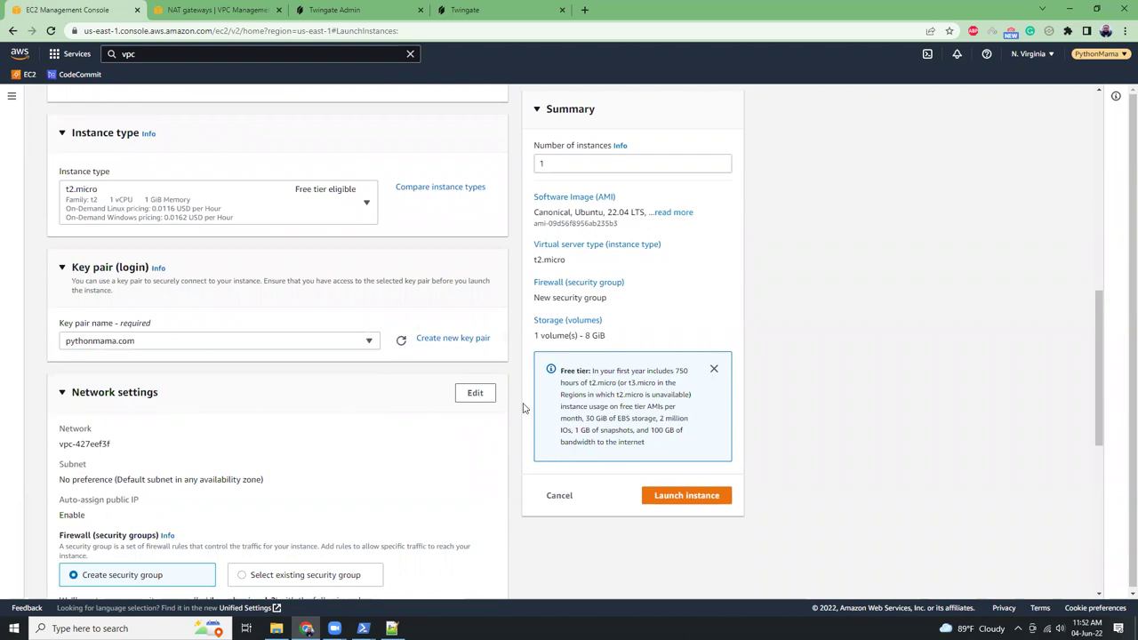
- Set the network to twingatevpc, subnet private-1b, with existing security group launch-wizard-1
left_click(474, 393)
scroll(409, 444, "down", 1)
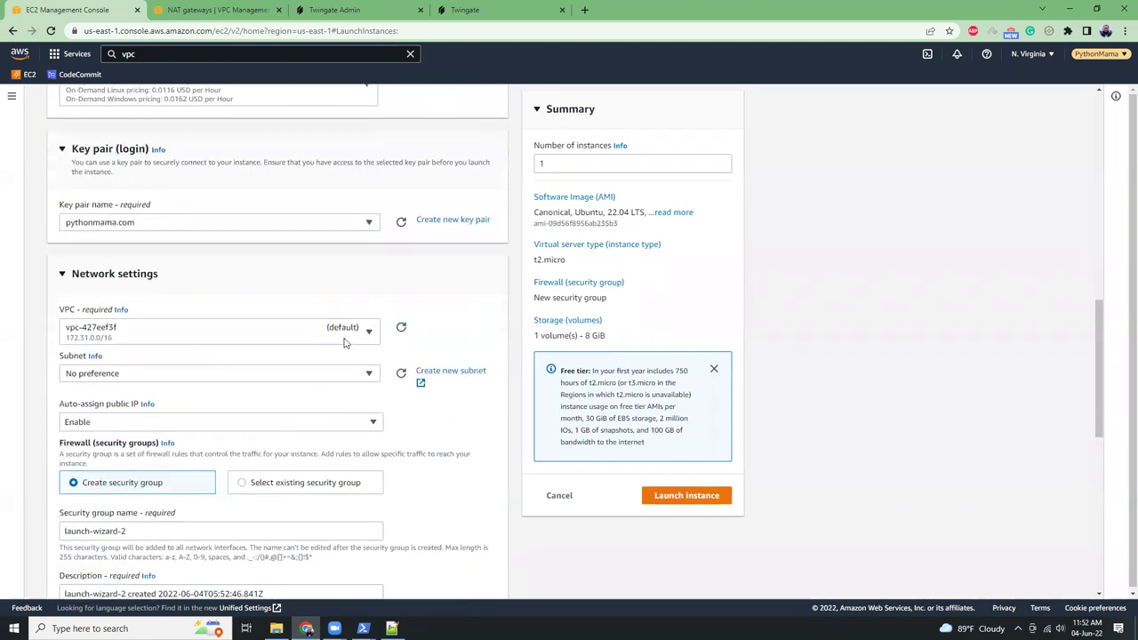
left_click(366, 333)
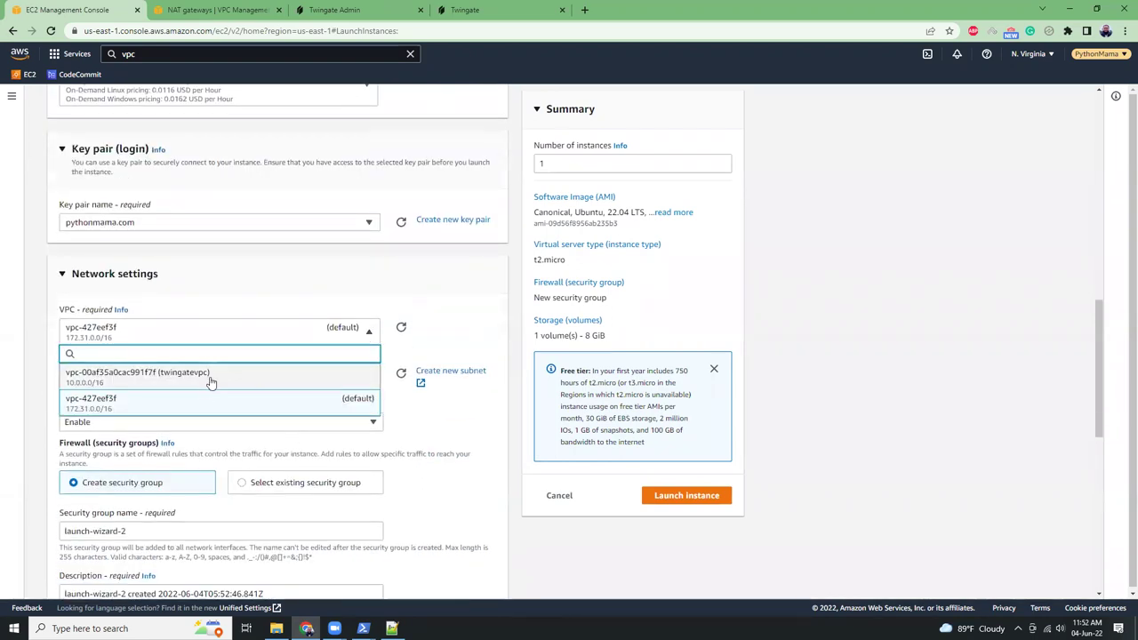
left_click(215, 381)
left_click(369, 382)
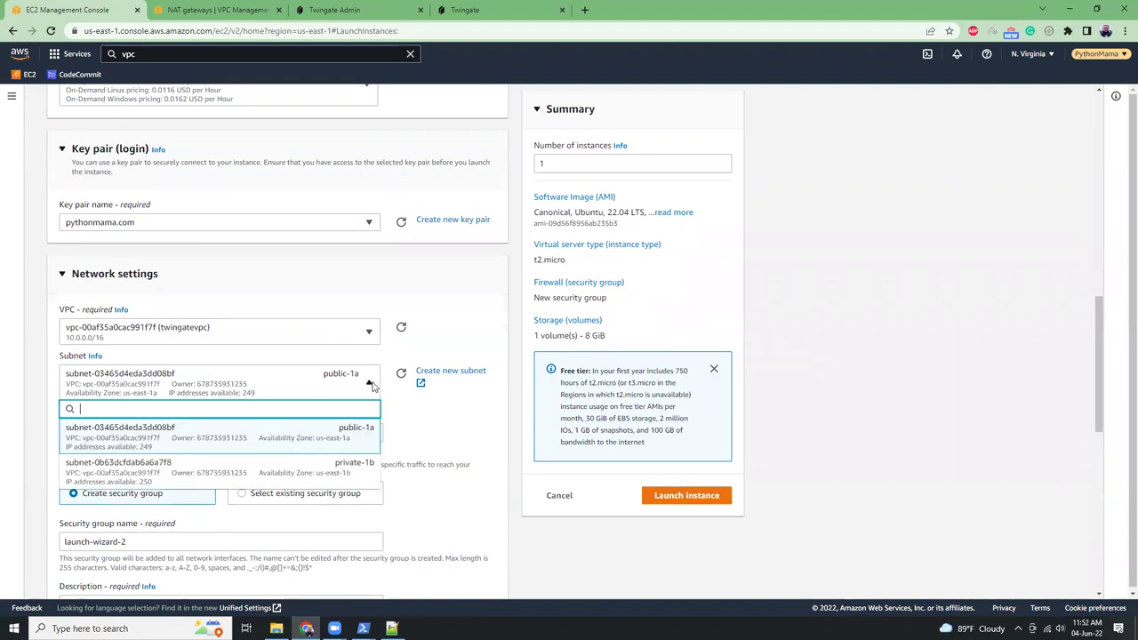
left_click(353, 462)
scroll(444, 436, "down", 2)
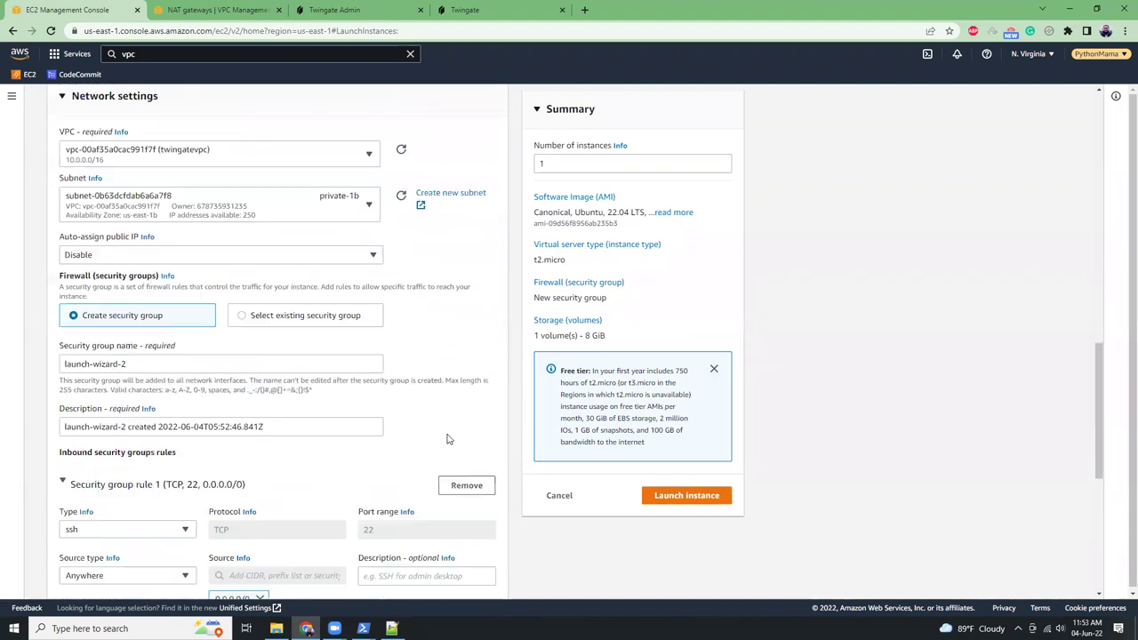
left_click(289, 326)
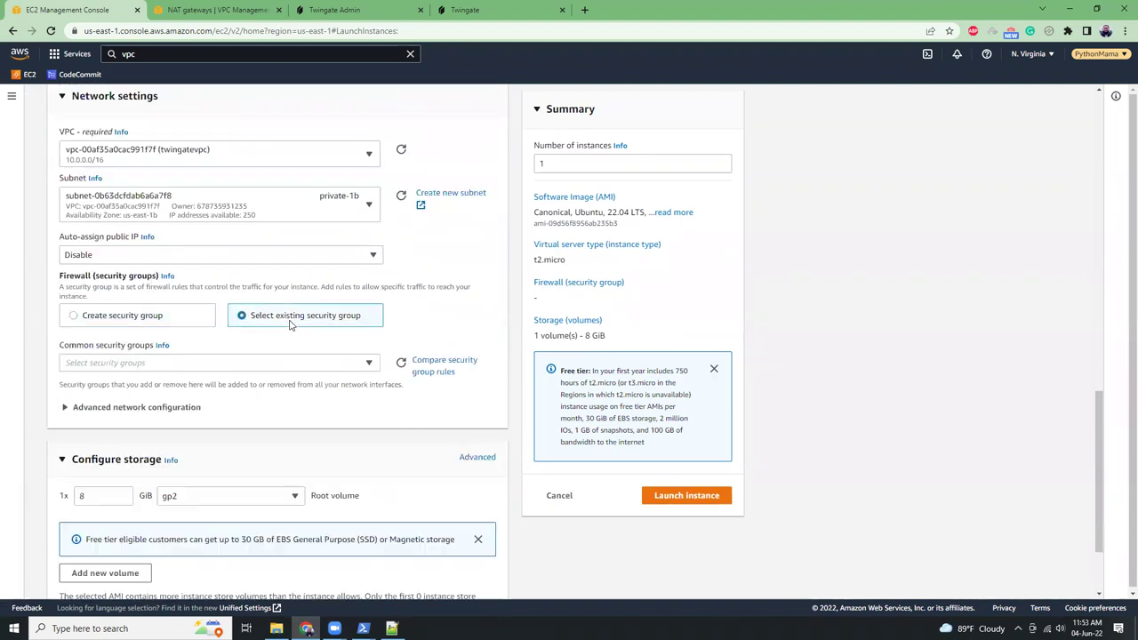
left_click(247, 365)
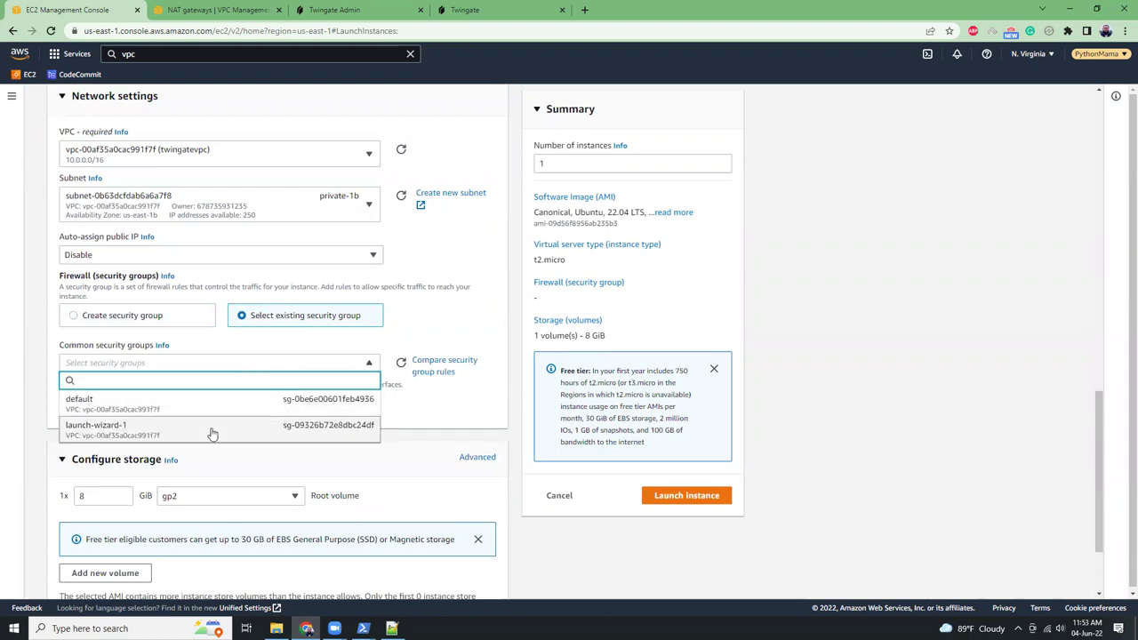
left_click(213, 430)
- Under Advanced details, set the IAM instance profile to ec2roleSSM
scroll(284, 425, "down", 1)
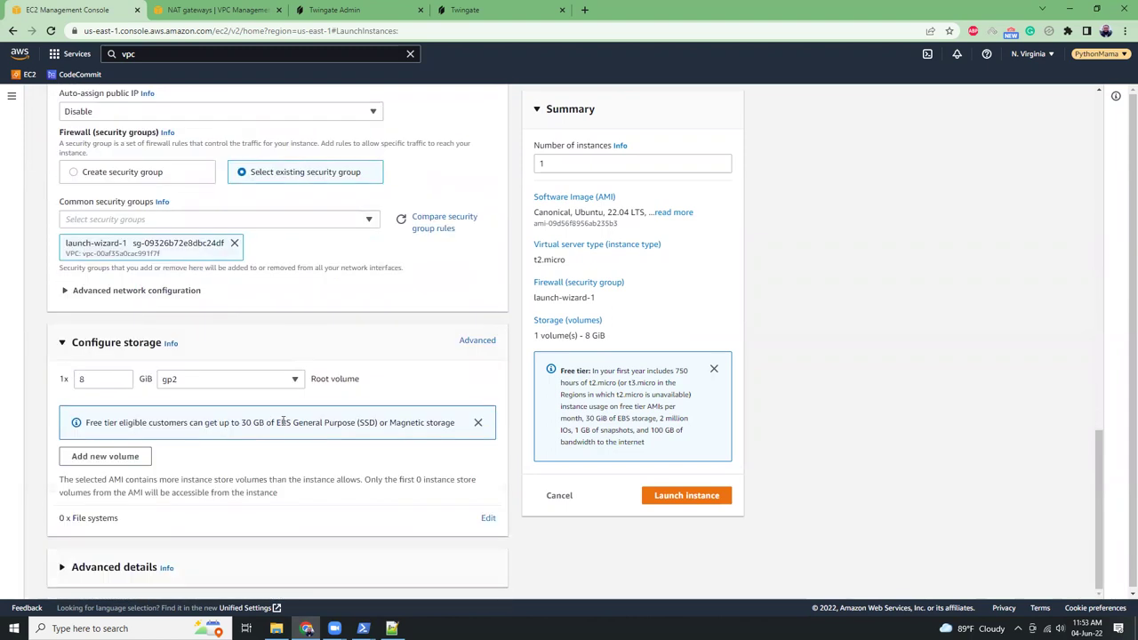
left_click(112, 571)
scroll(299, 481, "down", 3)
left_click(246, 436)
left_click(130, 528)
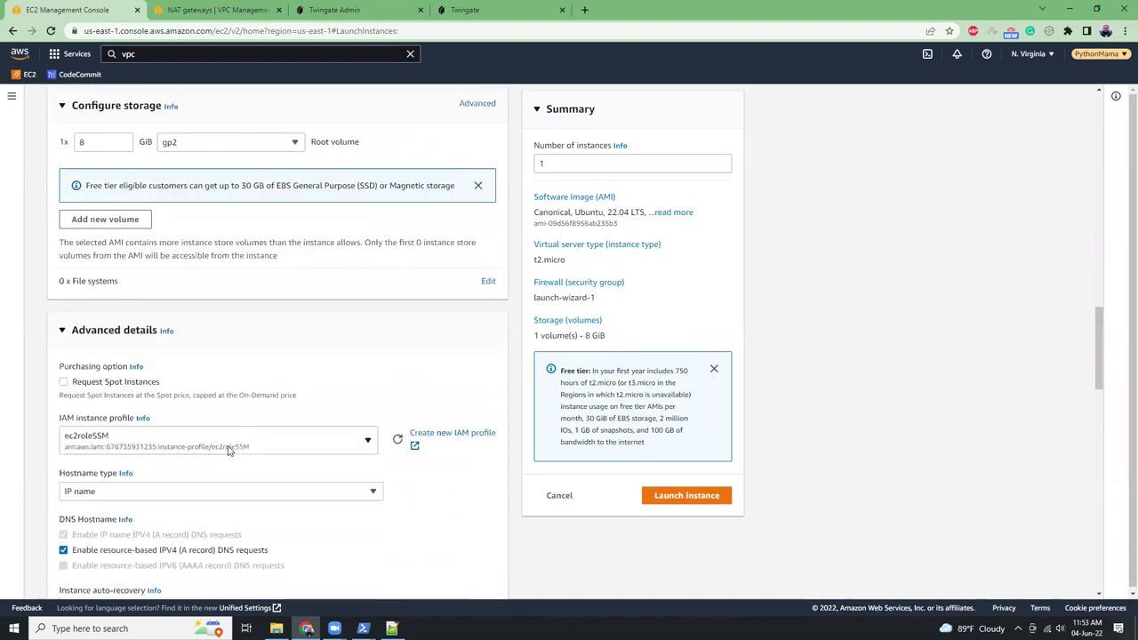
scroll(227, 451, "down", 4)
scroll(227, 450, "down", 10)
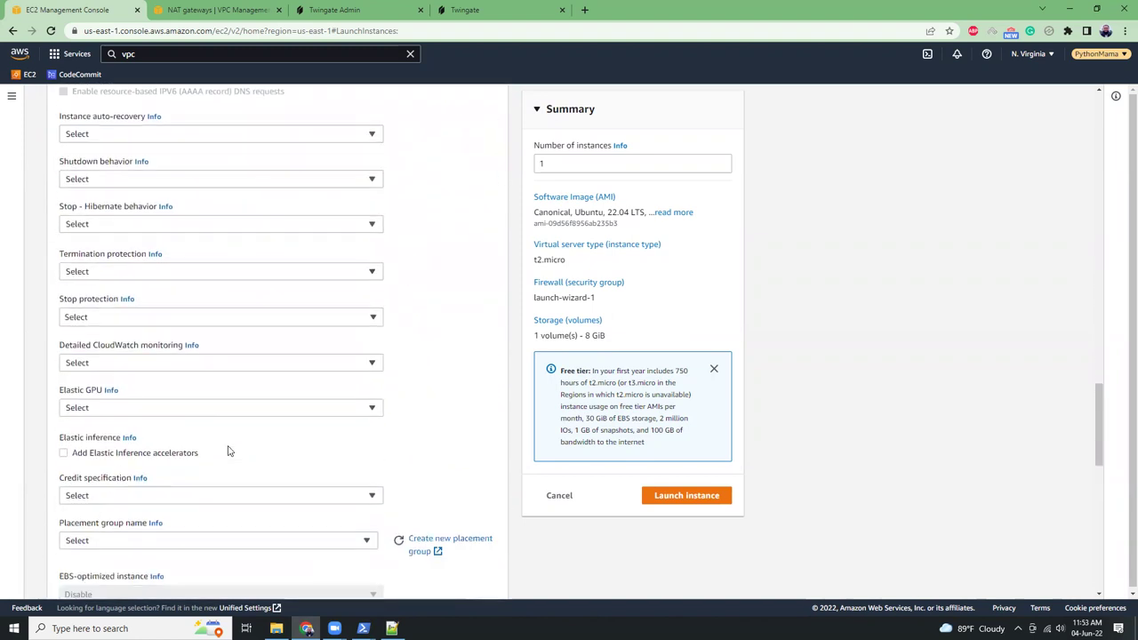
- Launch the new private instance and refresh the instances list
left_click(699, 507)
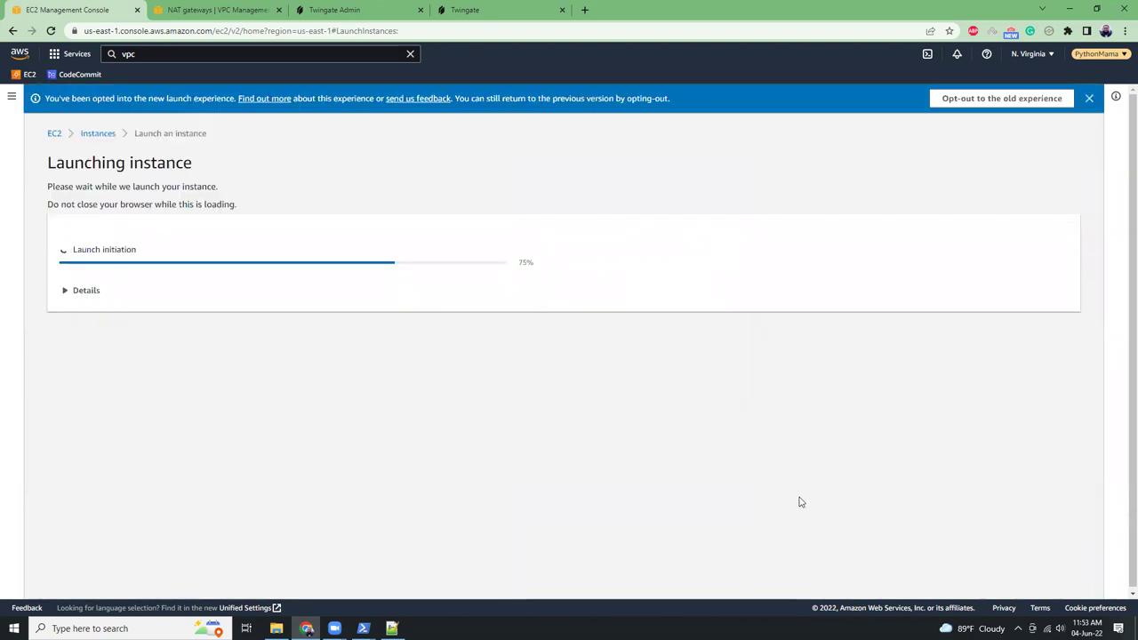
left_click(1031, 444)
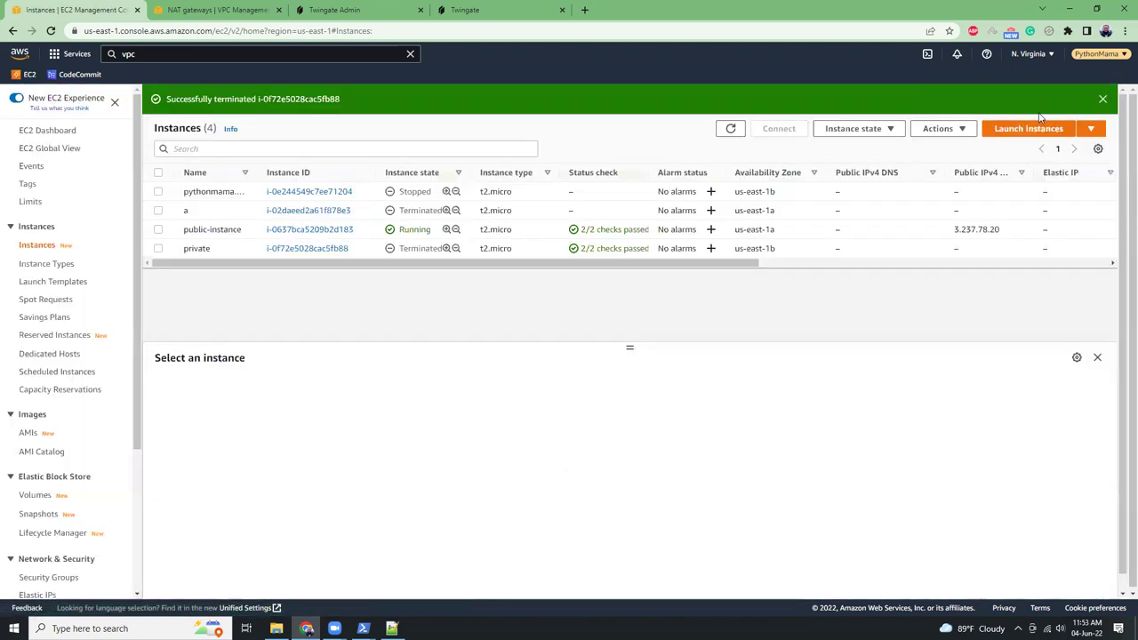
left_click(1102, 99)
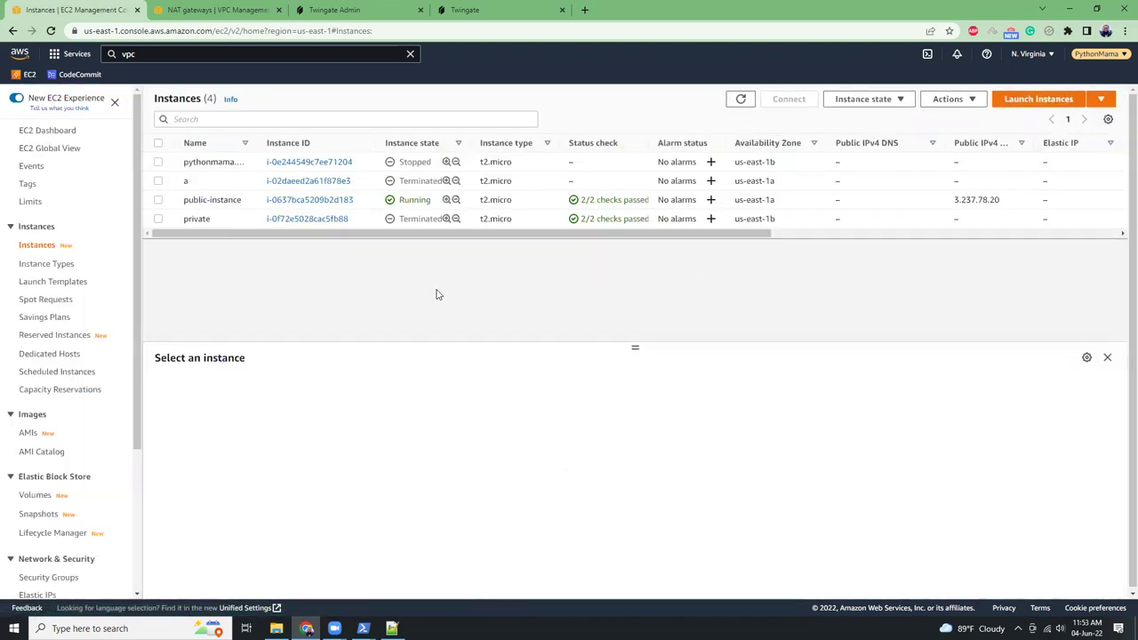
left_click(740, 100)
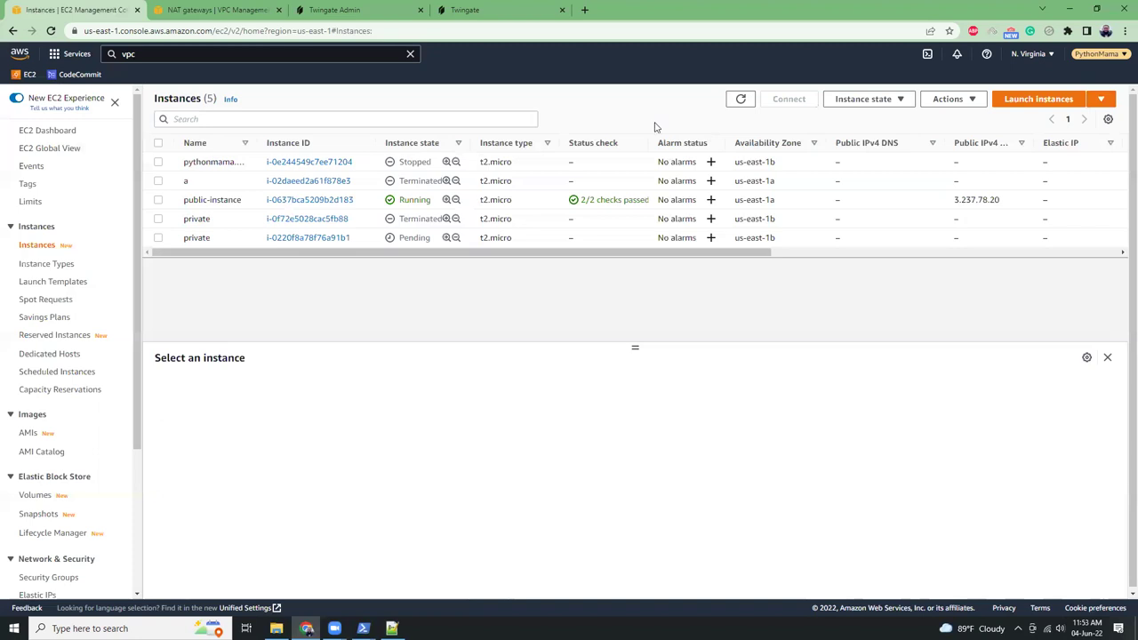
- Copy the new instance's private IPv4 address 10.0.1.106 and go to the Twingate admin tab
left_click(315, 238)
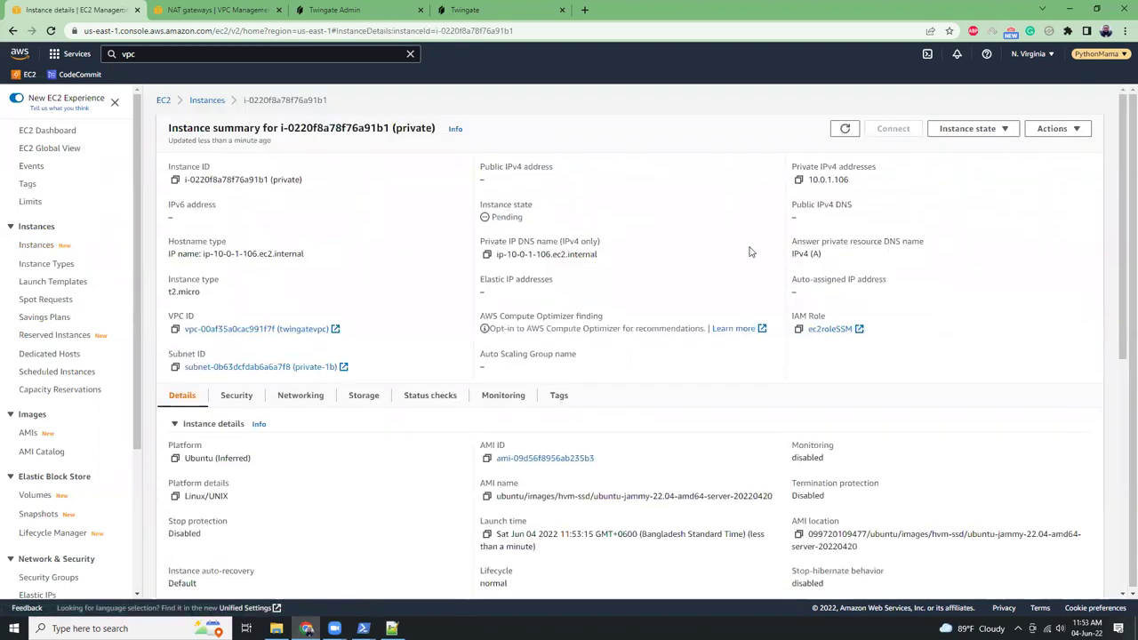
left_click(798, 180)
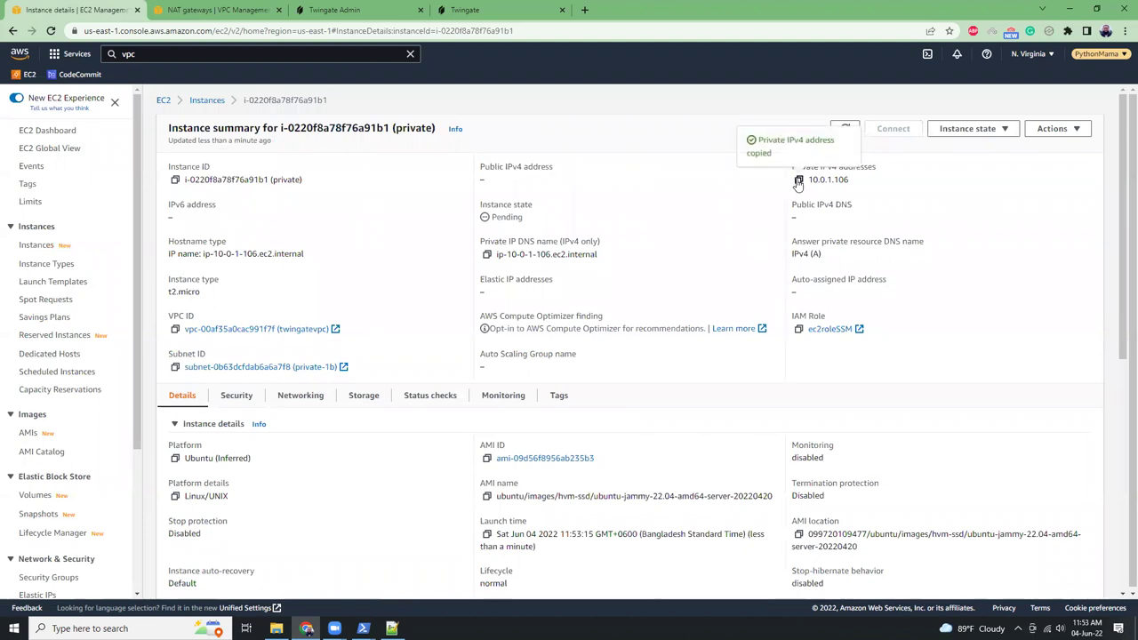
left_click(307, 13)
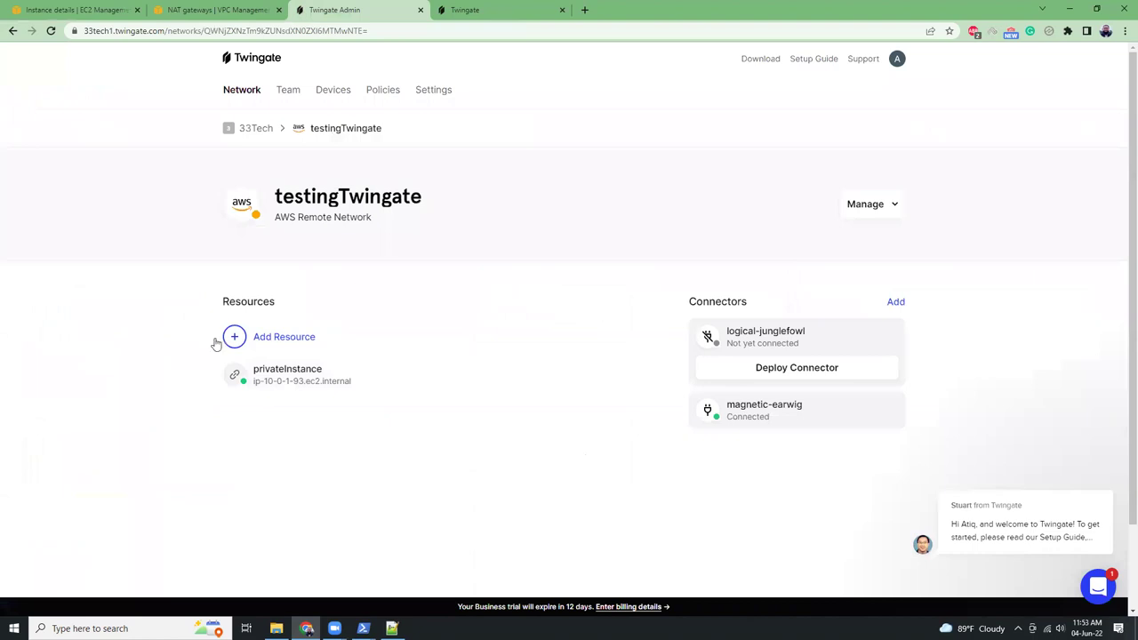
- Add a CIDR resource labelled private1b at 10.0.1.106 to the testingTwingate network
left_click(284, 337)
left_click(622, 258)
left_click(533, 331)
key("Down")
key("Return")
left_click(538, 294)
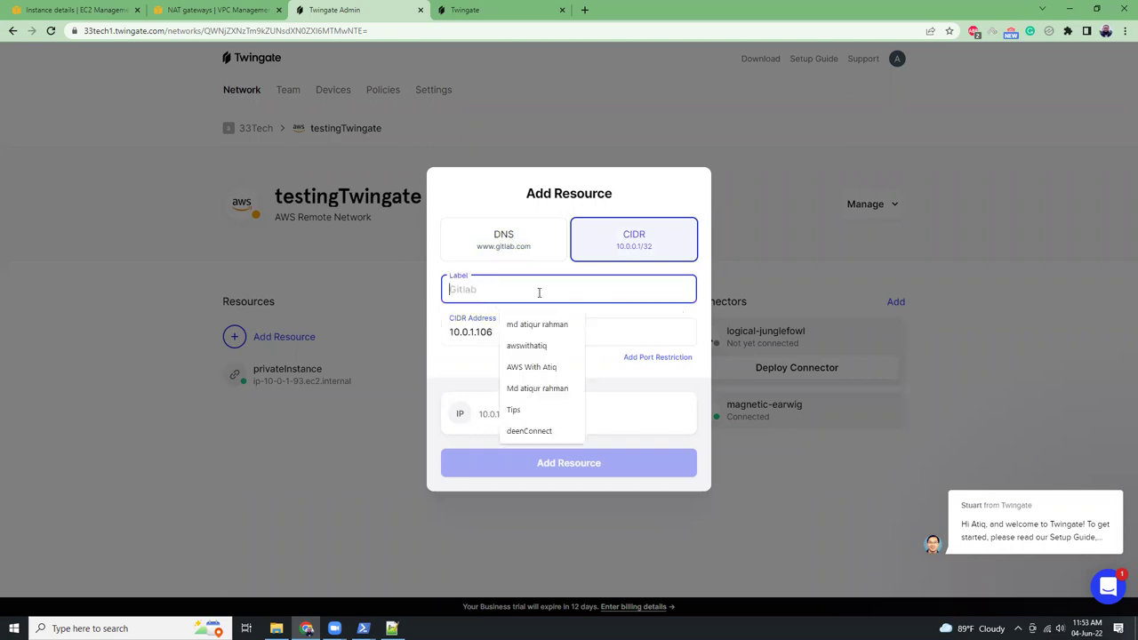
type("p")
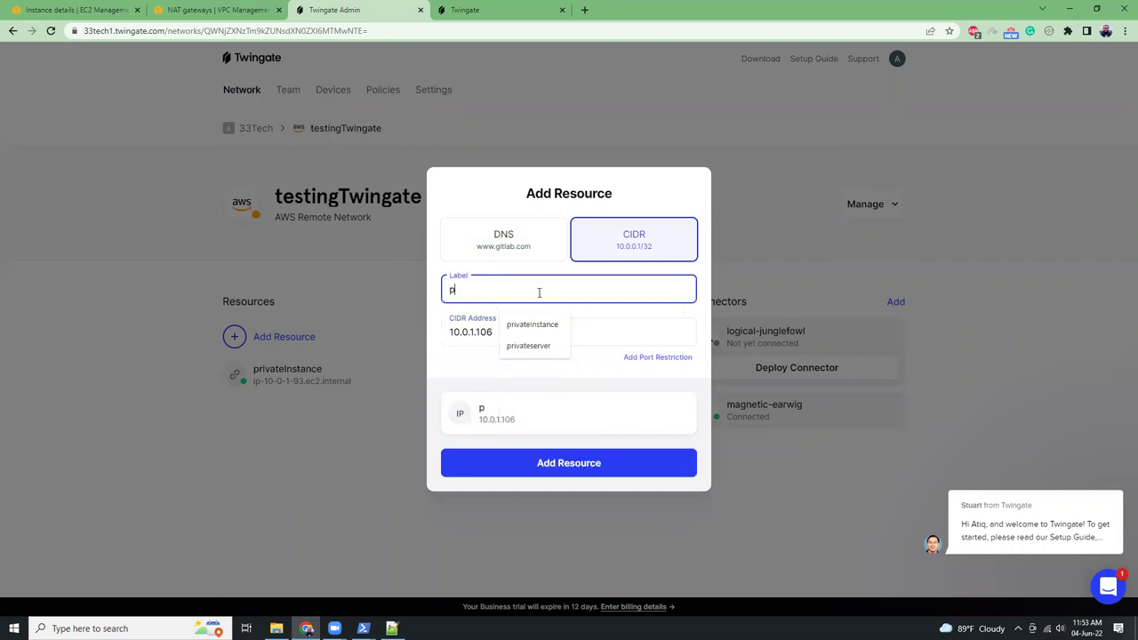
type("rivate1b")
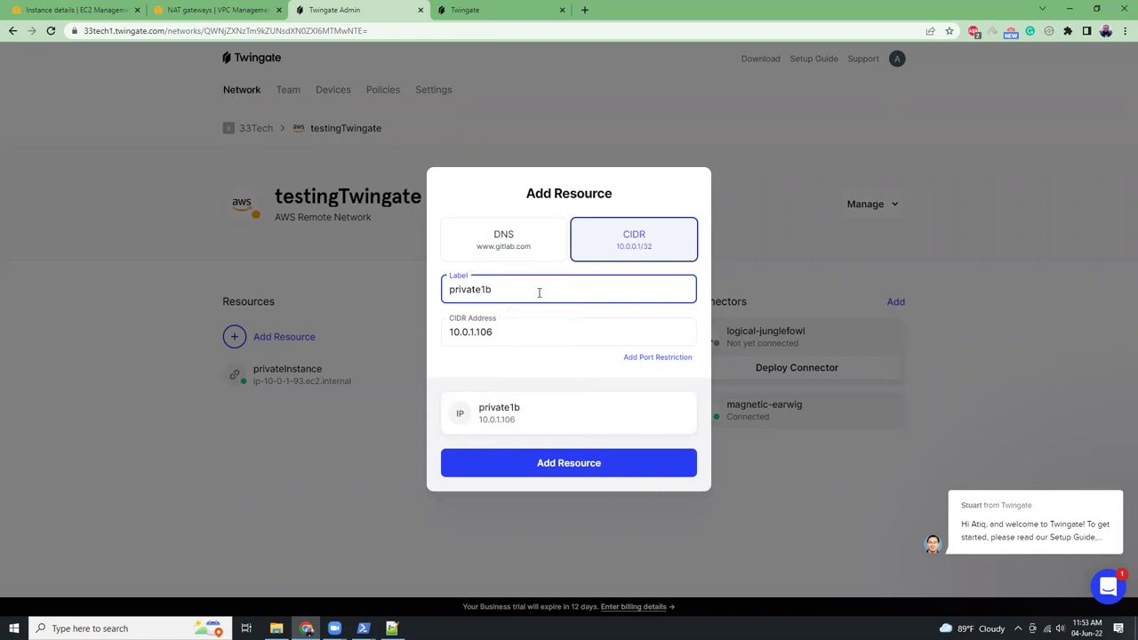
left_click(551, 461)
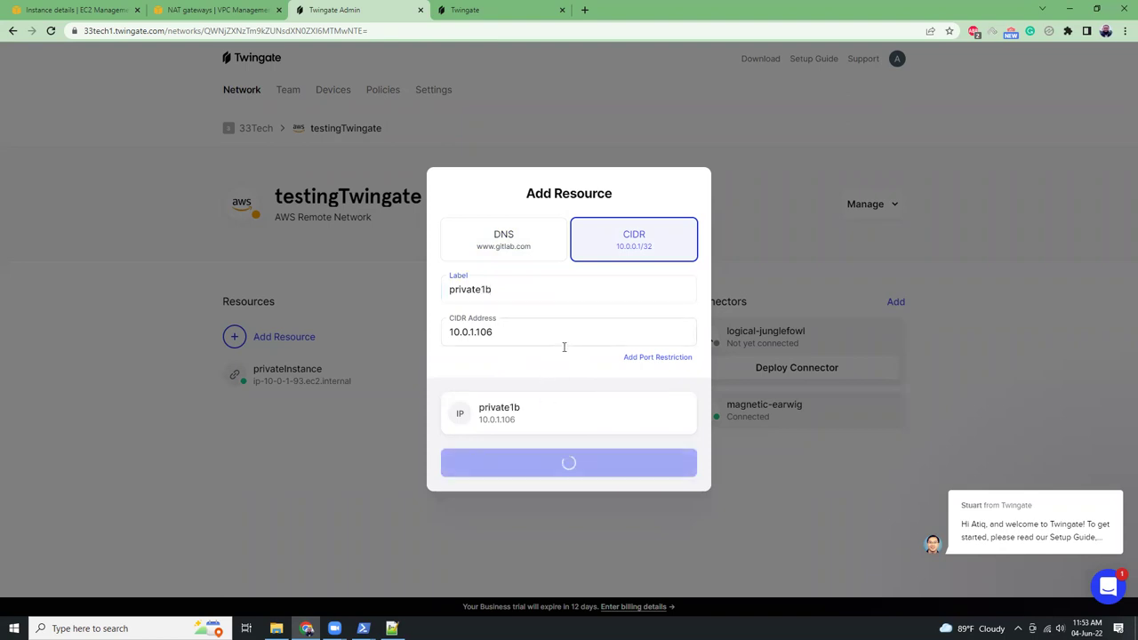
- Grant the Everyone group access to the private1b resource
left_click(497, 254)
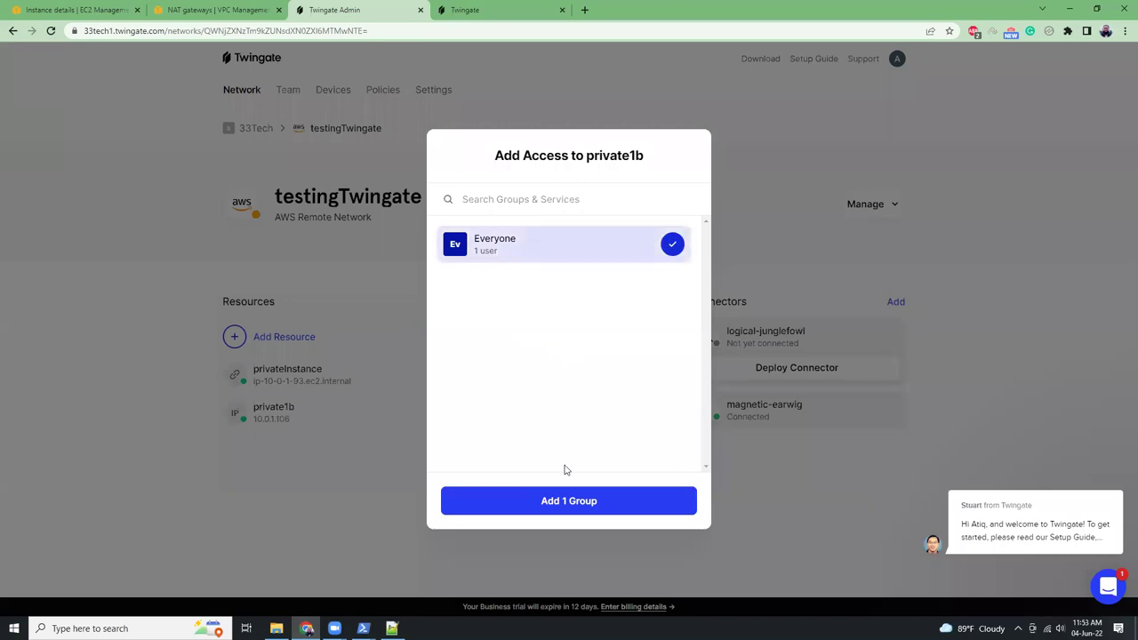
left_click(569, 500)
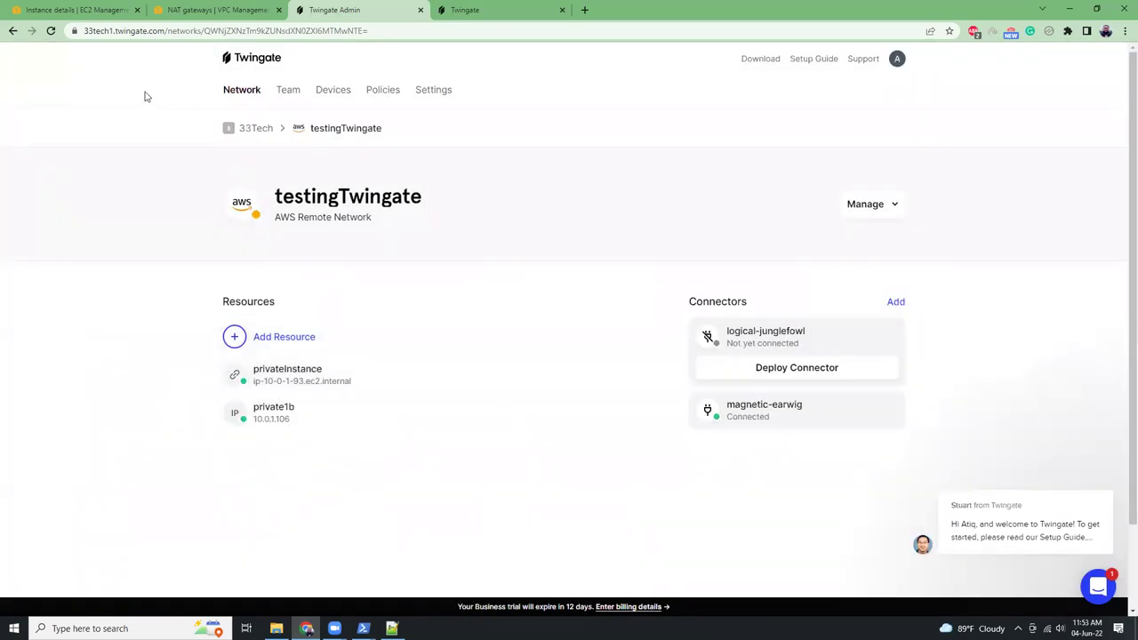
left_click(202, 7)
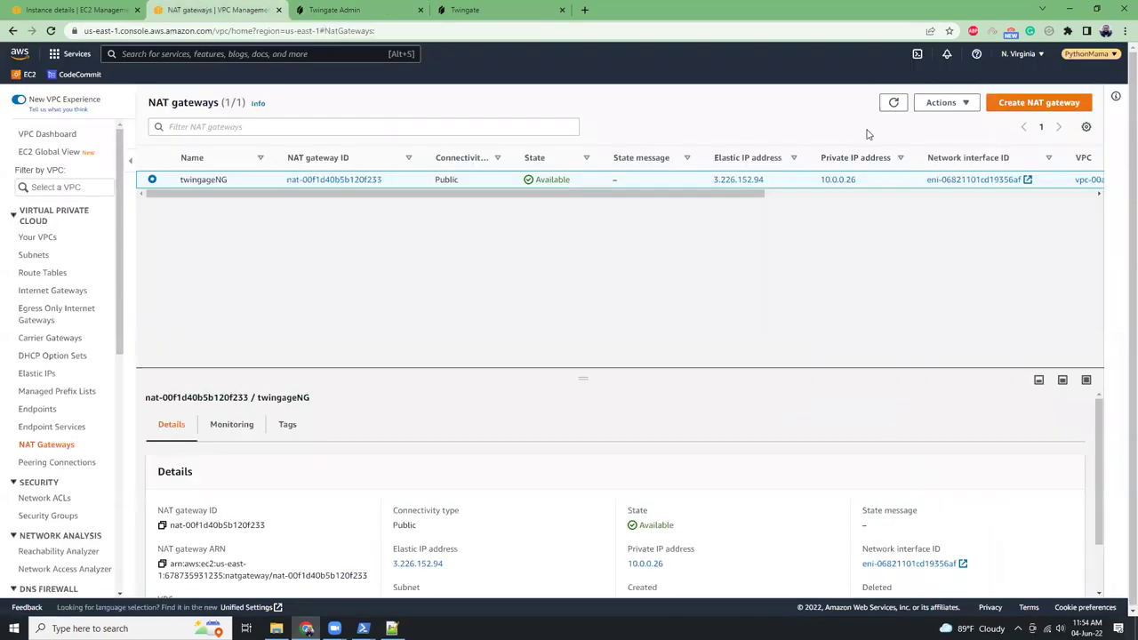
- Refresh the new private instance's details, then reload the EC2 instances list to show it Running
left_click(71, 10)
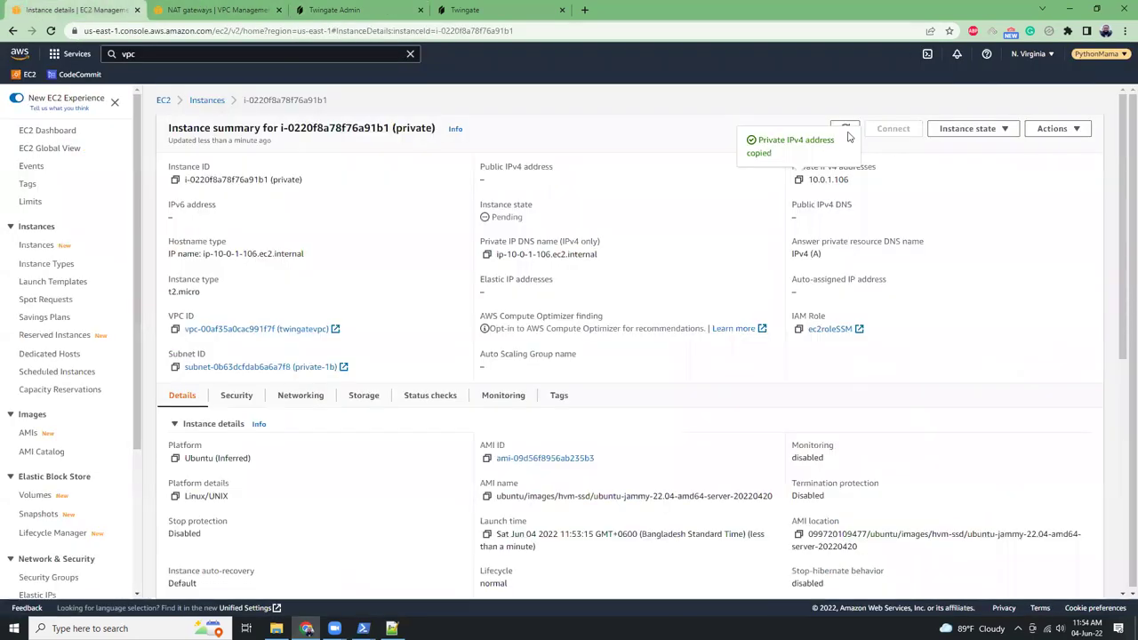
left_click(845, 129)
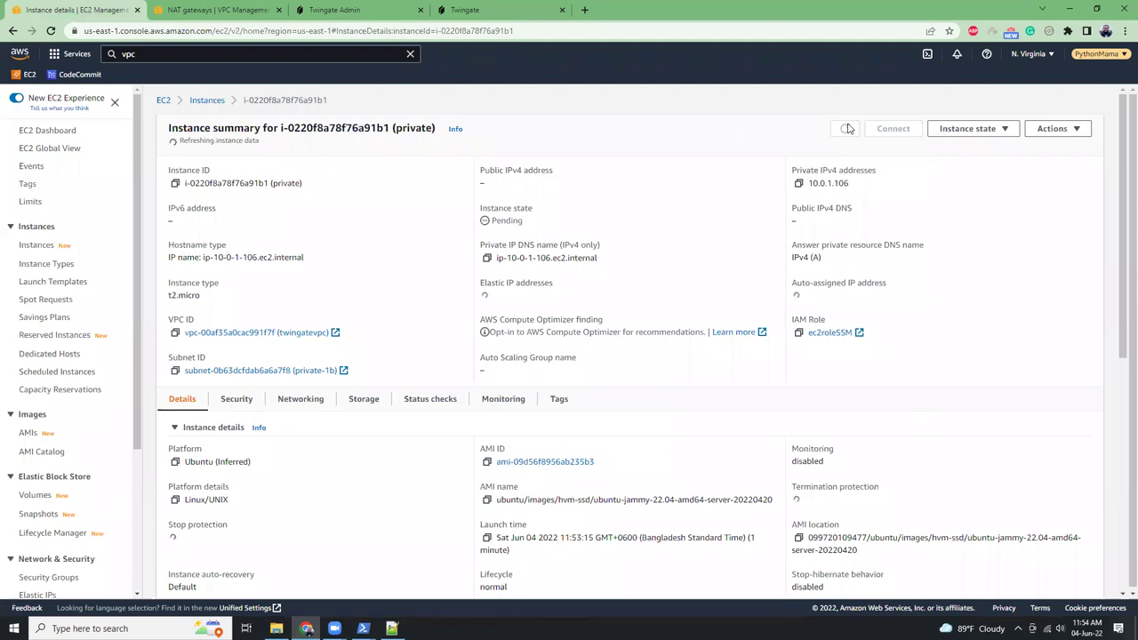
left_click(213, 101)
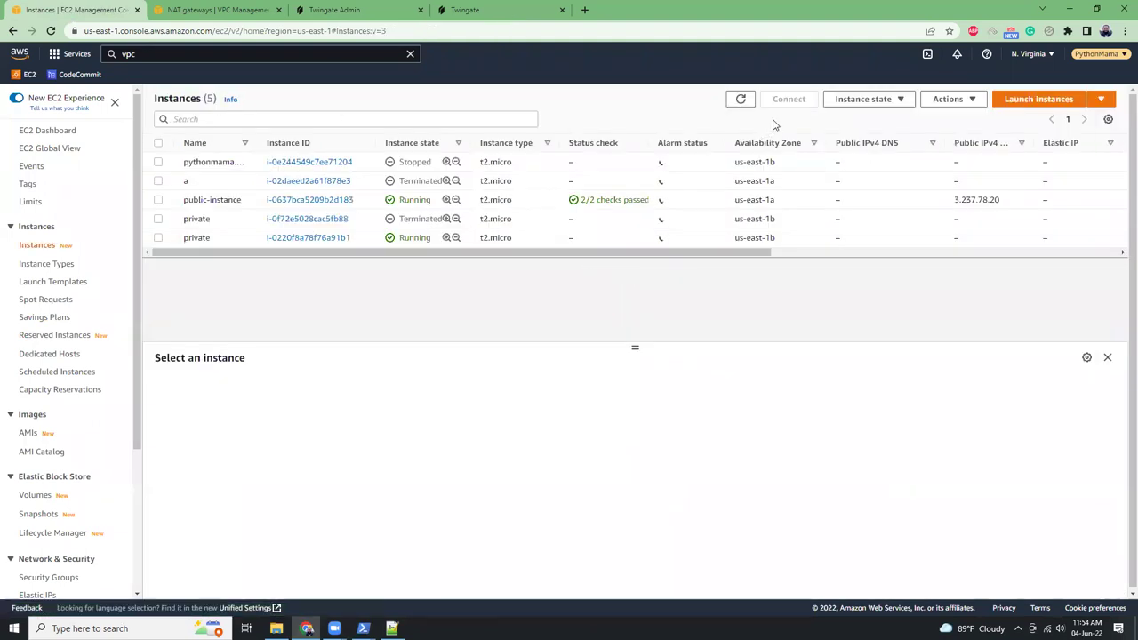
left_click(740, 100)
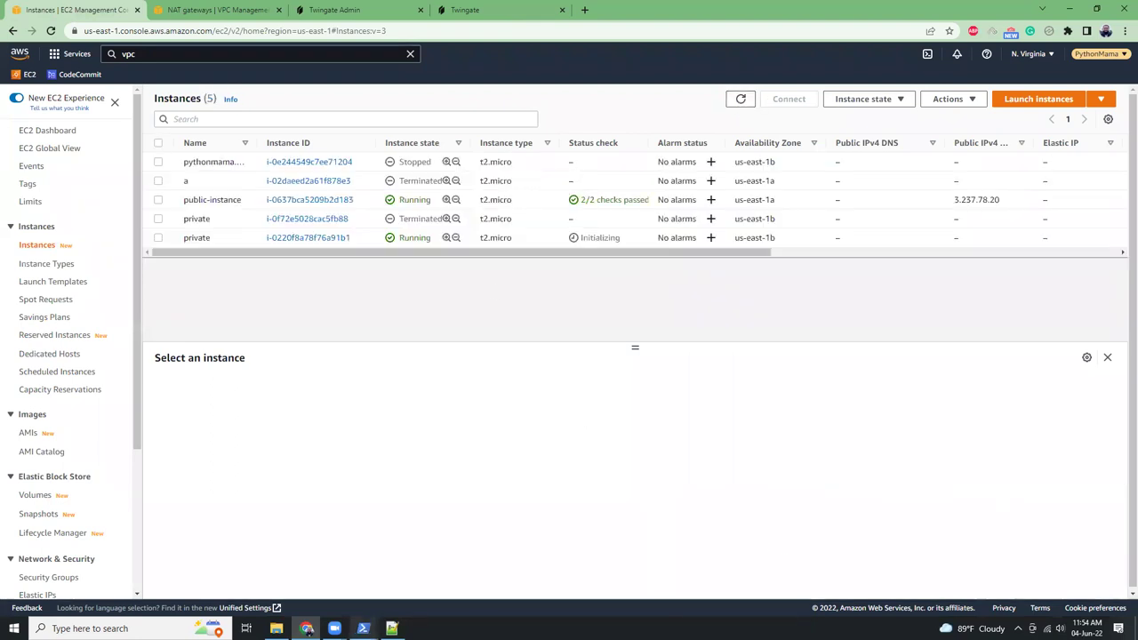
- Bring PowerShell to the front and copy private1b's address from the Twingate tray menu
mouse_move(363, 629)
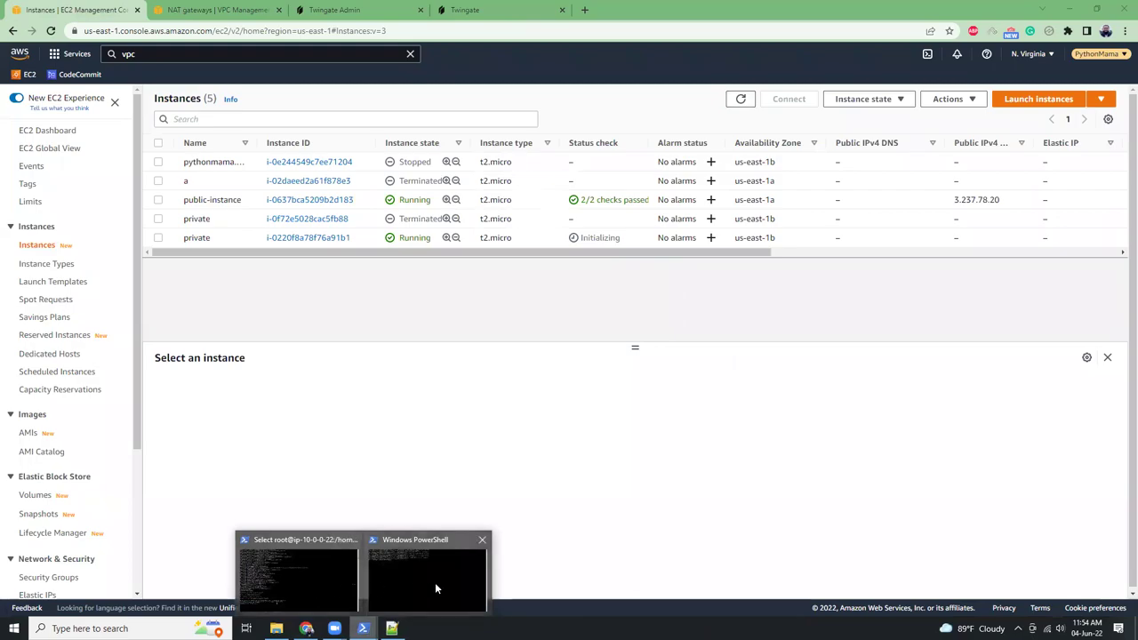
left_click(440, 584)
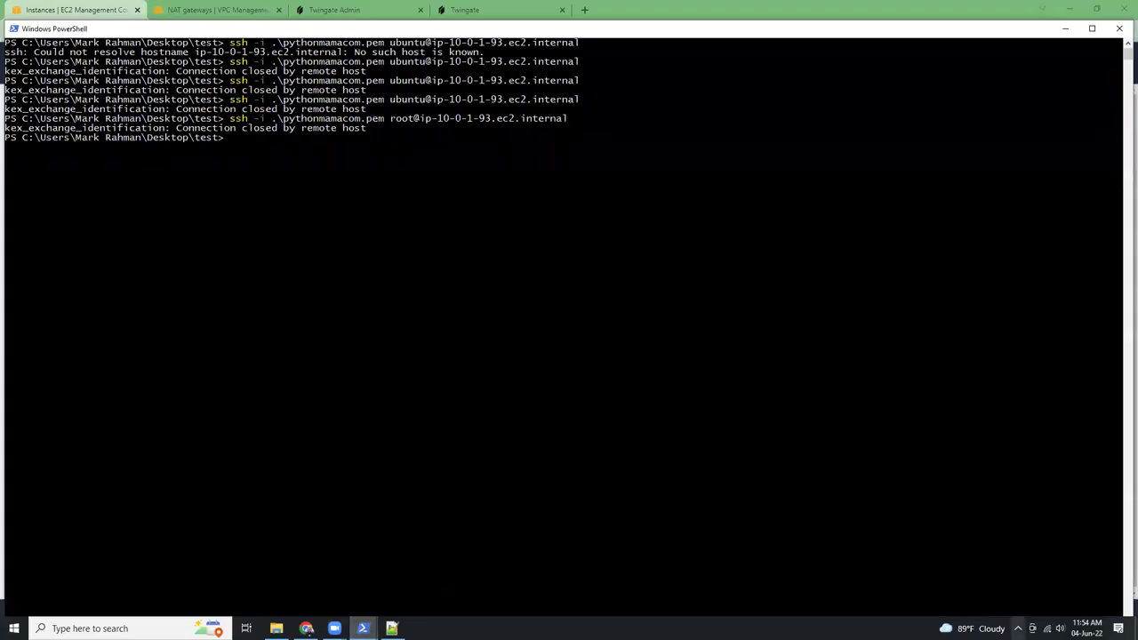
left_click(1017, 629)
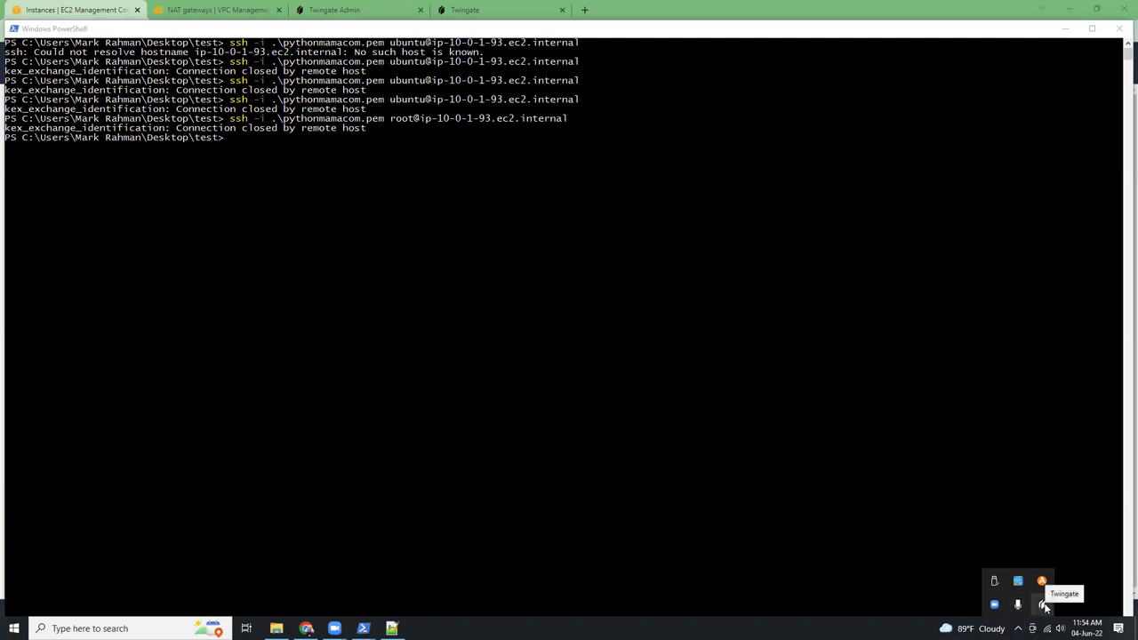
left_click(1043, 605)
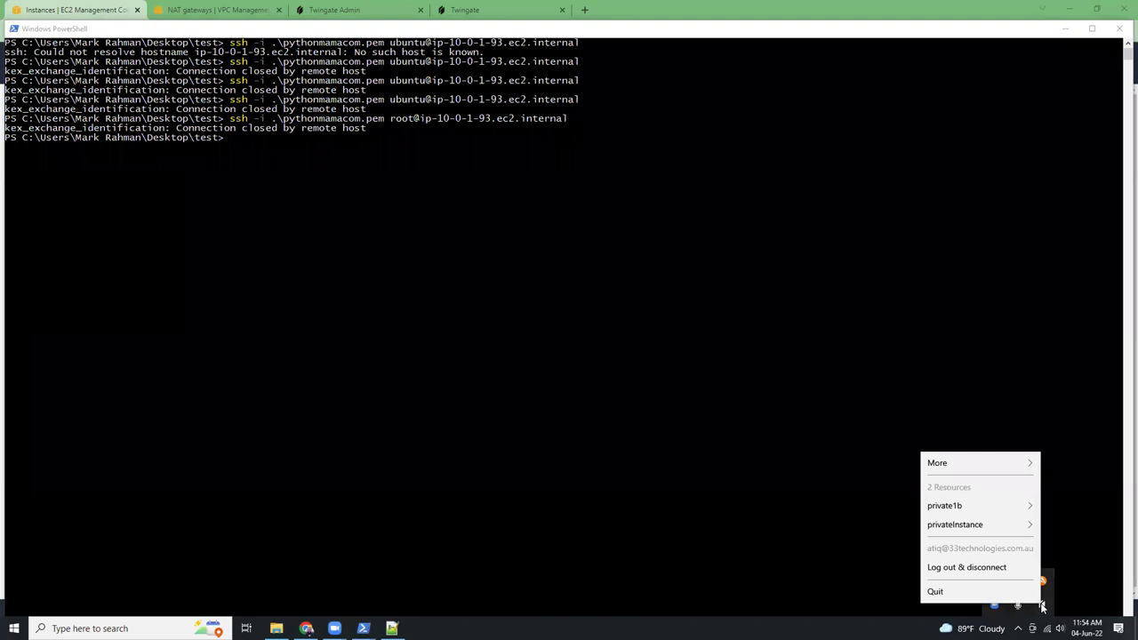
mouse_move(980, 507)
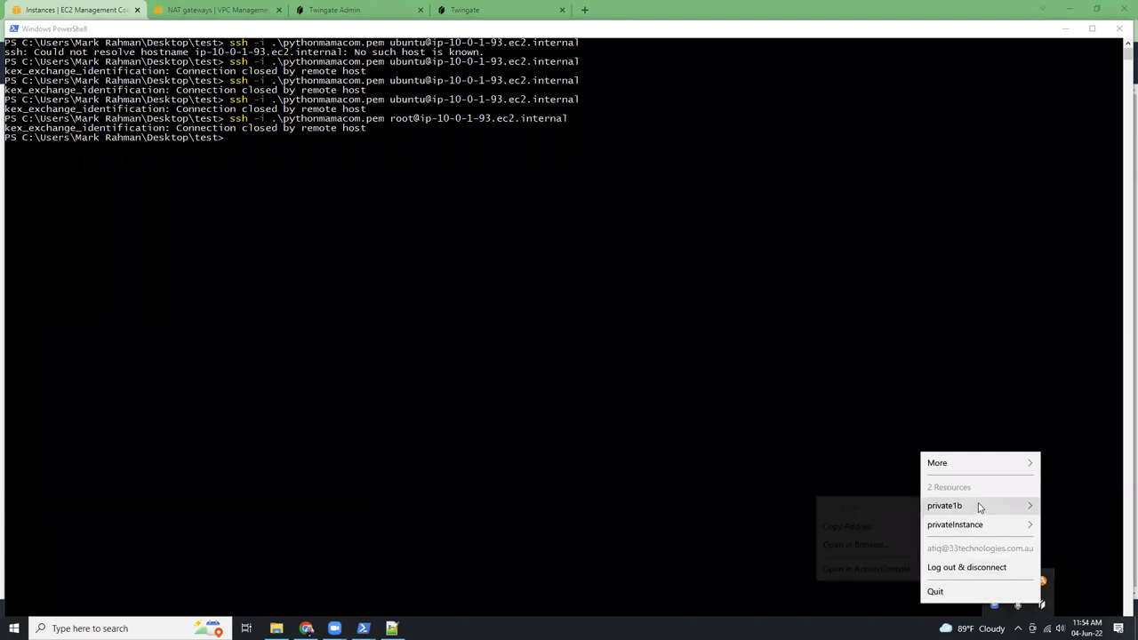
left_click(876, 527)
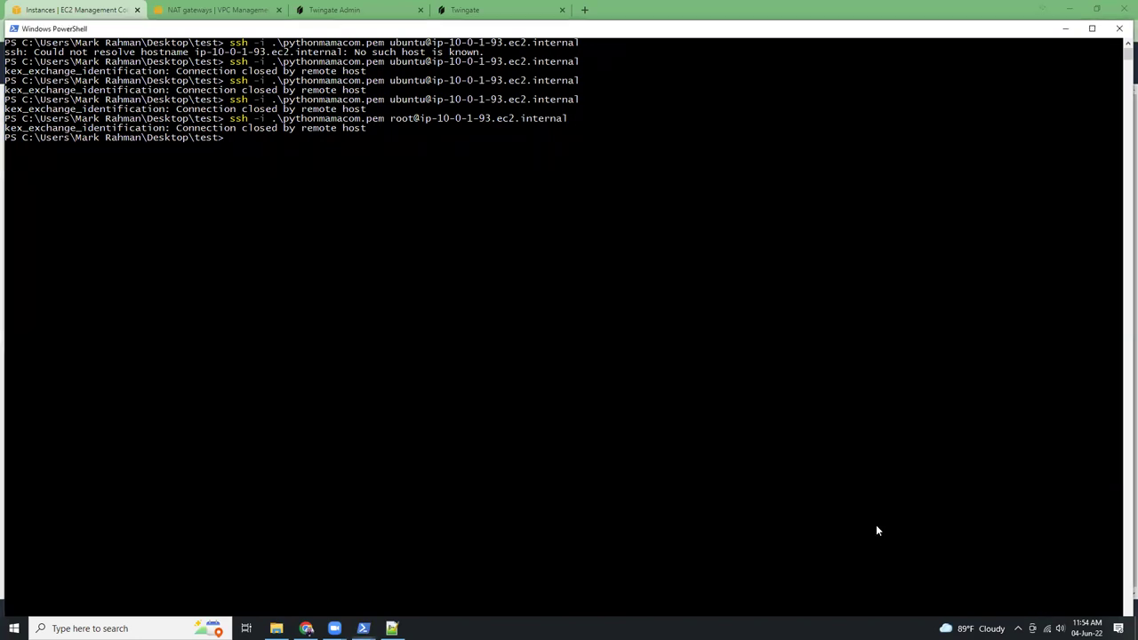
left_click(397, 206)
type("ssh")
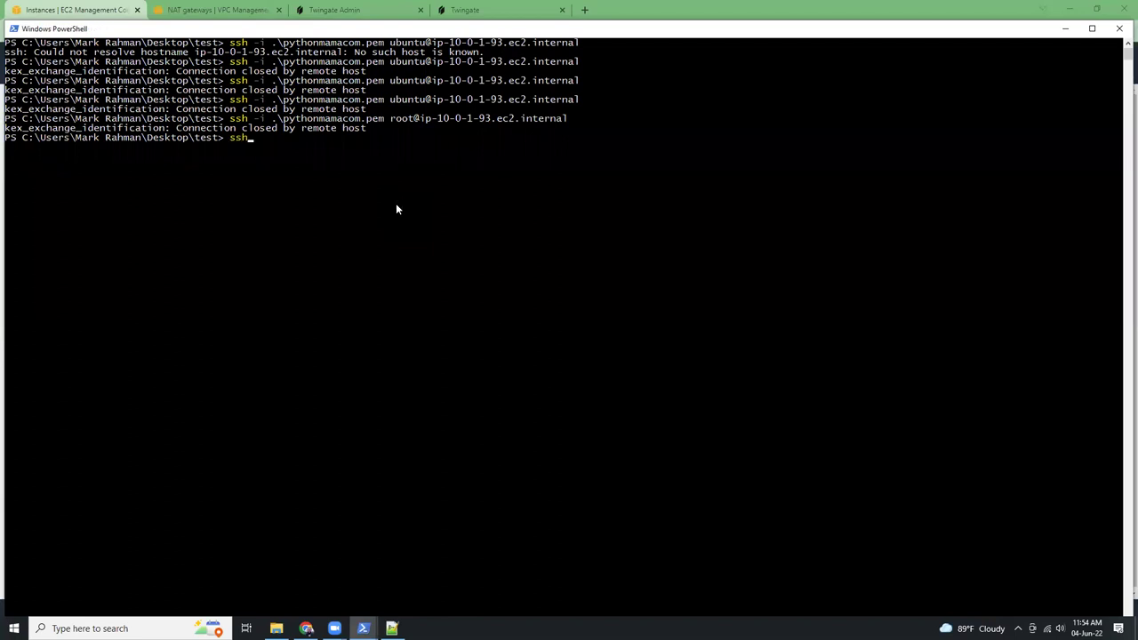
type(" -i ")
type(".\\p")
key("Tab")
type("ubuntu@")
key("ctrl+v")
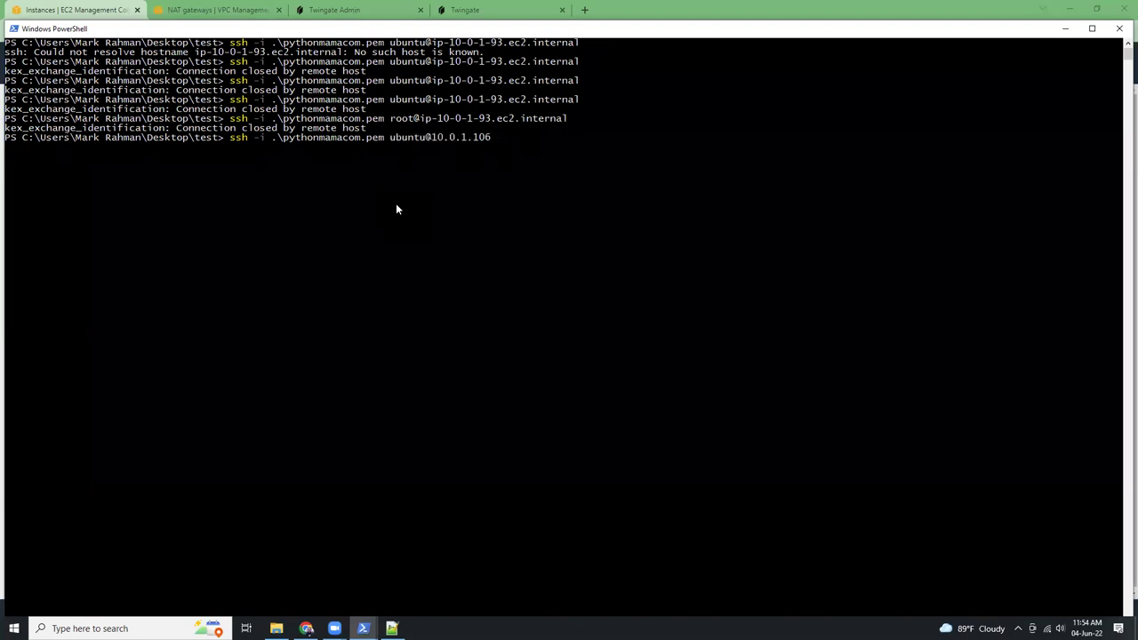
key("Return")
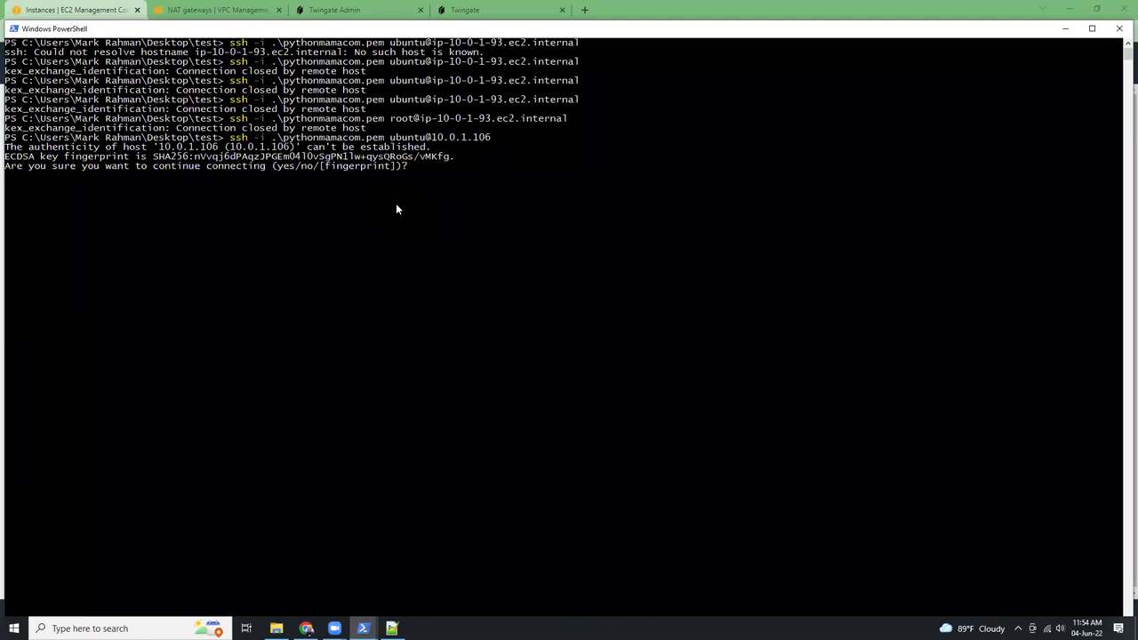
type("yes")
key("Return")
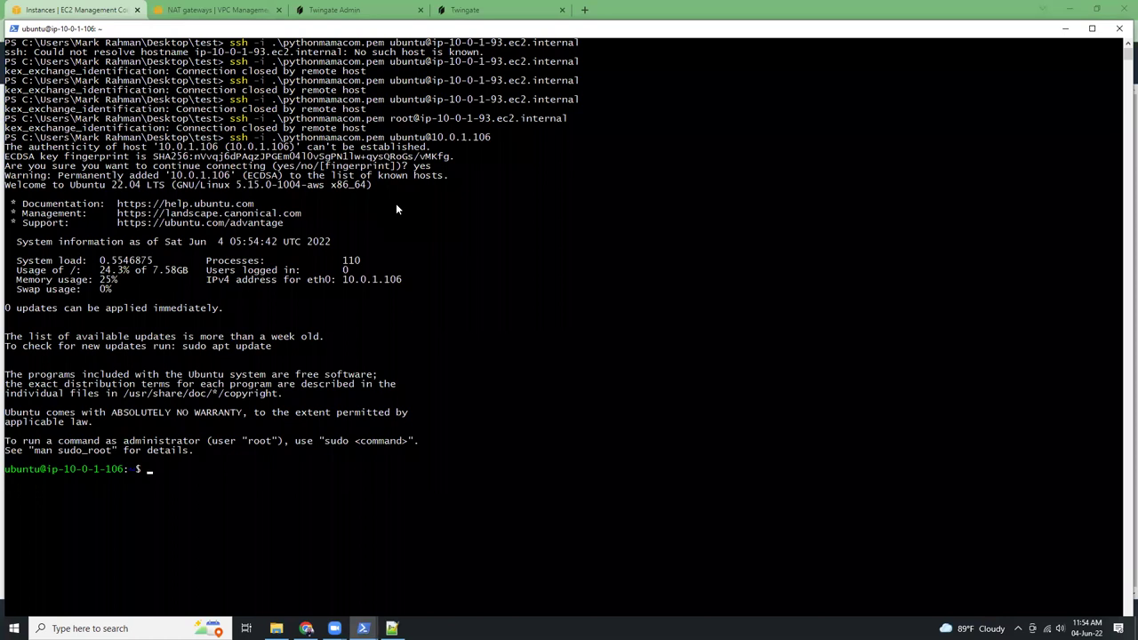
- Run sudo apt update on the private instance, then return to the EC2 instances page
type("sudo apt update")
key("Return")
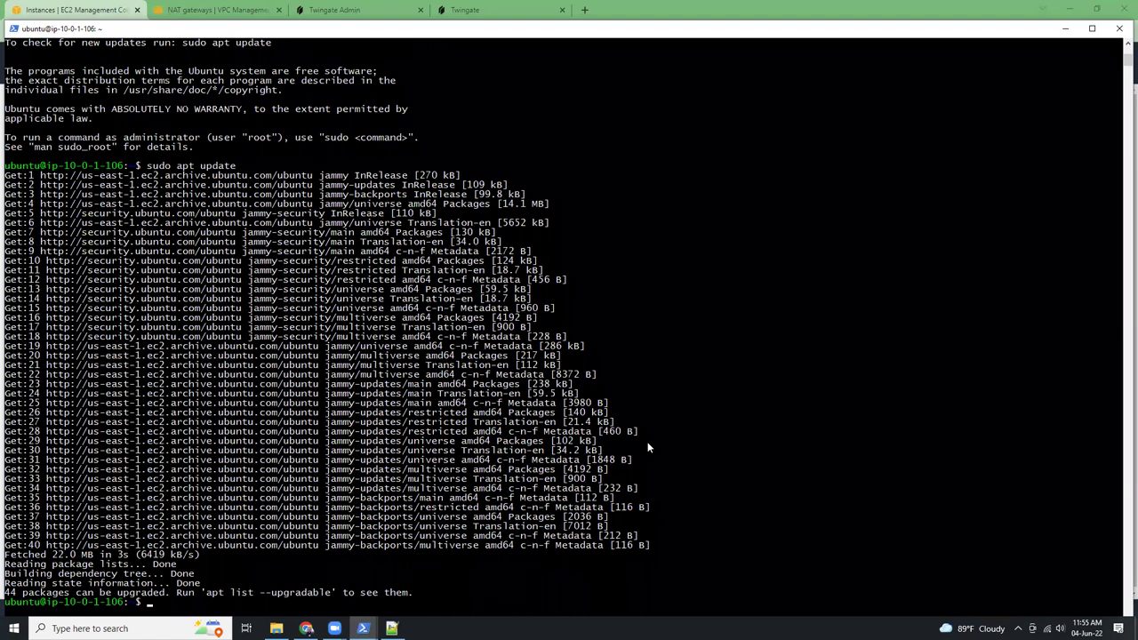
left_click(86, 10)
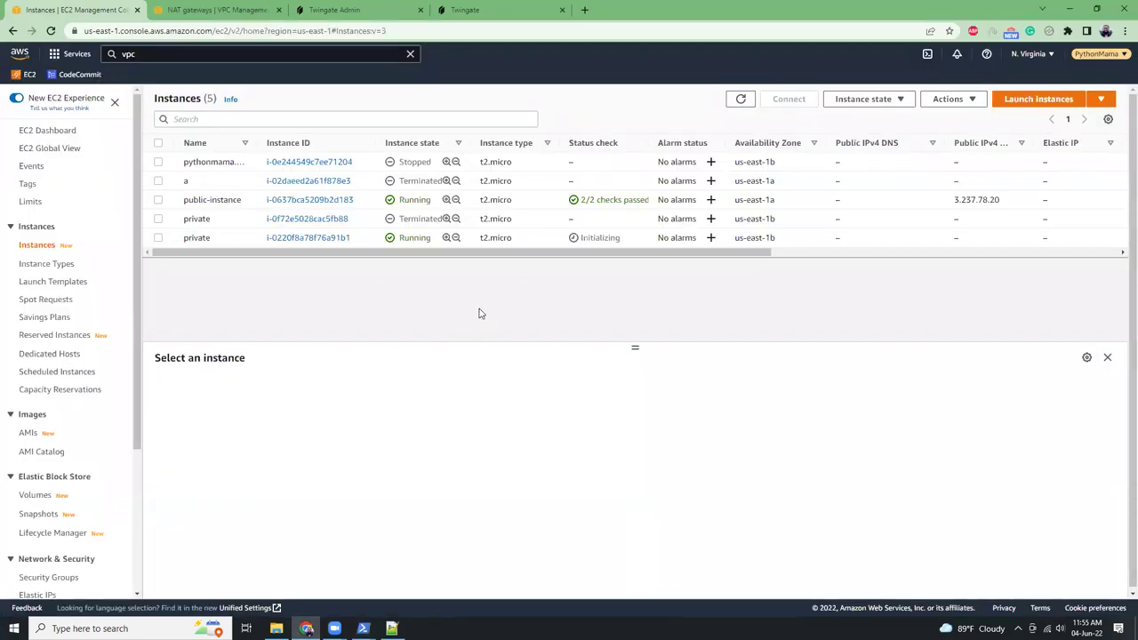
left_click(739, 98)
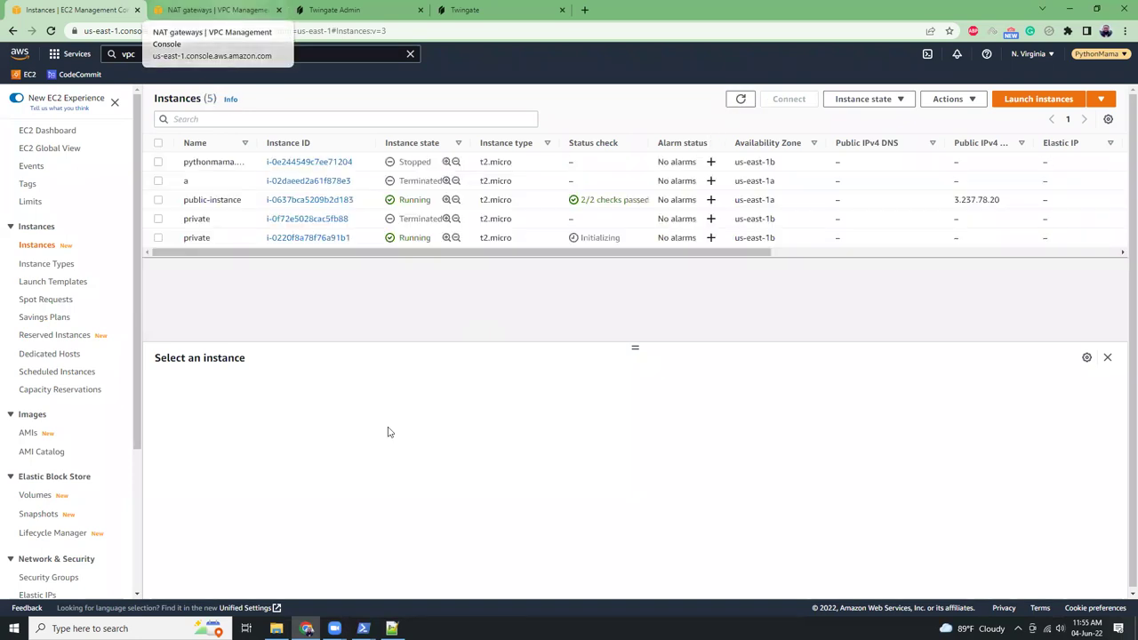
left_click(346, 587)
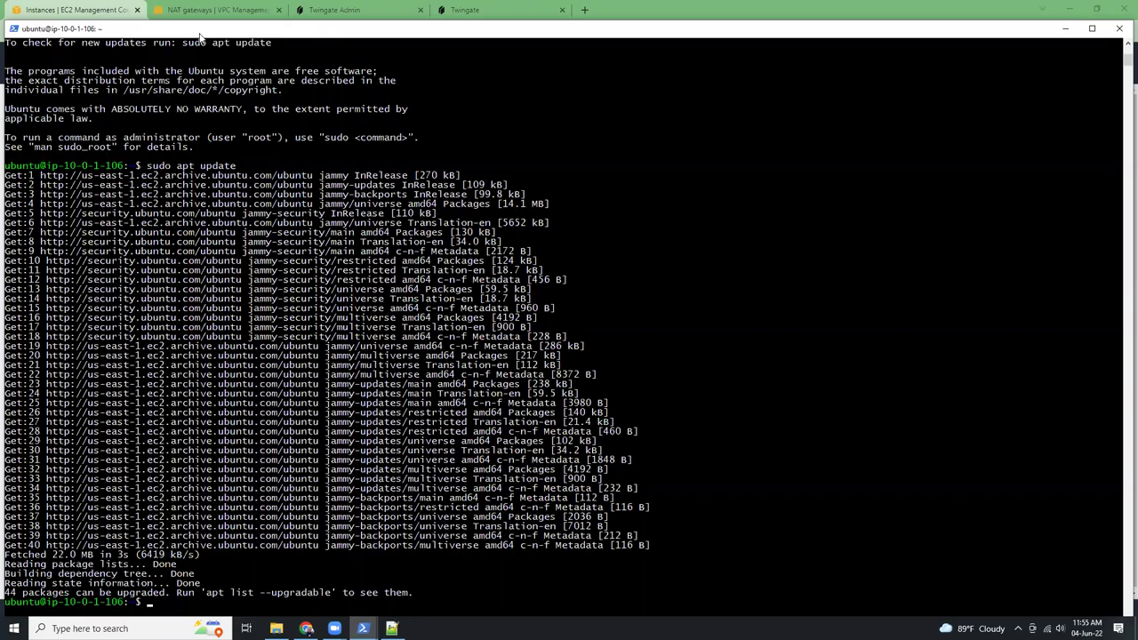
left_click(40, 7)
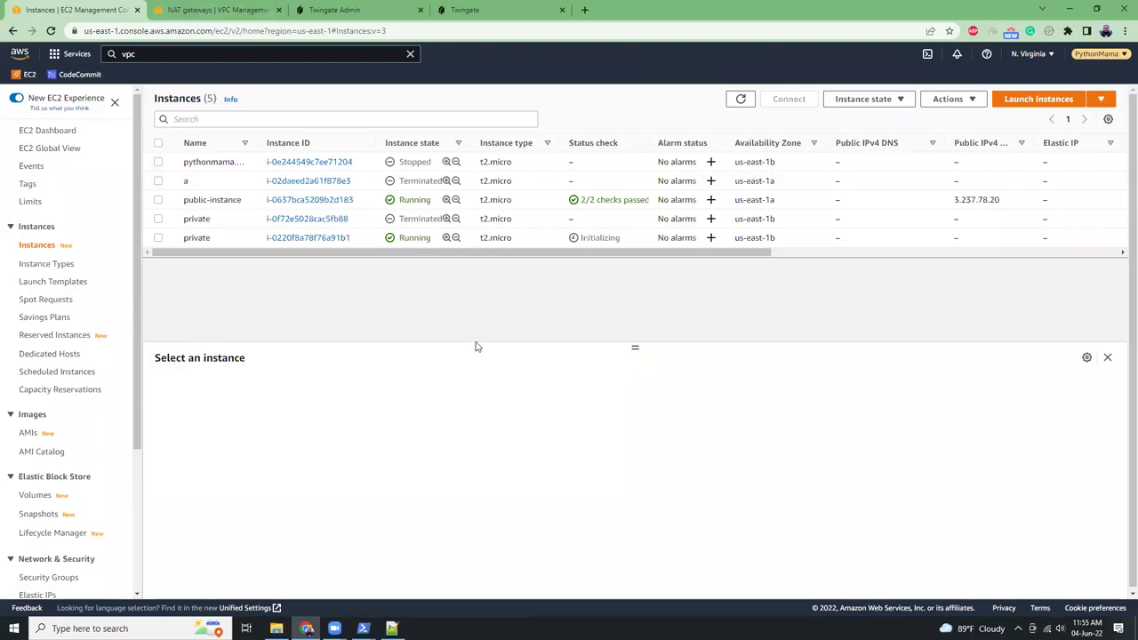